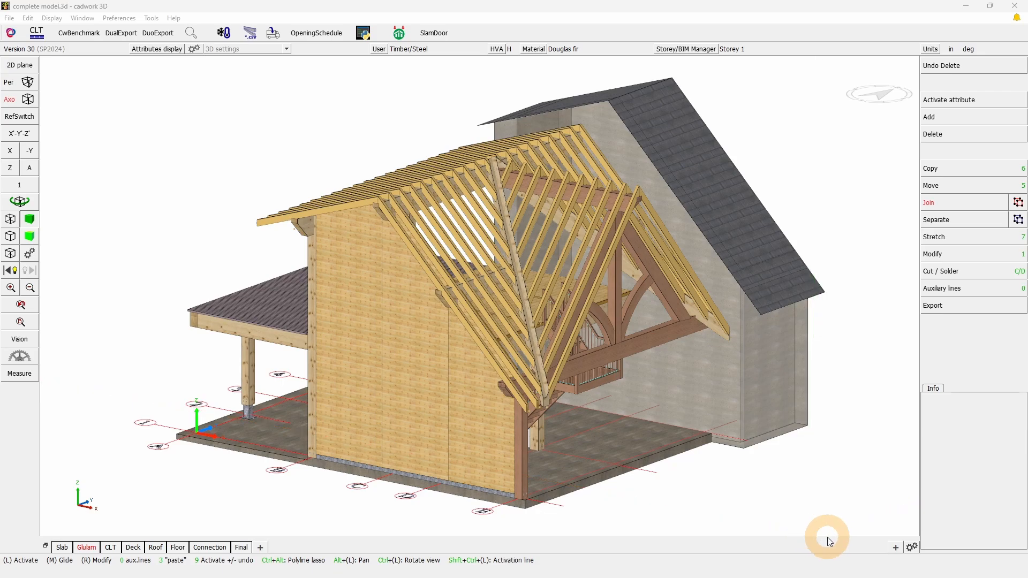
# Open the configuration of the shop drawing 2D export with layout and choose Ledger H (1) text short H as output frame
pyautogui.click(963, 314)
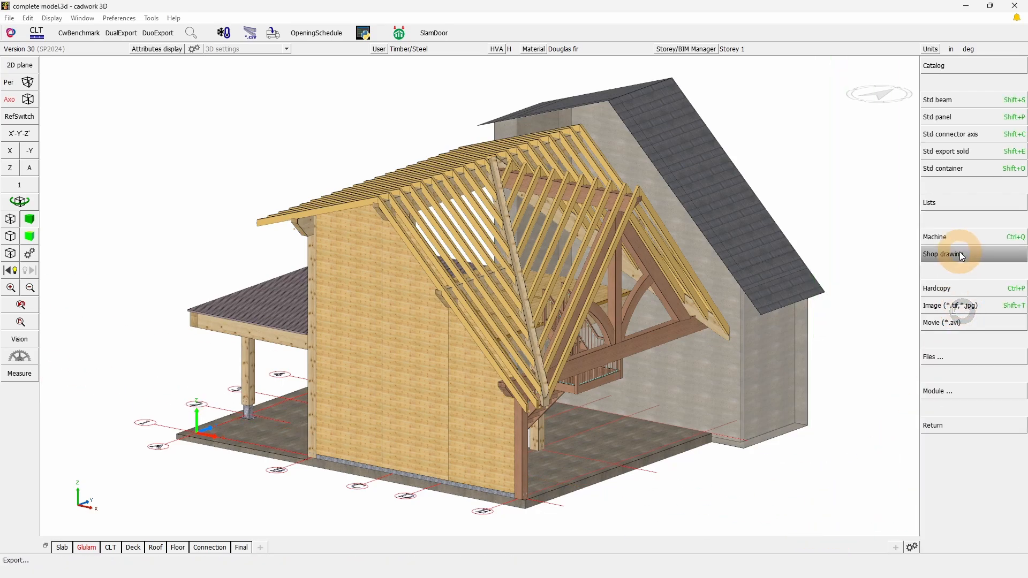
pyautogui.click(960, 252)
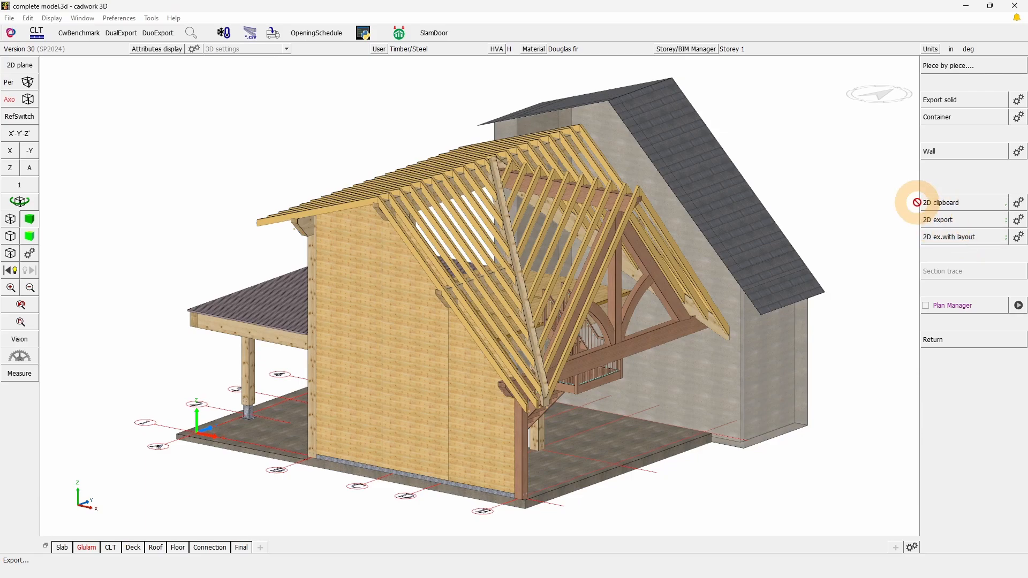
pyautogui.click(1016, 240)
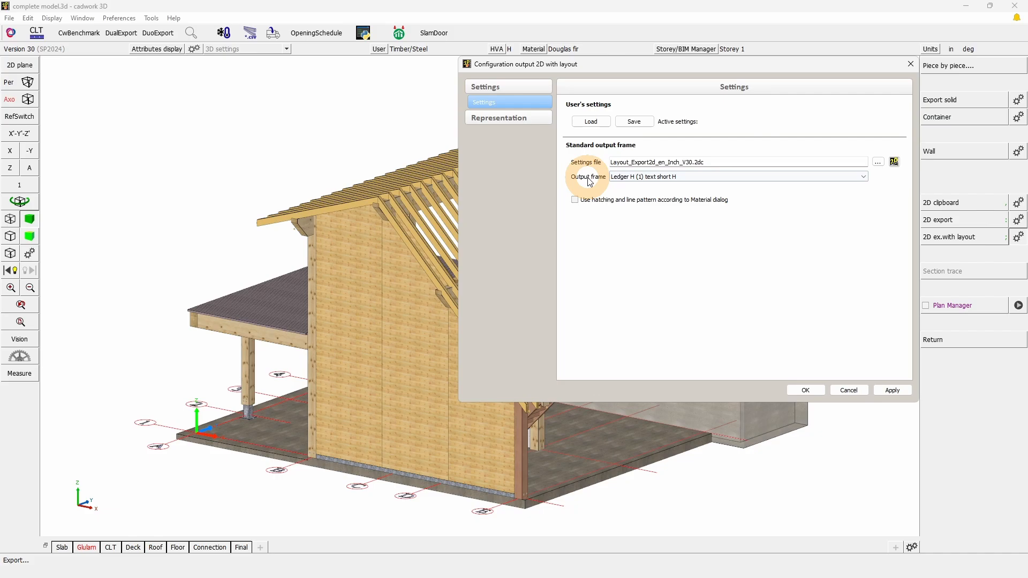
pyautogui.click(650, 178)
pyautogui.click(652, 267)
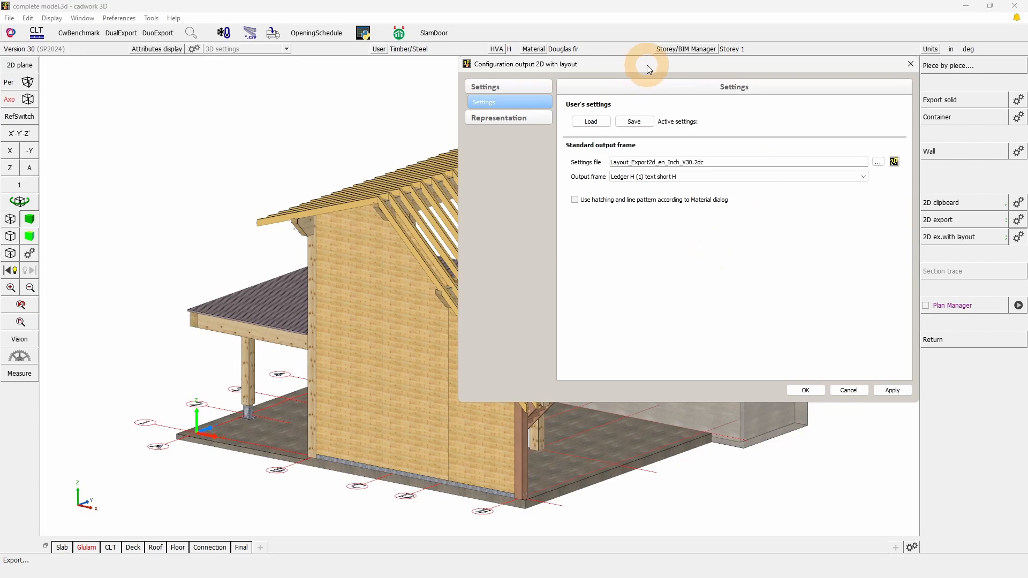
pyautogui.moveTo(647, 66); pyautogui.dragTo(467, 122)
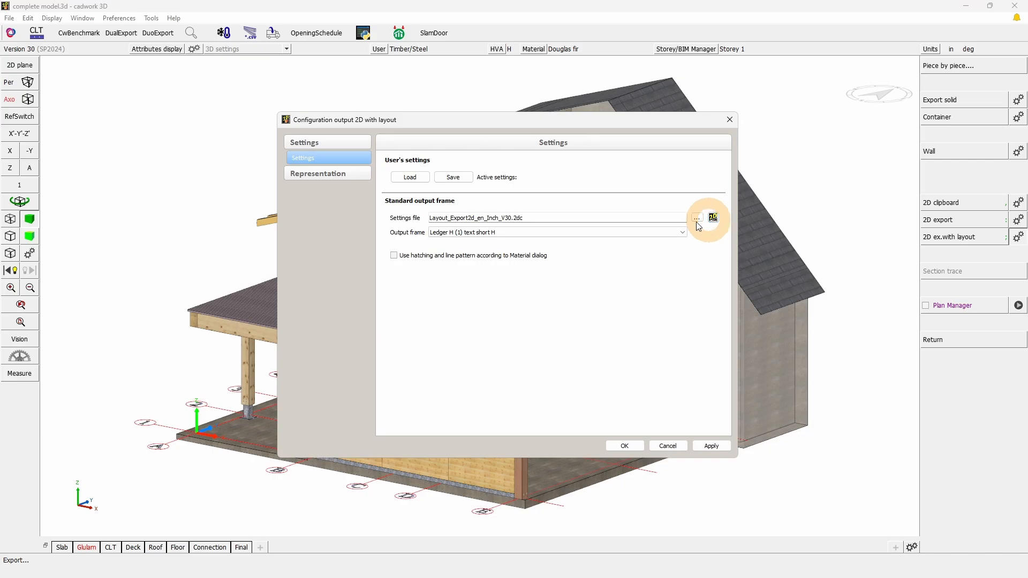
pyautogui.moveTo(528, 216); pyautogui.dragTo(429, 221)
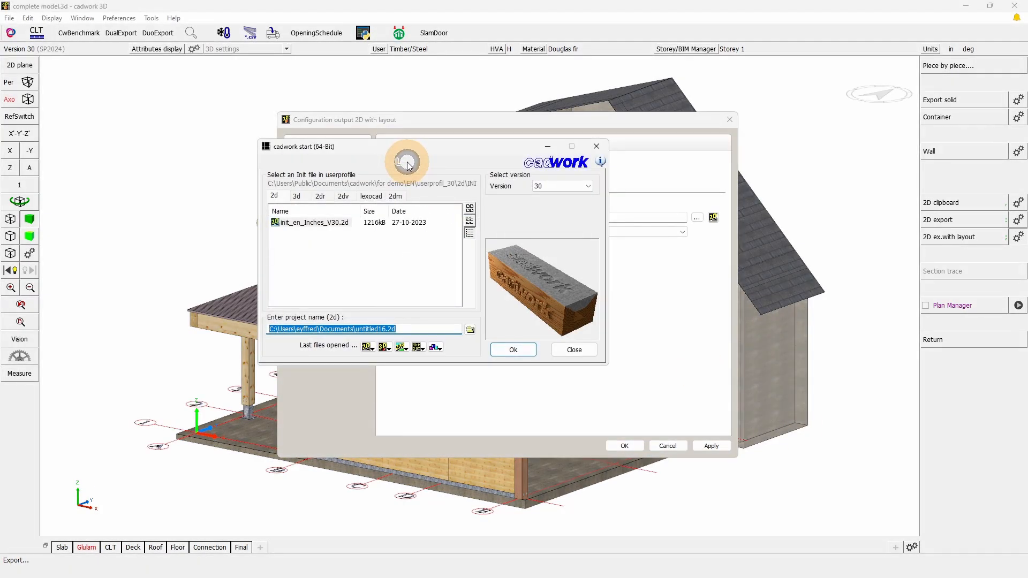
# Open the Userprofil directory from the cadwork start setup and examine the layout and settings files in the 3d\output_2d folder
pyautogui.click(407, 161)
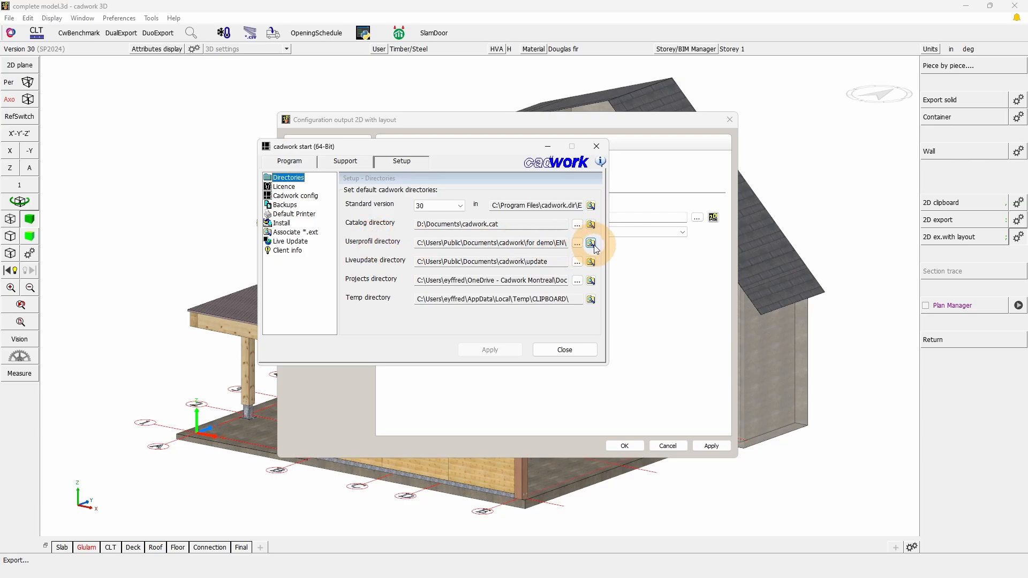
pyautogui.click(593, 244)
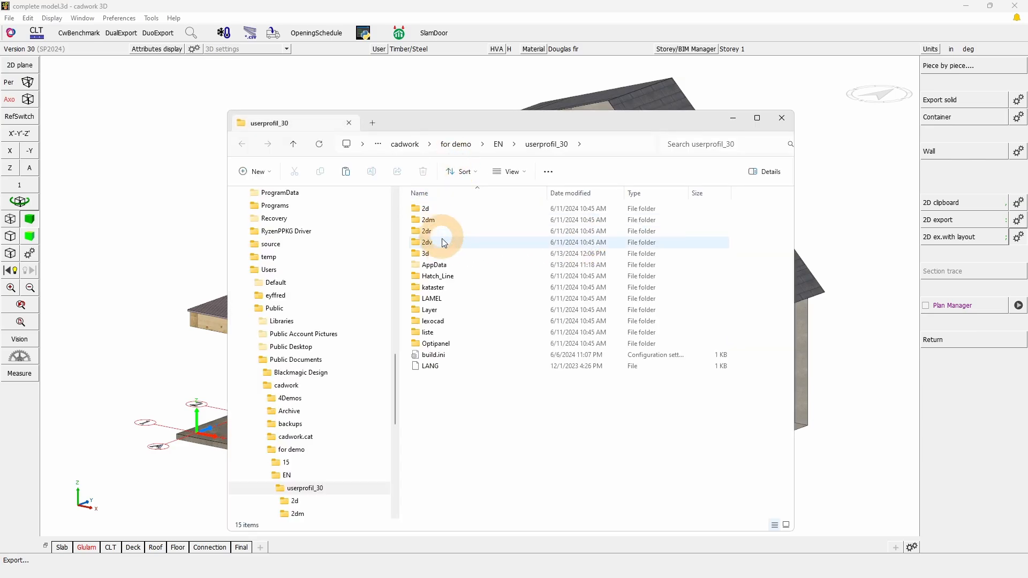
pyautogui.doubleClick(436, 256)
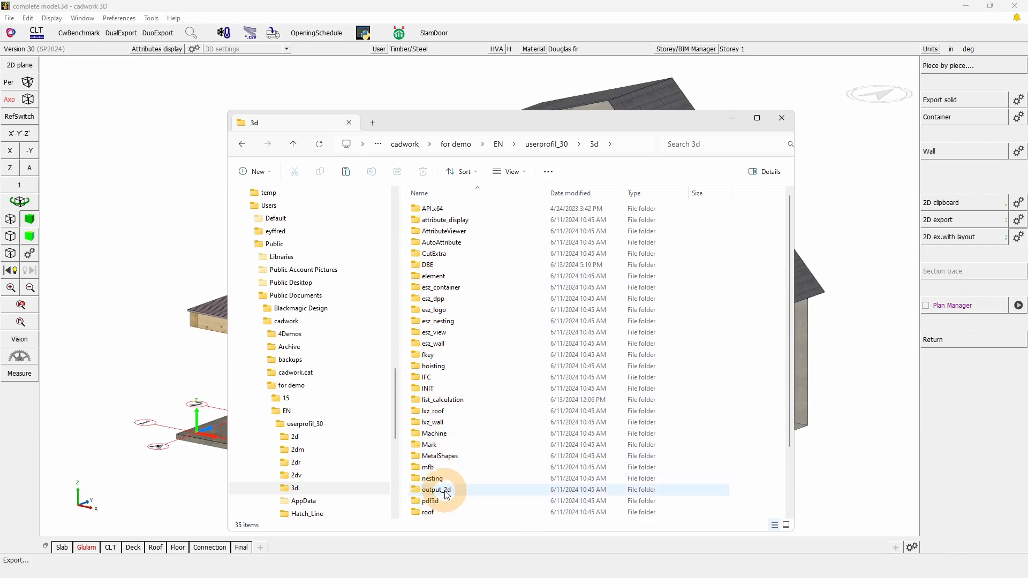
pyautogui.doubleClick(437, 489)
pyautogui.click(440, 232)
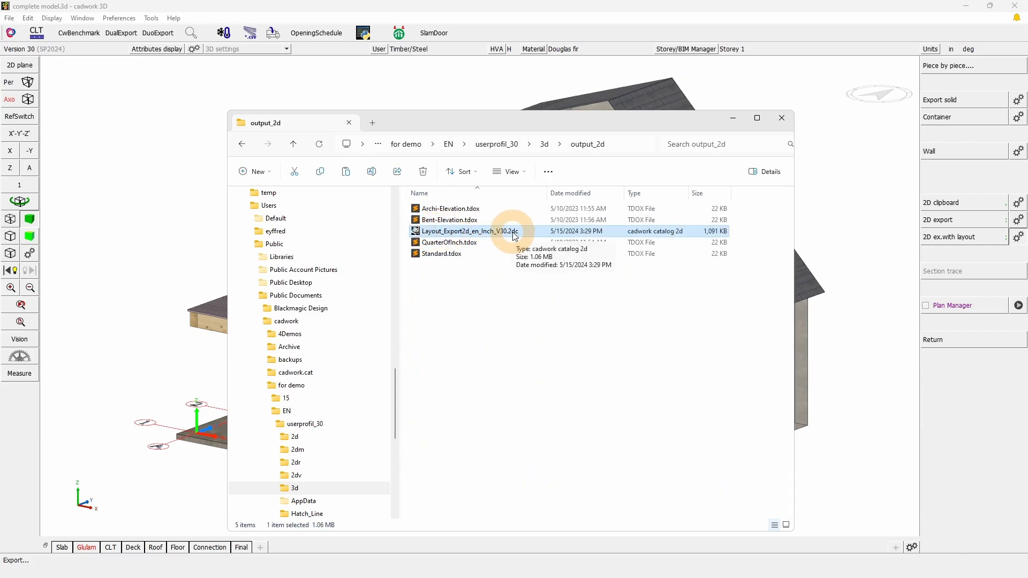
pyautogui.click(459, 220)
pyautogui.click(457, 209)
pyautogui.click(461, 243)
pyautogui.click(459, 255)
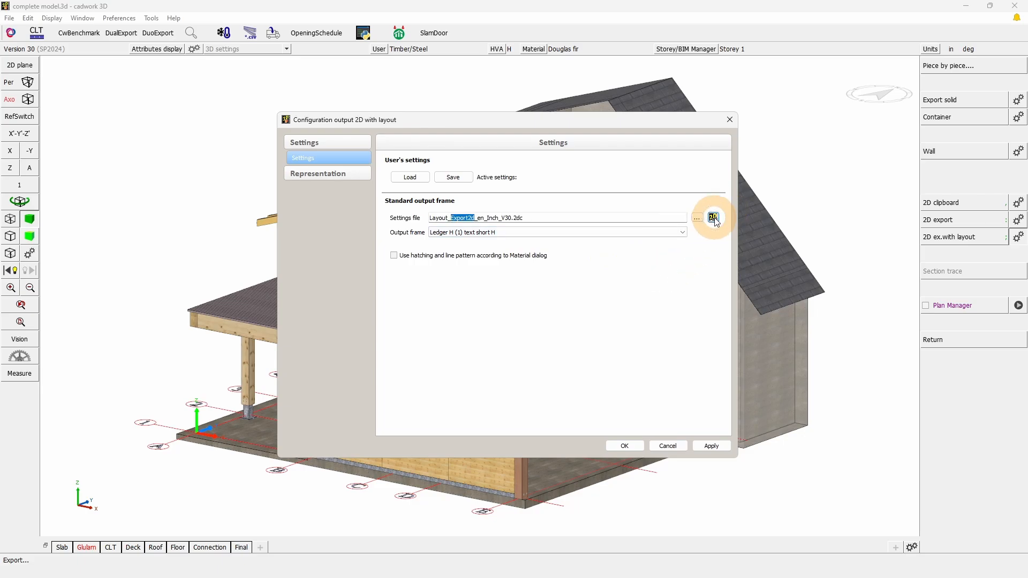
# Open Layout_Export2d_en_Inch_V30.2dc in cadwork 2d and look over its finished layouts and the possible frames
pyautogui.click(713, 217)
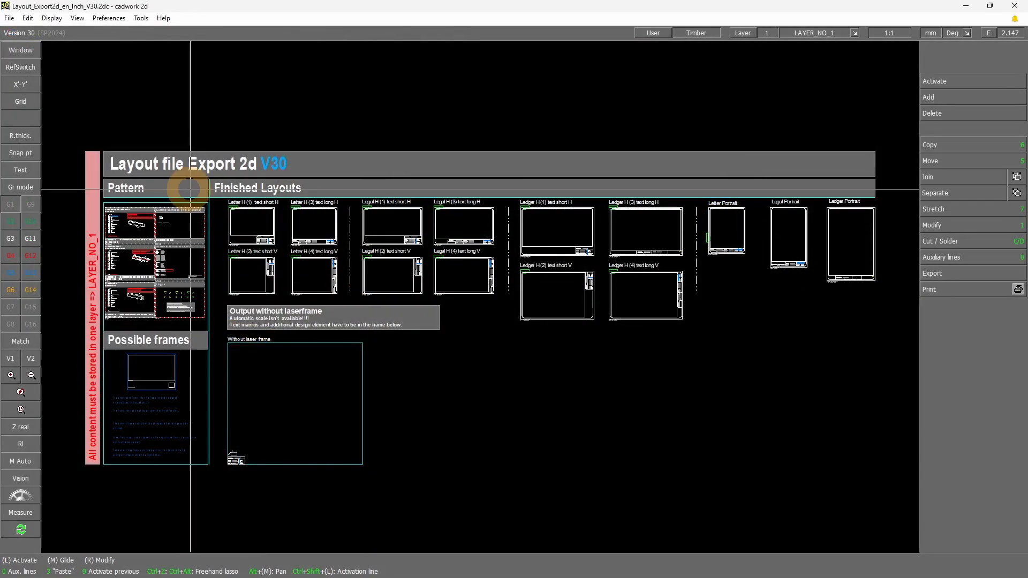
pyautogui.moveTo(219, 200)
pyautogui.mouseDown()
pyautogui.moveTo(921, 404)
pyautogui.moveTo(884, 421)
pyautogui.mouseUp()
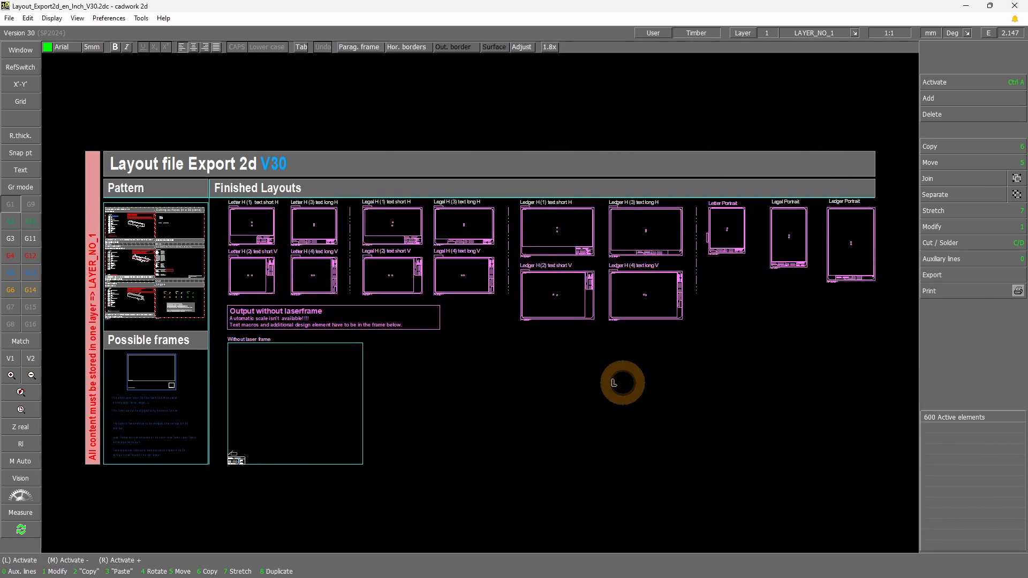
pyautogui.click(622, 383)
pyautogui.keyDown('shift'); pyautogui.moveTo(114, 348); pyautogui.dragTo(218, 413); pyautogui.keyUp('shift')
pyautogui.scroll(-2, 471, 351)
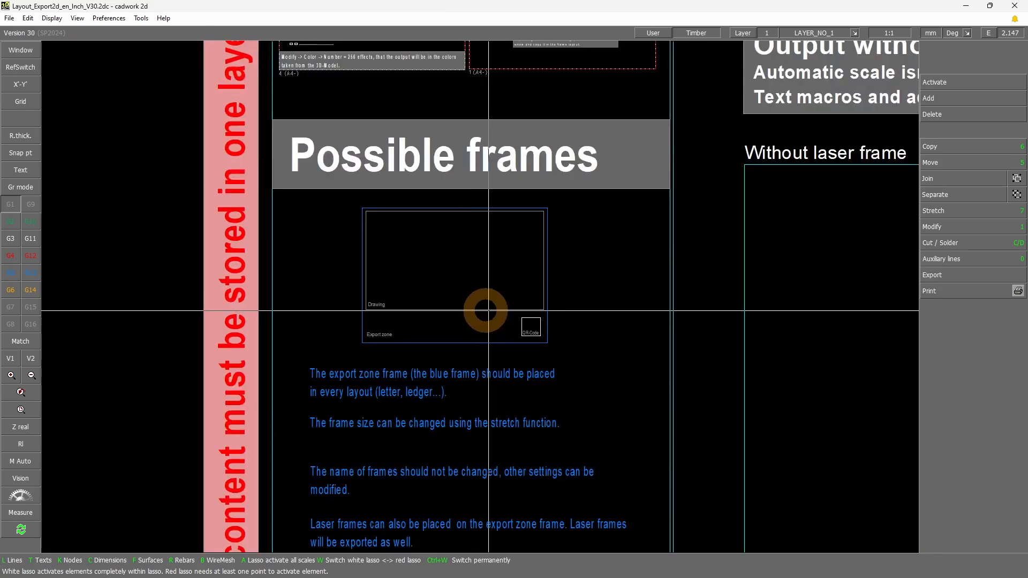
pyautogui.scroll(-1, 489, 310)
pyautogui.scroll(3, 477, 300)
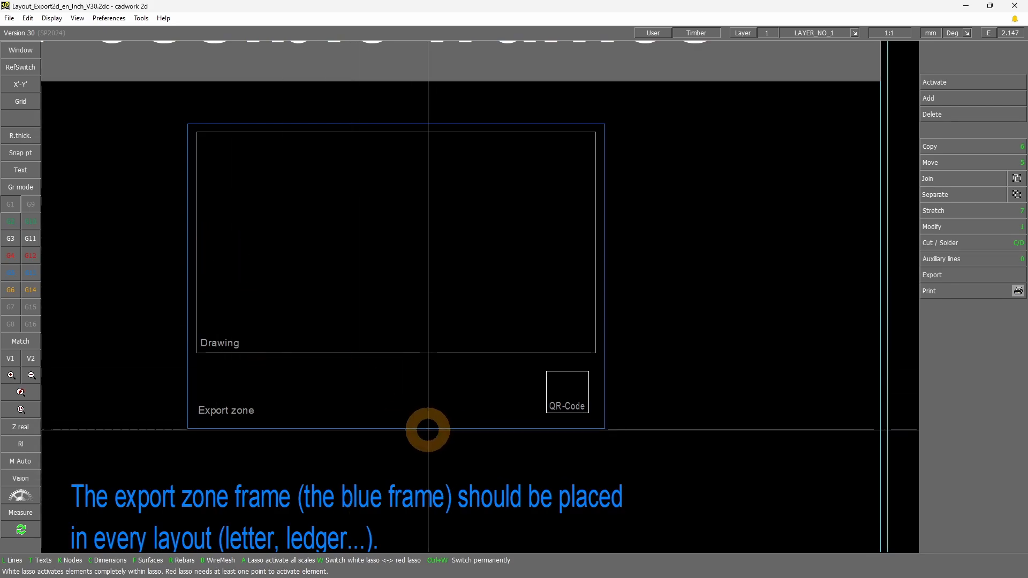
# Check the export zone frame's name, and disable Join to select the drawing frame separately from its label
pyautogui.click(428, 430)
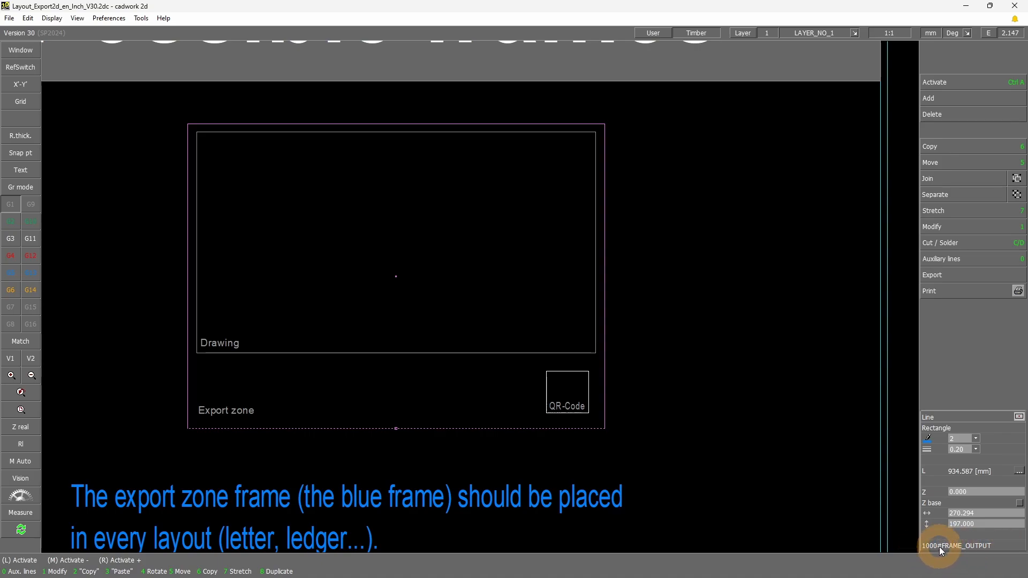
pyautogui.moveTo(973, 549)
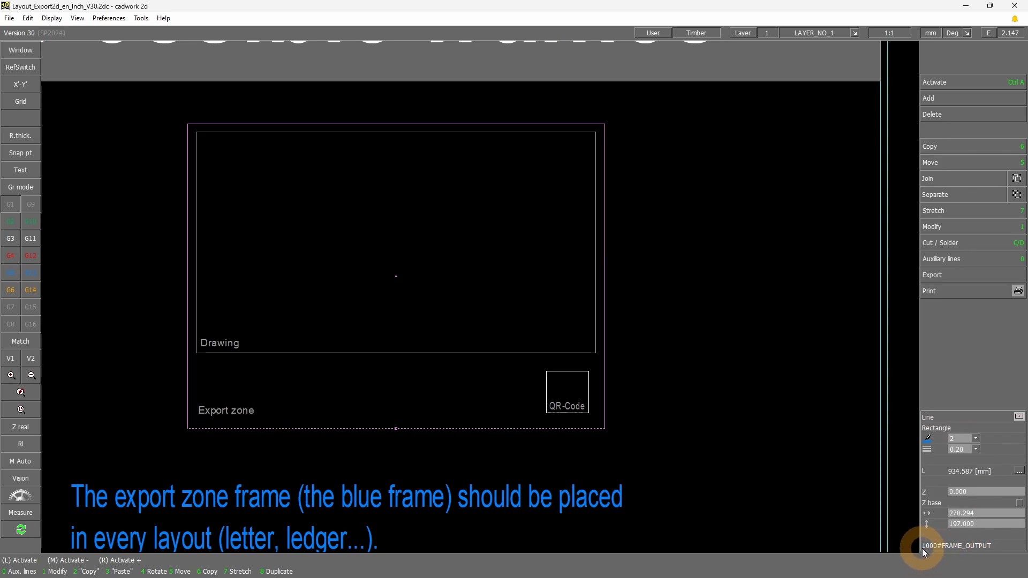
pyautogui.moveTo(940, 548)
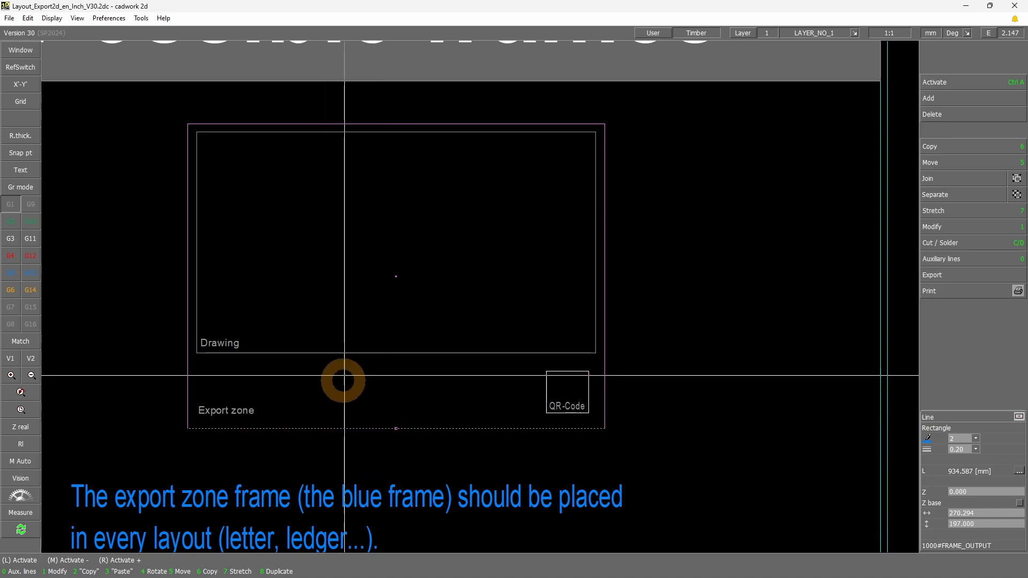
pyautogui.click(342, 353)
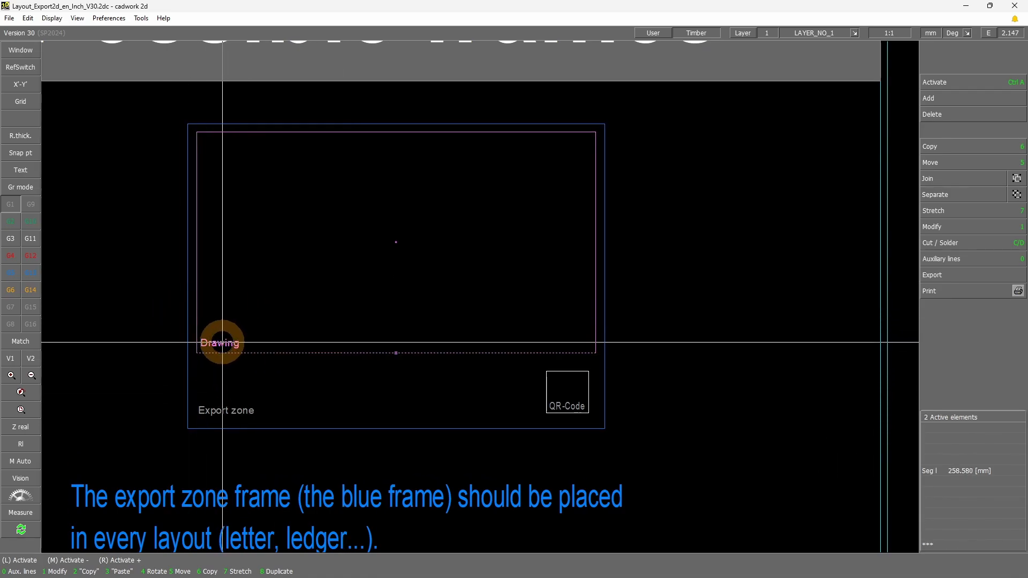
pyautogui.click(949, 185)
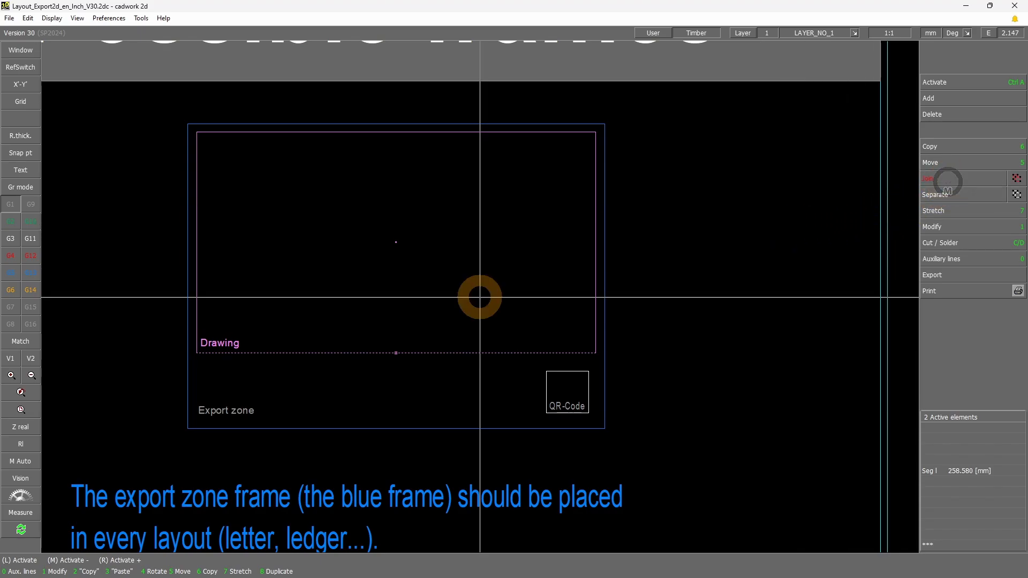
pyautogui.click(307, 354)
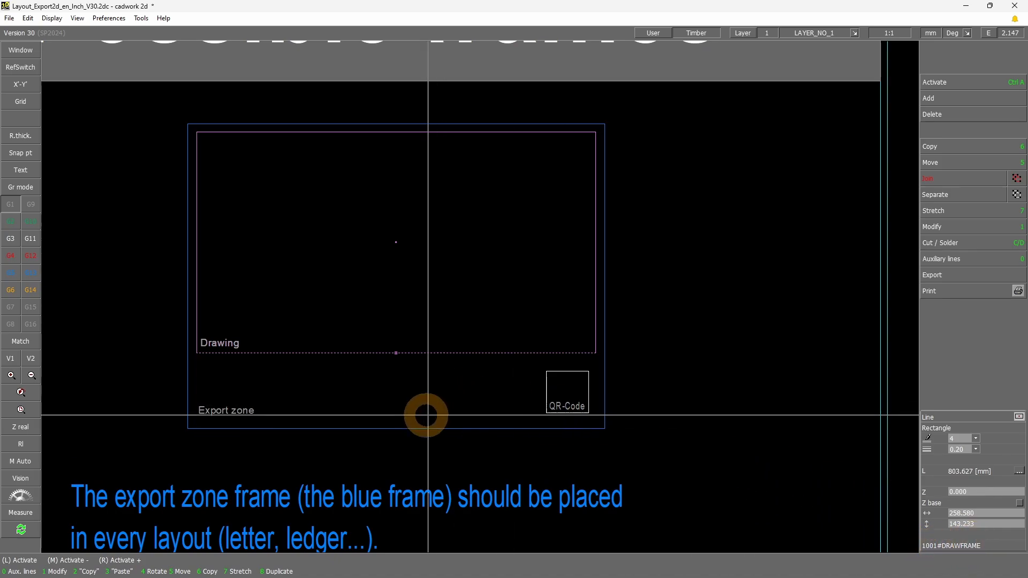
# Copy the export zone and drawing frames horizontally into the empty area below the Ledger H (2) layout
pyautogui.click(325, 429)
pyautogui.press('6')
pyautogui.scroll(-10, 352, 362)
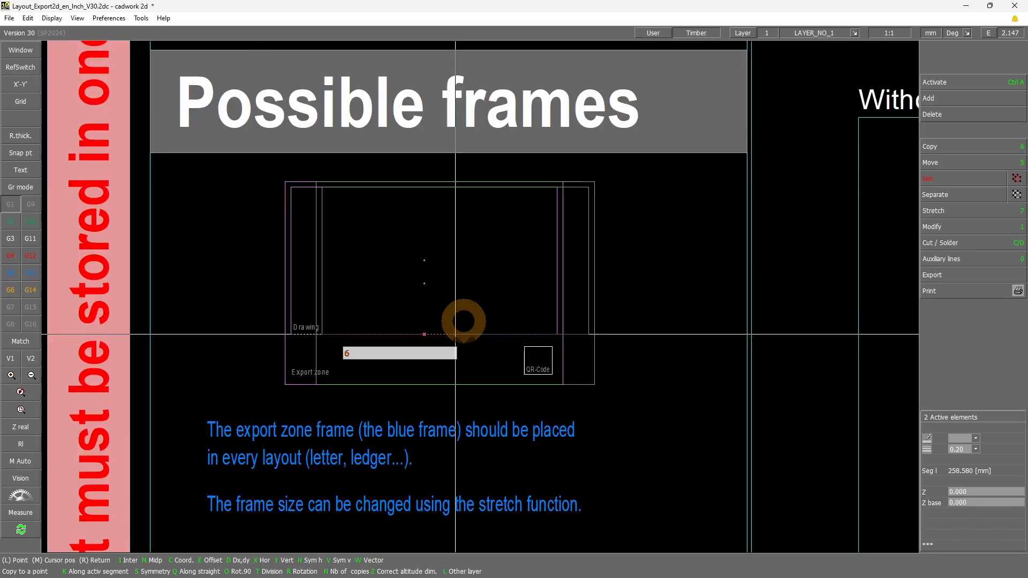
pyautogui.scroll(5, 728, 292)
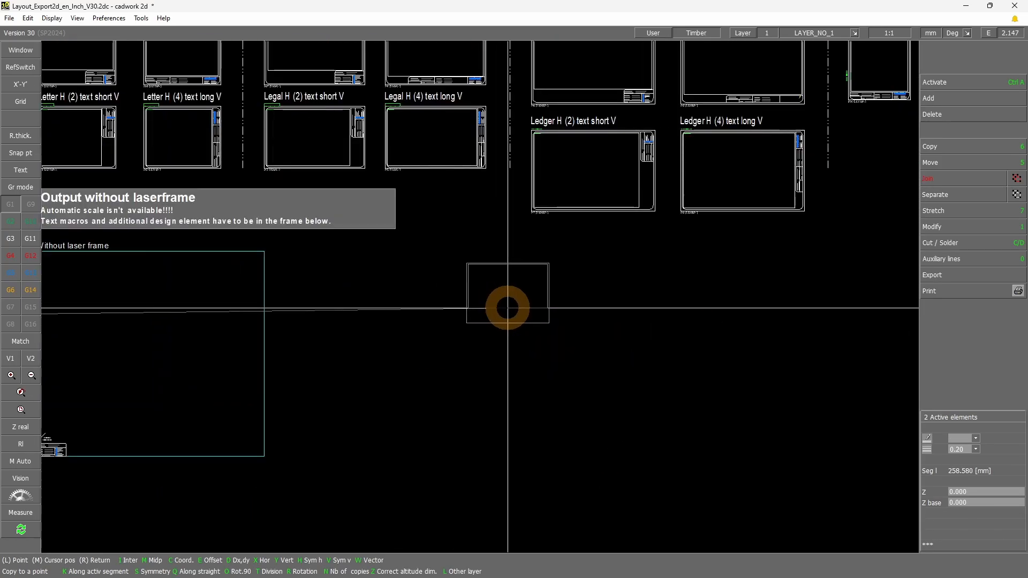
pyautogui.press('x')
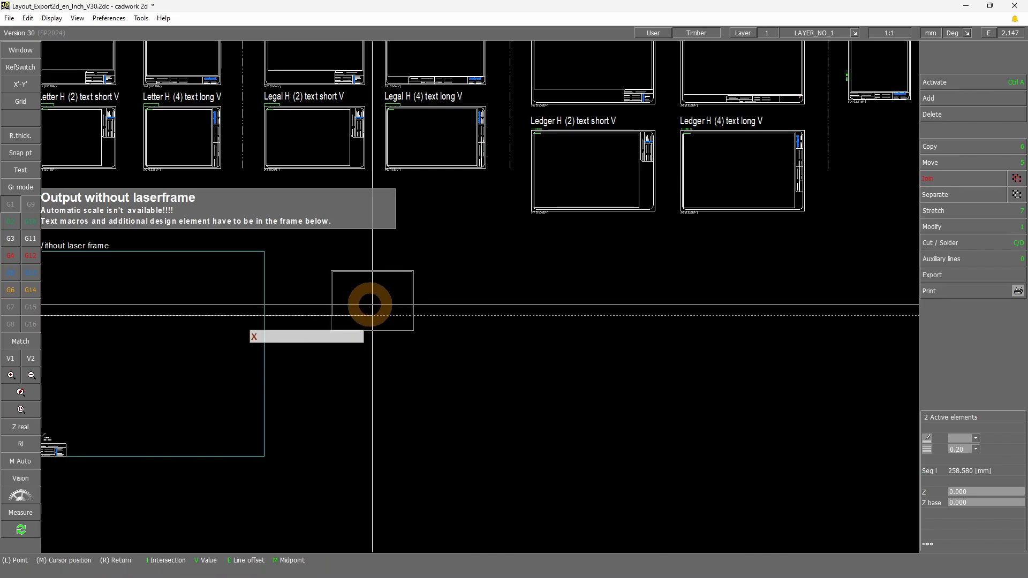
pyautogui.click(540, 314)
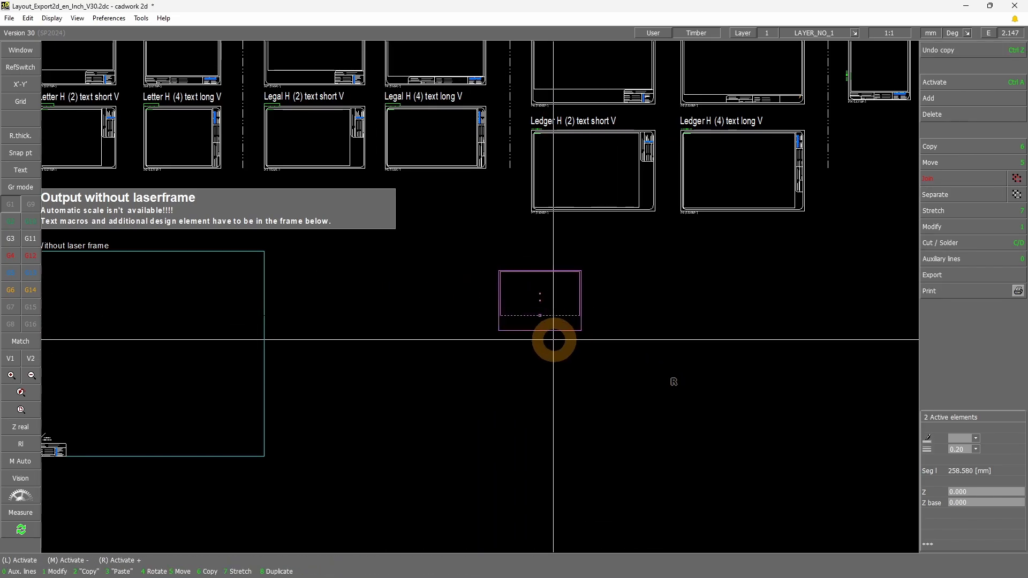
# Examine the copied export zone frame's name, size and upper edge
pyautogui.scroll(5, 561, 315)
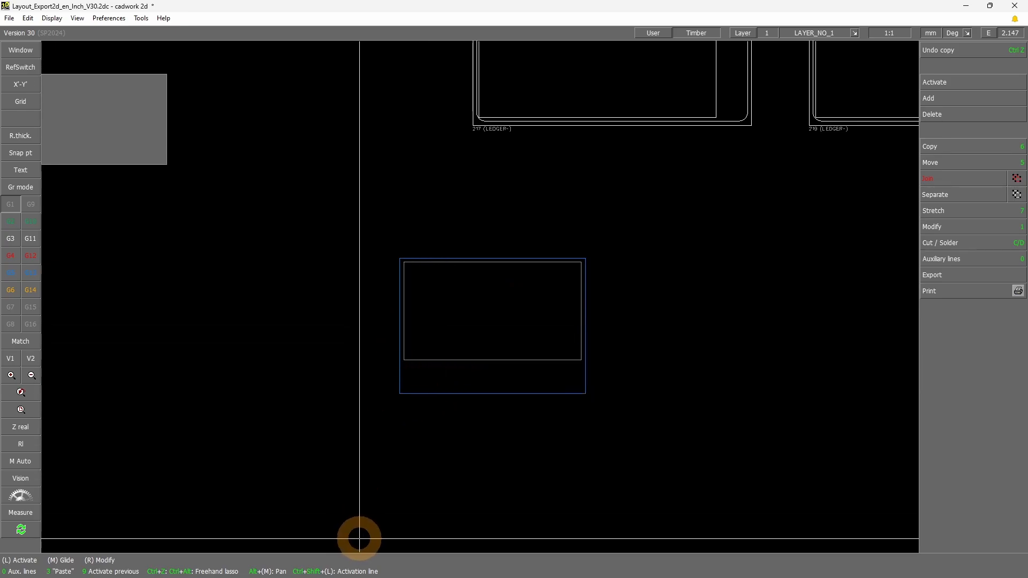
pyautogui.moveTo(400, 258); pyautogui.dragTo(527, 230)
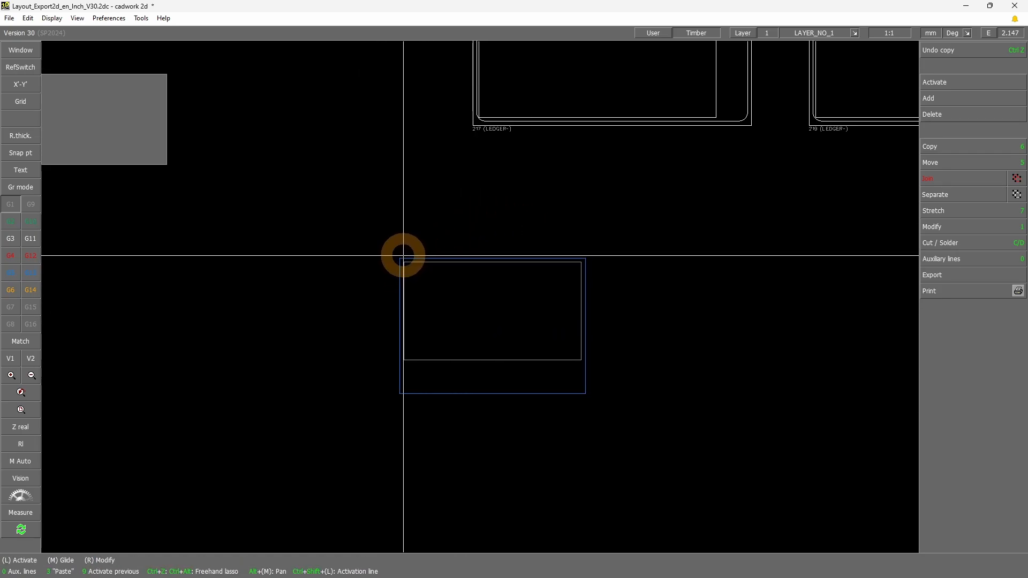
pyautogui.moveTo(401, 256); pyautogui.dragTo(535, 229)
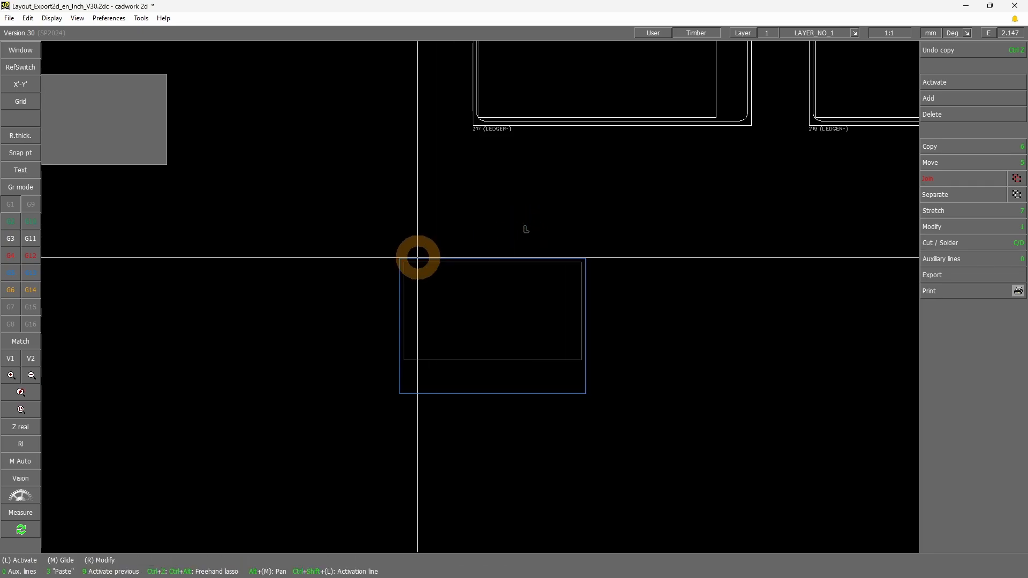
pyautogui.click(415, 258)
pyautogui.scroll(3, 473, 266)
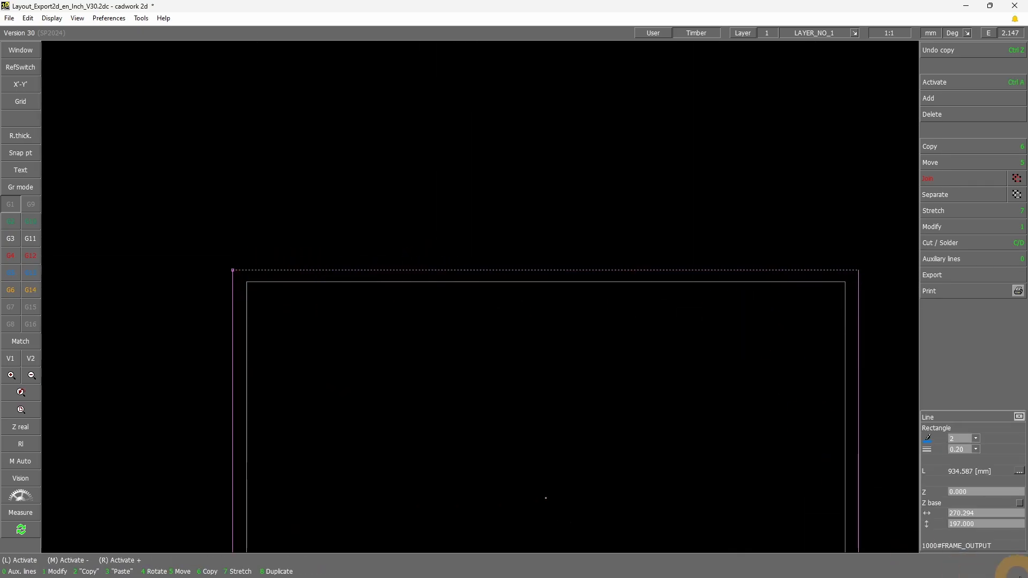
pyautogui.click(575, 198)
pyautogui.scroll(-3, 525, 252)
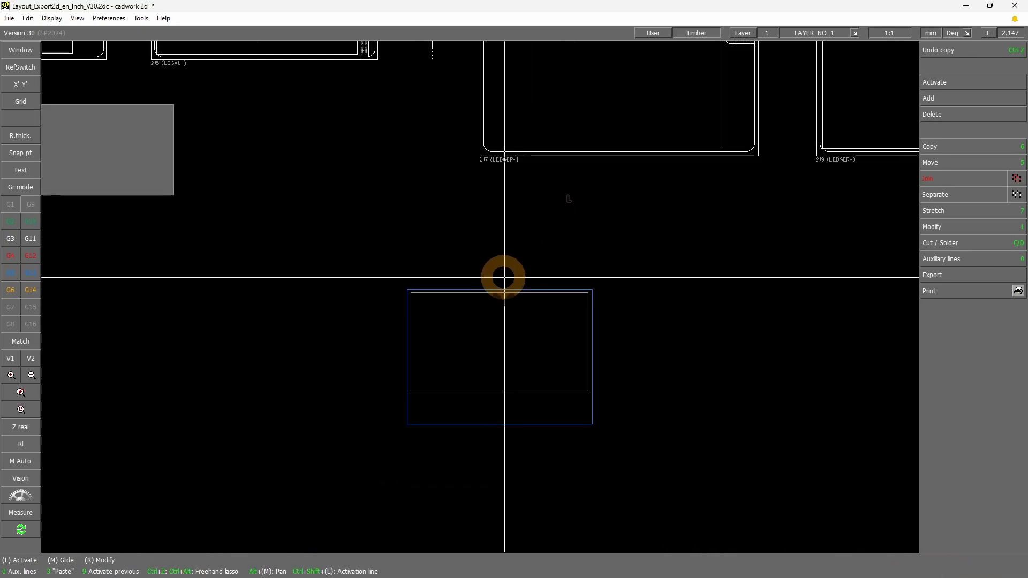
pyautogui.scroll(-2, 517, 266)
# Copy the "Ledger H (2) text short V" title from its layout's upper-left corner to the matching corner of the new export zone frame
pyautogui.click(483, 144)
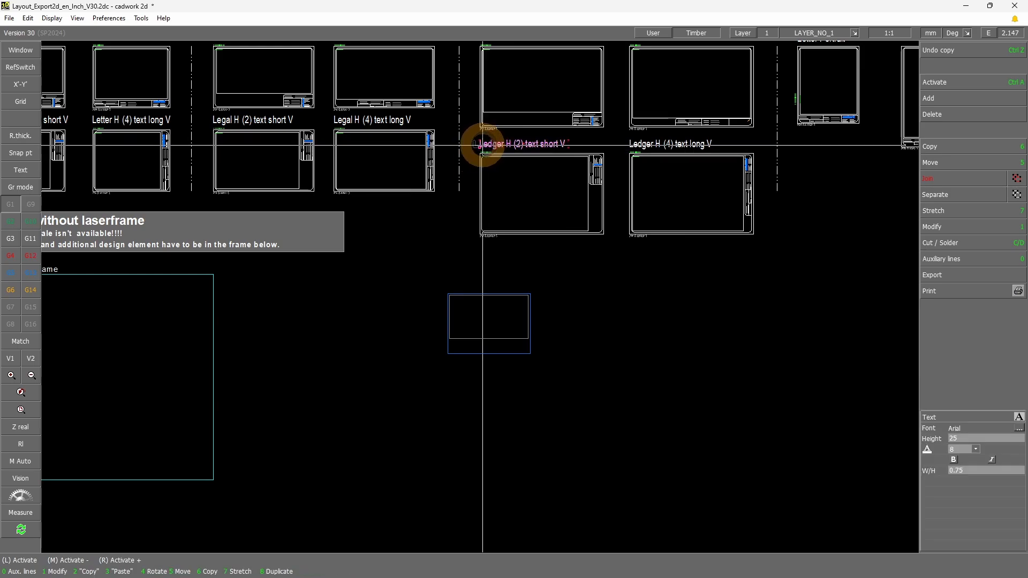
pyautogui.click(946, 98)
pyautogui.rightClick(701, 267)
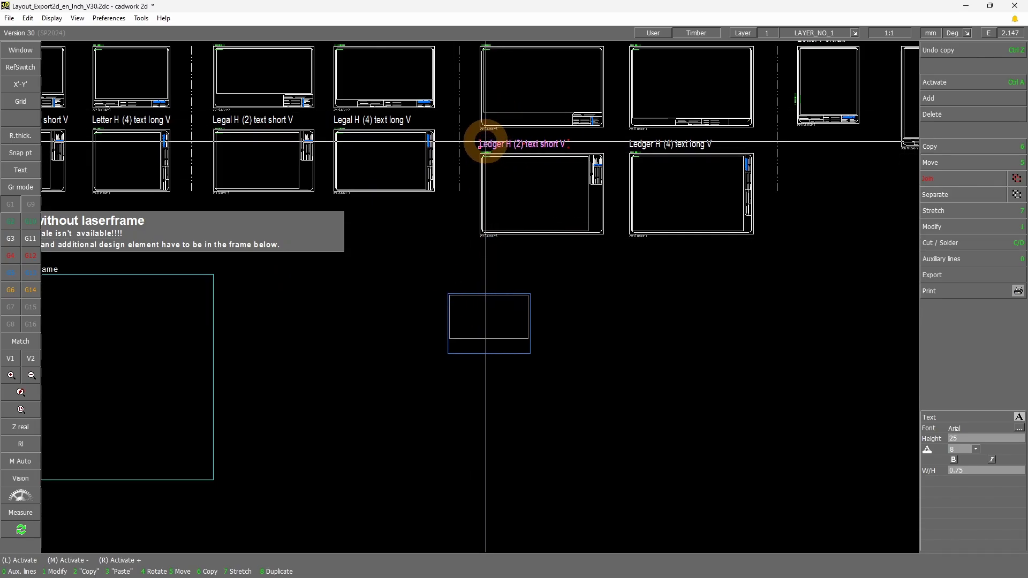
pyautogui.scroll(2, 475, 177)
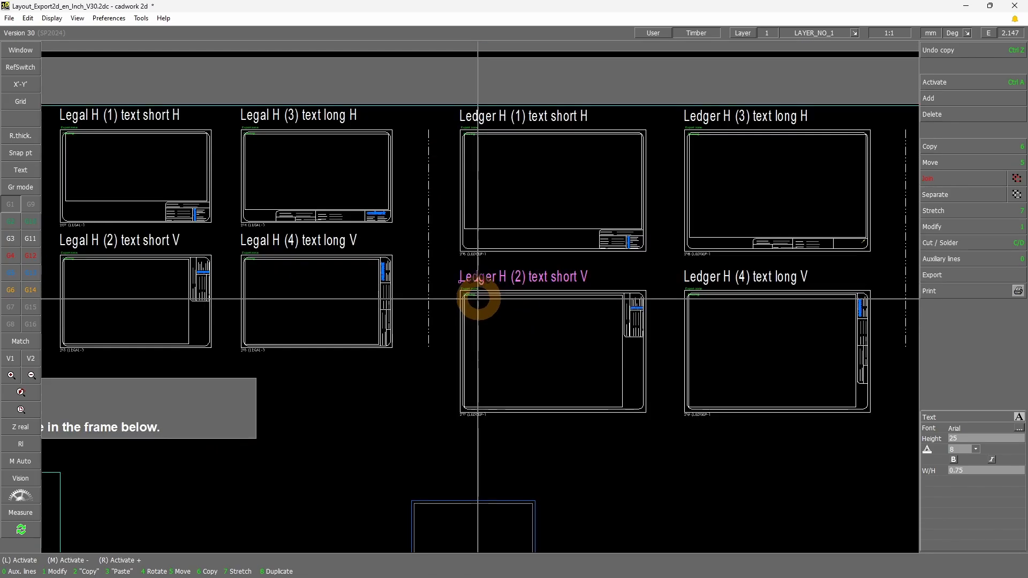
pyautogui.press('6')
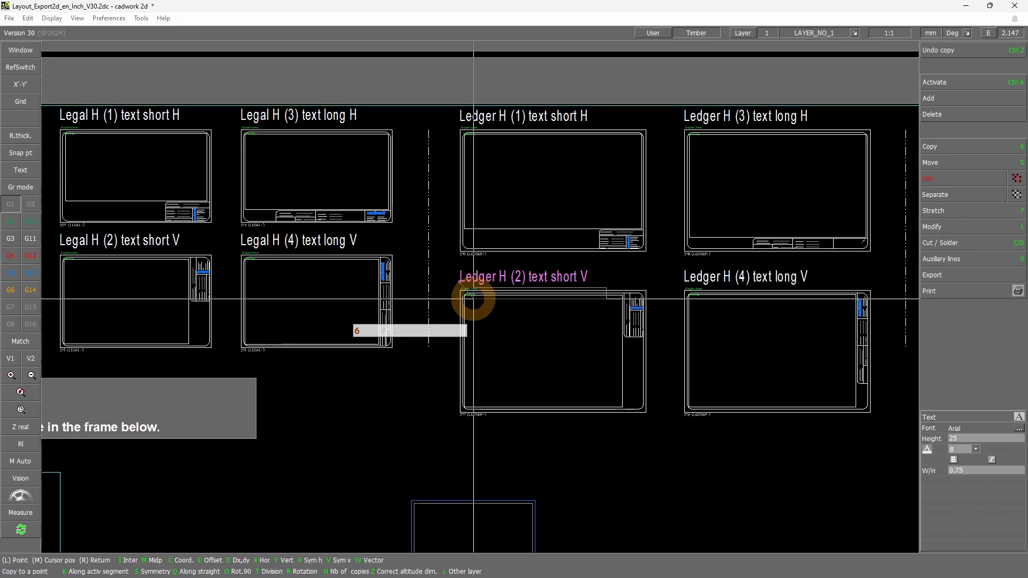
pyautogui.press('w')
pyautogui.scroll(3, 477, 295)
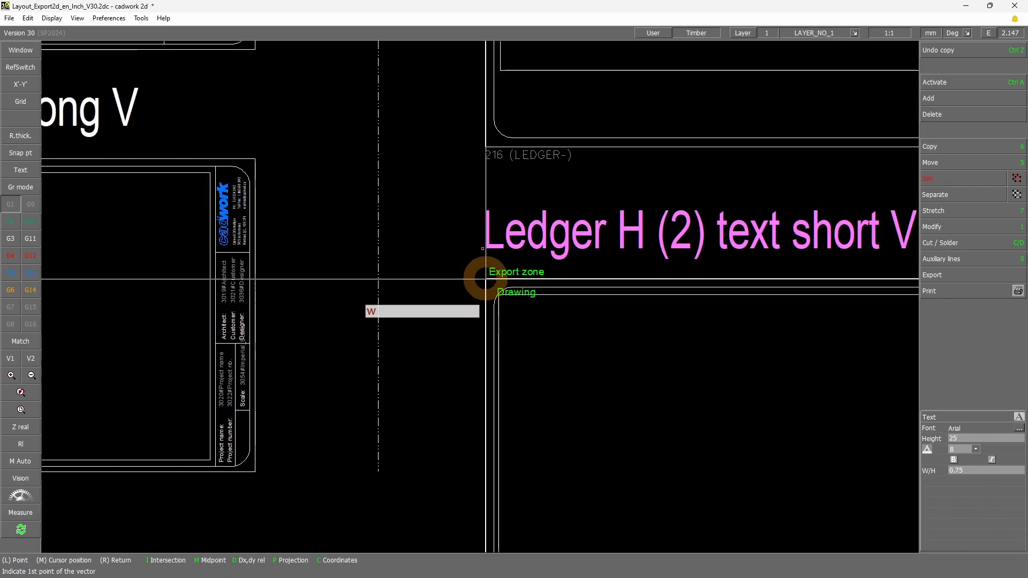
pyautogui.click(486, 278)
pyautogui.scroll(-3, 497, 330)
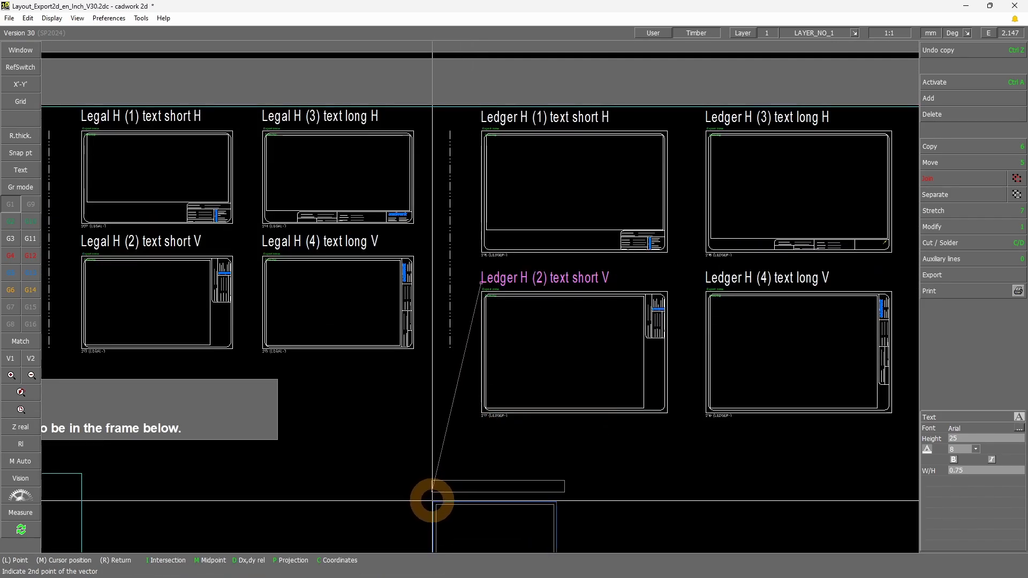
pyautogui.click(434, 502)
pyautogui.scroll(1, 498, 486)
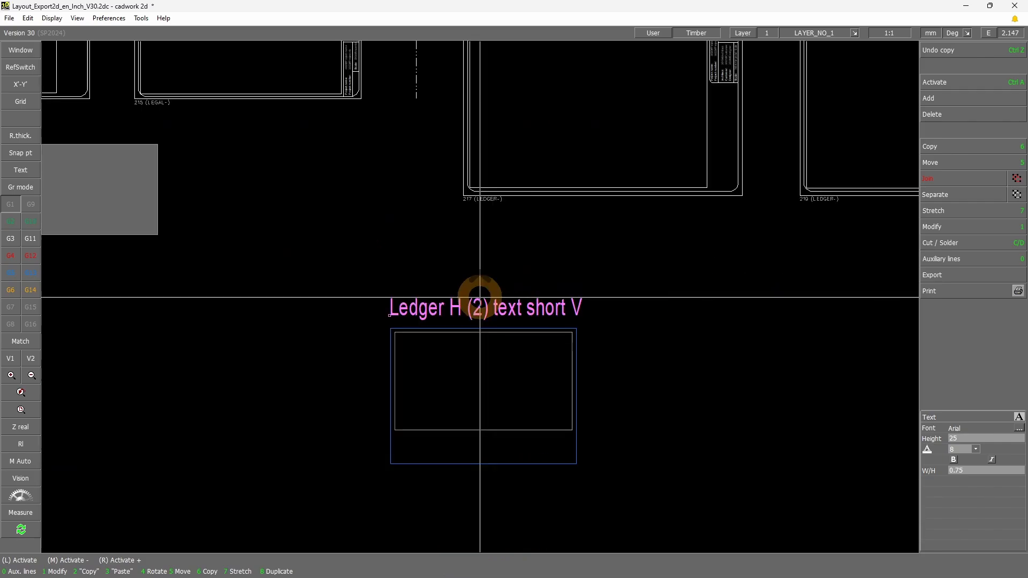
# Change the copied title's text to "Arch D" and save the layout file
pyautogui.press('1')
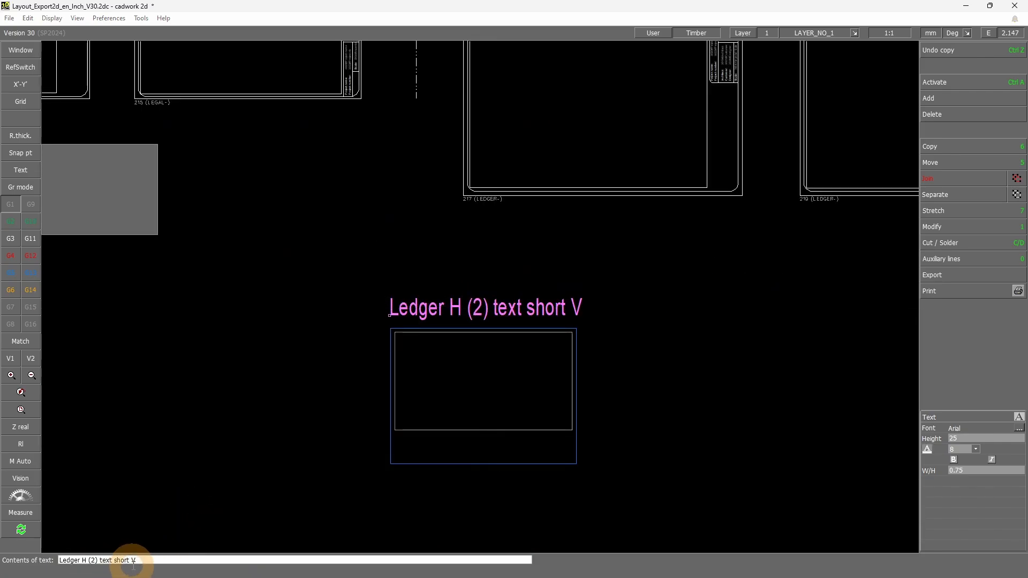
pyautogui.moveTo(145, 559); pyautogui.dragTo(57, 557)
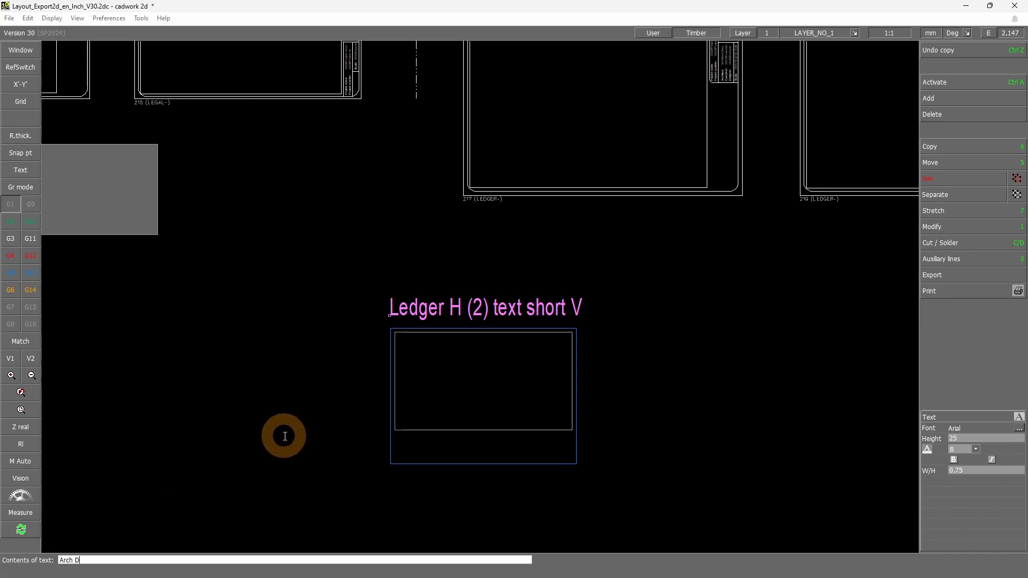
pyautogui.press('Return')
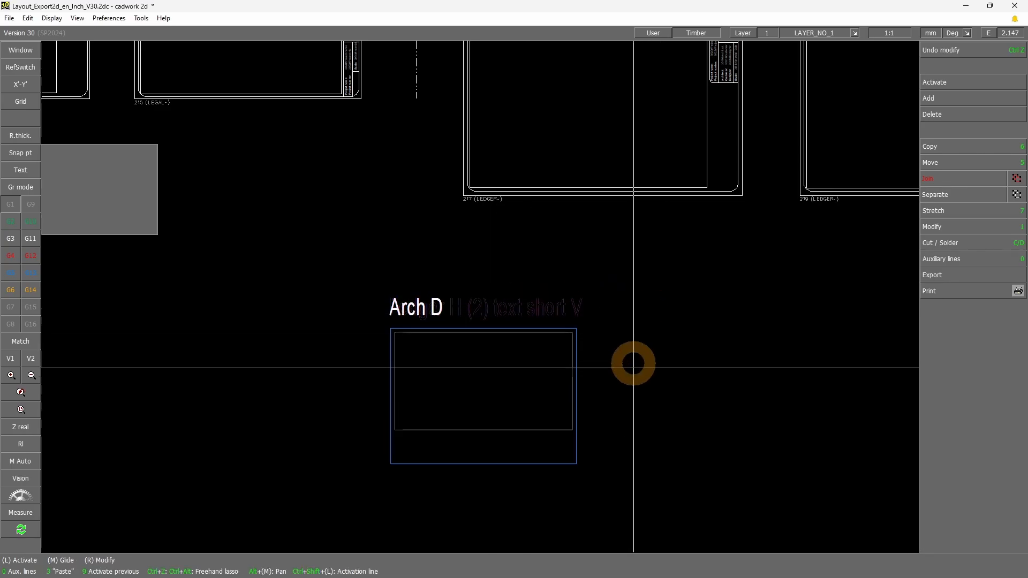
pyautogui.scroll(1, 593, 436)
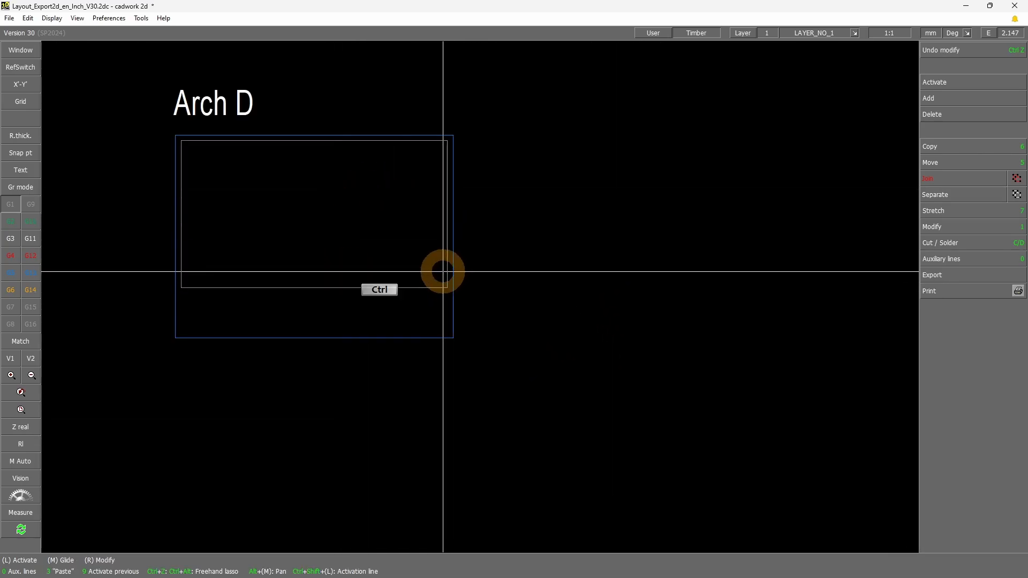
pyautogui.hotkey('ctrl', 's')
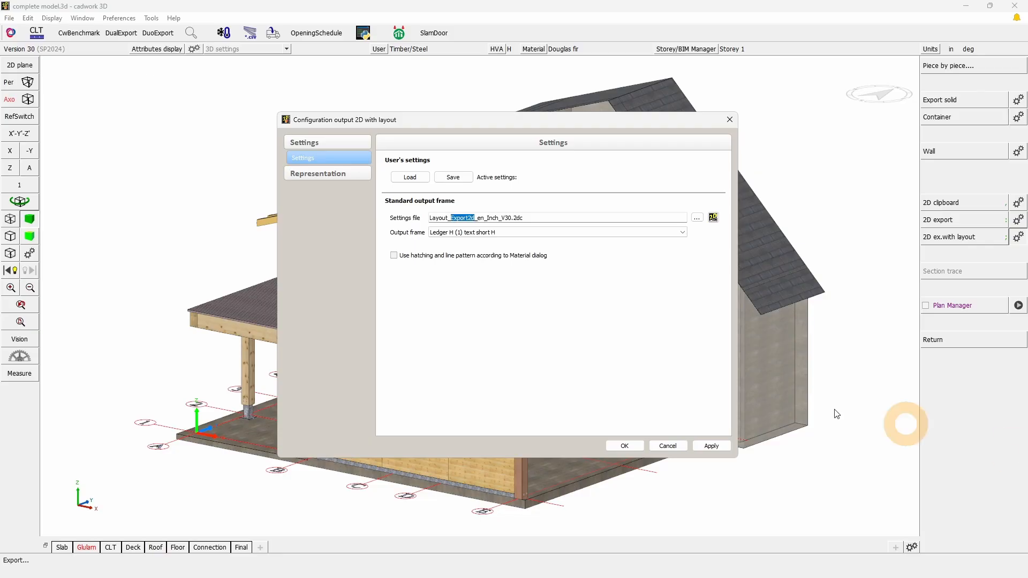
# In cadwork 3D, reload the 2D export with layout settings and set the output frame to Arch D
pyautogui.click(670, 447)
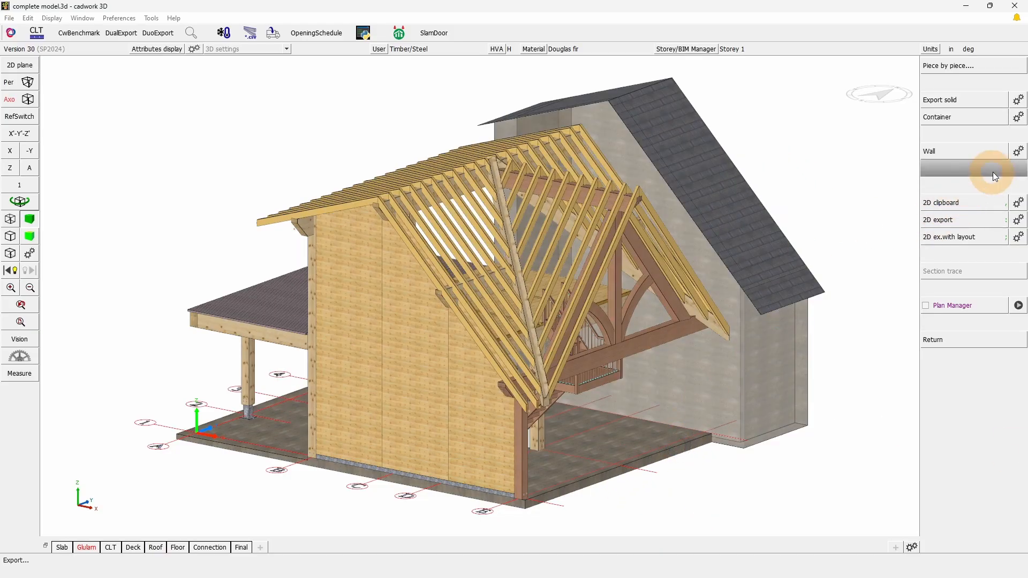
pyautogui.click(1019, 240)
pyautogui.click(651, 182)
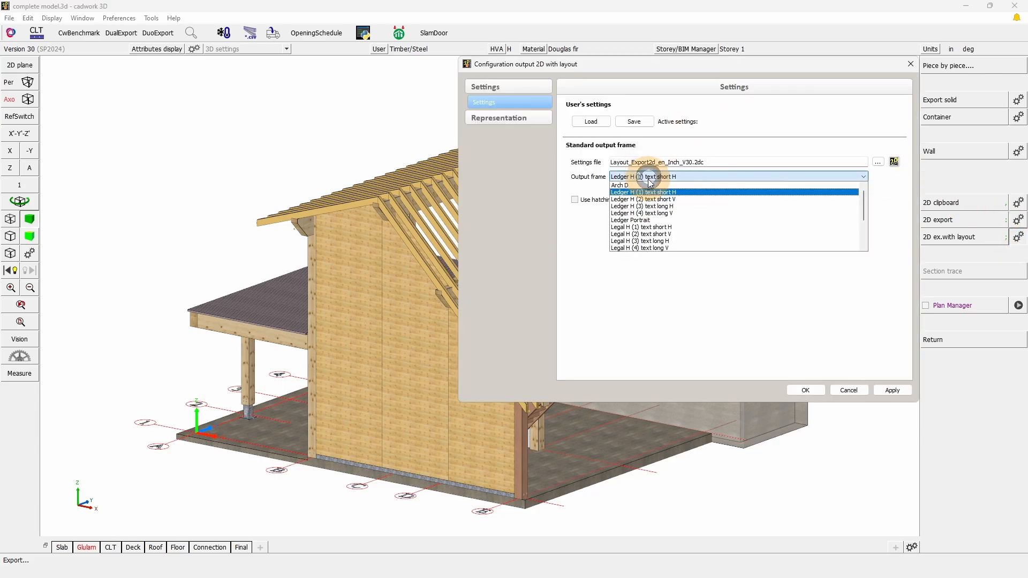
pyautogui.click(632, 185)
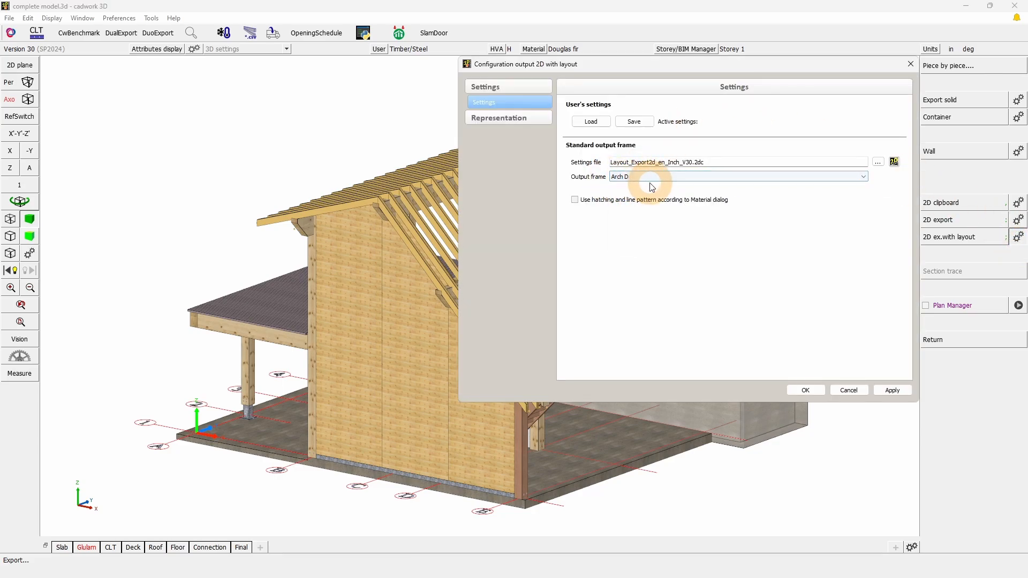
pyautogui.click(806, 391)
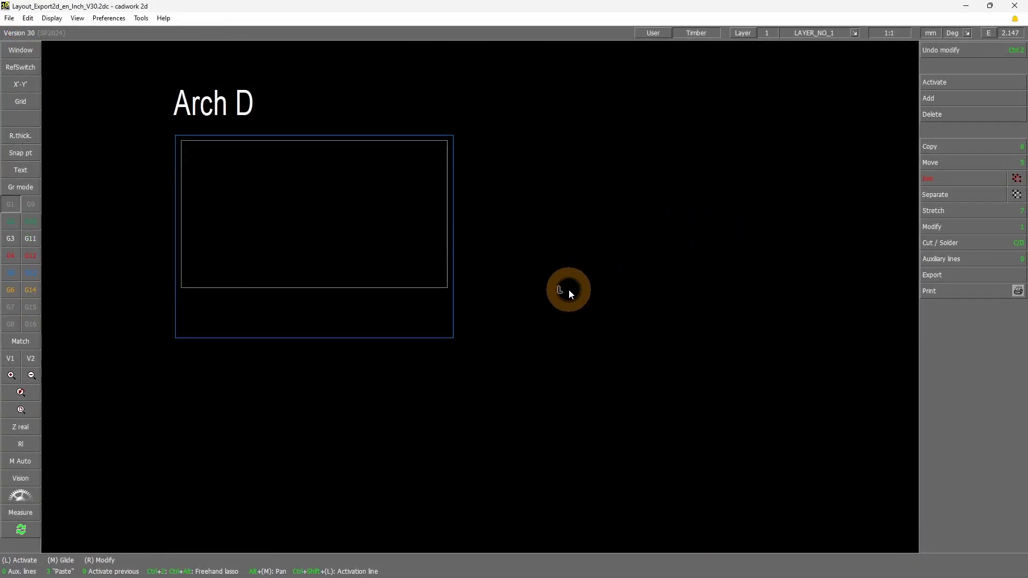
# Back in cadwork 2d, add a landscape Arch D laser frame with margins around the new layout's frames
pyautogui.click(932, 99)
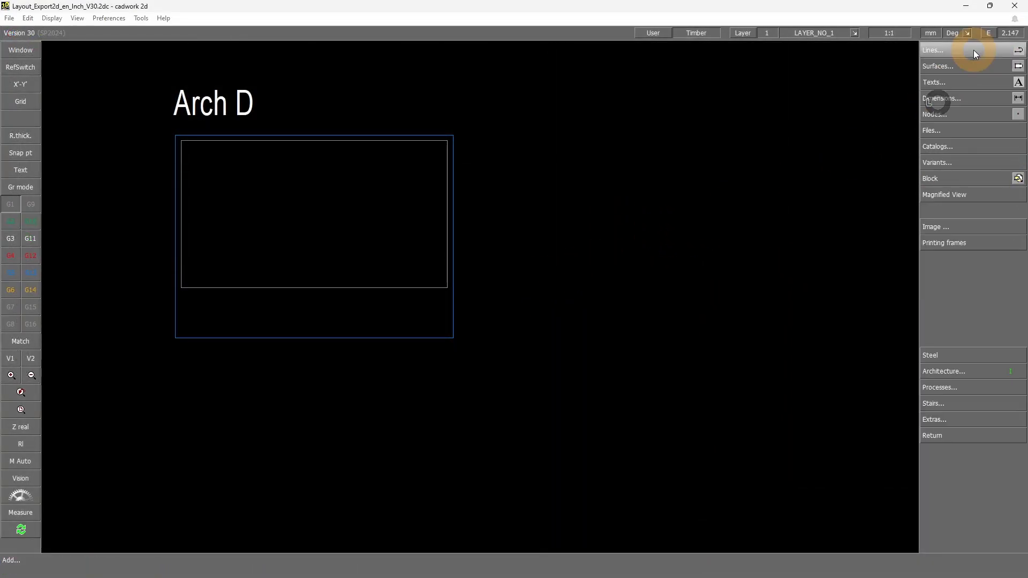
pyautogui.click(963, 242)
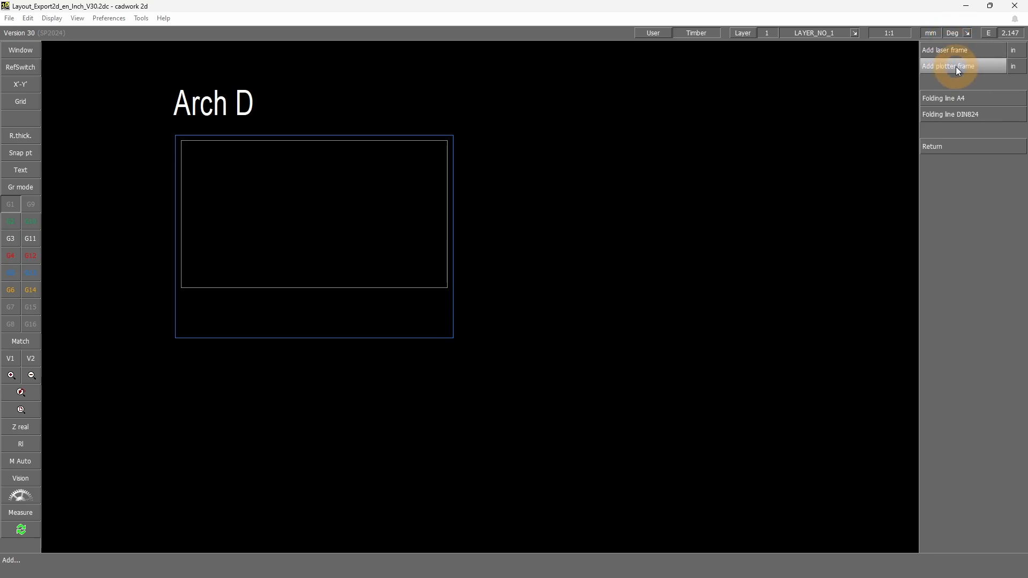
pyautogui.click(952, 52)
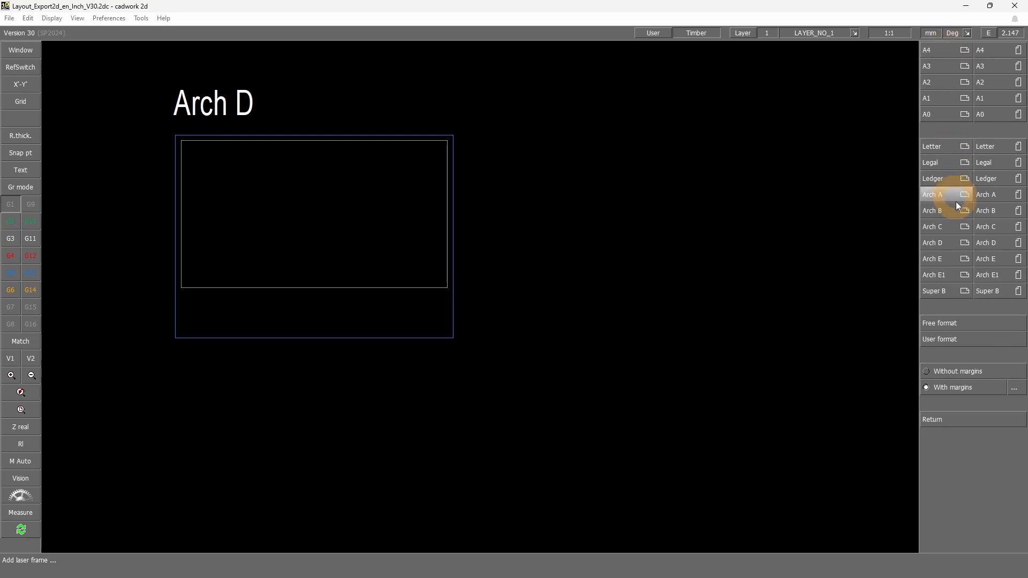
pyautogui.click(955, 246)
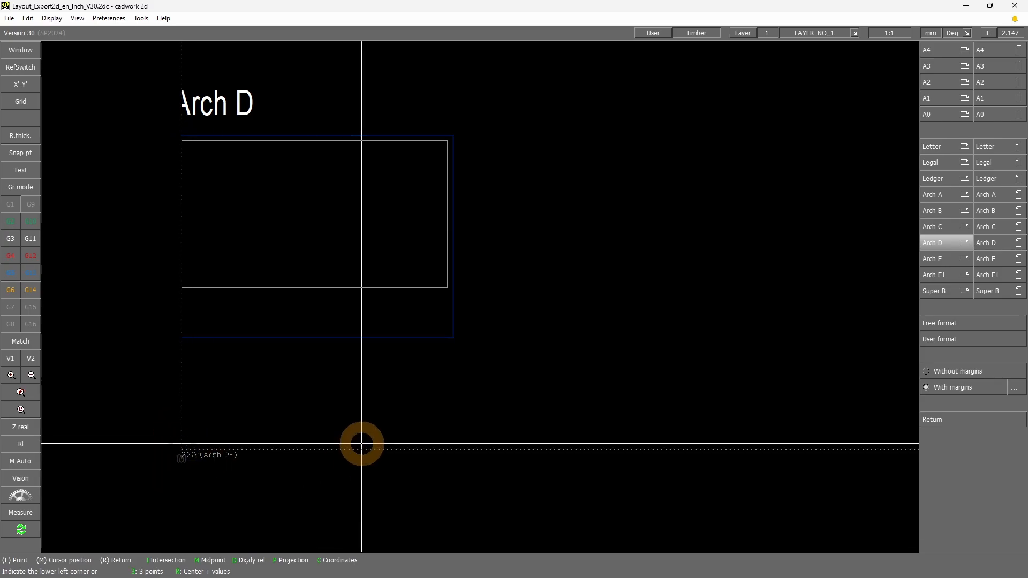
pyautogui.rightClick(361, 443)
pyautogui.rightClick(682, 152)
pyautogui.scroll(-2, 687, 155)
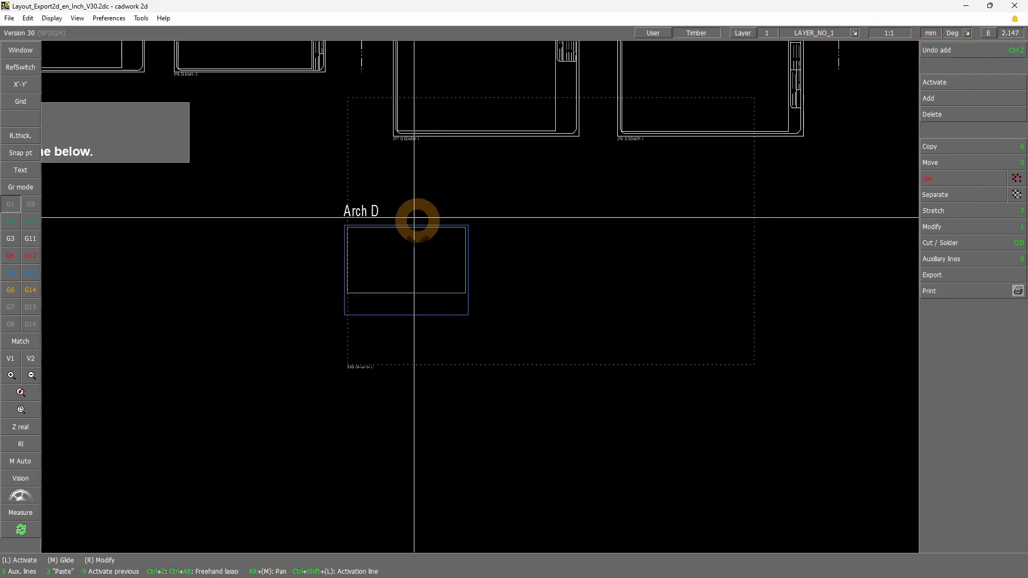
# Move the Arch D laser frame so its upper-left corner meets the export zone frame's upper-left corner
pyautogui.click(354, 98)
pyautogui.press('5')
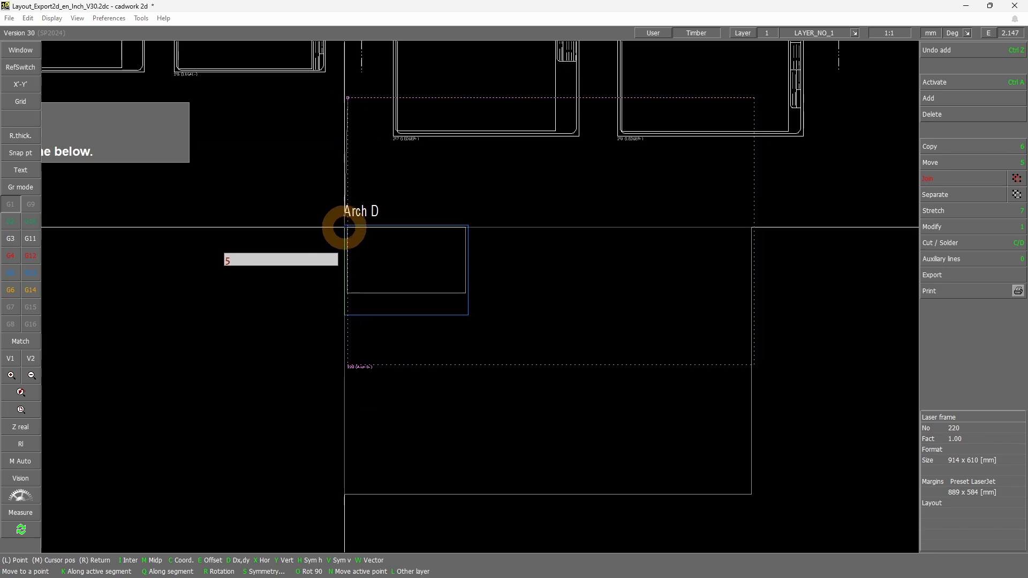
pyautogui.click(344, 225)
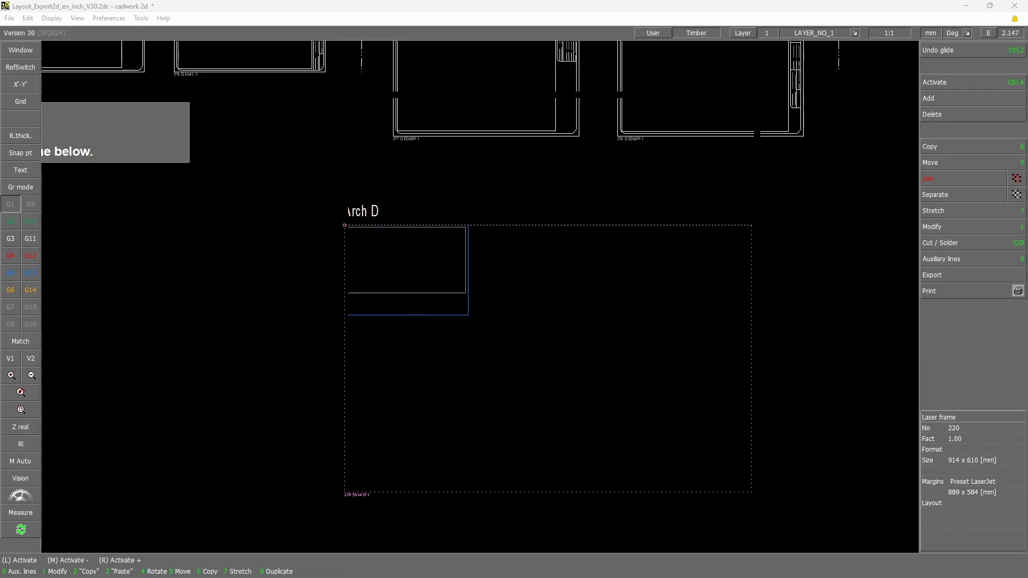
pyautogui.click(528, 372)
pyautogui.click(500, 370)
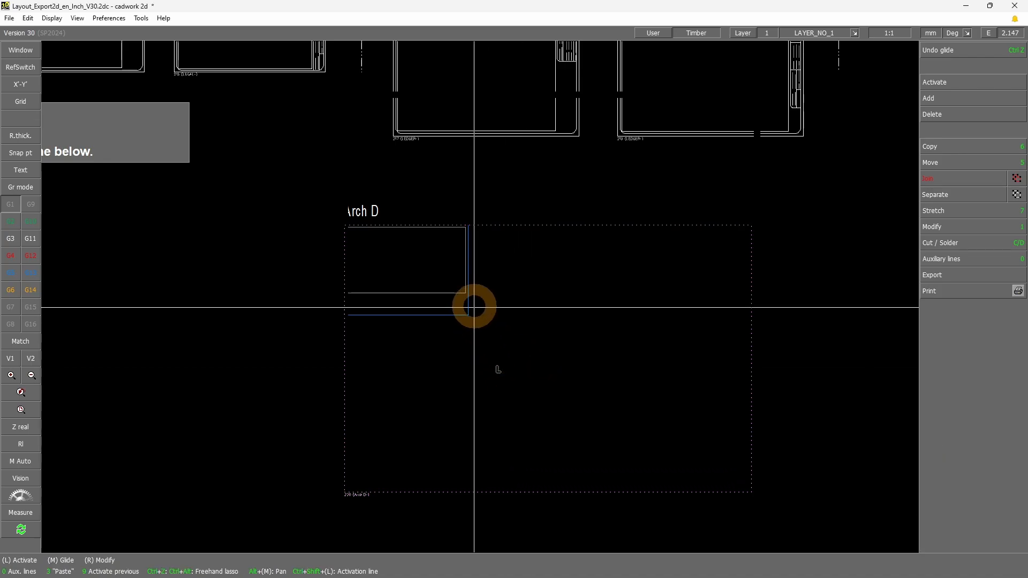
# Stretch the export zone frame's lower-right corner to the laser frame's lower-right corner
pyautogui.click(469, 315)
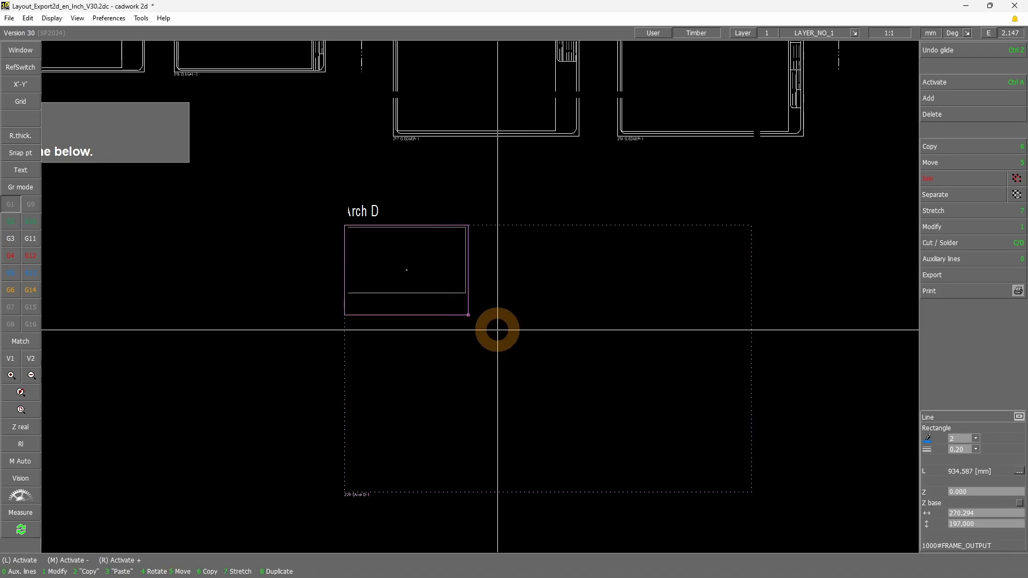
pyautogui.press('7')
pyautogui.click(751, 492)
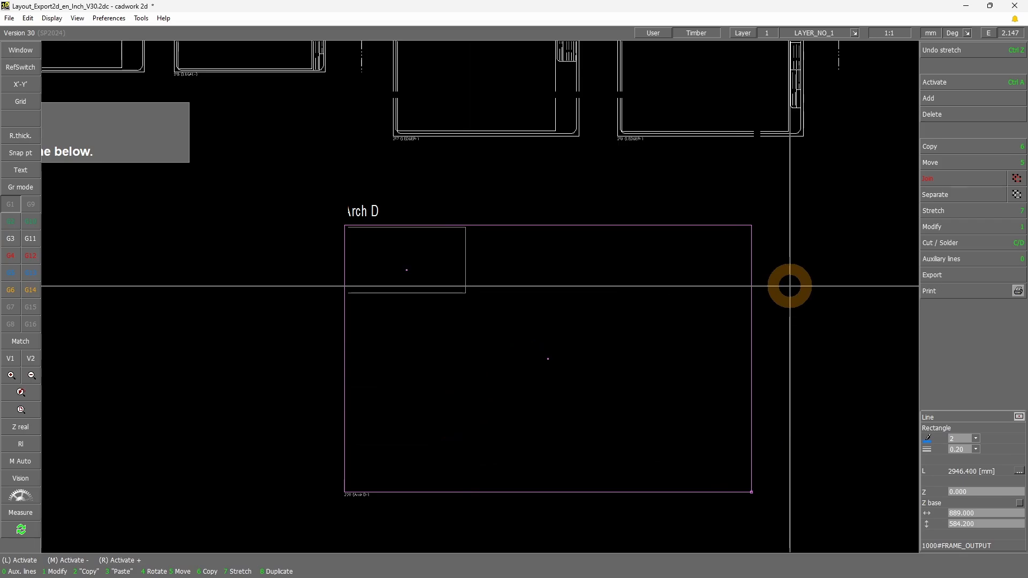
# Stretch the inner drawing frame to about 879 x 518 mm, leaving a strip below it, and save the layout file
pyautogui.click(474, 296)
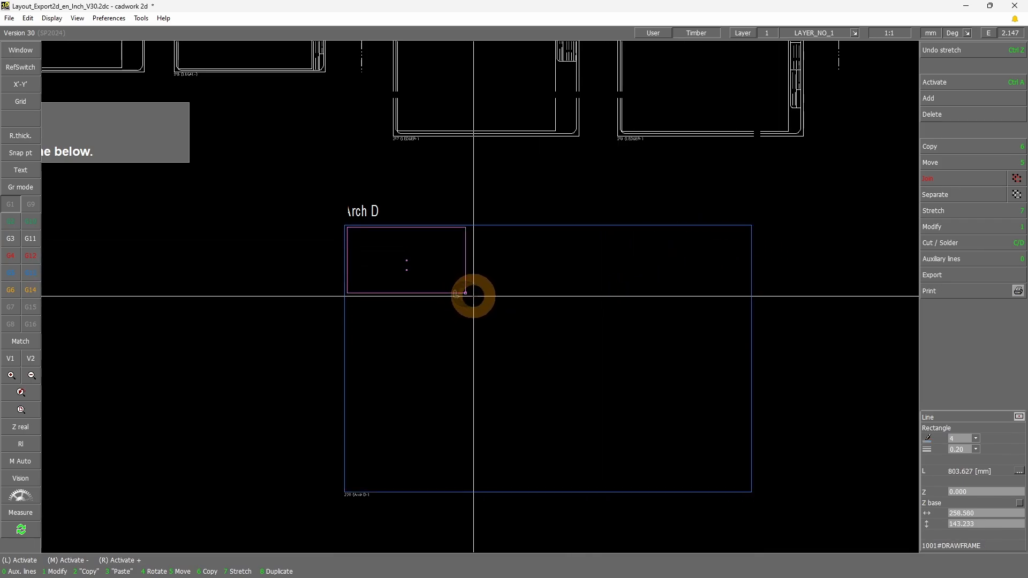
pyautogui.press('7')
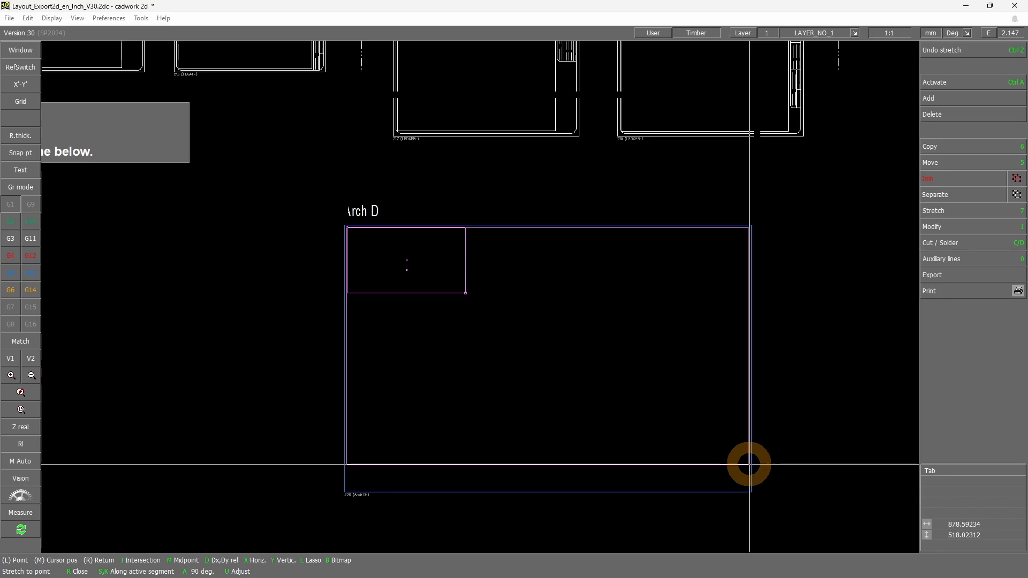
pyautogui.click(749, 465)
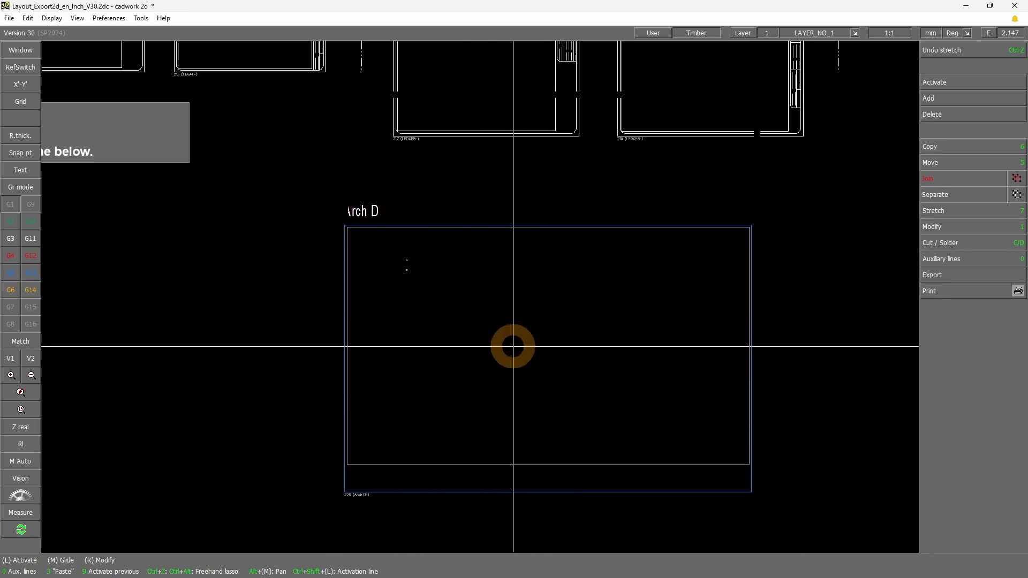
pyautogui.scroll(-2, 506, 340)
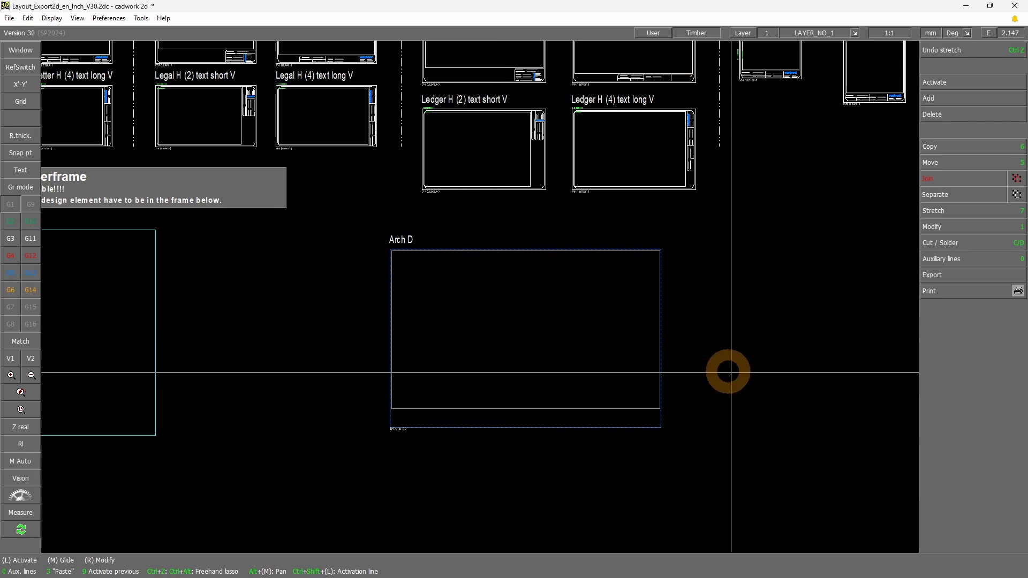
pyautogui.hotkey('ctrl', 's')
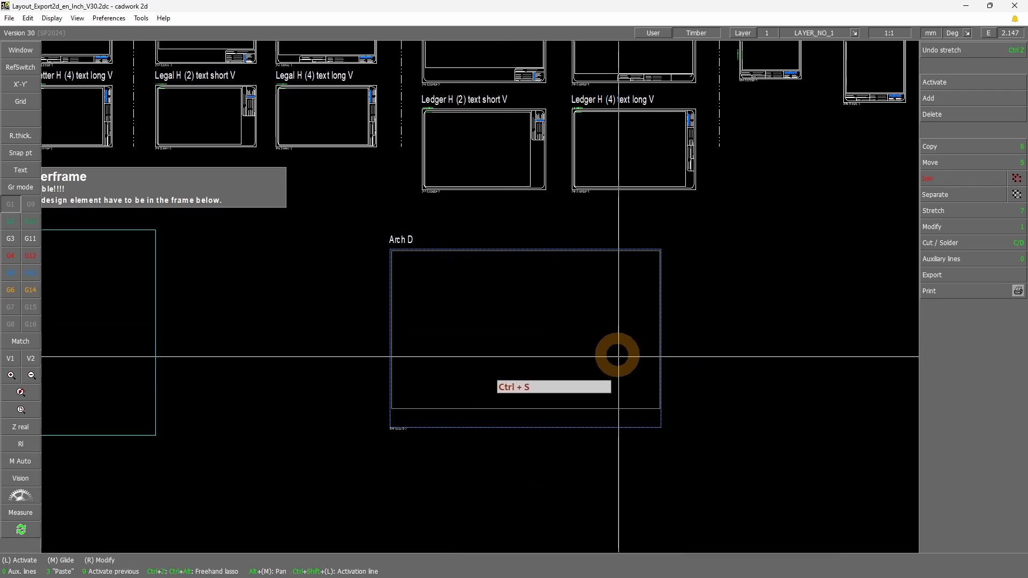
# Look over the element types that can be added and examine the title block of the Ledger H (1) layout
pyautogui.moveTo(379, 437)
pyautogui.mouseDown()
pyautogui.moveTo(708, 395)
pyautogui.moveTo(557, 491)
pyautogui.mouseUp()
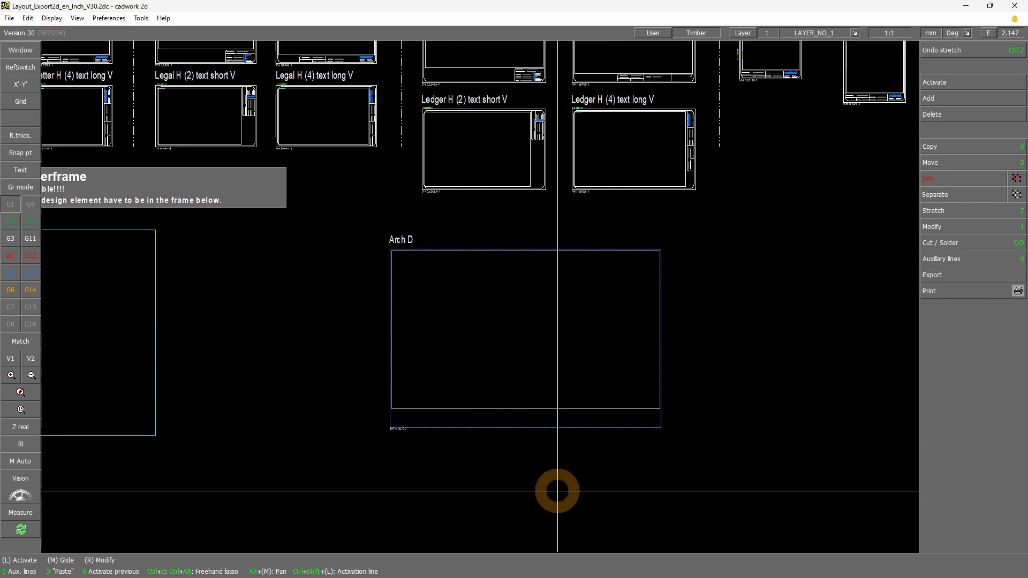
pyautogui.click(943, 99)
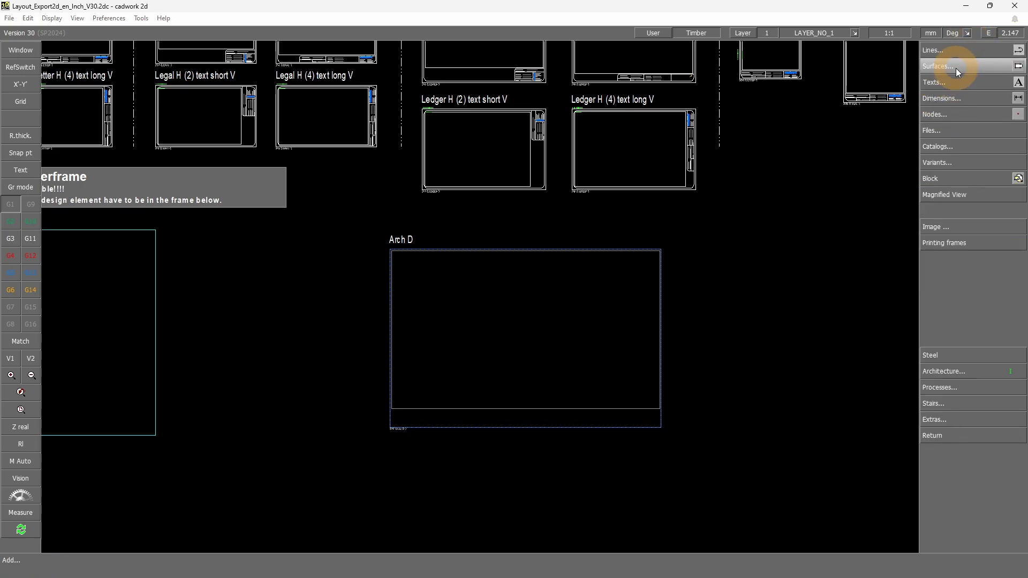
pyautogui.rightClick(788, 395)
pyautogui.keyDown('shift'); pyautogui.moveTo(497, 88); pyautogui.dragTo(573, 45); pyautogui.keyUp('shift')
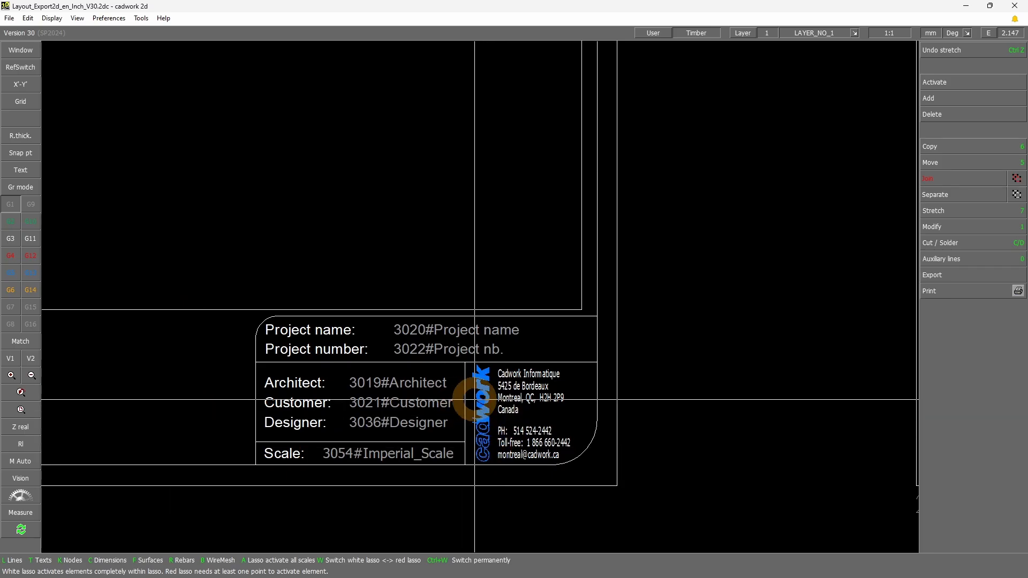
pyautogui.click(20, 393)
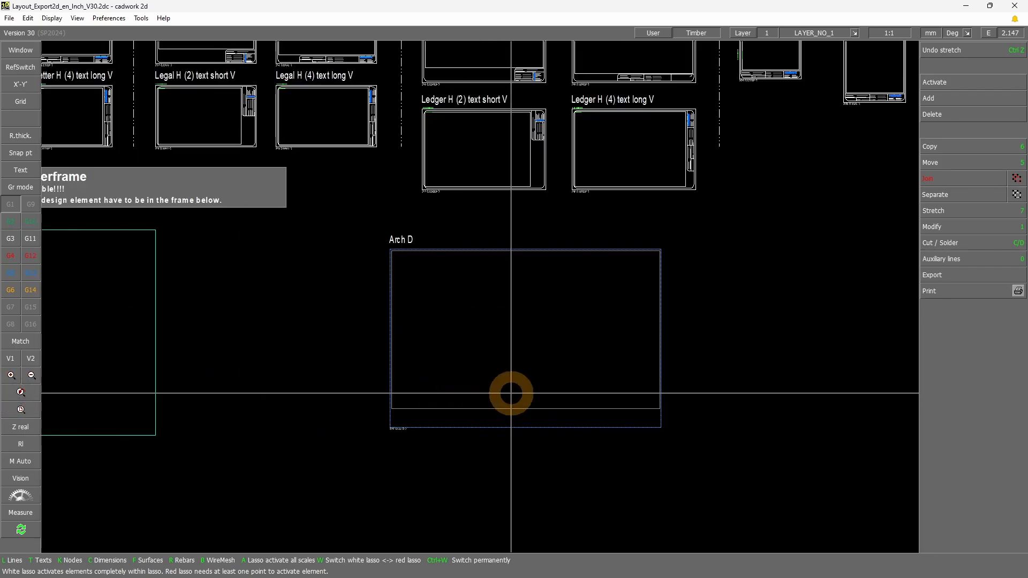
# Examine the strip below the Arch D drawing frame and the available text macros for project data, geolocation, output settings and scales
pyautogui.moveTo(373, 436); pyautogui.dragTo(688, 401)
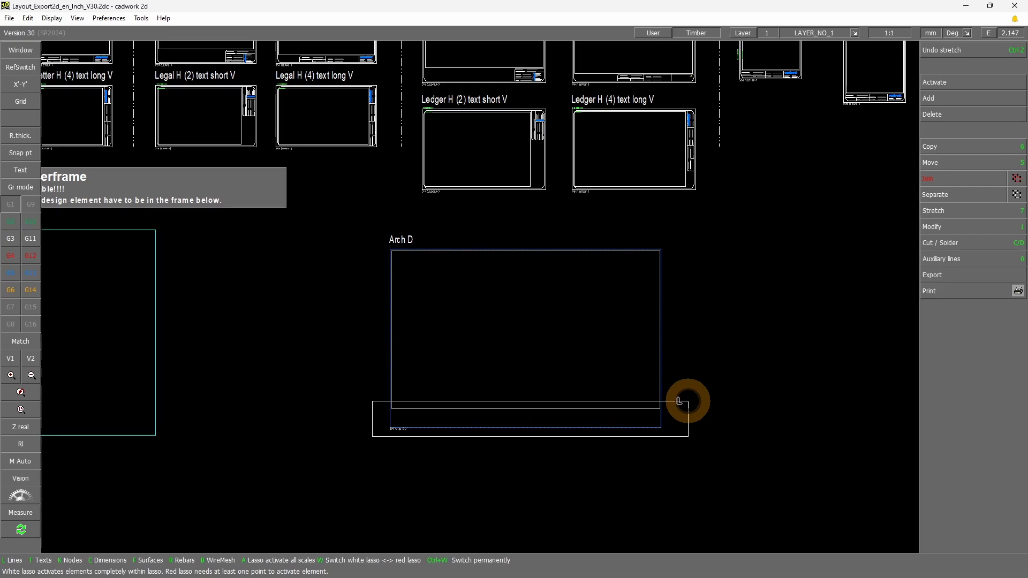
pyautogui.moveTo(685, 402); pyautogui.dragTo(339, 384)
pyautogui.scroll(-2, 391, 305)
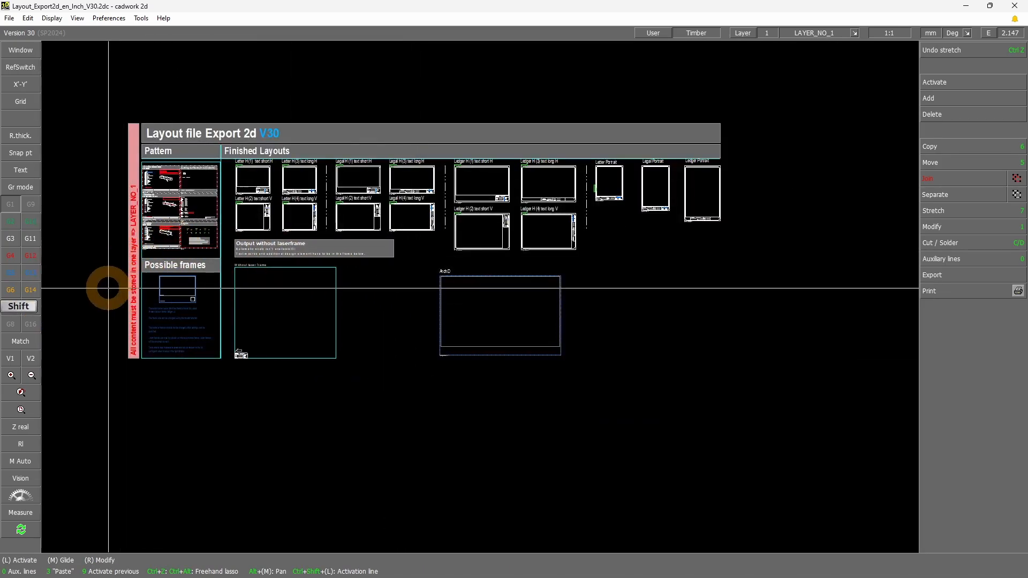
pyautogui.moveTo(110, 287); pyautogui.dragTo(252, 149)
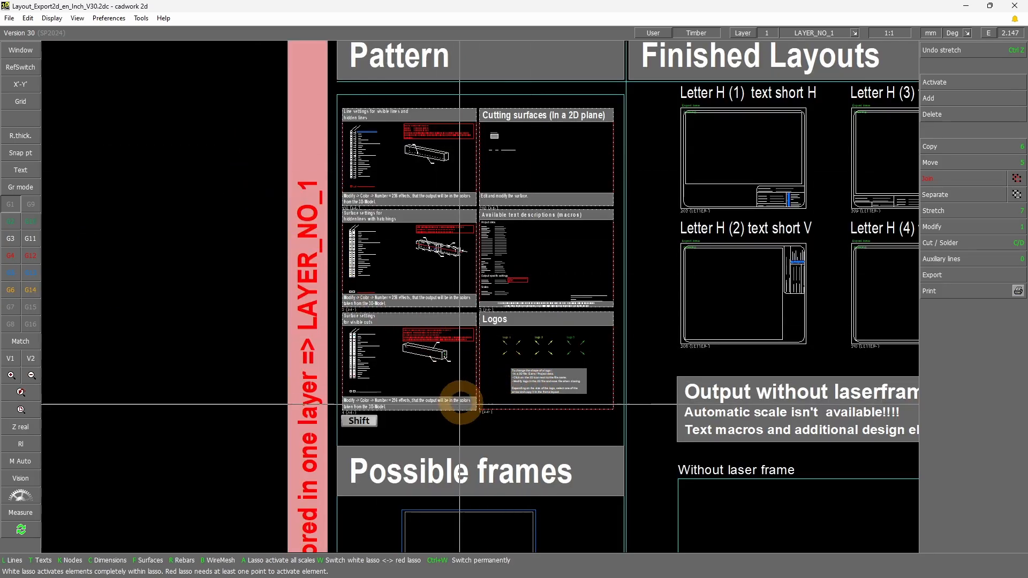
pyautogui.keyDown('shift'); pyautogui.moveTo(446, 422); pyautogui.dragTo(629, 204); pyautogui.keyUp('shift')
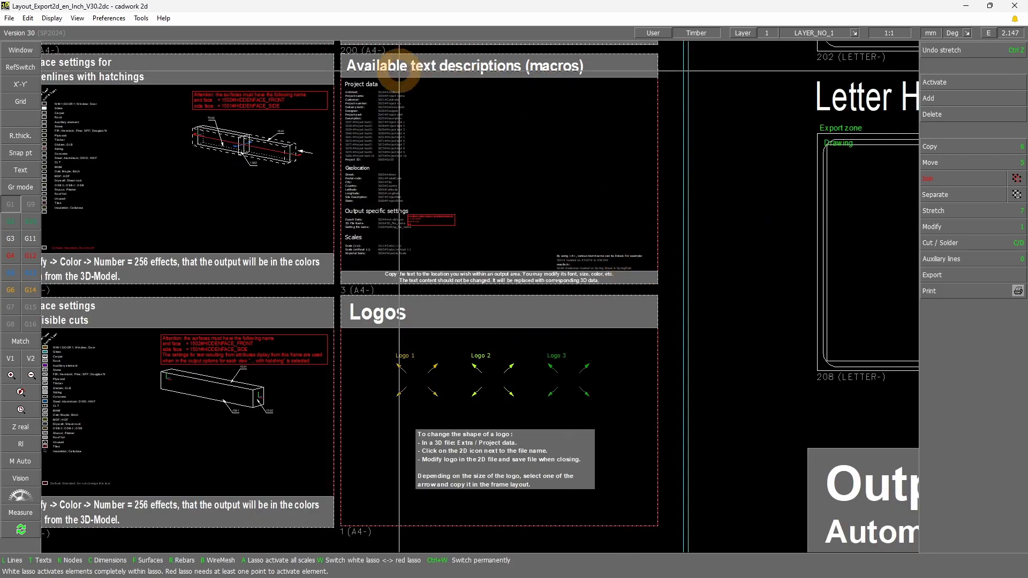
pyautogui.moveTo(335, 56); pyautogui.dragTo(656, 279)
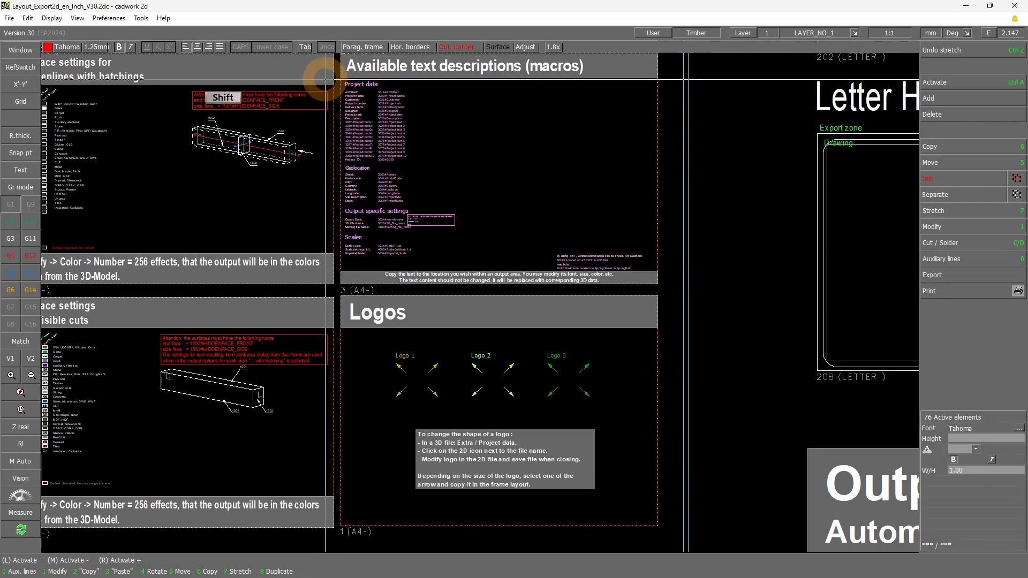
pyautogui.keyDown('shift'); pyautogui.moveTo(328, 78); pyautogui.dragTo(467, 268); pyautogui.keyUp('shift')
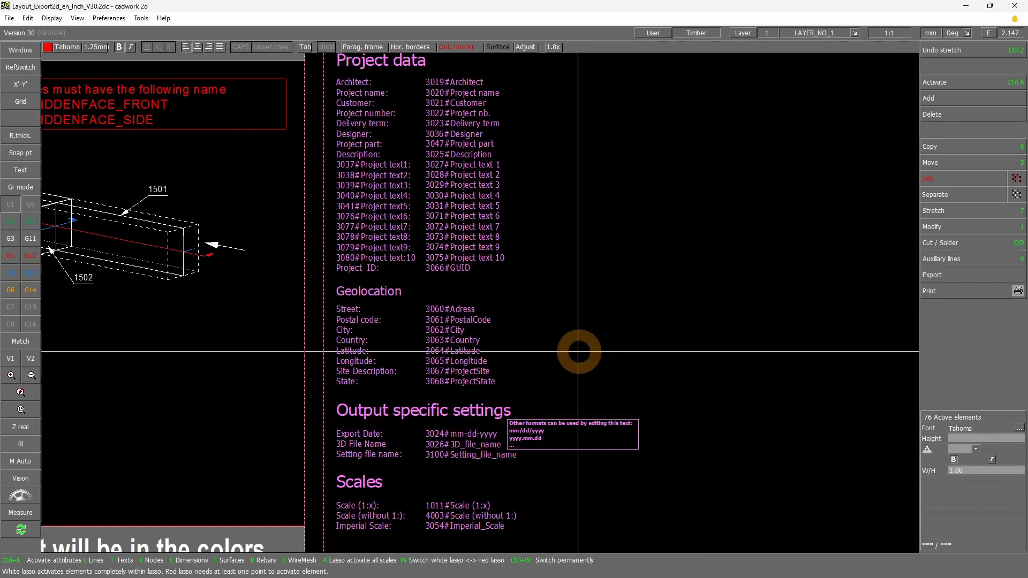
pyautogui.press('Escape')
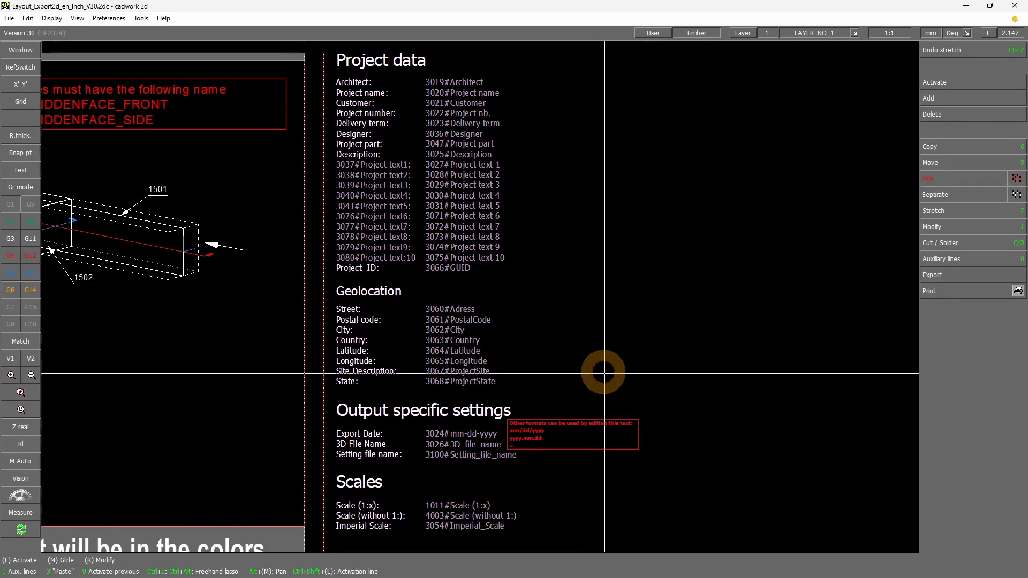
pyautogui.moveTo(326, 50)
pyautogui.mouseDown()
pyautogui.moveTo(427, 298)
pyautogui.moveTo(558, 399)
pyautogui.mouseUp()
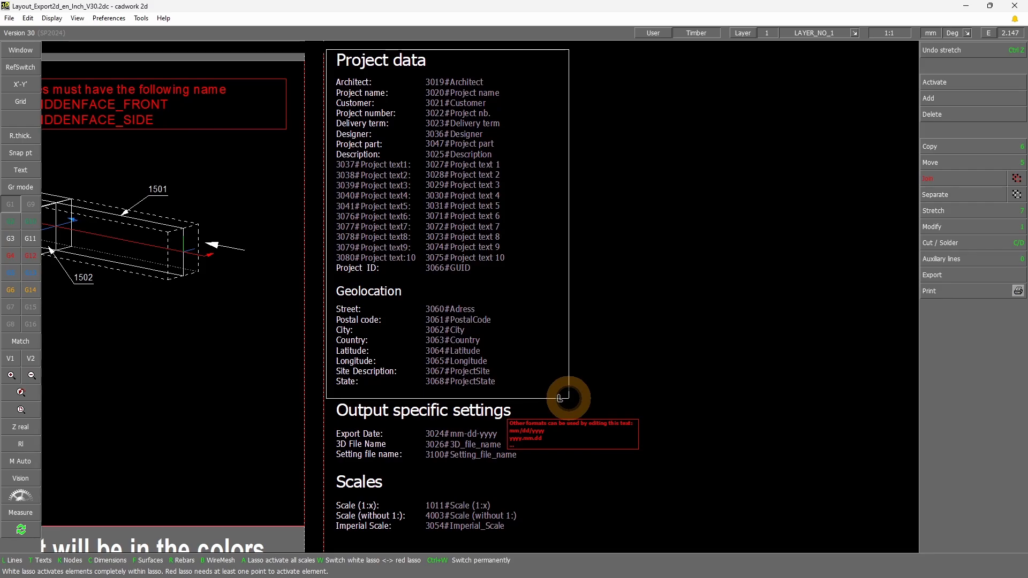
pyautogui.moveTo(569, 398); pyautogui.dragTo(576, 469)
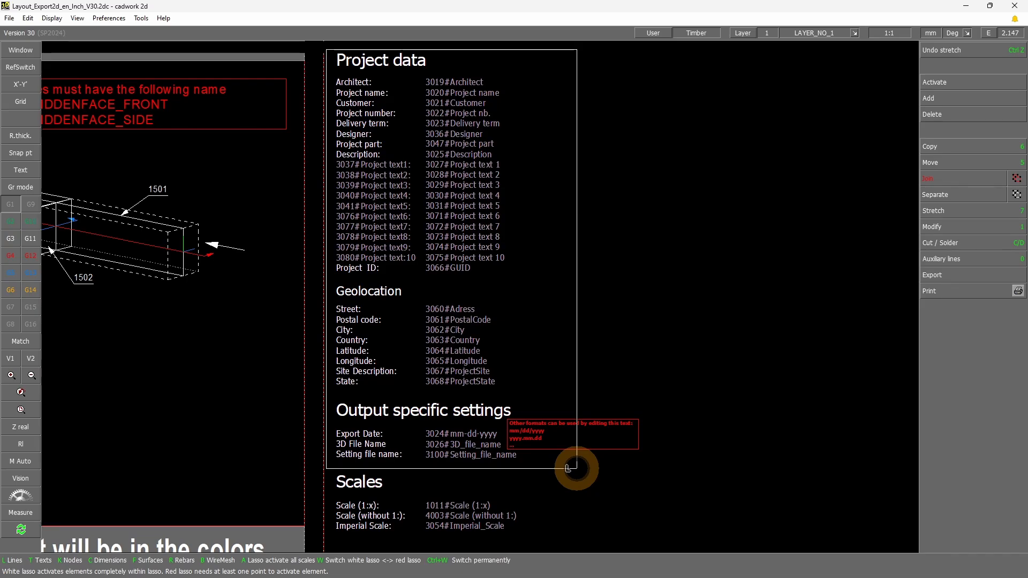
pyautogui.moveTo(577, 468); pyautogui.dragTo(577, 469)
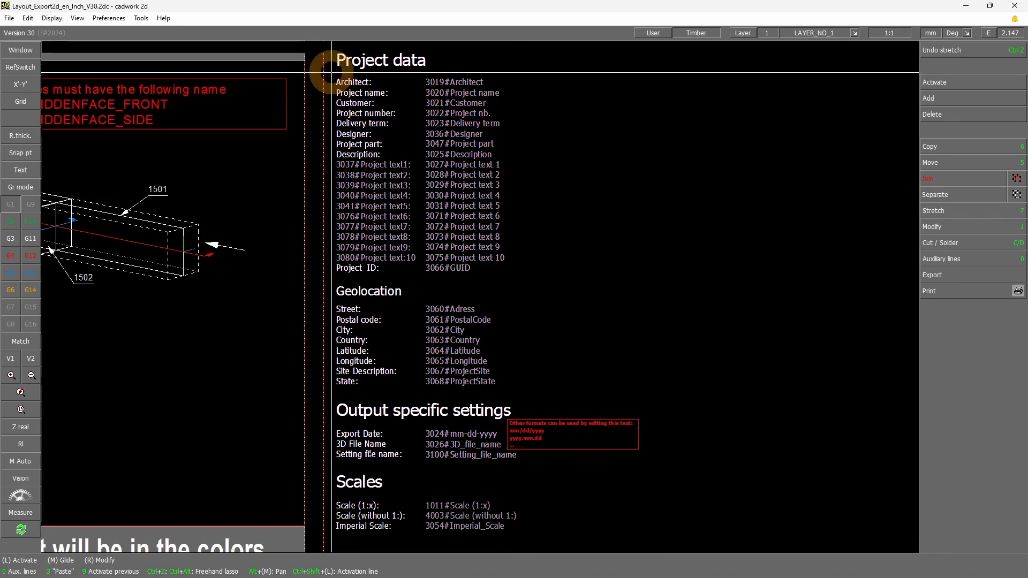
# Copy the Architect, Project name, Customer and Project number labels with their macros into the strip below the Arch D drawing frame
pyautogui.moveTo(330, 74)
pyautogui.mouseDown()
pyautogui.moveTo(425, 121)
pyautogui.moveTo(498, 130)
pyautogui.moveTo(518, 120)
pyautogui.mouseUp()
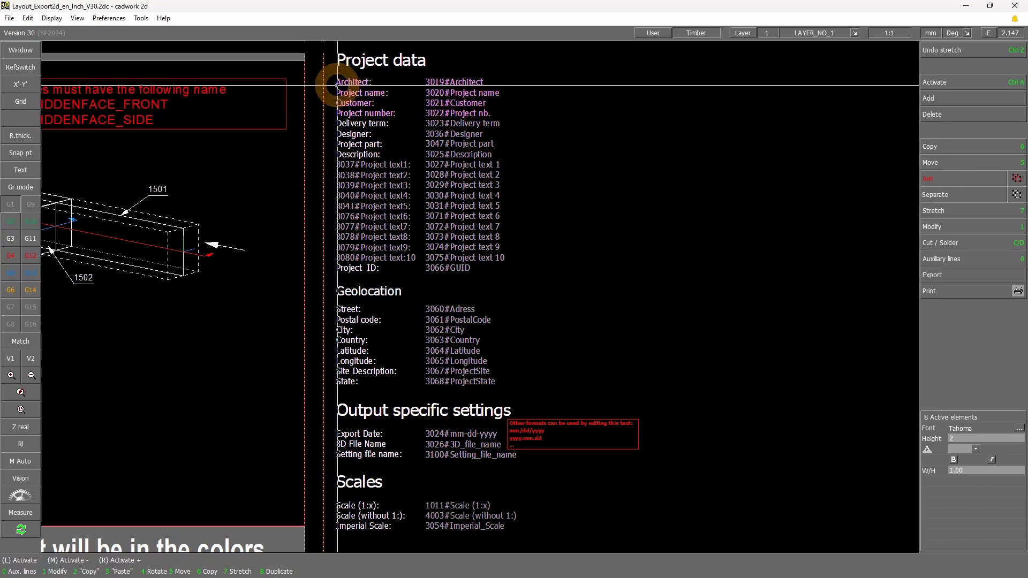
pyautogui.press('6')
pyautogui.scroll(-6, 487, 244)
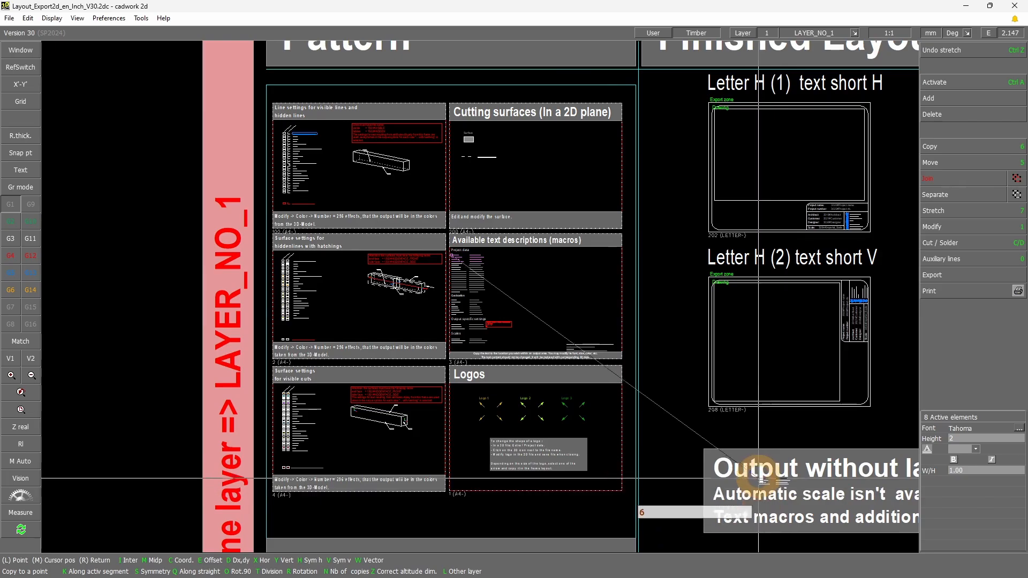
pyautogui.scroll(-4, 758, 476)
pyautogui.scroll(8, 730, 427)
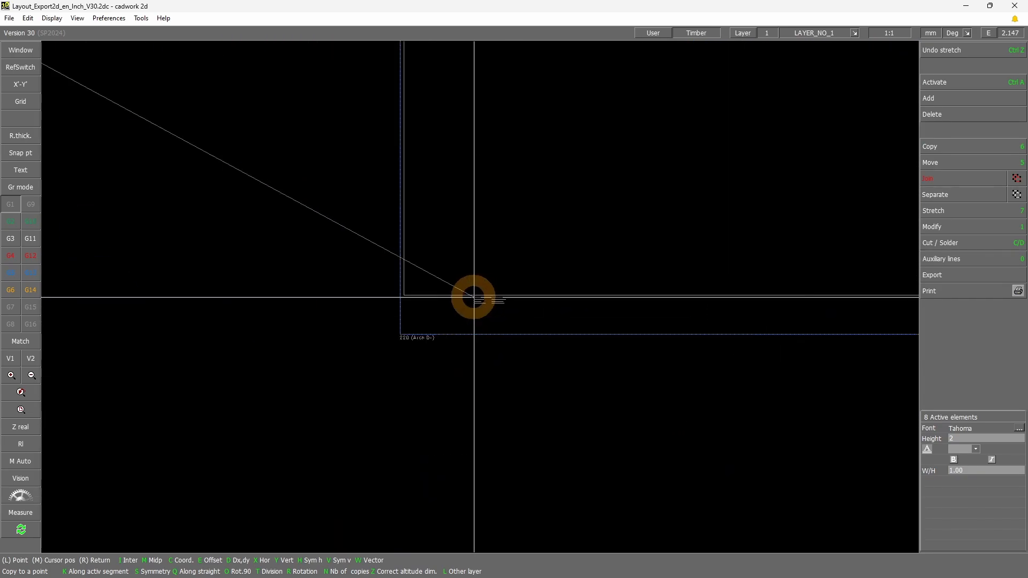
pyautogui.scroll(2, 498, 298)
pyautogui.middleClick(510, 292)
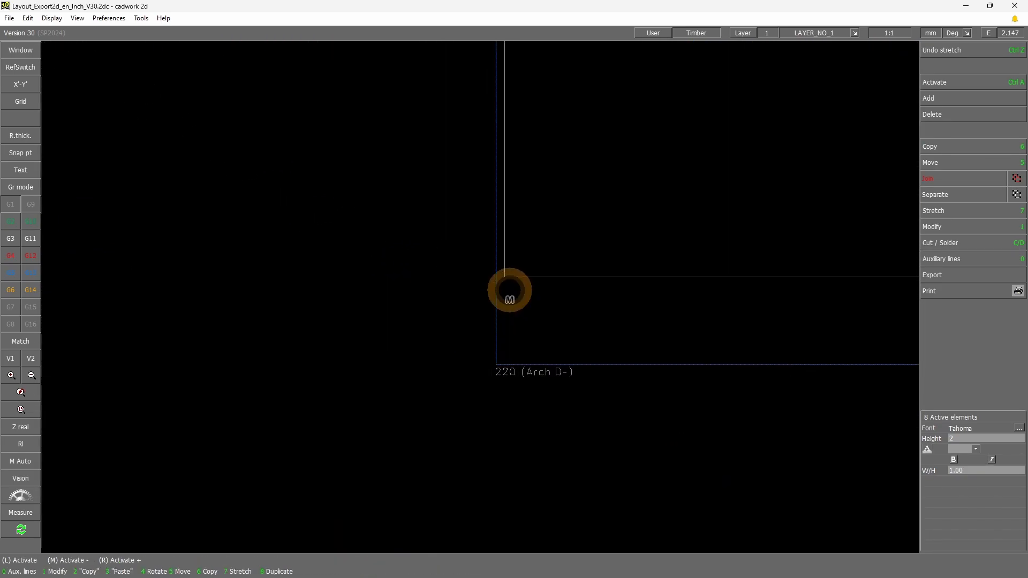
pyautogui.rightClick(583, 309)
pyautogui.keyDown('shift'); pyautogui.moveTo(499, 319); pyautogui.dragTo(628, 270); pyautogui.keyUp('shift')
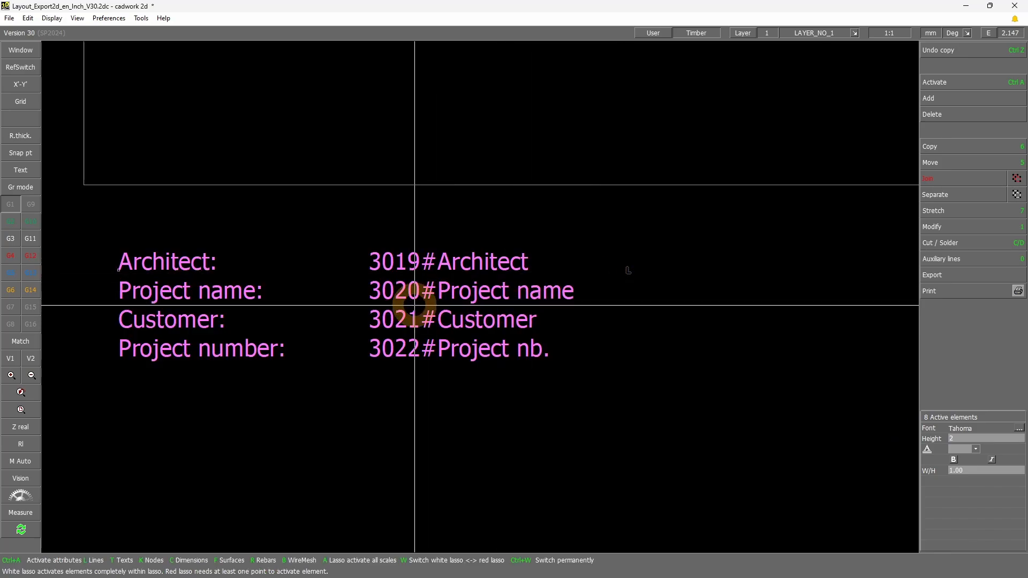
# Inspect the copied macro texts and open the 3019#Architect text for editing to view its number prefix and content
pyautogui.click(375, 405)
pyautogui.moveTo(353, 237); pyautogui.dragTo(438, 374)
pyautogui.click(388, 268)
pyautogui.moveTo(354, 278); pyautogui.dragTo(447, 236)
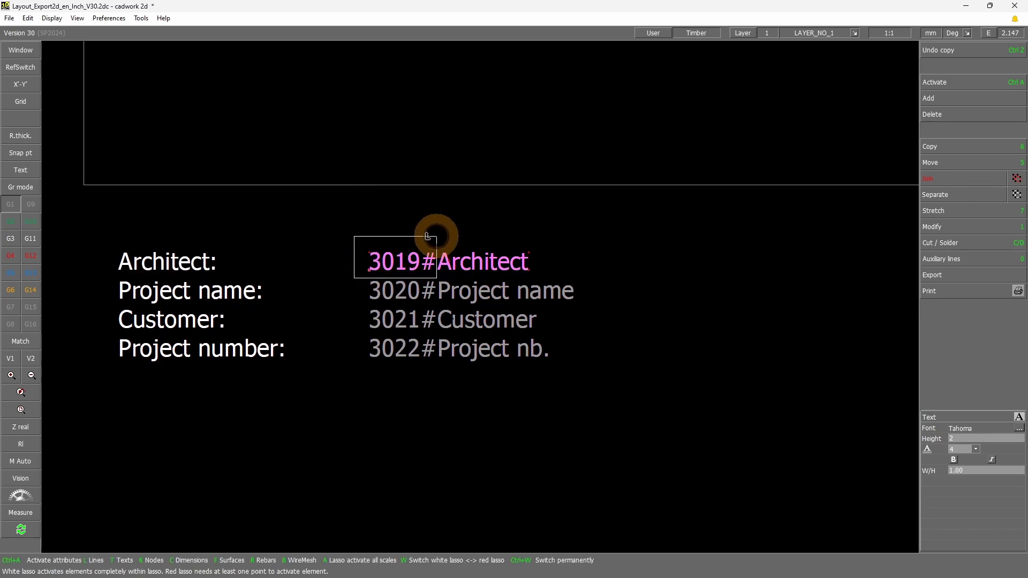
pyautogui.moveTo(437, 236); pyautogui.dragTo(436, 236)
pyautogui.moveTo(434, 273)
pyautogui.mouseDown()
pyautogui.moveTo(401, 236)
pyautogui.moveTo(529, 268)
pyautogui.mouseUp()
pyautogui.doubleClick(443, 262)
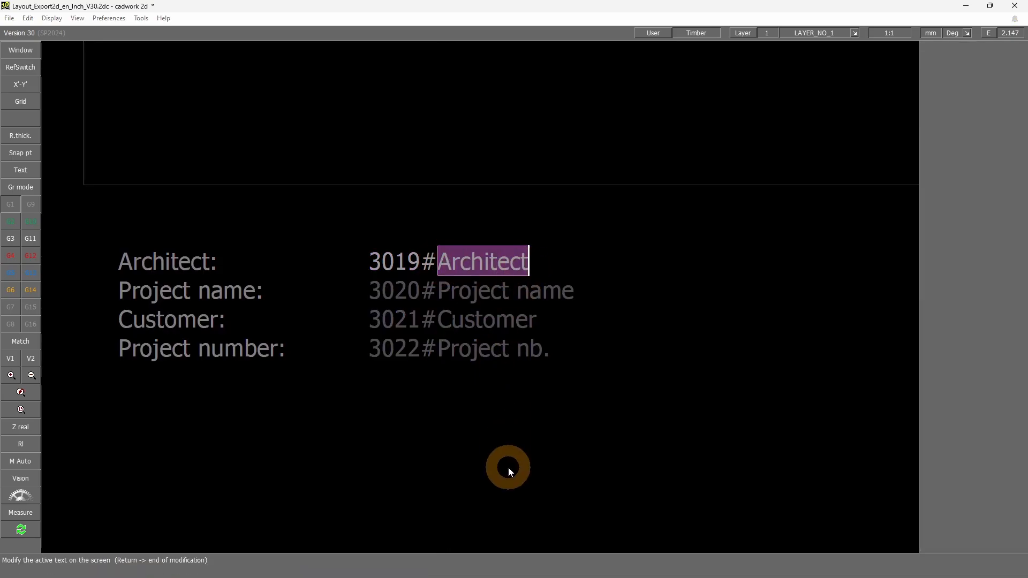
pyautogui.rightClick(510, 410)
pyautogui.click(491, 396)
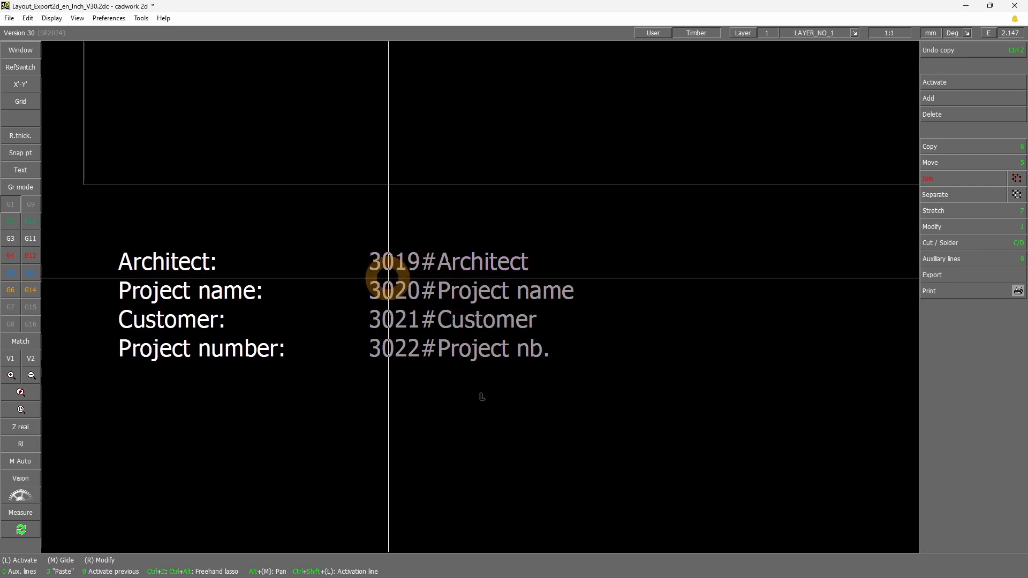
# Compare the Architect label with its 3019#Architect macro, and select the four copied macro texts 3019 to 3022
pyautogui.moveTo(355, 281); pyautogui.dragTo(567, 245)
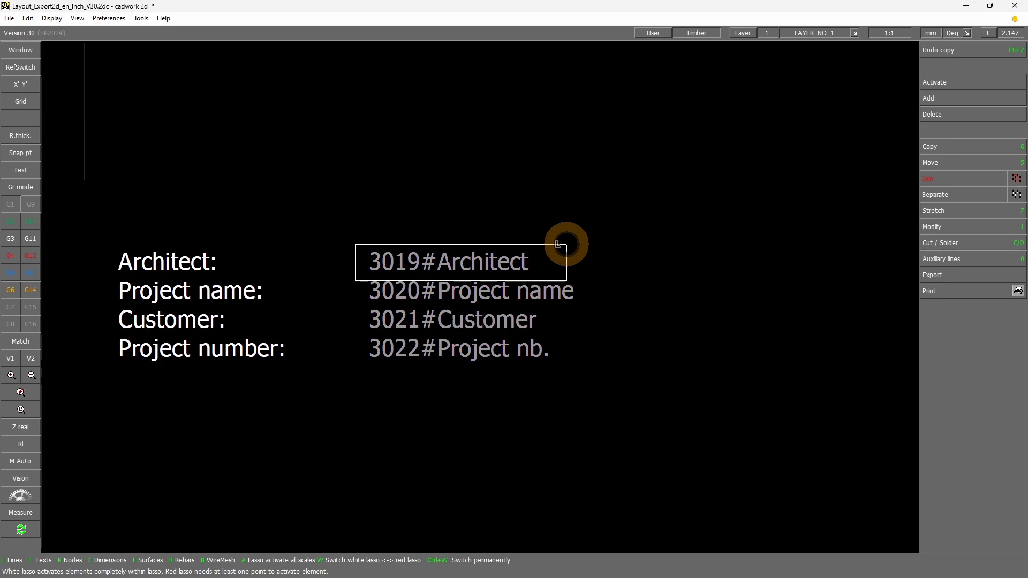
pyautogui.moveTo(557, 245); pyautogui.dragTo(562, 246)
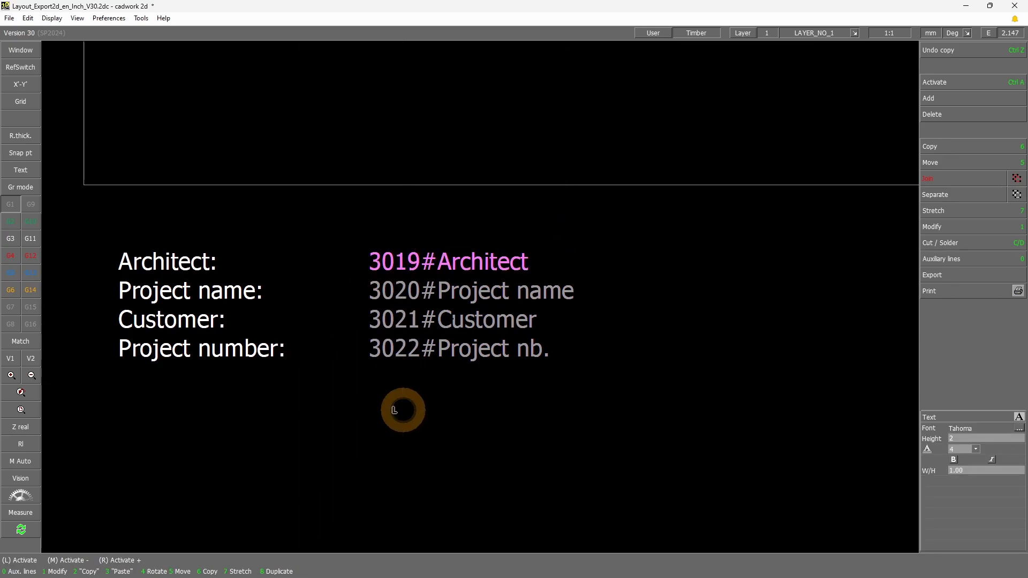
pyautogui.scroll(-3, 403, 410)
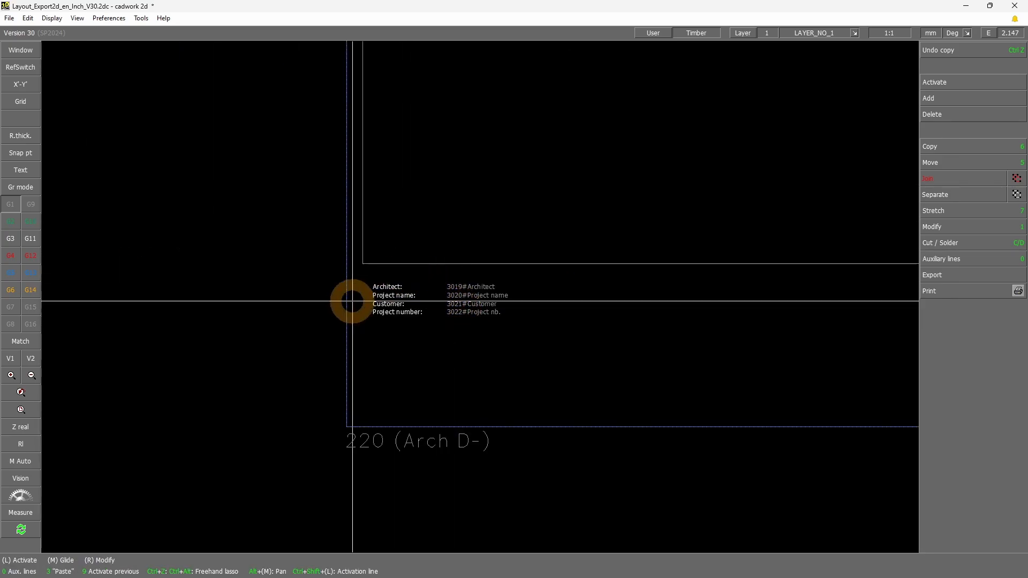
pyautogui.scroll(2, 351, 301)
pyautogui.click(320, 264)
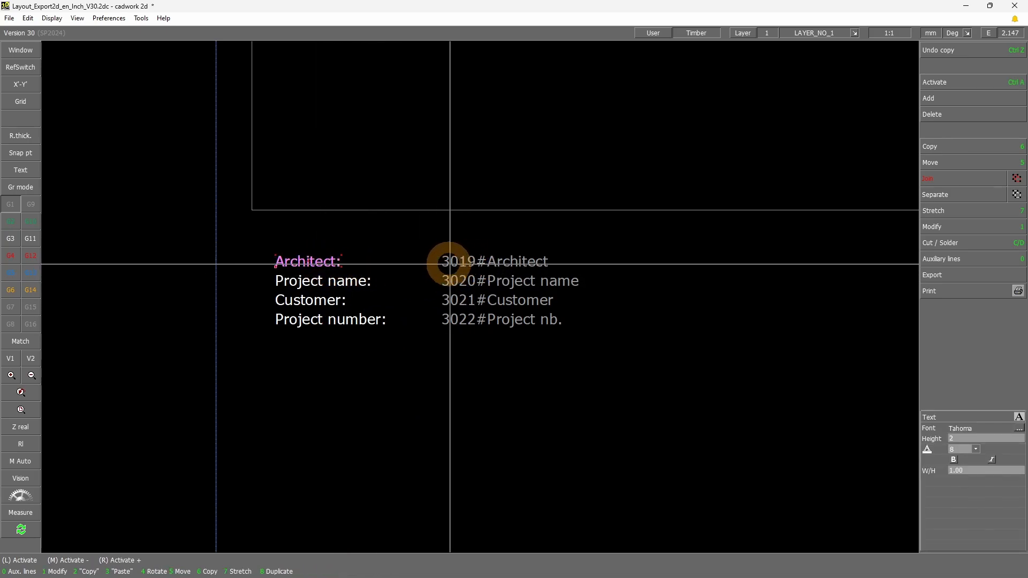
pyautogui.click(475, 372)
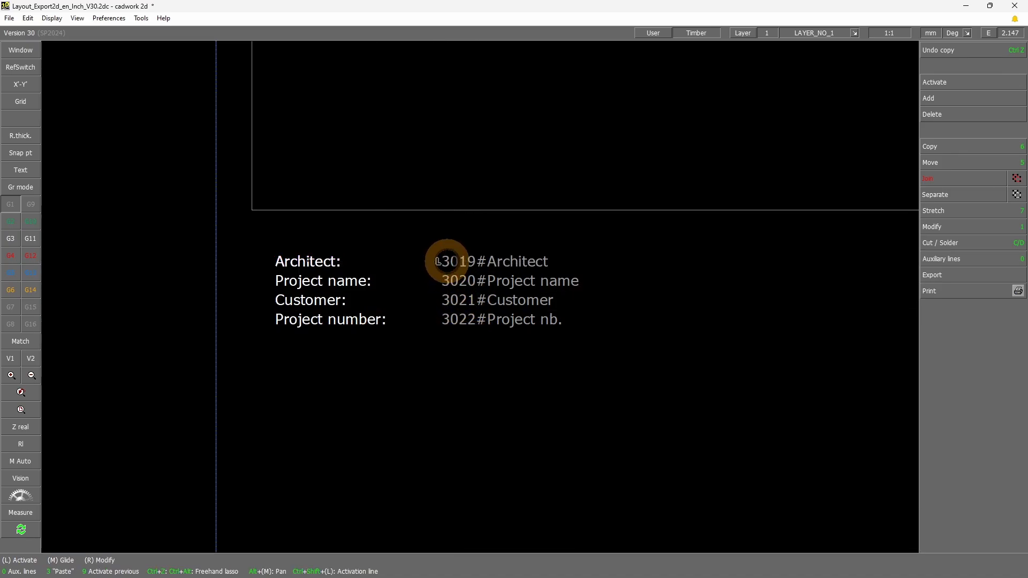
pyautogui.click(444, 261)
pyautogui.moveTo(437, 226)
pyautogui.mouseDown()
pyautogui.moveTo(577, 339)
pyautogui.moveTo(664, 373)
pyautogui.mouseUp()
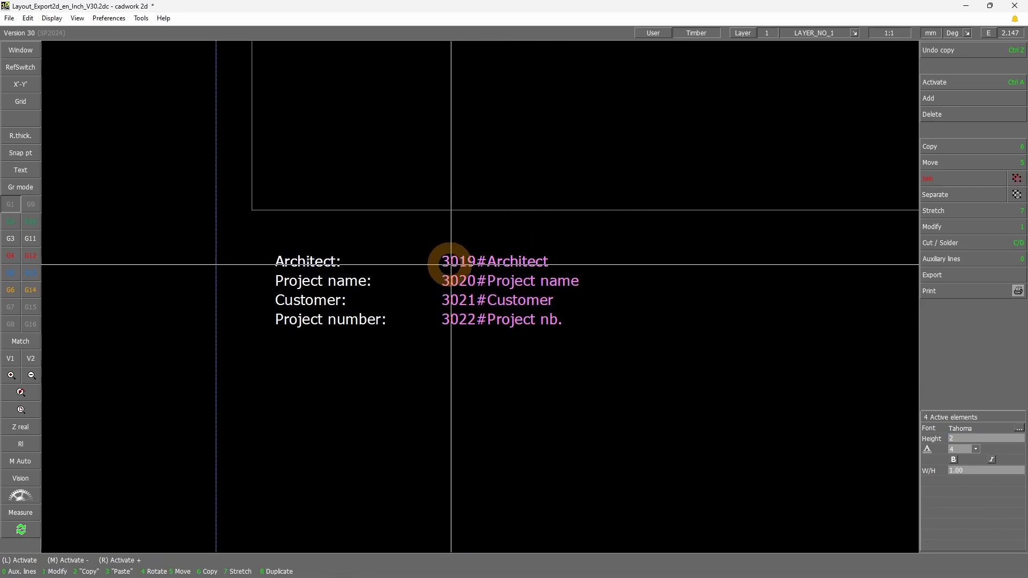
# Review the reference point options of the copied 3019#Architect macro text
pyautogui.moveTo(439, 269); pyautogui.dragTo(573, 248)
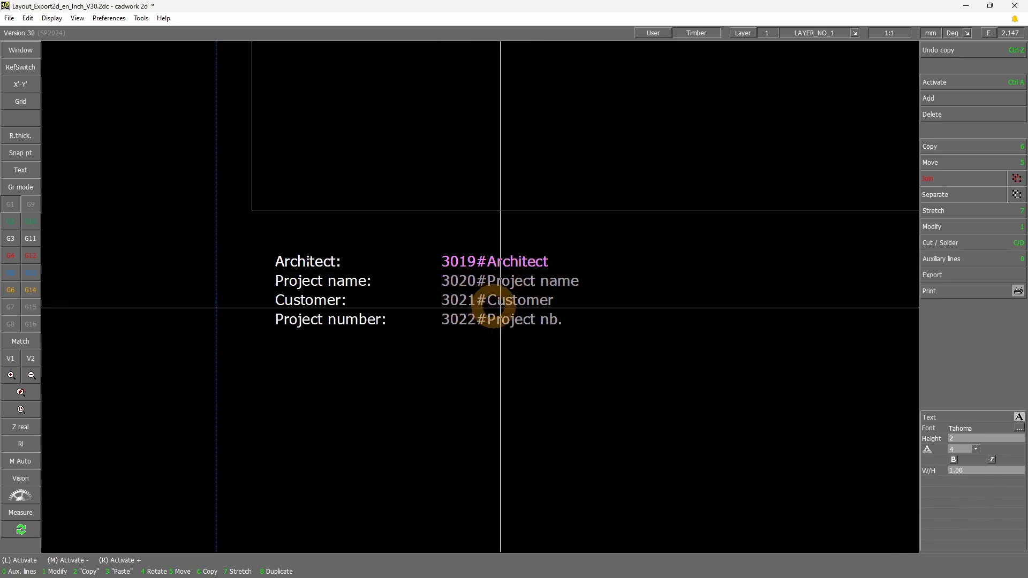
pyautogui.click(943, 226)
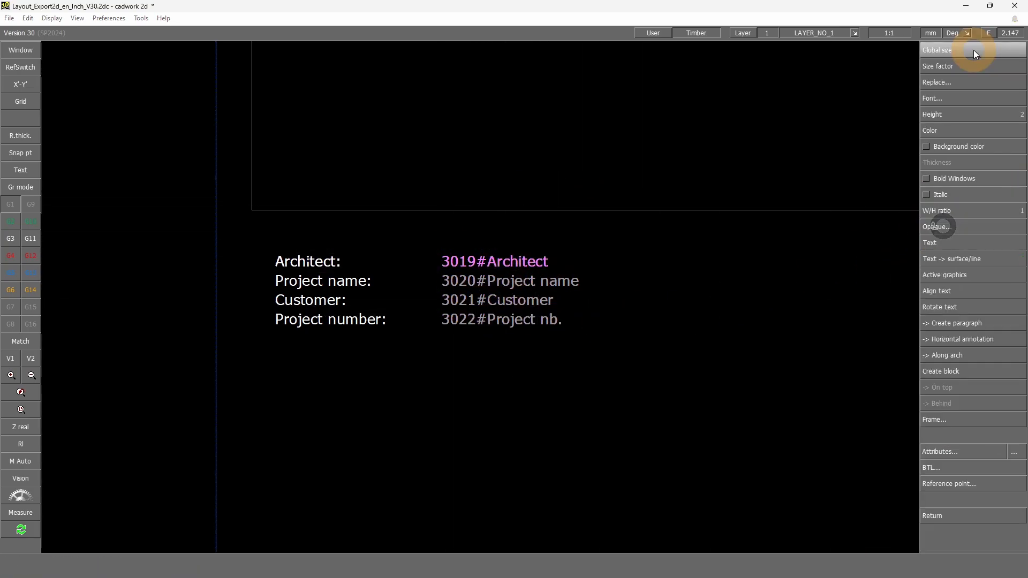
pyautogui.click(986, 488)
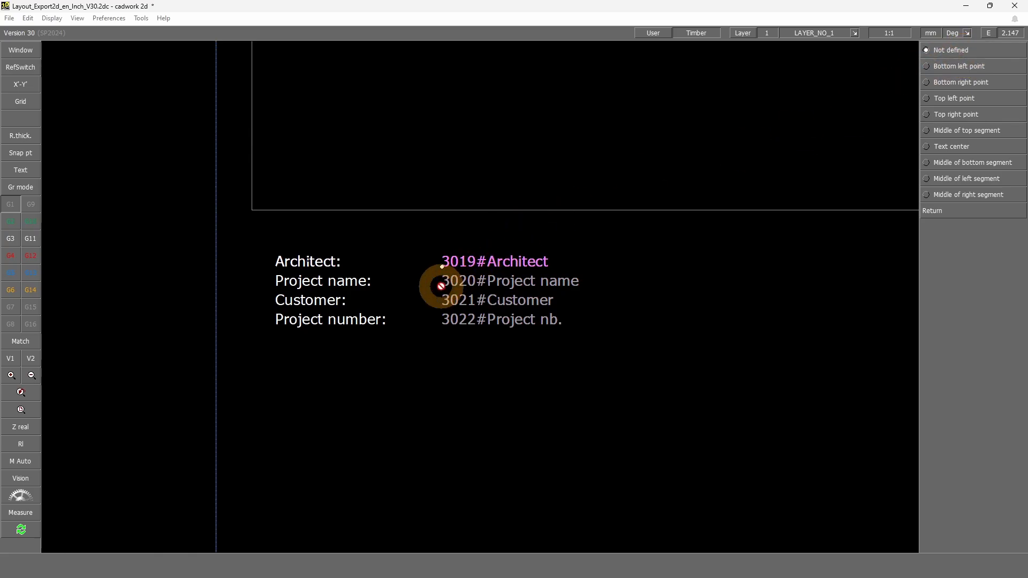
pyautogui.rightClick(445, 339)
pyautogui.rightClick(642, 452)
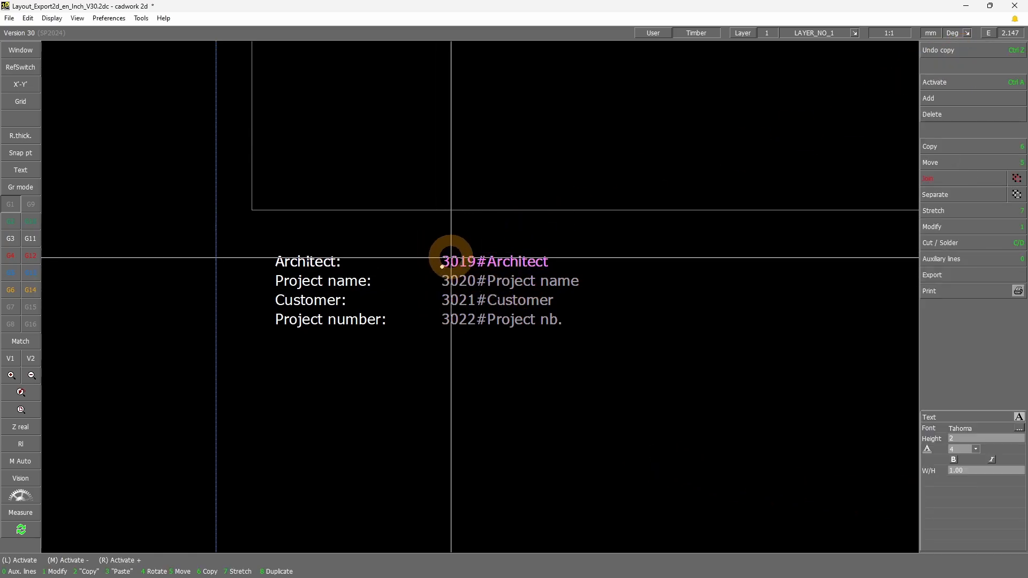
pyautogui.moveTo(440, 240)
pyautogui.mouseDown()
pyautogui.moveTo(440, 352)
pyautogui.moveTo(905, 342)
pyautogui.mouseUp()
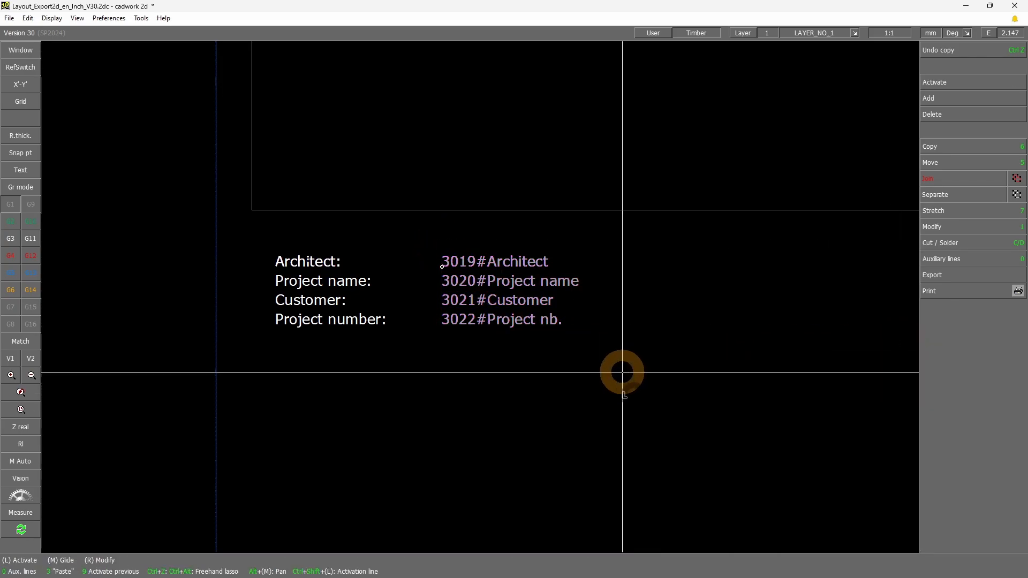
# Examine the Logo 1, Logo 2 and Logo 3 arrows in the Logos pattern frame, checking the individual arrows of Logo 1
pyautogui.scroll(-3, 500, 310)
pyautogui.scroll(-6, 482, 298)
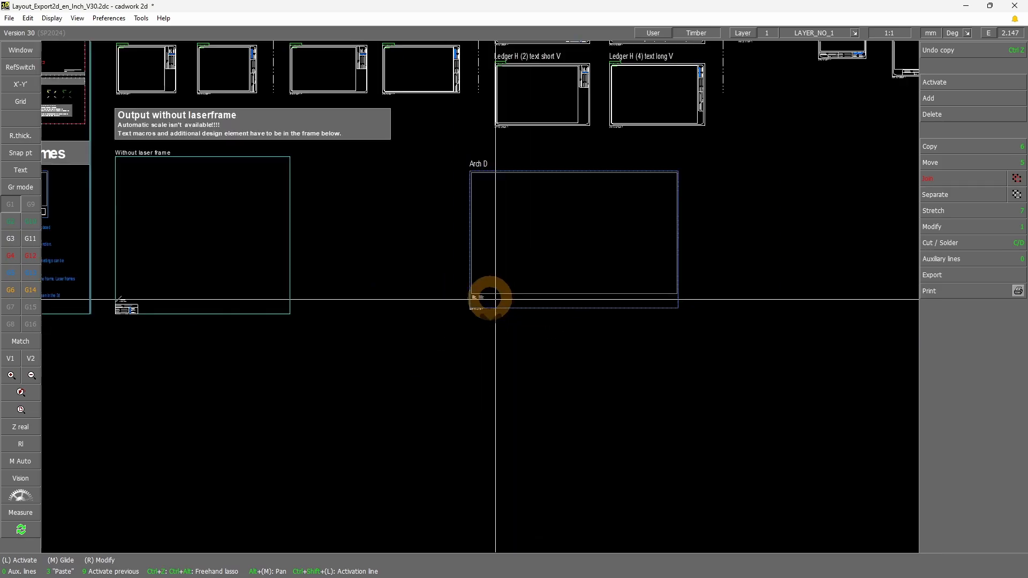
pyautogui.keyDown('shift'); pyautogui.moveTo(271, 223); pyautogui.dragTo(311, 199); pyautogui.keyUp('shift')
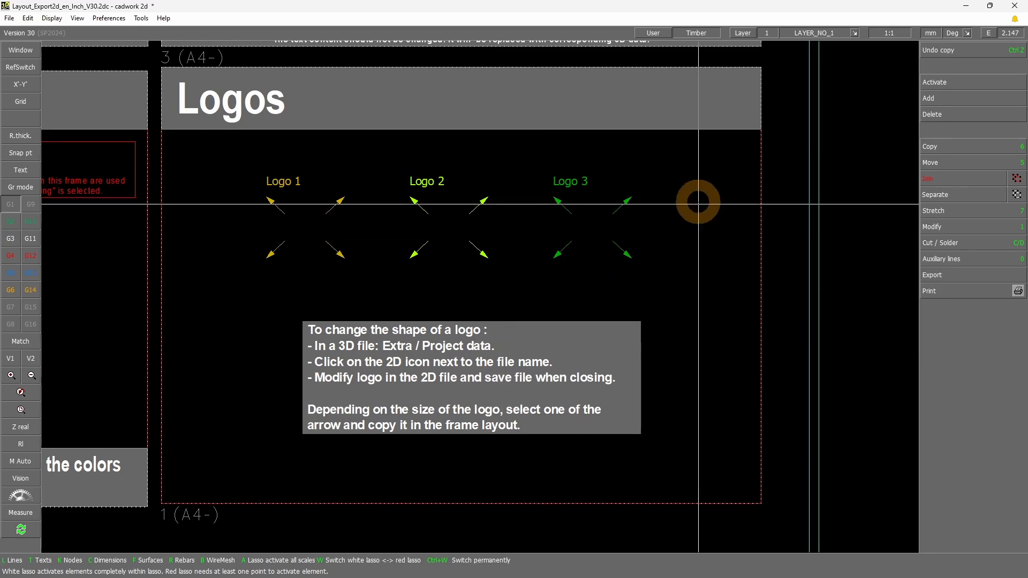
pyautogui.moveTo(242, 275)
pyautogui.mouseDown()
pyautogui.moveTo(673, 170)
pyautogui.moveTo(664, 168)
pyautogui.mouseUp()
pyautogui.click(409, 286)
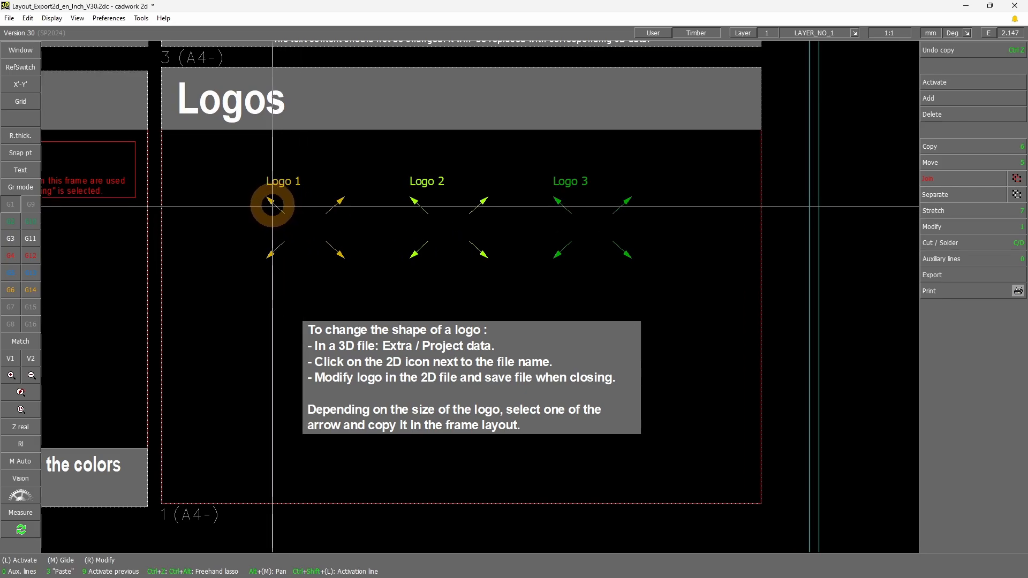
pyautogui.click(339, 255)
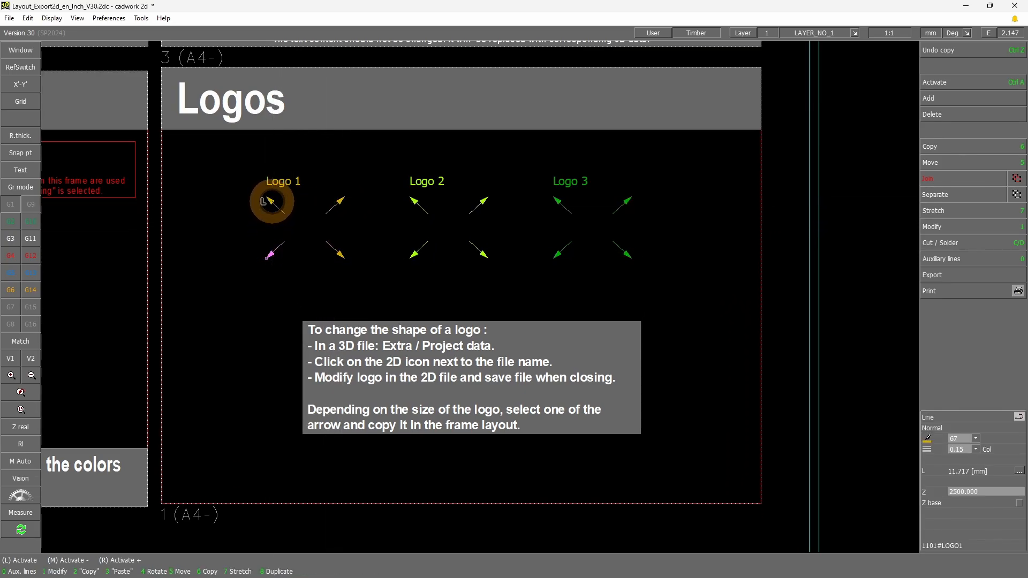
pyautogui.click(272, 202)
pyautogui.click(339, 256)
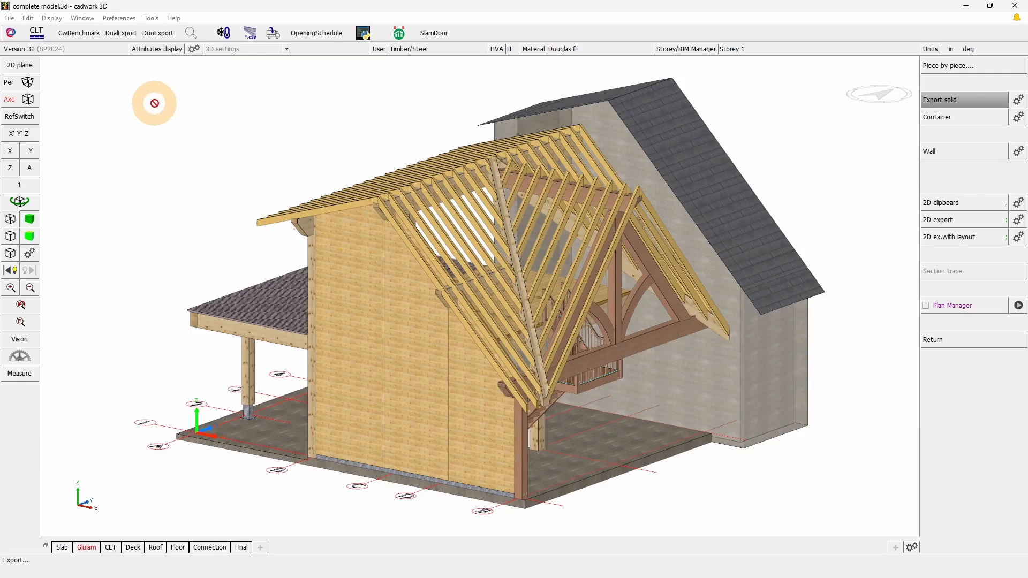
# Open the Logo_V30.2dc logo file in cadwork 2D from the model's project data
pyautogui.rightClick(156, 113)
pyautogui.rightClick(161, 124)
pyautogui.click(119, 19)
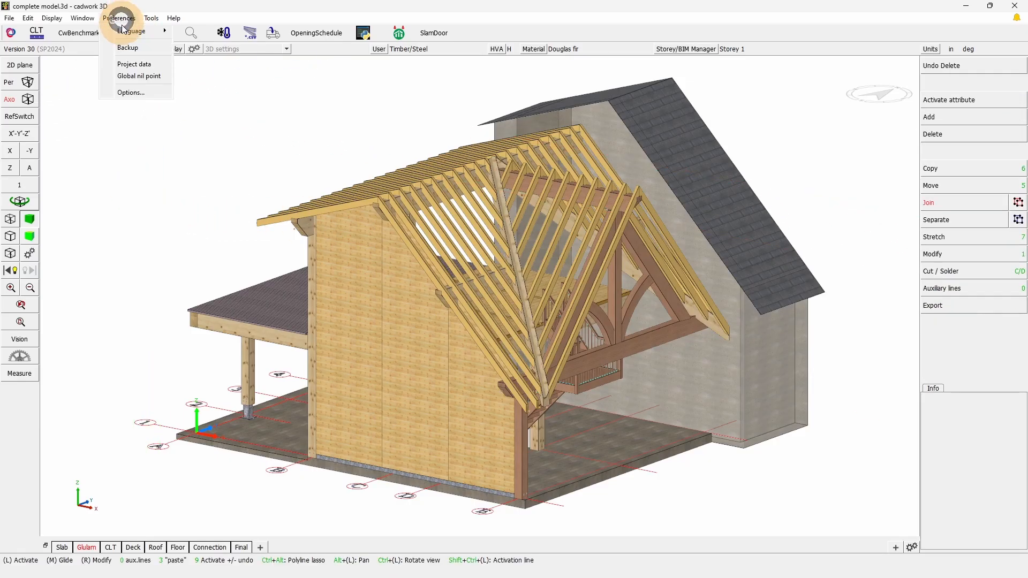
pyautogui.click(132, 62)
pyautogui.click(497, 132)
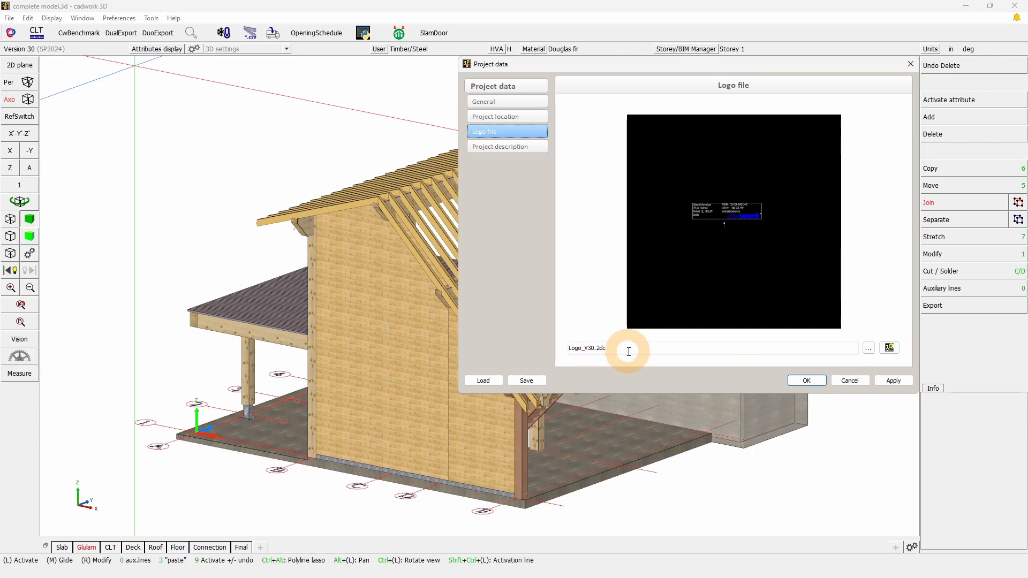
pyautogui.moveTo(629, 351); pyautogui.dragTo(541, 349)
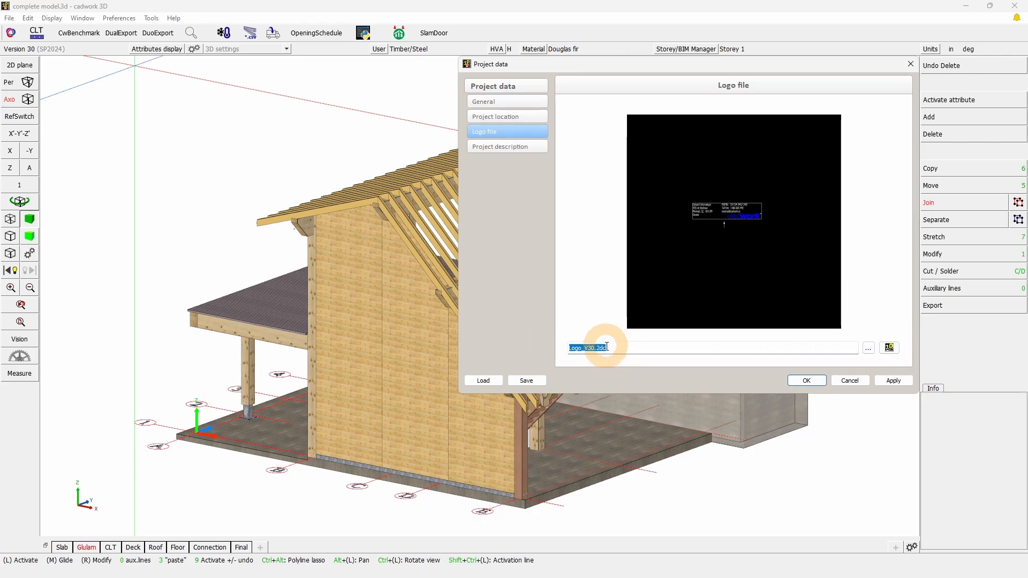
pyautogui.moveTo(1027, 224); pyautogui.dragTo(574, 146)
pyautogui.doubleClick(574, 146)
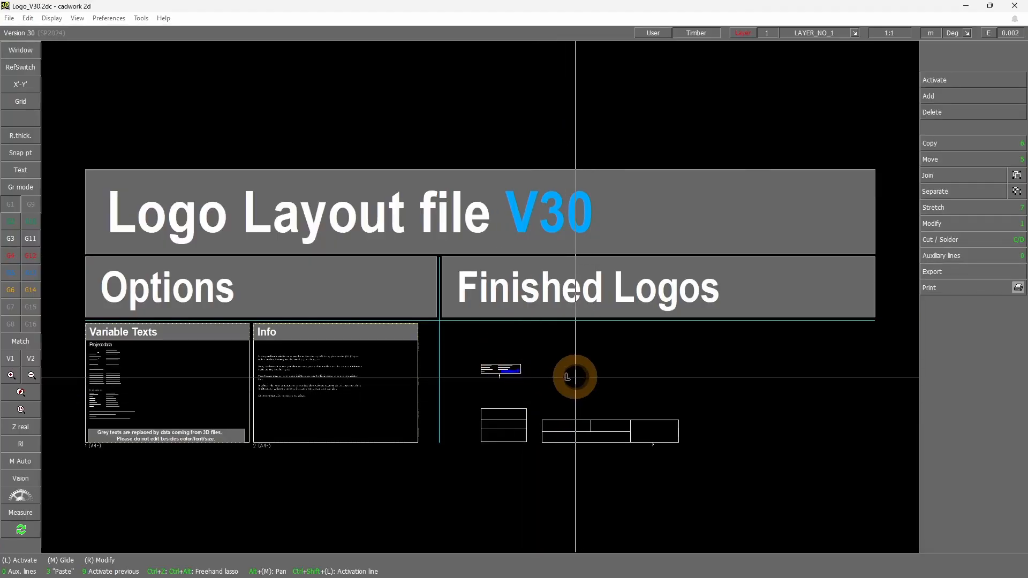
# Inspect the names of the Logo 1 and Logo 3 frames among the finished logos, with element joining switched off
pyautogui.keyDown('shift'); pyautogui.moveTo(457, 479); pyautogui.dragTo(758, 349); pyautogui.keyUp('shift')
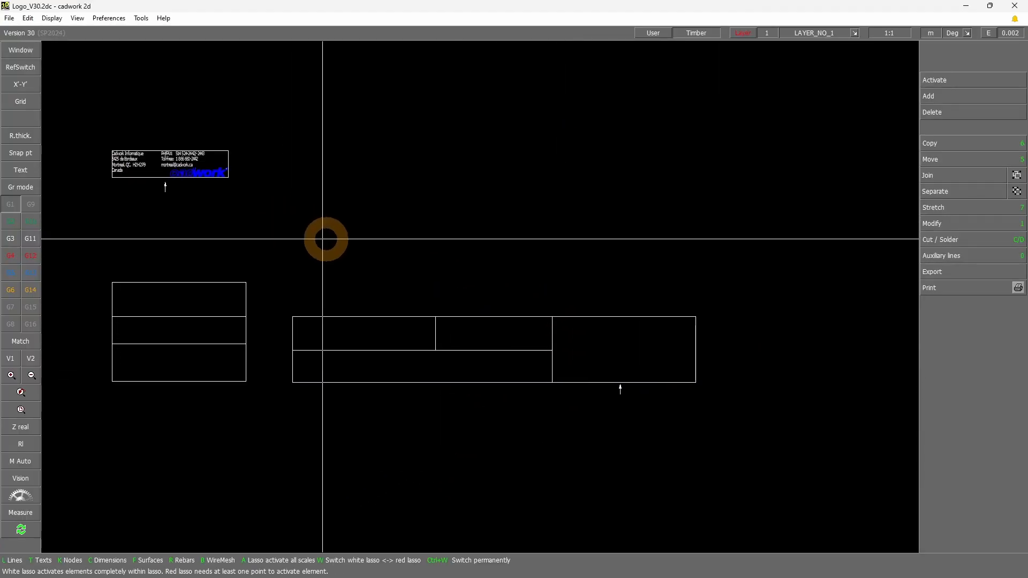
pyautogui.click(1008, 180)
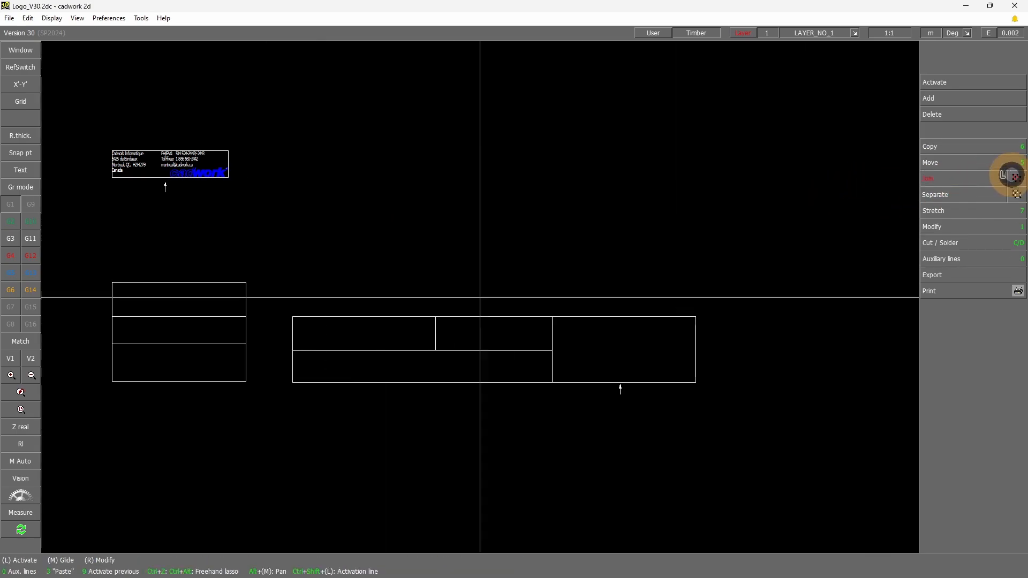
pyautogui.click(225, 153)
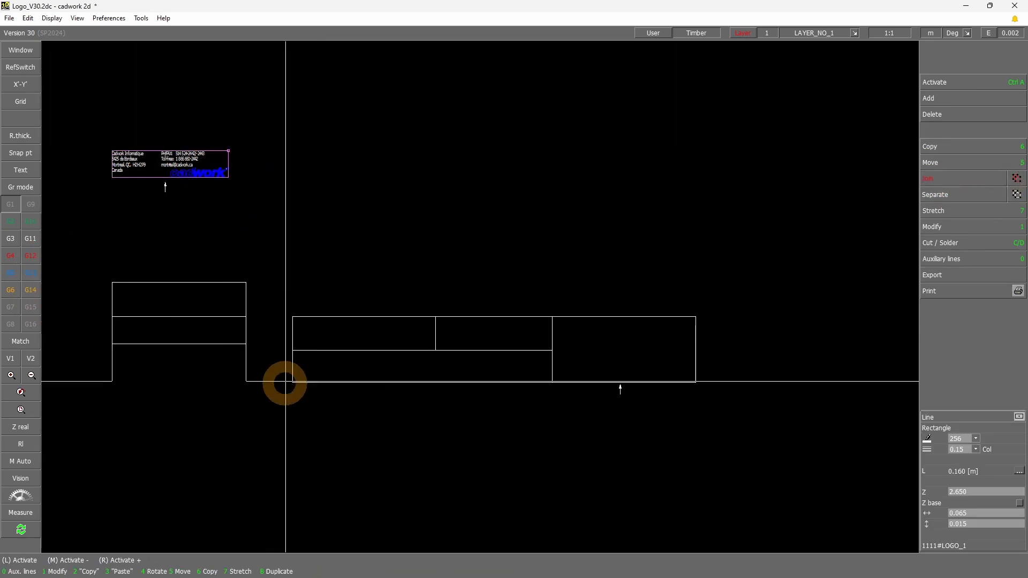
pyautogui.click(963, 548)
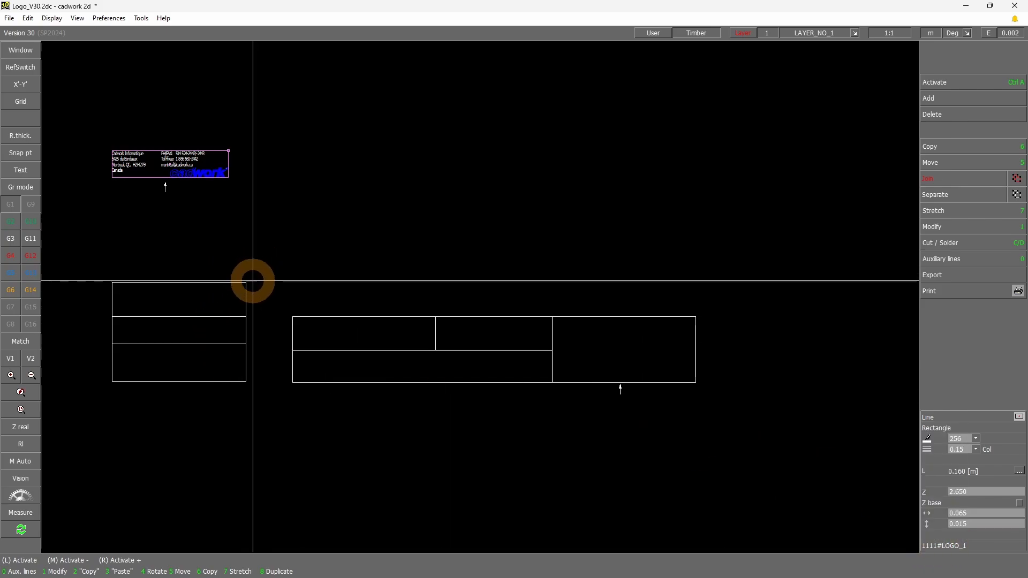
pyautogui.click(332, 318)
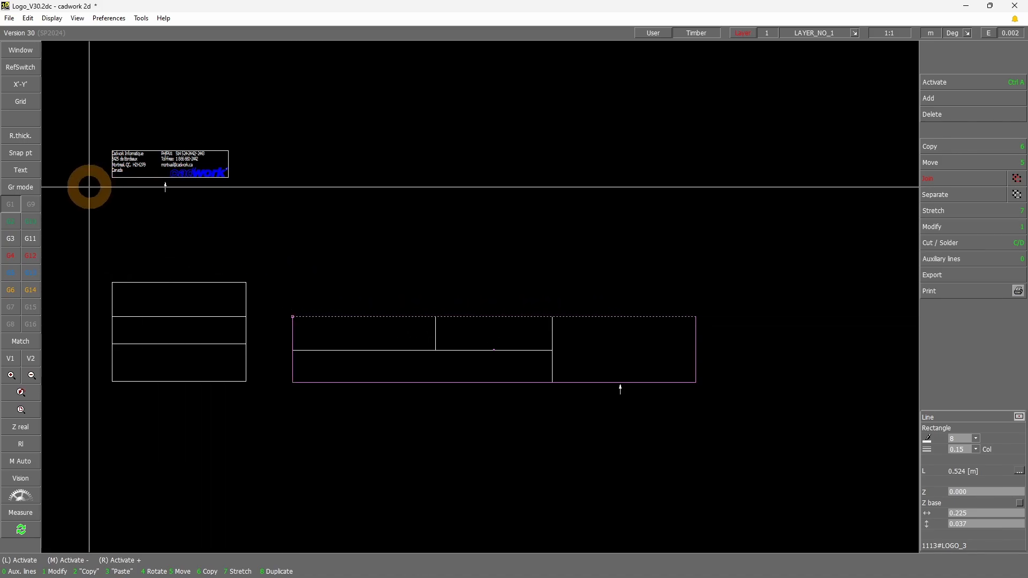
# Examine the Logo 1 frame with its address texts, cadwork logo and corner points, and return to cadwork 3D
pyautogui.keyDown('shift'); pyautogui.moveTo(82, 201); pyautogui.dragTo(257, 132); pyautogui.keyUp('shift')
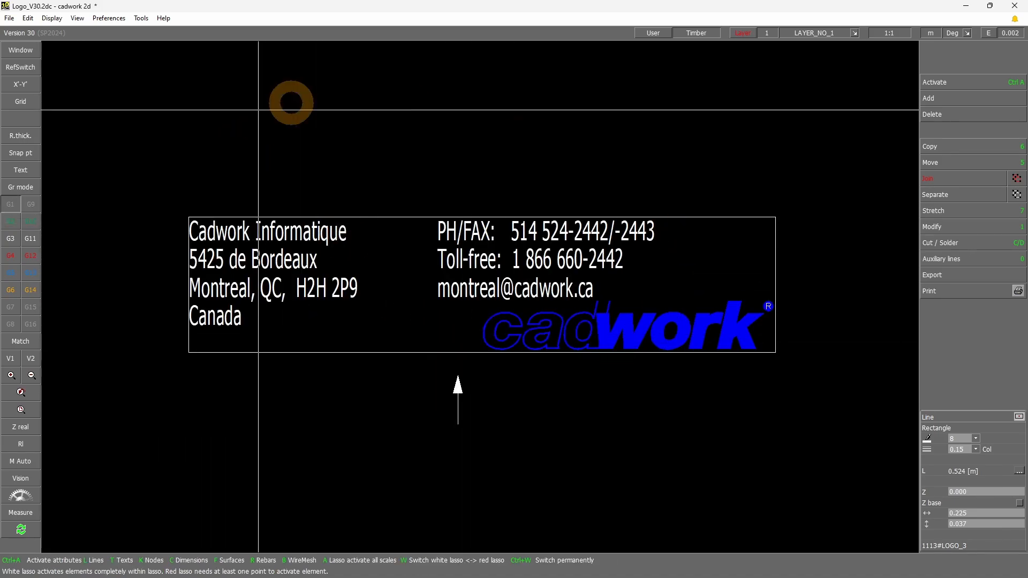
pyautogui.click(436, 356)
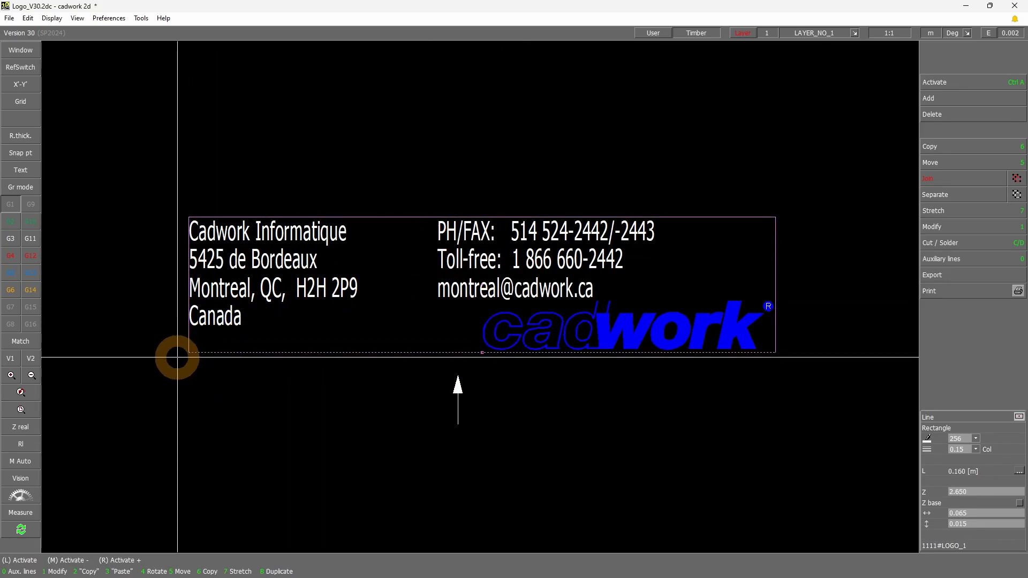
pyautogui.moveTo(179, 357); pyautogui.dragTo(767, 212)
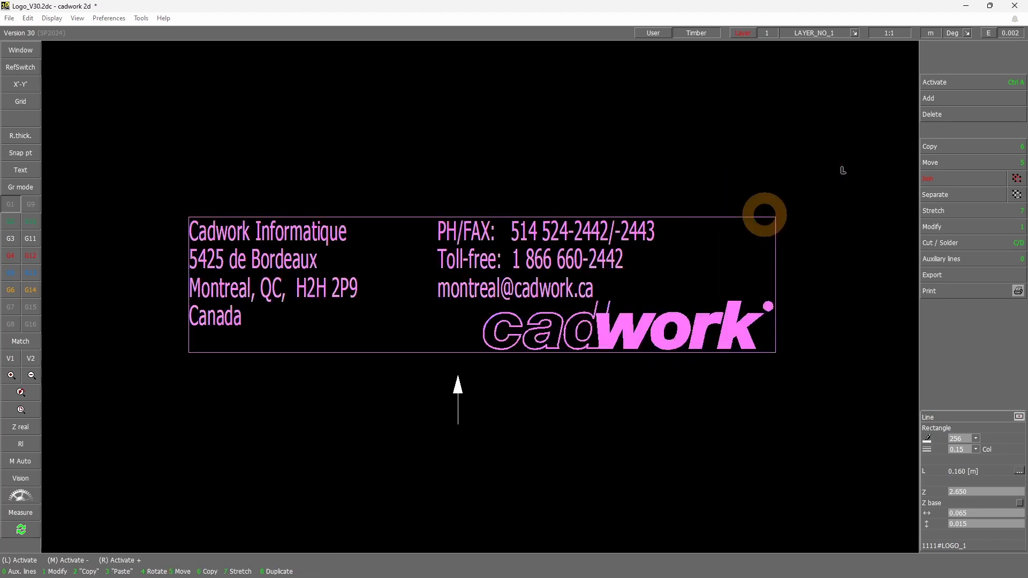
pyautogui.click(189, 353)
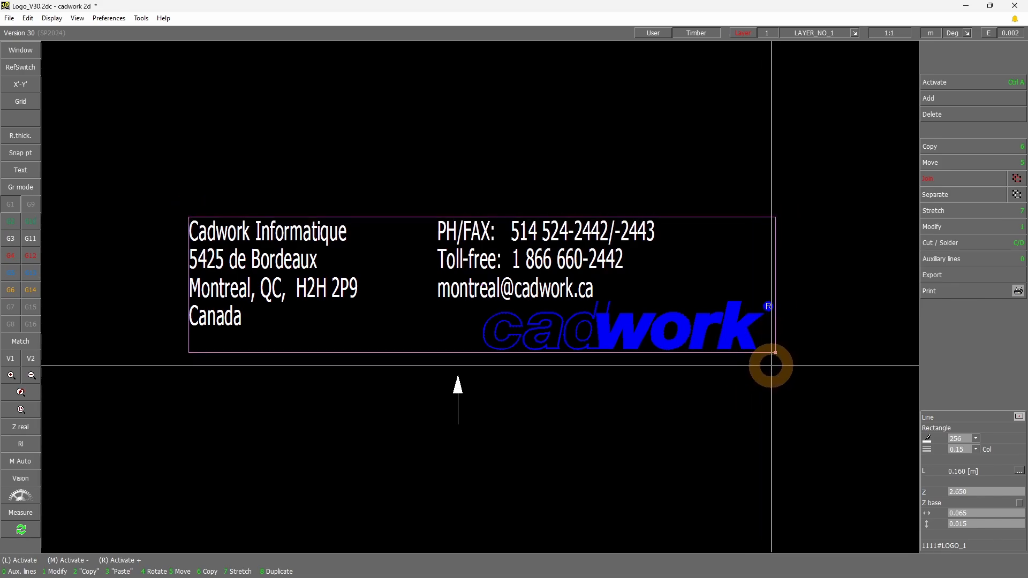
pyautogui.click(967, 8)
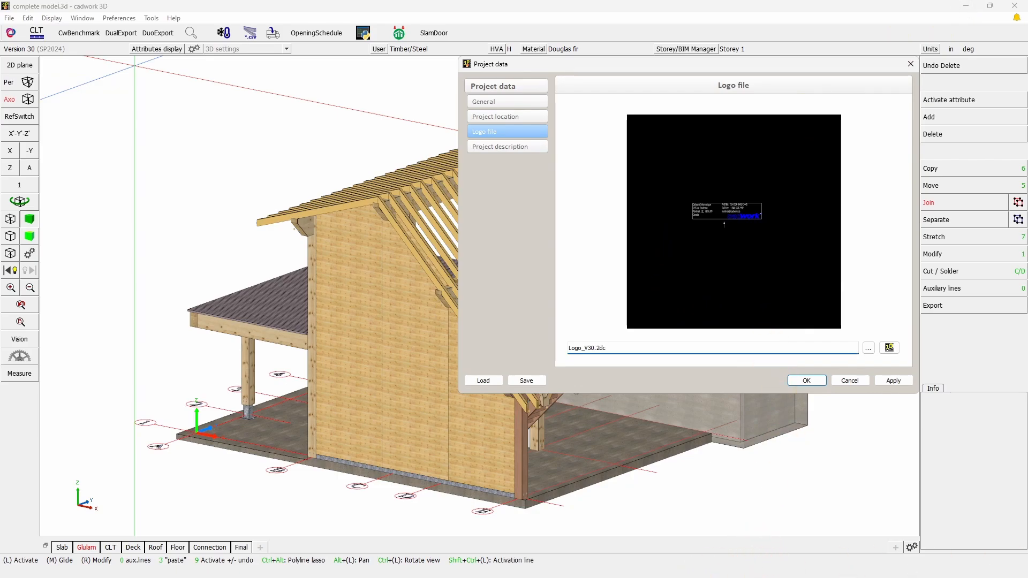
# In the Layout_Export2d_en_Inch_V30.2dc file, copy the lower-left Logo 1 arrow into the Arch D frame's lower-left corner and save the file
pyautogui.hotkey('alt', 'Tab')
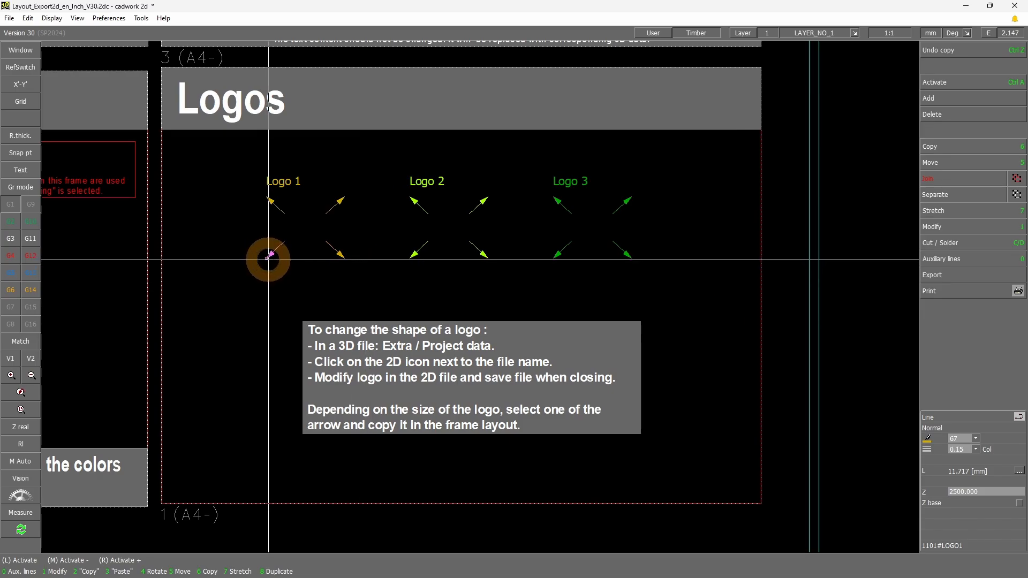
pyautogui.click(268, 260)
pyautogui.press('6')
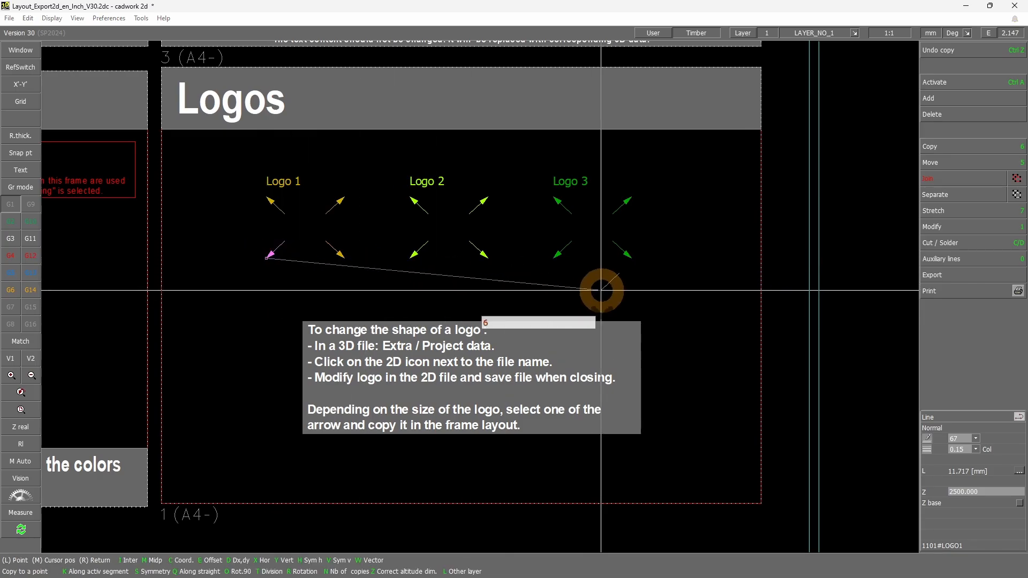
pyautogui.scroll(-5, 601, 303)
pyautogui.scroll(-3, 603, 324)
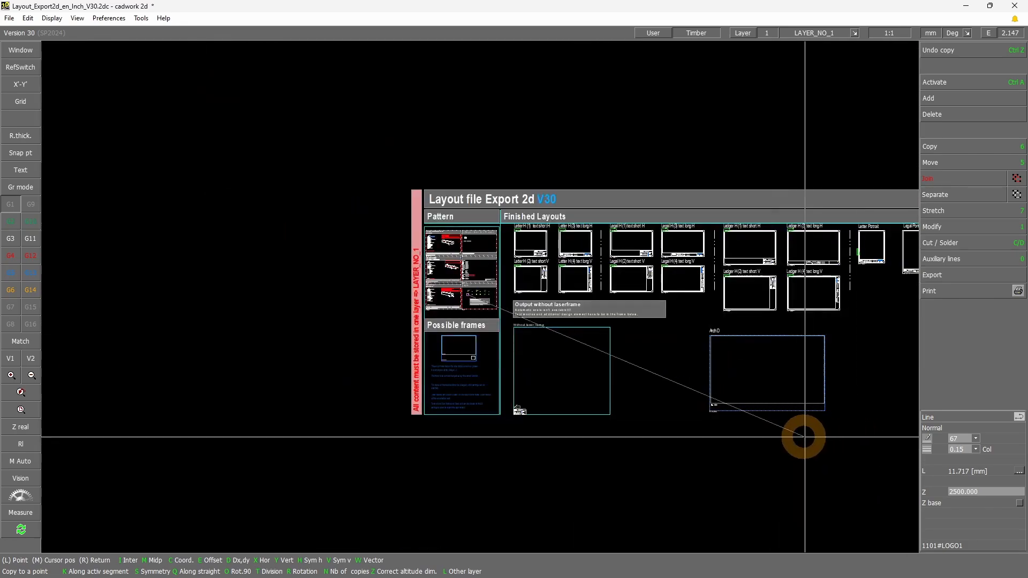
pyautogui.scroll(8, 804, 437)
pyautogui.scroll(7, 96, 107)
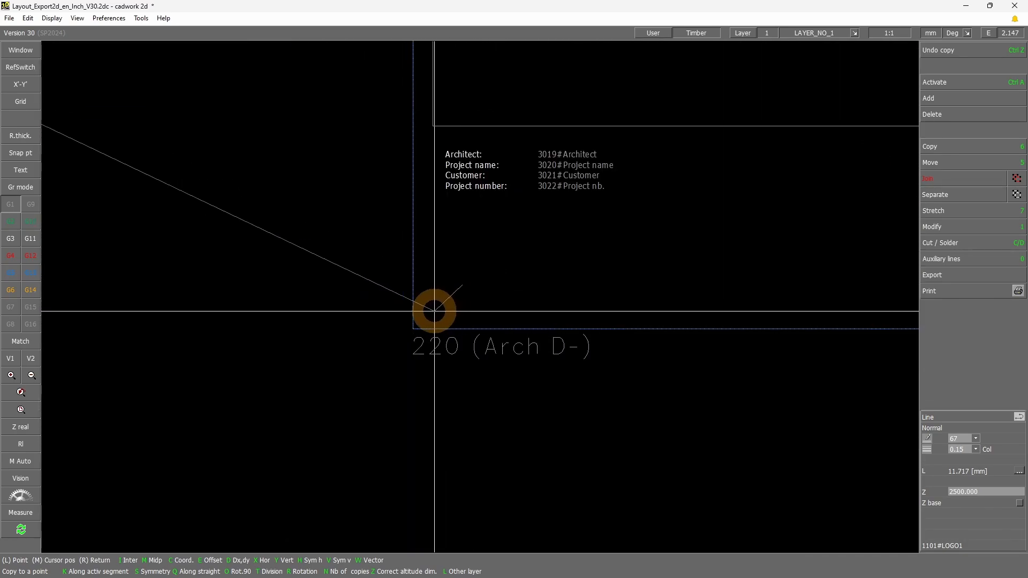
pyautogui.click(427, 317)
pyautogui.rightClick(544, 400)
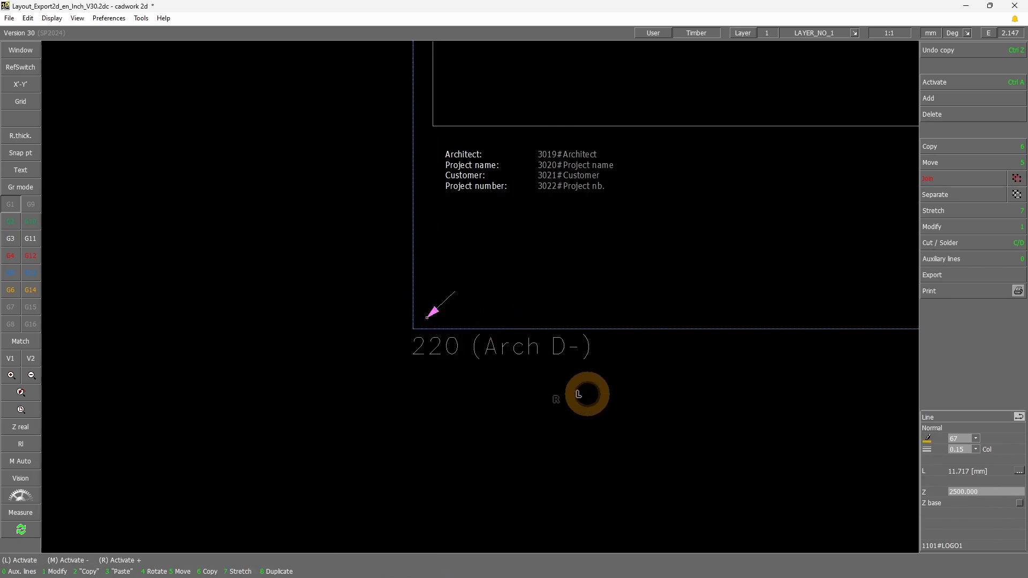
pyautogui.scroll(-5, 519, 305)
pyautogui.scroll(2, 532, 289)
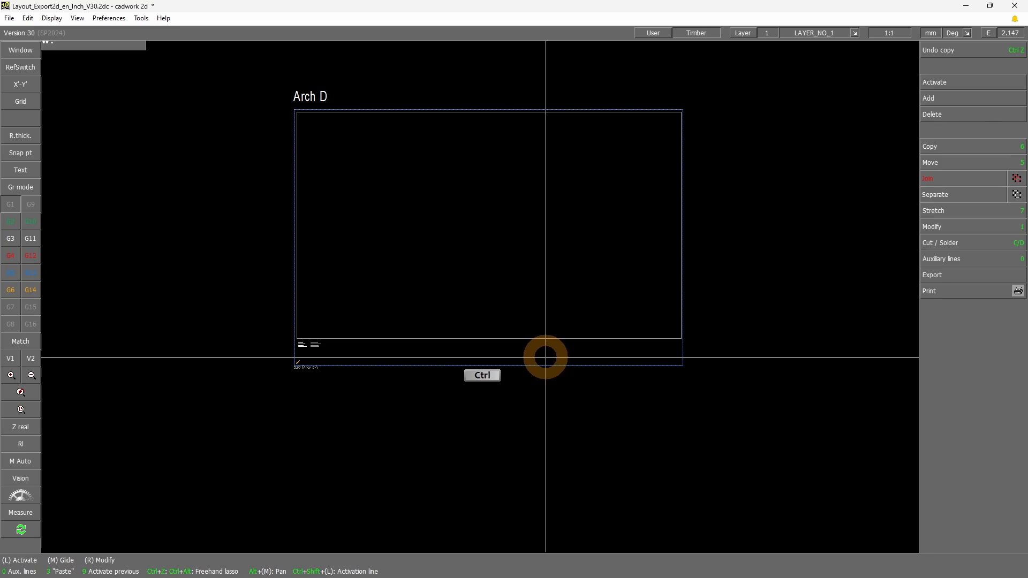
pyautogui.hotkey('ctrl', 's')
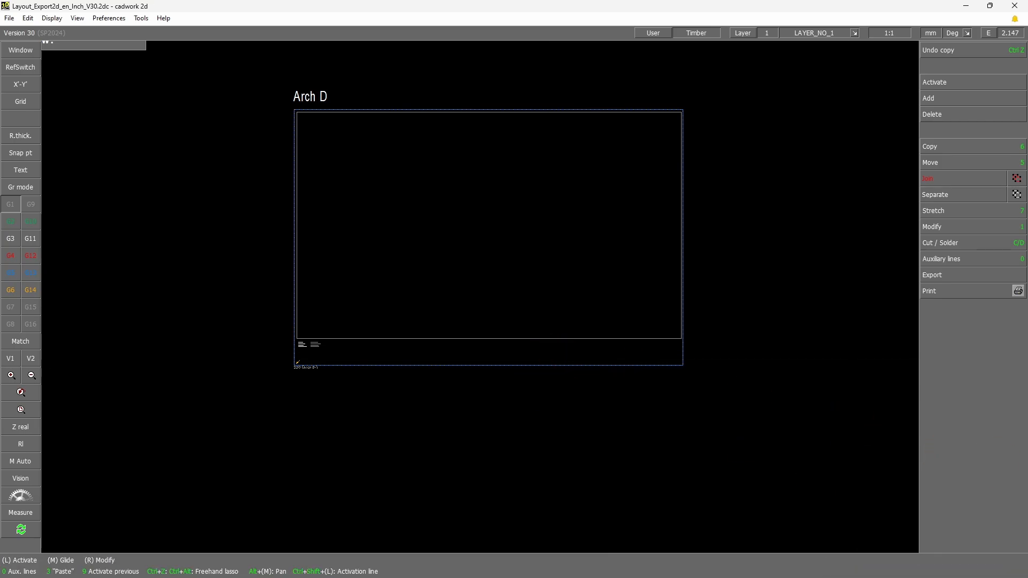
# Switch to cadwork 3D, close the project data without changes and show the model in the -Y view
pyautogui.hotkey('alt', 'Tab')
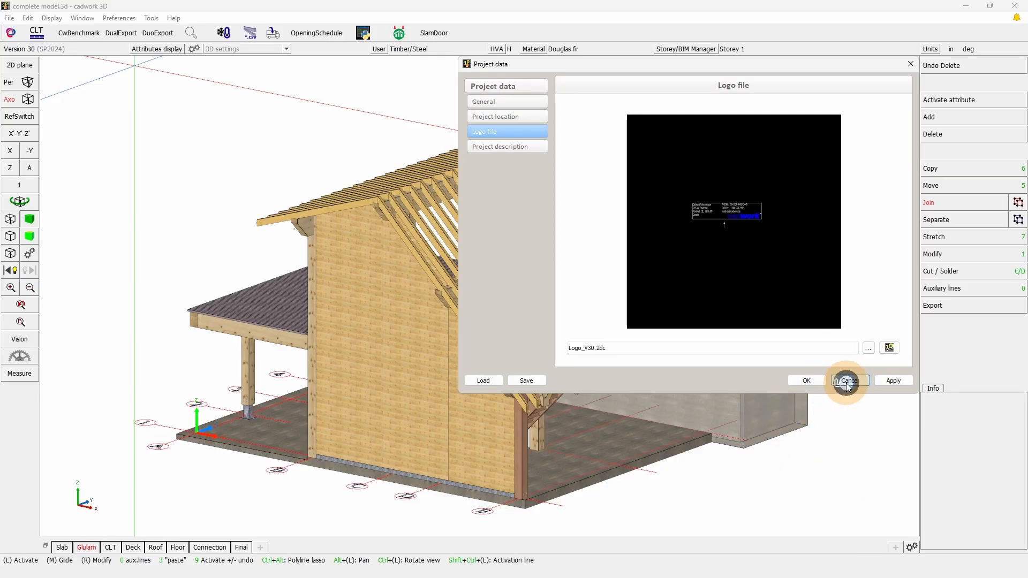
pyautogui.click(847, 381)
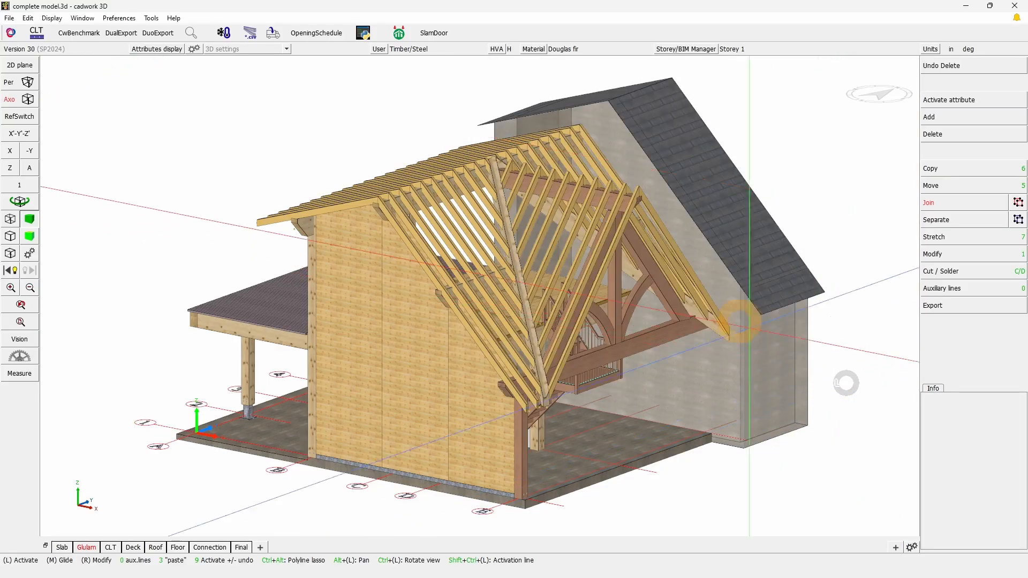
pyautogui.click(30, 152)
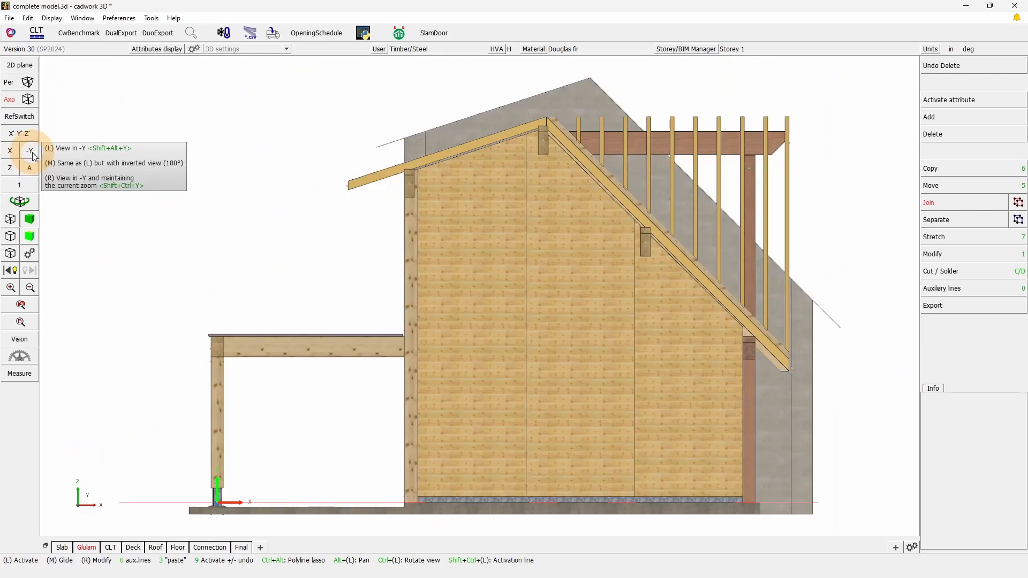
# Set up the 2D export with layout using the Arch D output frame and export the view to clipboard 1
pyautogui.click(959, 304)
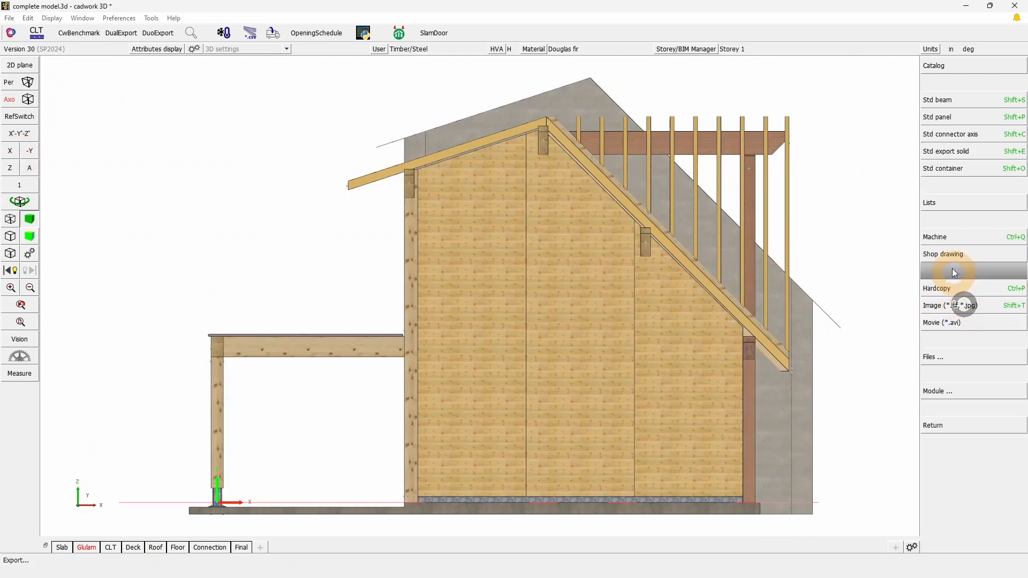
pyautogui.click(1018, 237)
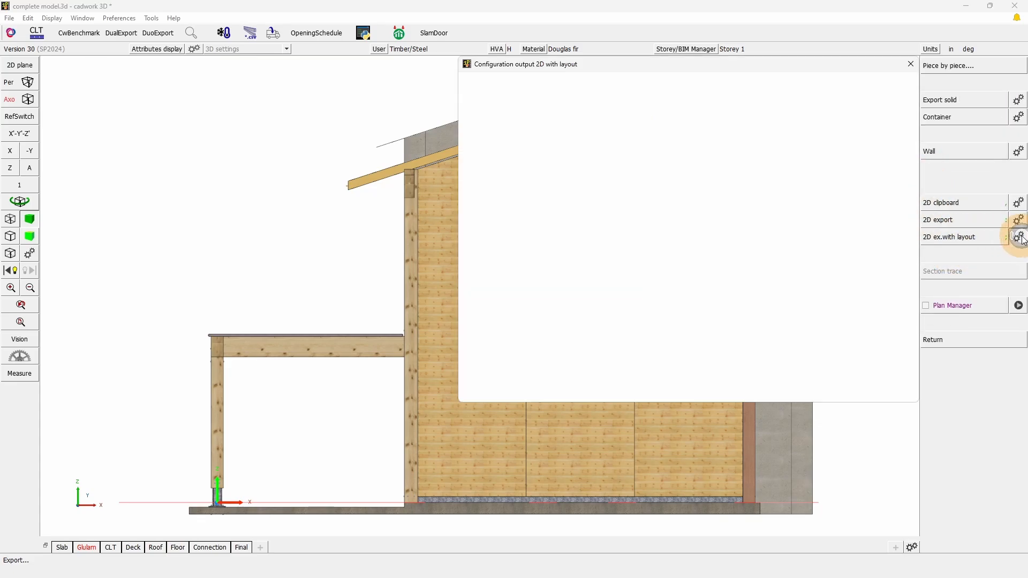
pyautogui.click(632, 178)
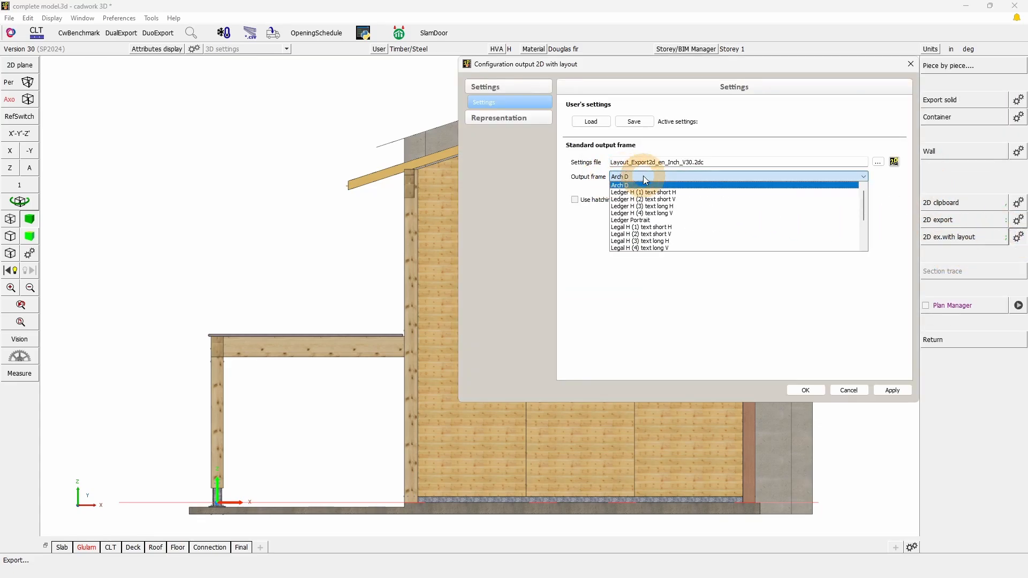
pyautogui.click(659, 312)
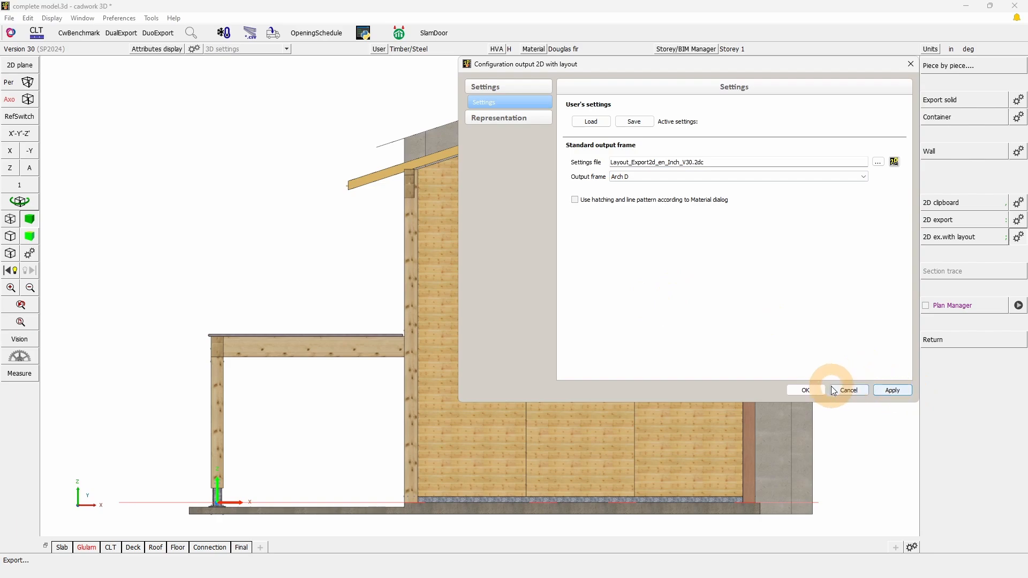
pyautogui.click(950, 241)
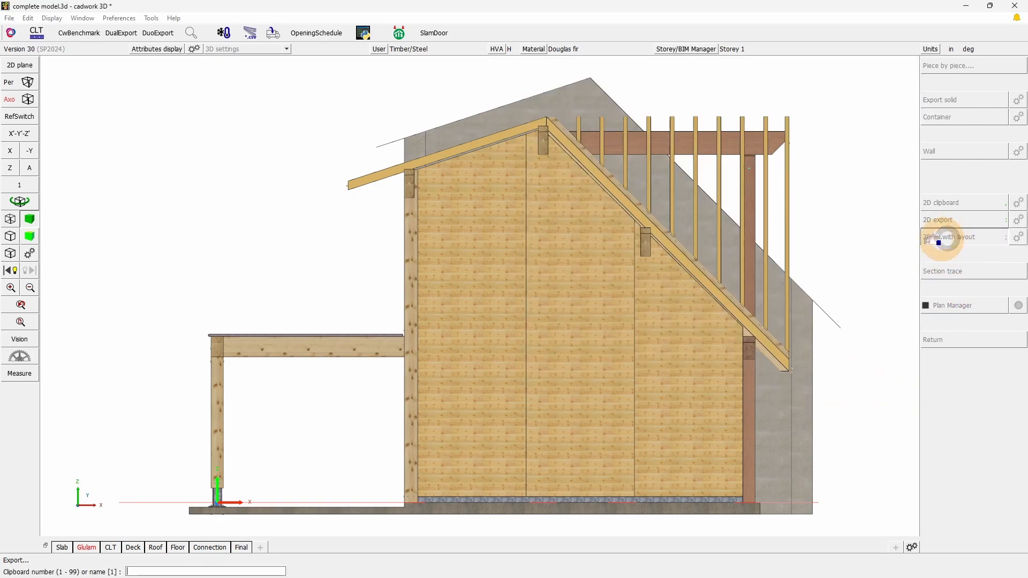
pyautogui.press('Return')
# Switch to Layout example.2d in cadwork 2D and paste clipboard 1 at the lower-left corner of the example layouts frame
pyautogui.hotkey('alt', 'Tab')
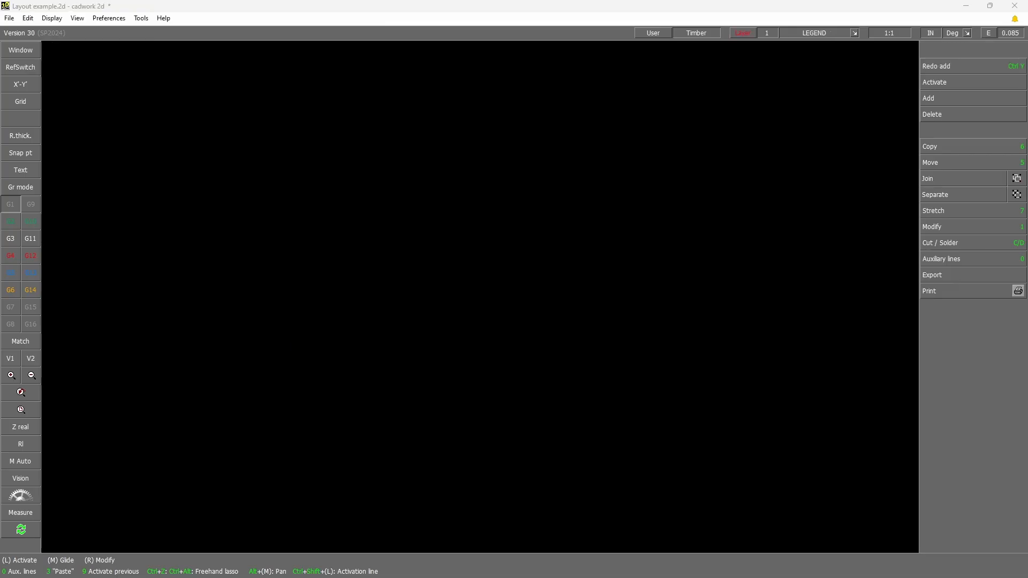
pyautogui.press('KP_3')
pyautogui.write('1')
pyautogui.press('Return')
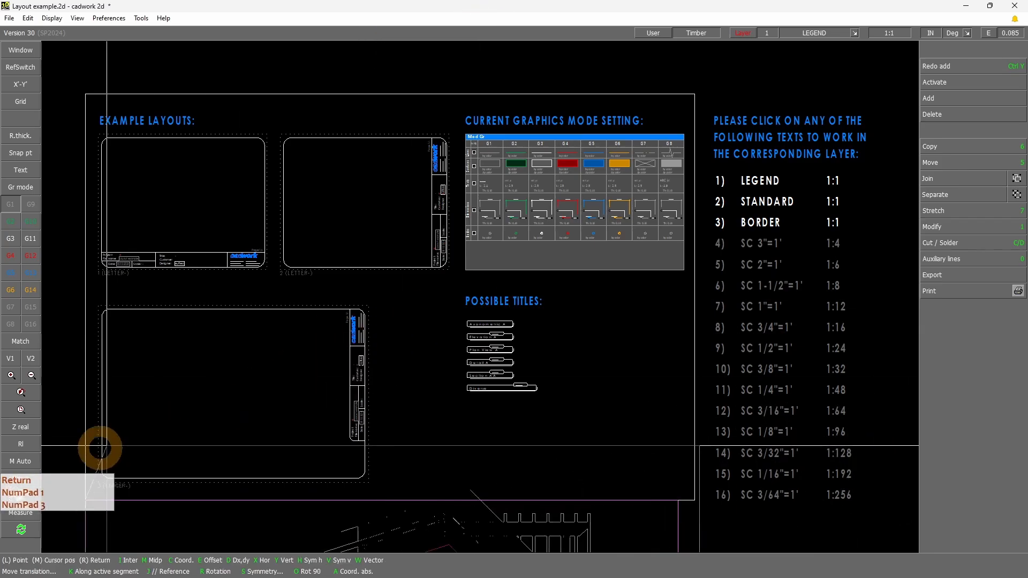
pyautogui.click(86, 499)
pyautogui.scroll(-3, 512, 307)
pyautogui.scroll(2, 444, 410)
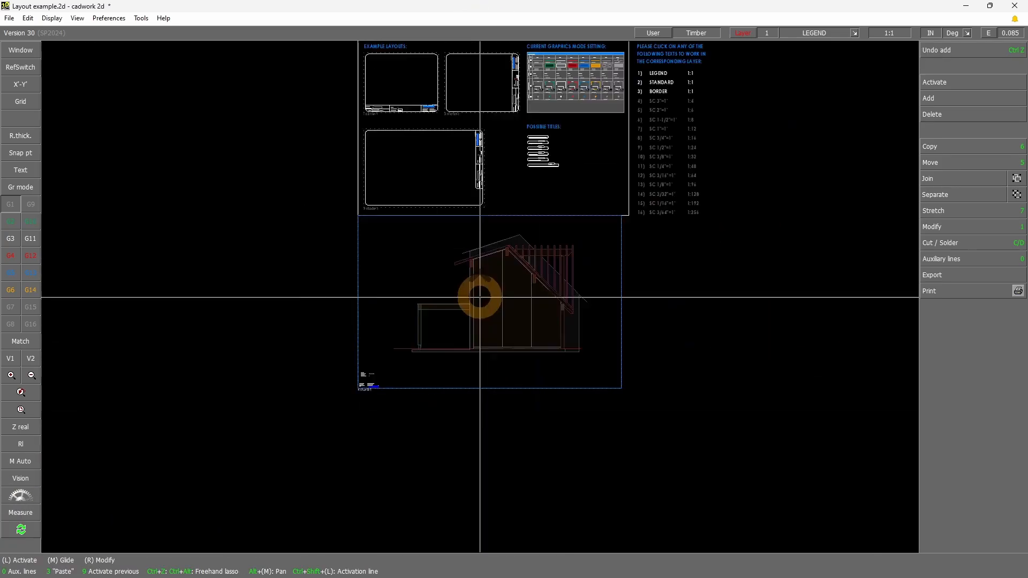
# Examine the project data texts and the logo in the lower-left corner of the pasted Arch D layout, and return to cadwork 3D
pyautogui.keyDown('shift'); pyautogui.moveTo(271, 459); pyautogui.dragTo(382, 373); pyautogui.keyUp('shift')
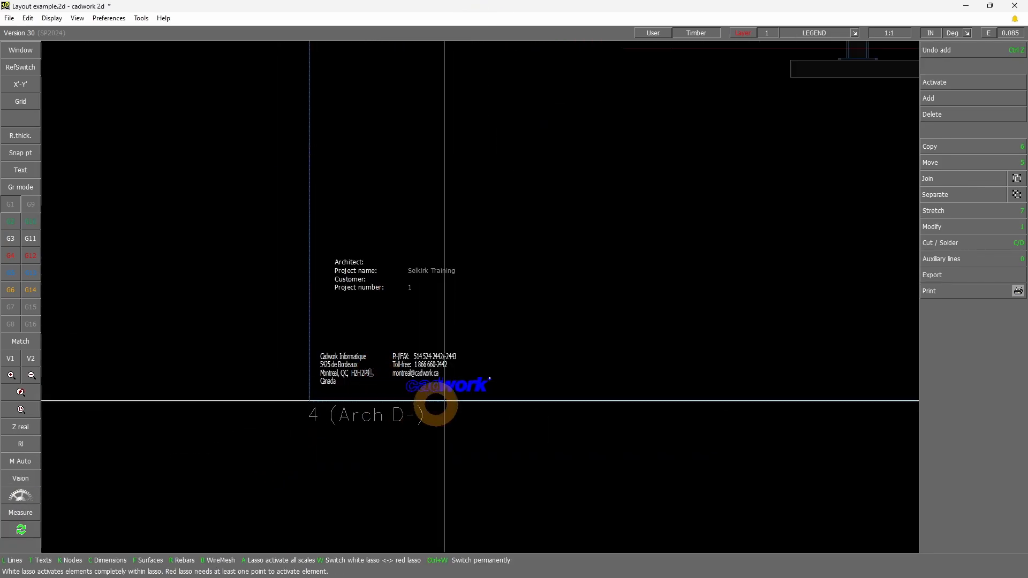
pyautogui.moveTo(311, 322); pyautogui.dragTo(500, 226)
pyautogui.moveTo(274, 409); pyautogui.dragTo(596, 304)
pyautogui.scroll(-4, 502, 298)
pyautogui.rightClick(650, 379)
pyautogui.scroll(-3, 652, 380)
pyautogui.scroll(2, 557, 238)
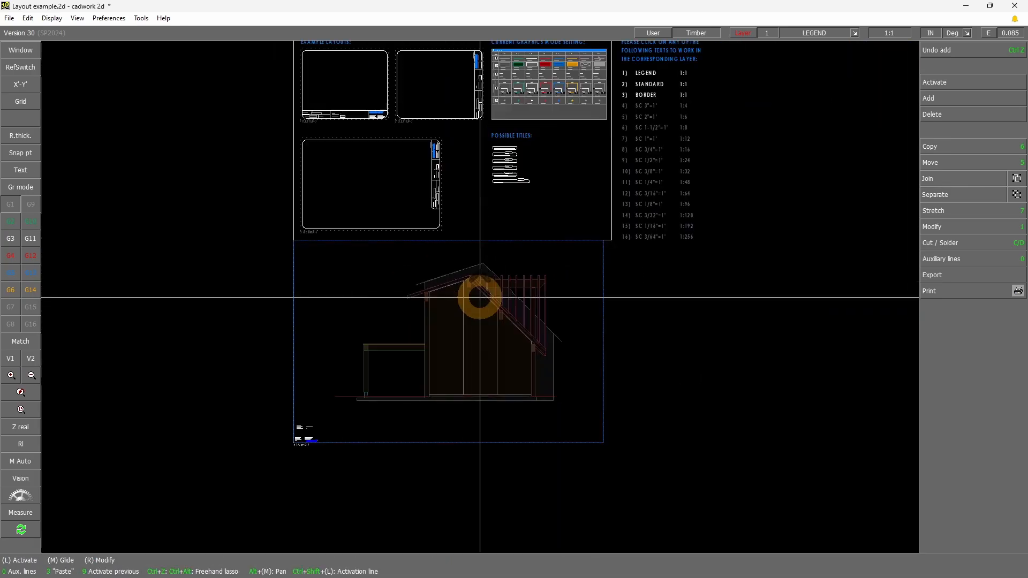
pyautogui.click(967, 7)
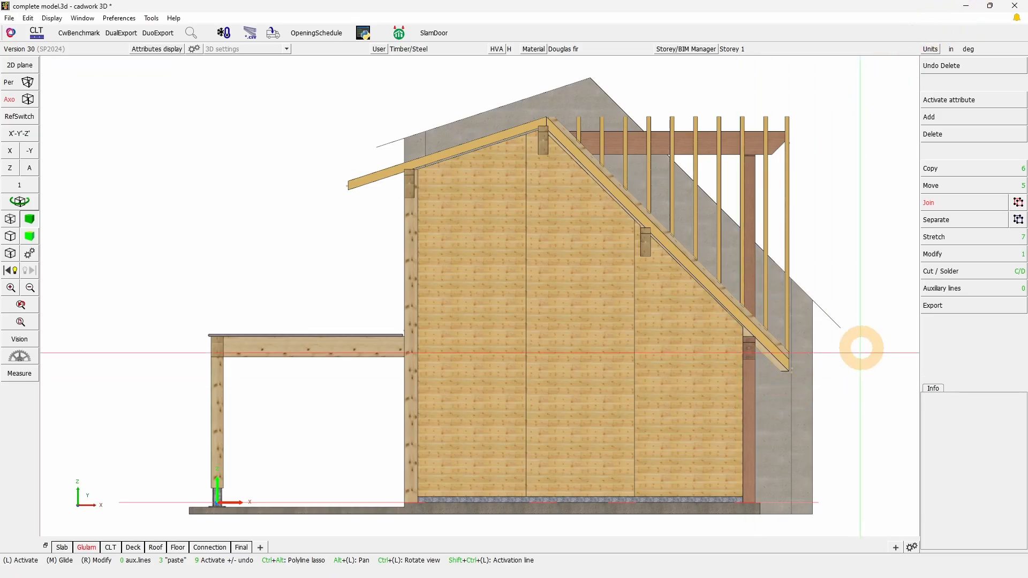
# Open the layout file Layout_DPP_en_Inch_V30.2dc from the piece-by-piece export settings
pyautogui.click(941, 305)
pyautogui.click(947, 253)
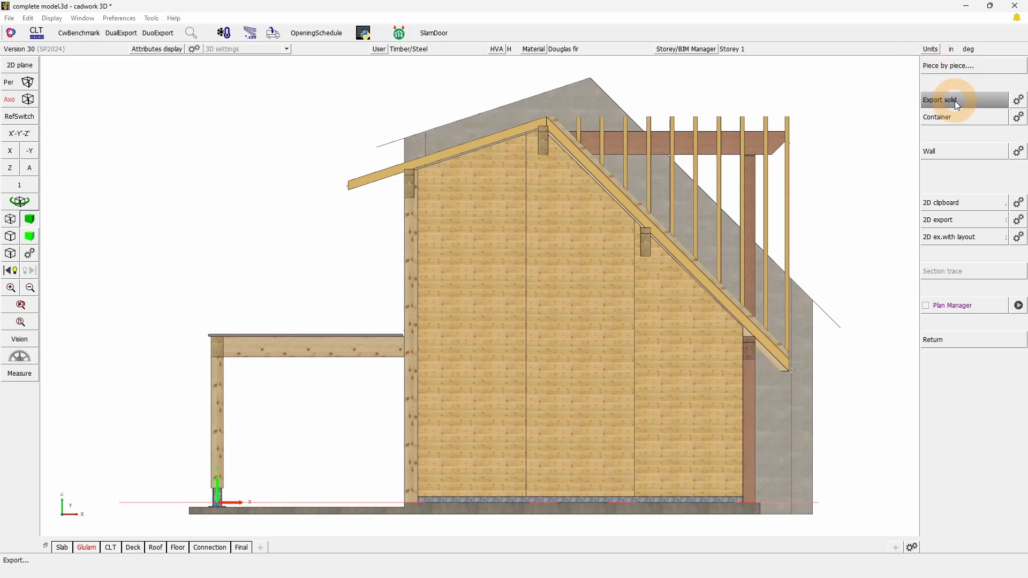
pyautogui.click(975, 66)
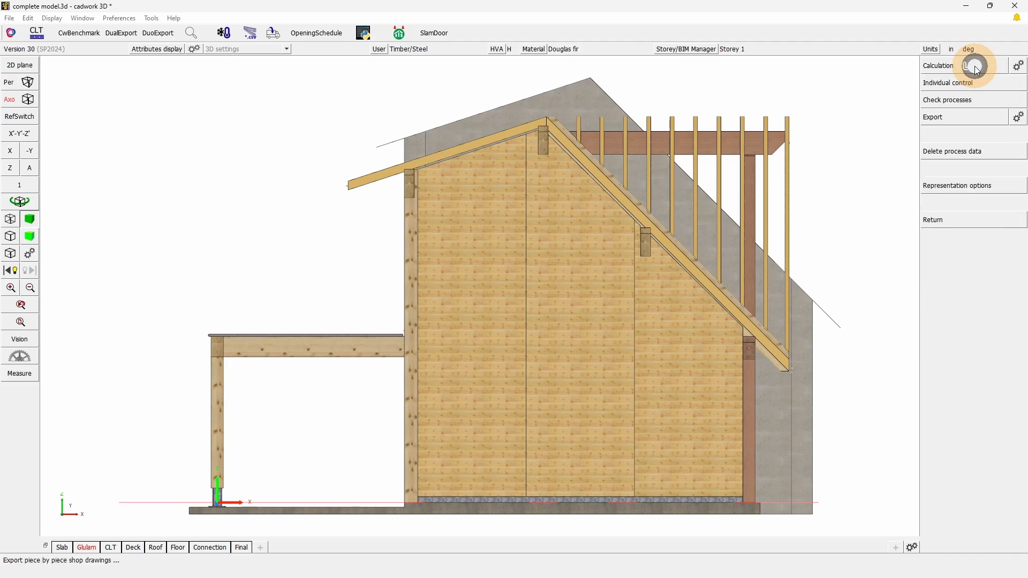
pyautogui.click(1020, 121)
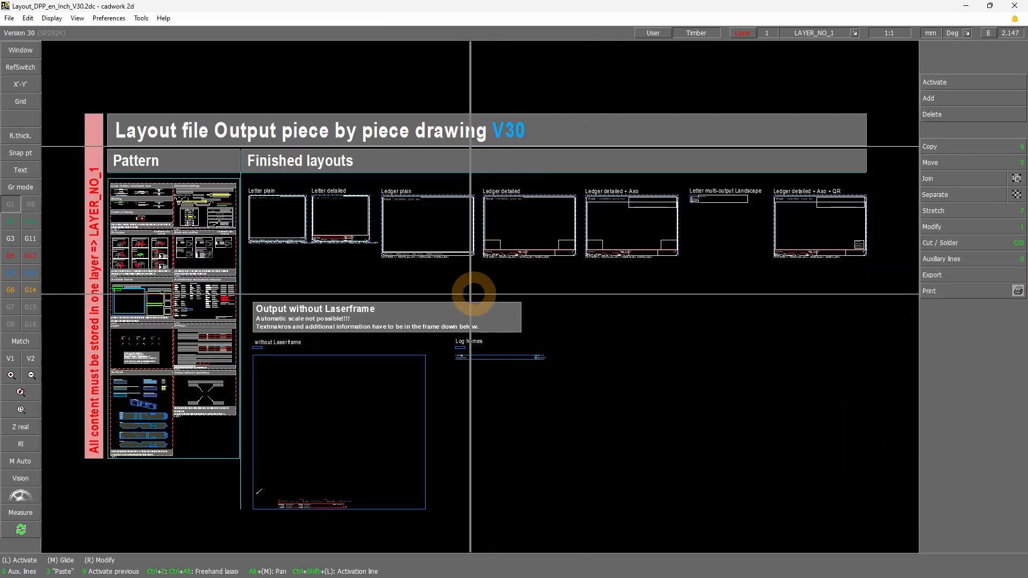
# Examine the available frames for output area, end types, axonometric view and QR codes in the Pattern section
pyautogui.keyDown('shift'); pyautogui.moveTo(95, 326); pyautogui.dragTo(184, 272); pyautogui.keyUp('shift')
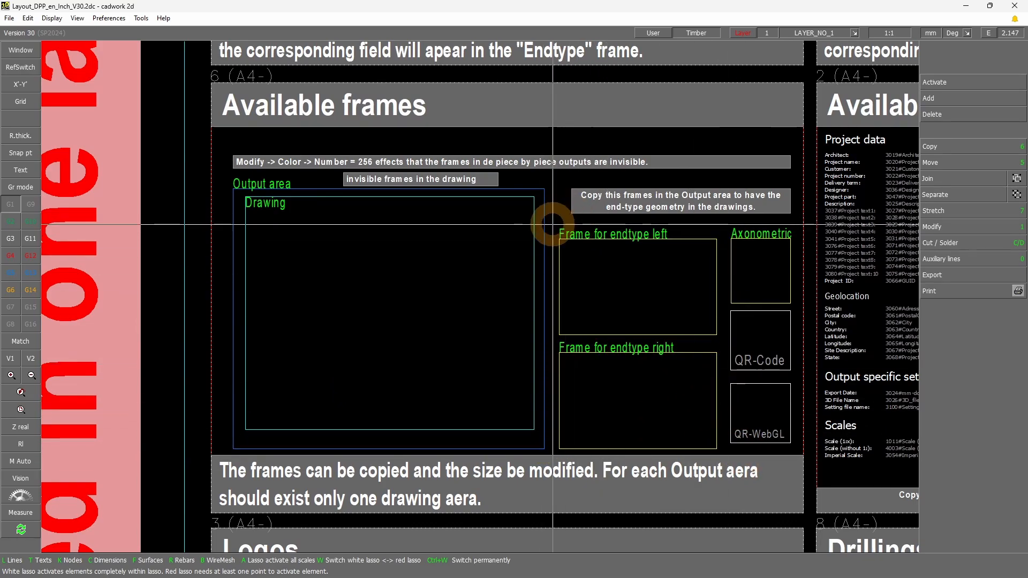
pyautogui.moveTo(556, 216); pyautogui.dragTo(797, 453)
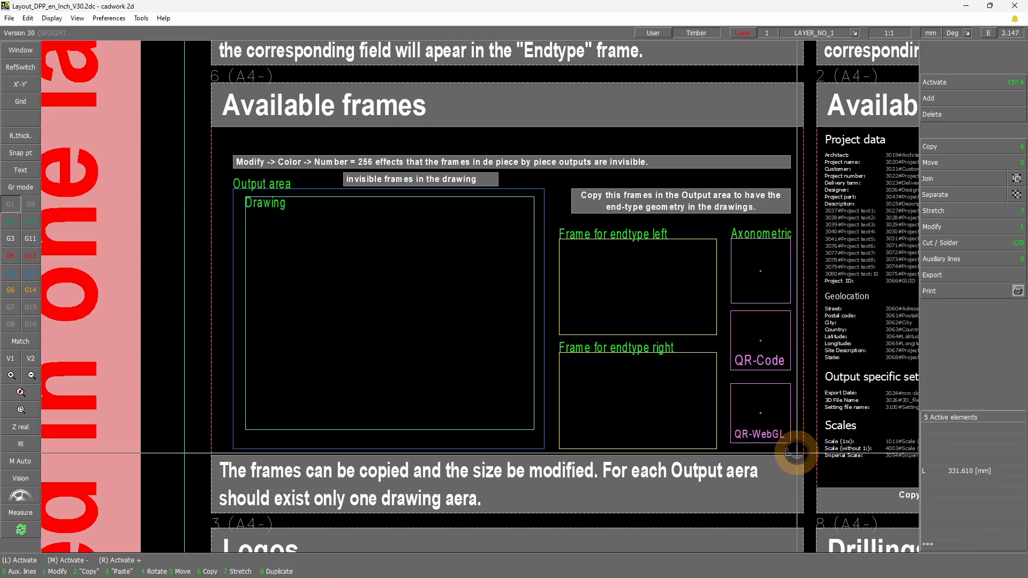
pyautogui.click(706, 240)
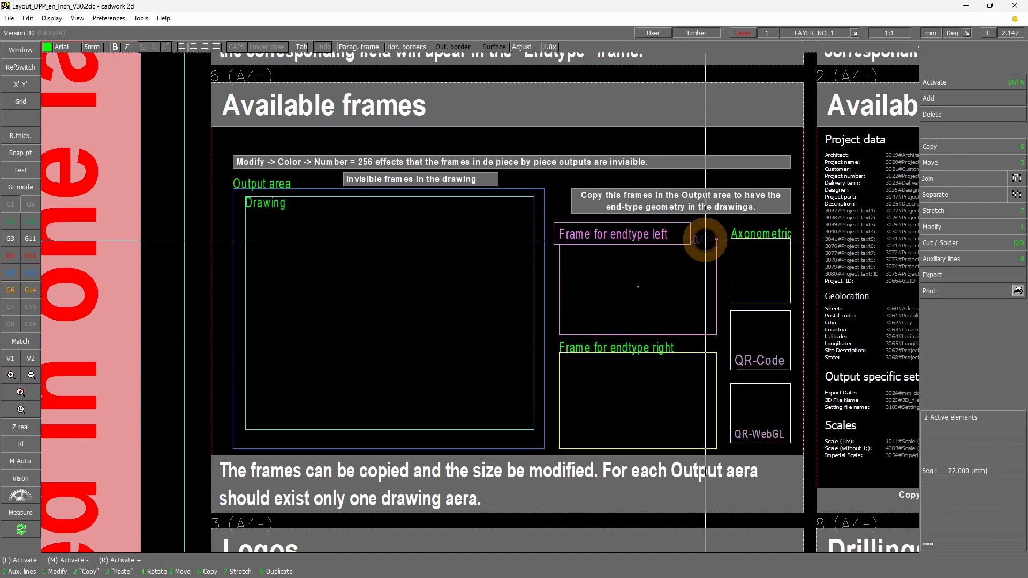
pyautogui.click(707, 352)
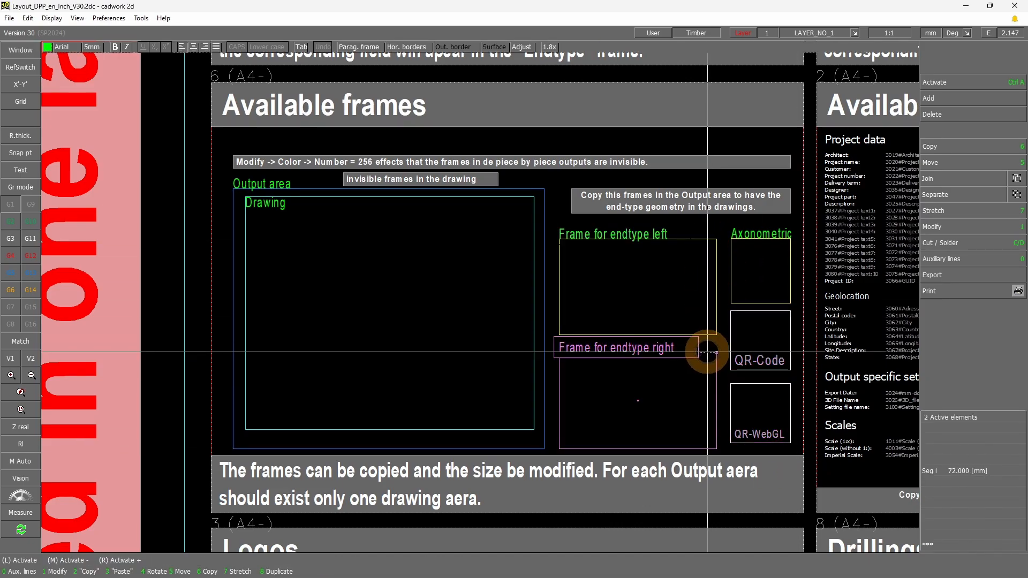
pyautogui.moveTo(727, 219); pyautogui.dragTo(787, 407)
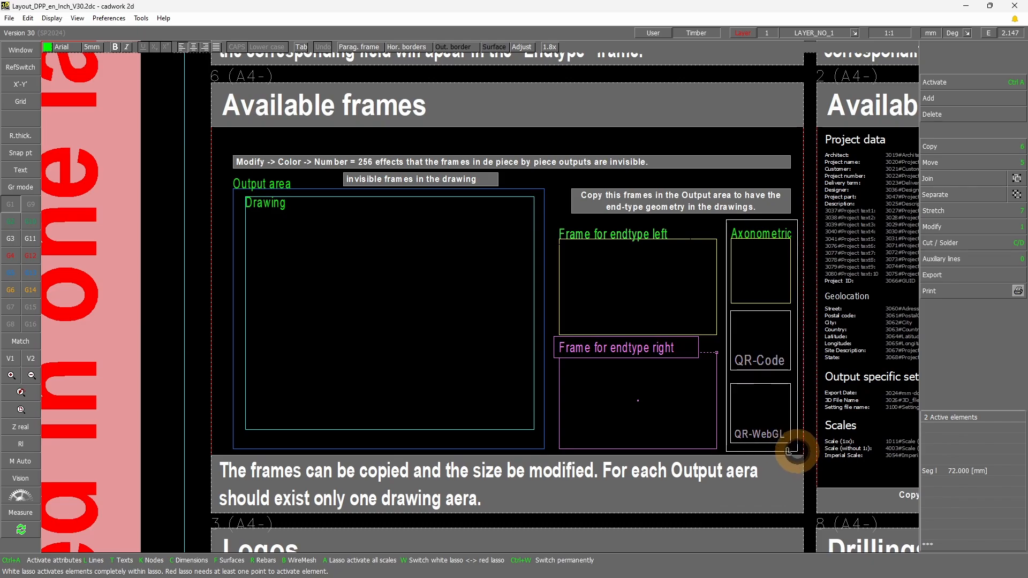
pyautogui.click(541, 449)
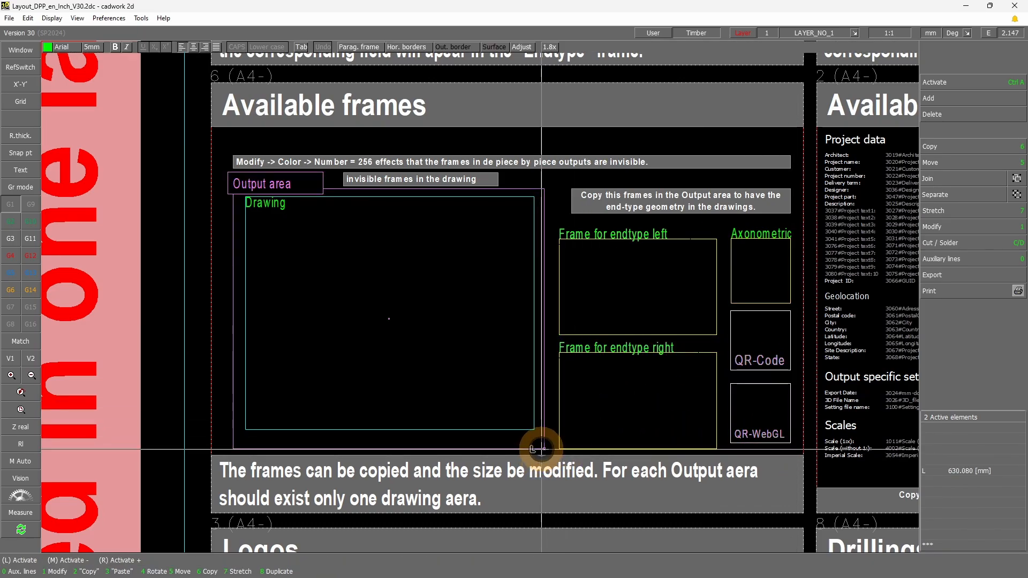
# Turn off Join and check the attribute names of the Output area and Drawing frame rectangles
pyautogui.click(927, 212)
pyautogui.click(1016, 180)
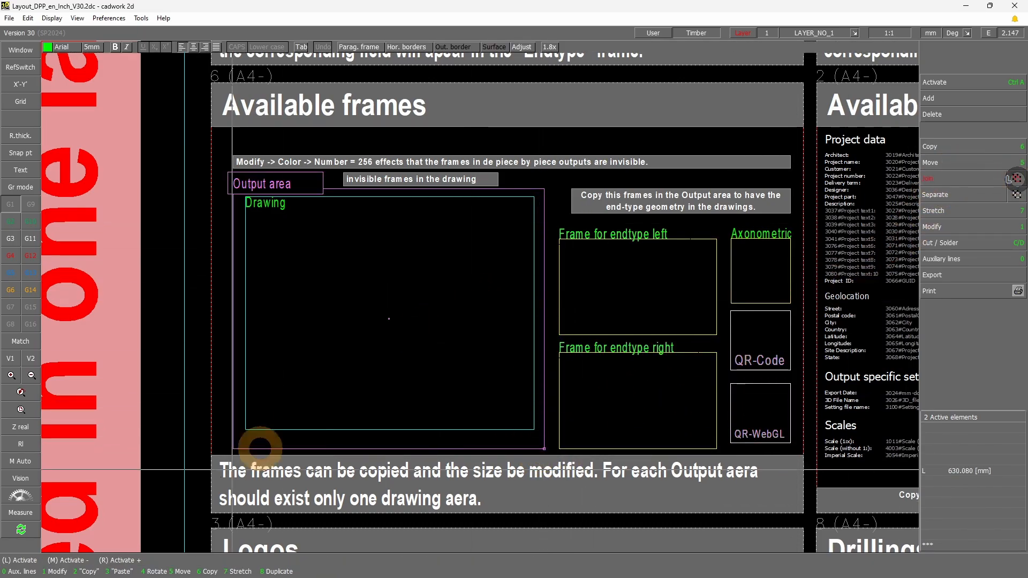
pyautogui.click(519, 448)
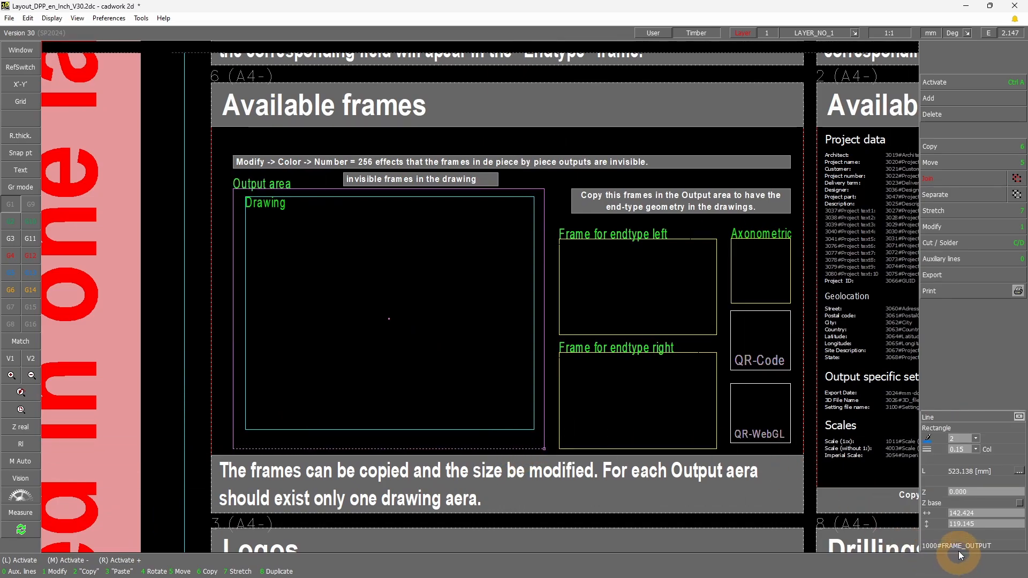
pyautogui.click(534, 430)
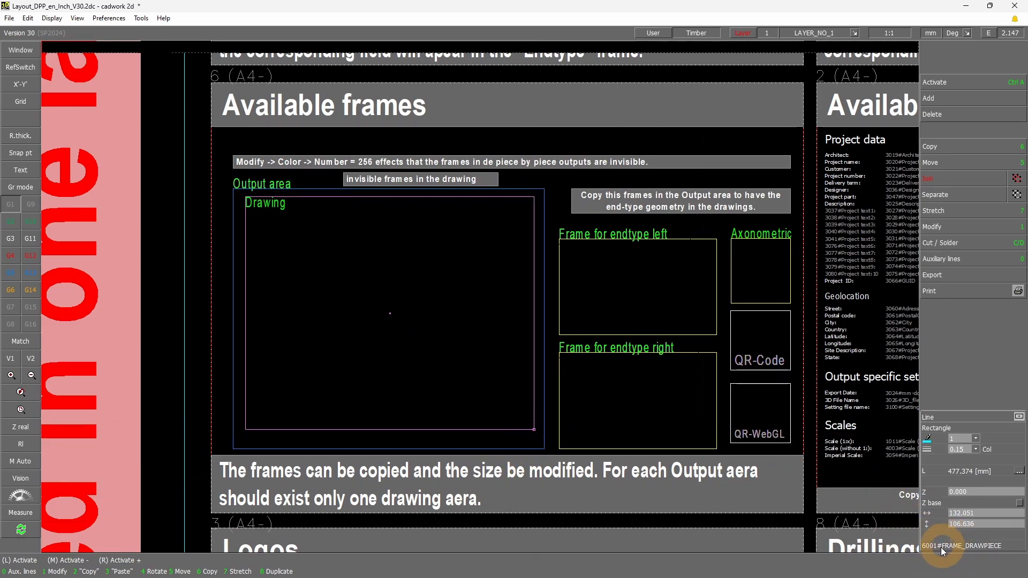
pyautogui.moveTo(930, 547)
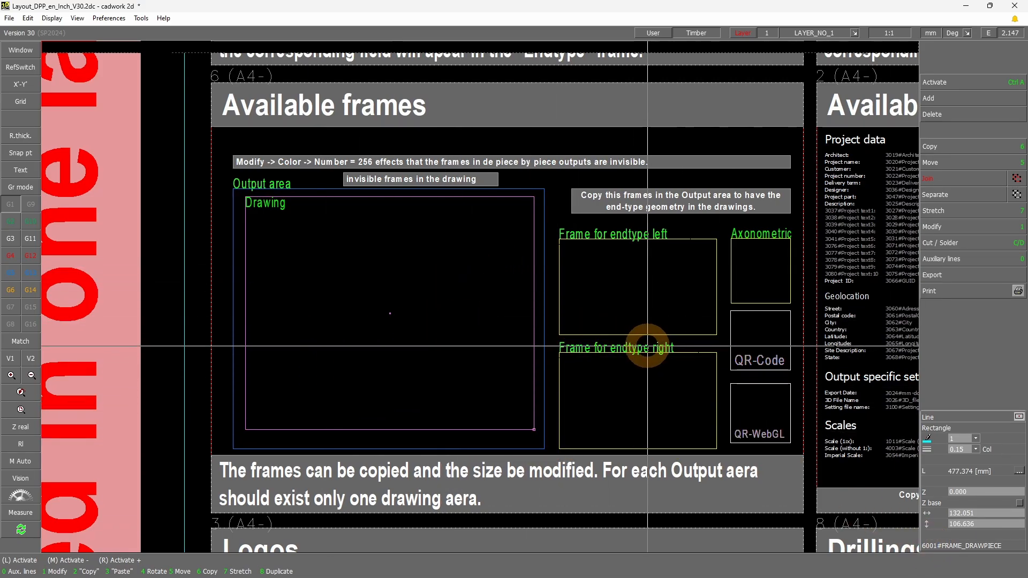
# View the list of predefined attribute names for the Drawing frame and leave it without changing the name
pyautogui.moveTo(216, 120)
pyautogui.mouseDown()
pyautogui.moveTo(518, 381)
pyautogui.moveTo(849, 470)
pyautogui.mouseUp()
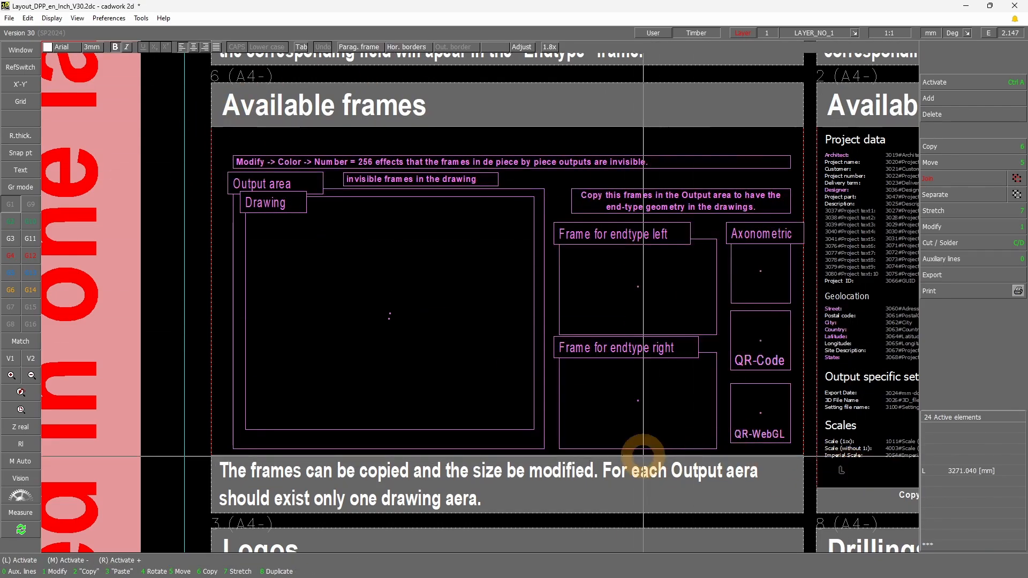
pyautogui.click(534, 429)
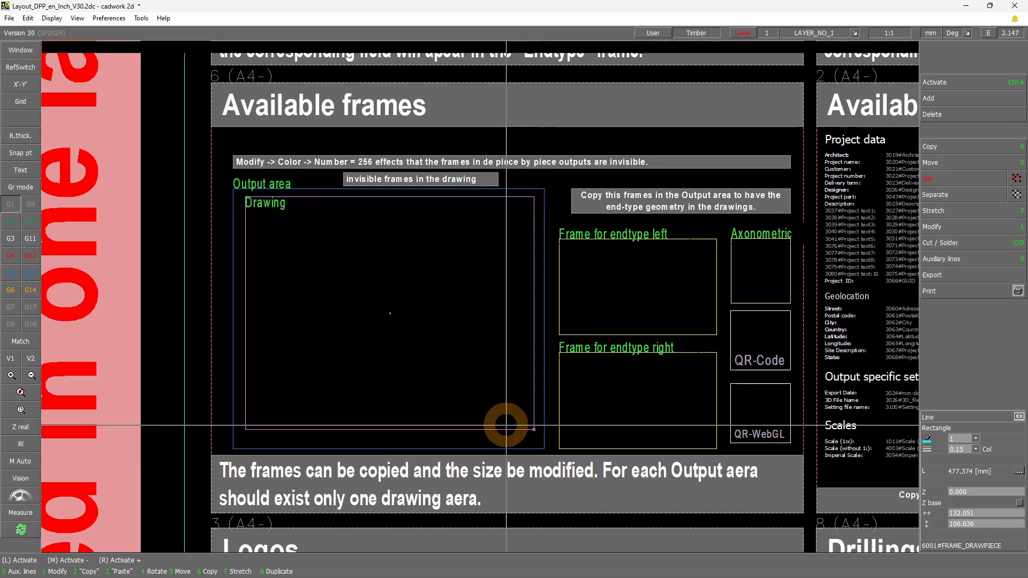
pyautogui.click(968, 235)
pyautogui.click(967, 138)
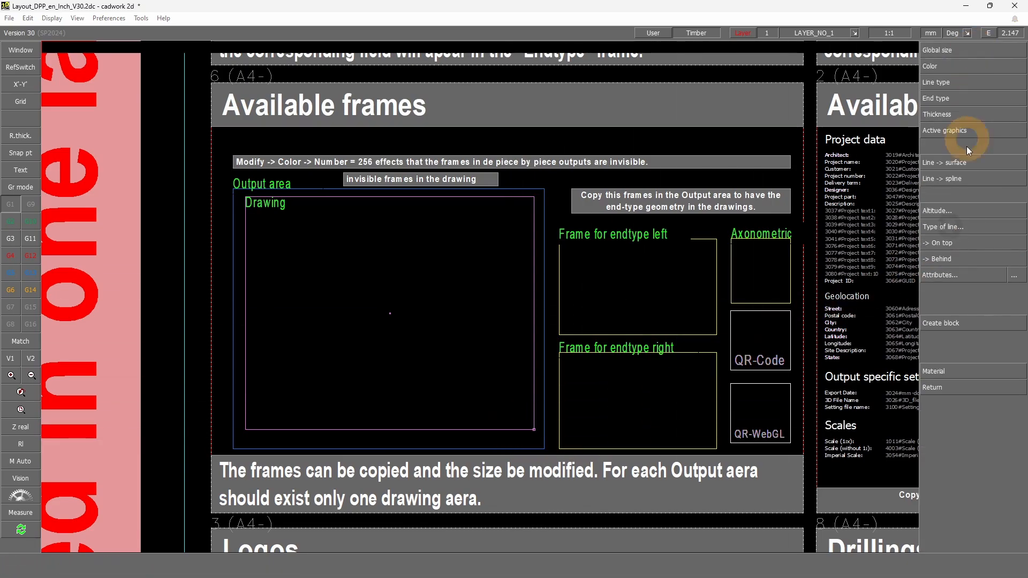
pyautogui.click(959, 275)
pyautogui.click(958, 51)
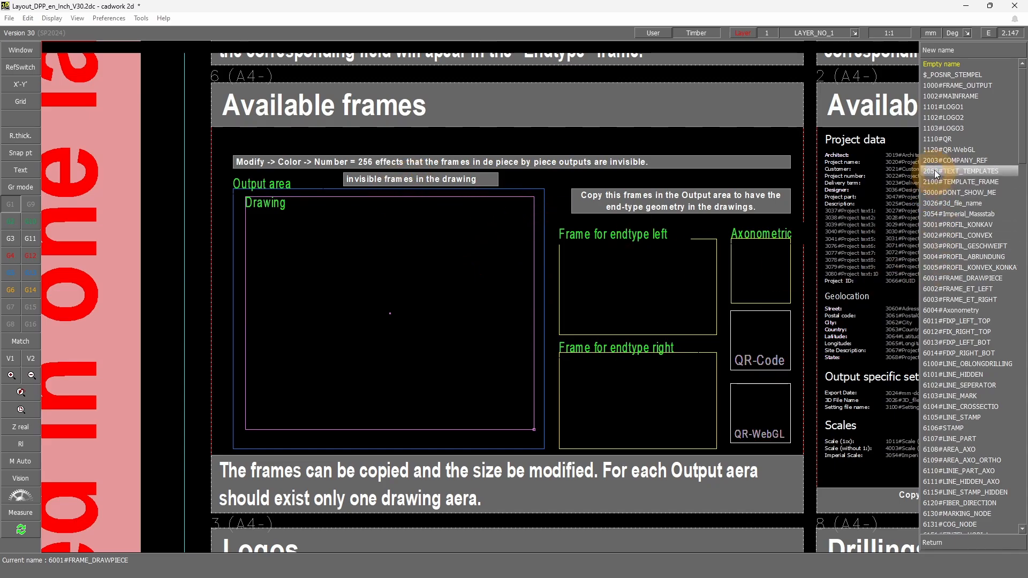
pyautogui.click(990, 289)
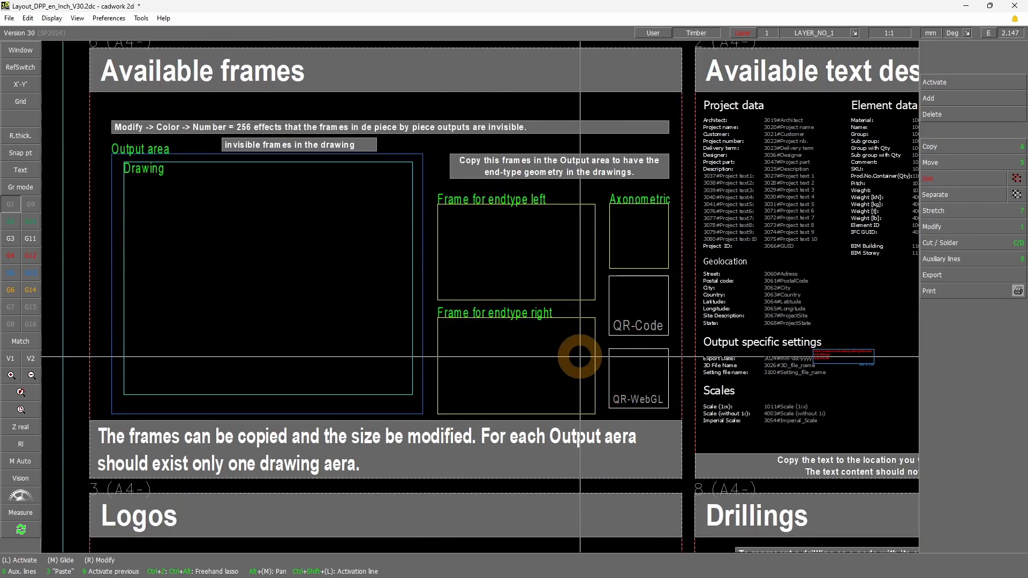
# Look over the End-types pattern above the available frames, down to the first tenon field
pyautogui.scroll(-2, 488, 302)
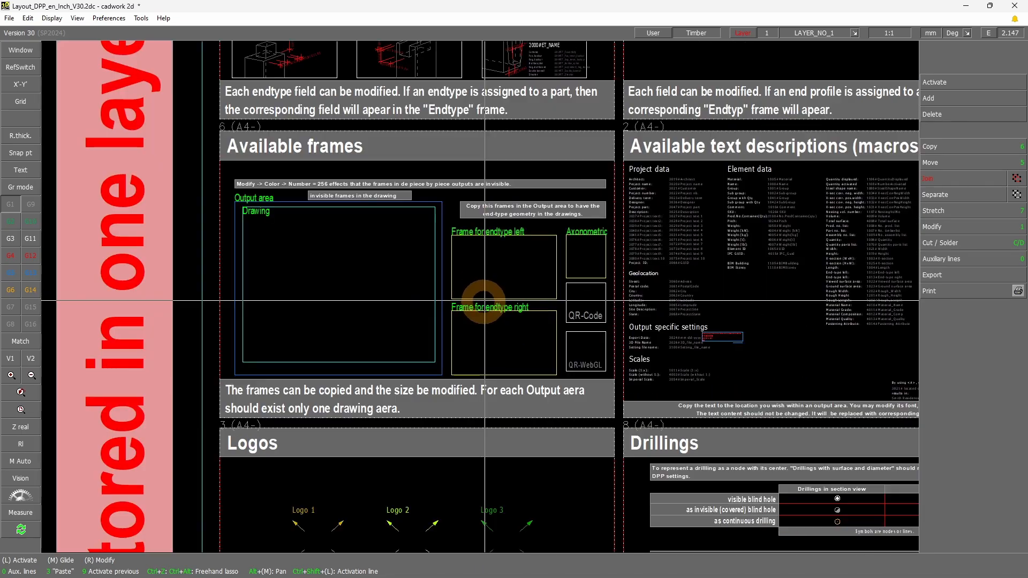
pyautogui.scroll(-1, 422, 204)
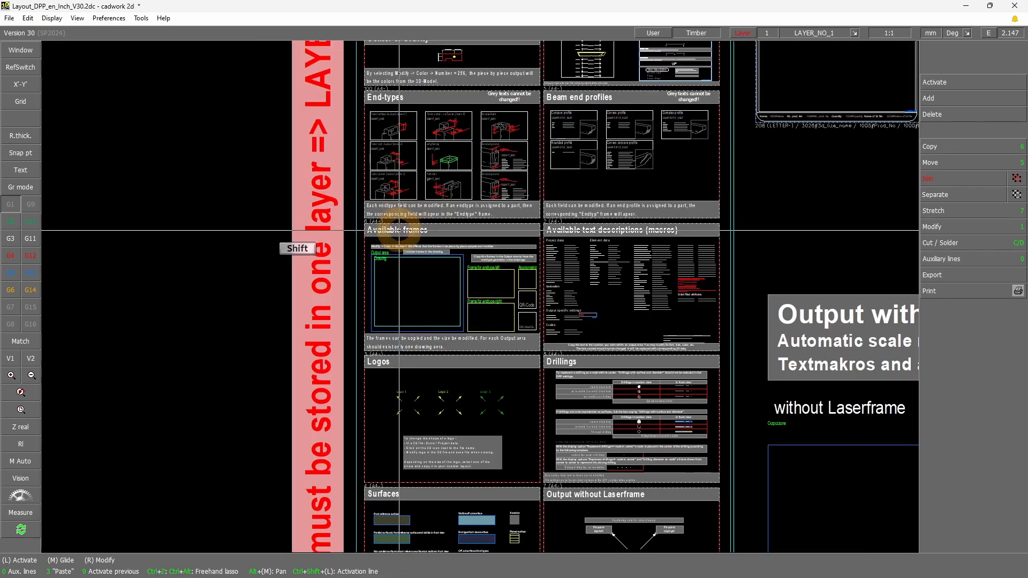
pyautogui.keyDown('shift'); pyautogui.moveTo(353, 219); pyautogui.dragTo(551, 76); pyautogui.keyUp('shift')
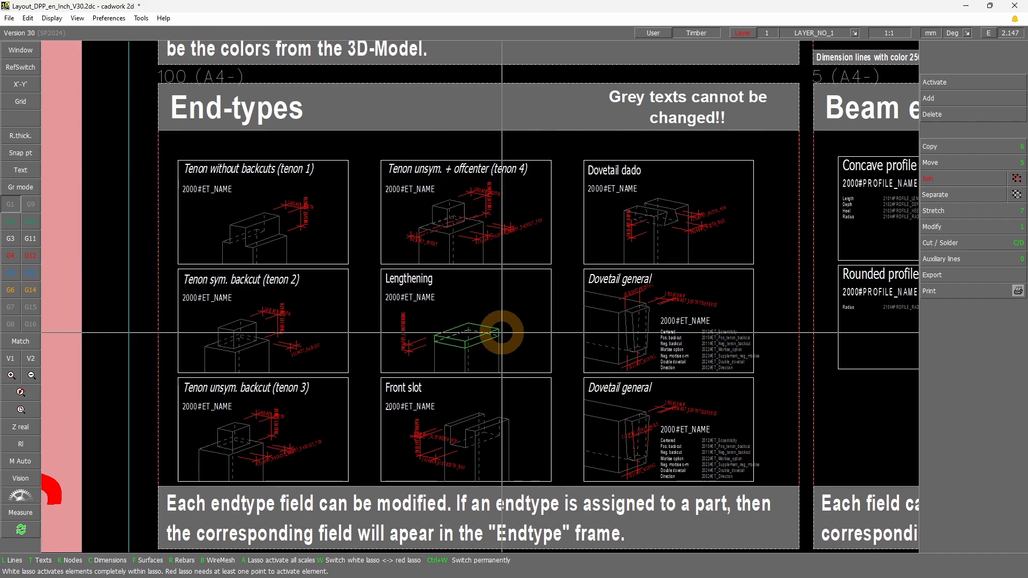
pyautogui.scroll(1, 477, 305)
pyautogui.scroll(-1, 472, 258)
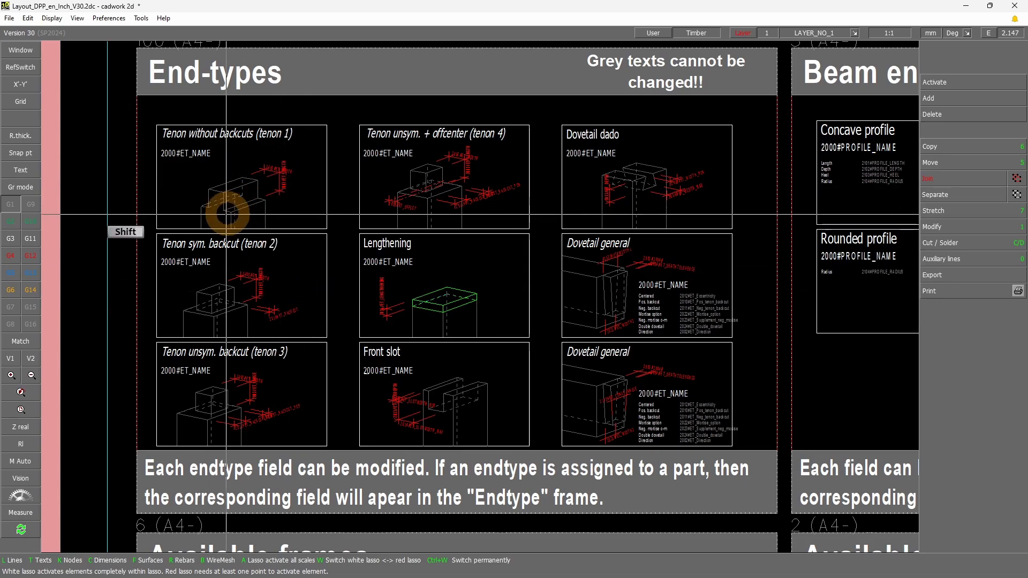
pyautogui.scroll(4, 258, 161)
pyautogui.scroll(-3, 501, 370)
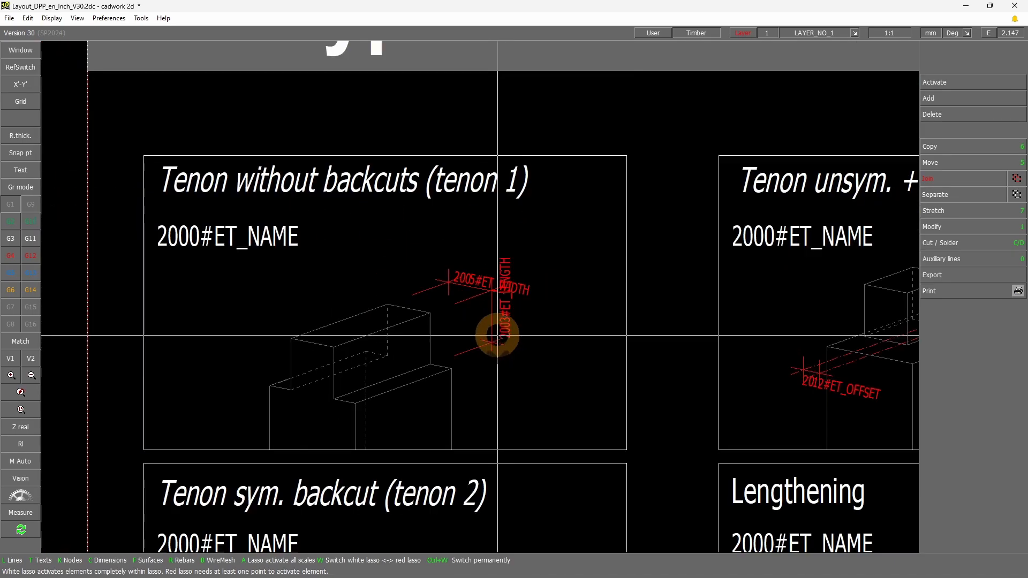
# Examine the geometry, name text and dimension macros in the "Tenon without backcuts (tenon 1)" field
pyautogui.moveTo(235, 475)
pyautogui.mouseDown()
pyautogui.moveTo(478, 285)
pyautogui.moveTo(456, 289)
pyautogui.mouseUp()
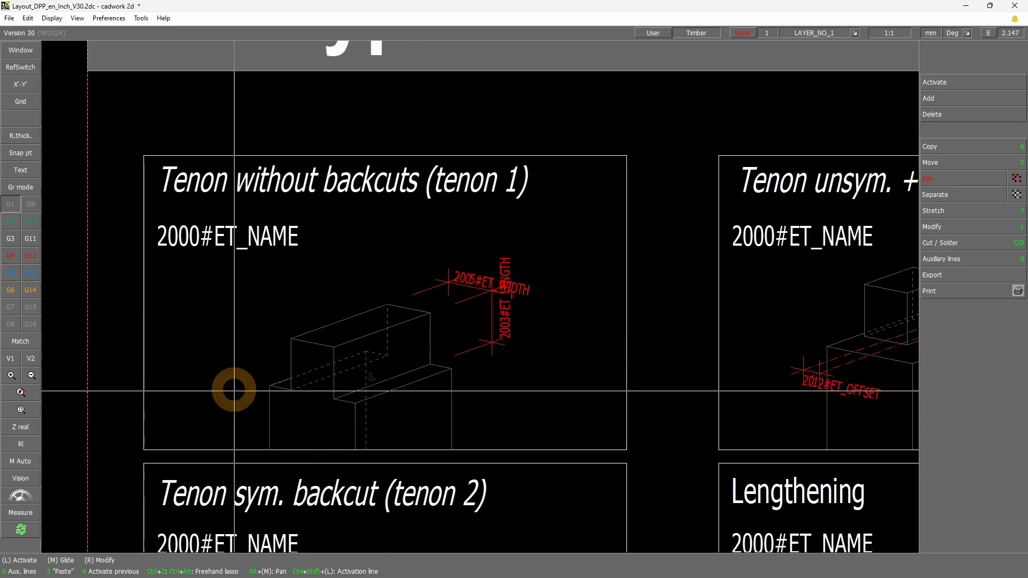
pyautogui.moveTo(237, 467)
pyautogui.mouseDown()
pyautogui.moveTo(486, 290)
pyautogui.moveTo(461, 299)
pyautogui.mouseUp()
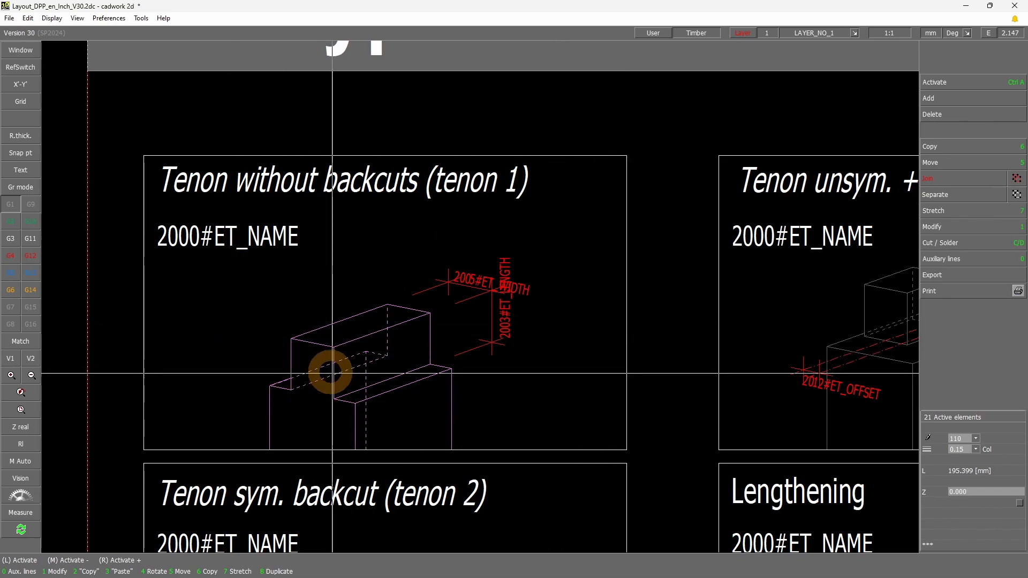
pyautogui.moveTo(122, 129)
pyautogui.mouseDown()
pyautogui.moveTo(571, 423)
pyautogui.moveTo(676, 460)
pyautogui.mouseUp()
pyautogui.click(205, 242)
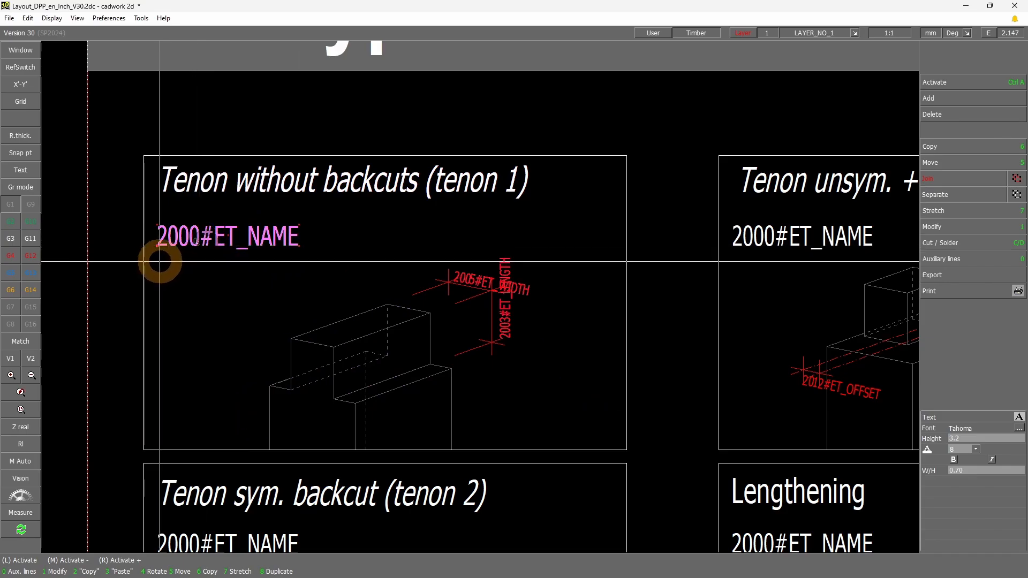
pyautogui.moveTo(152, 263); pyautogui.dragTo(336, 213)
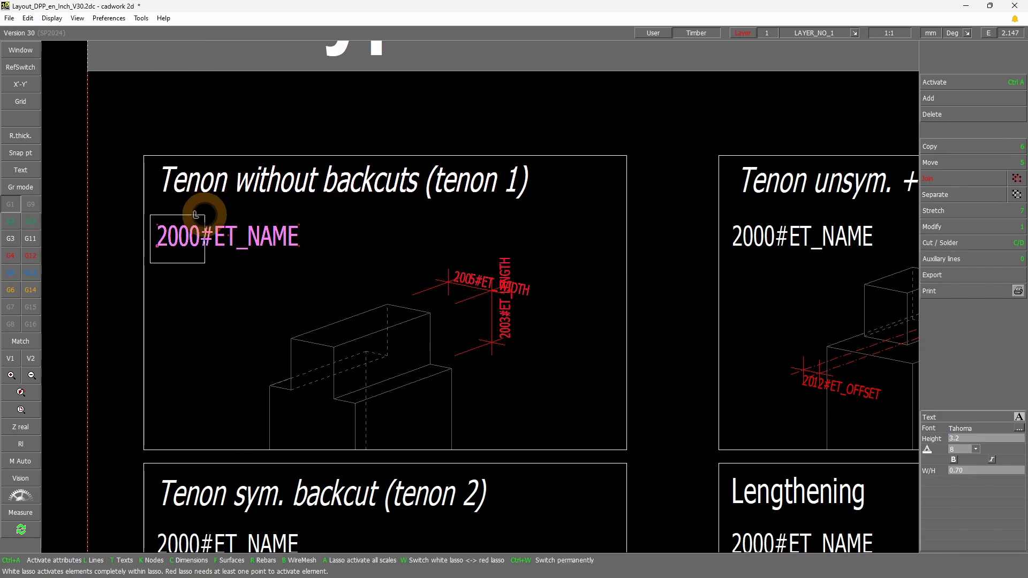
pyautogui.moveTo(322, 214); pyautogui.dragTo(323, 213)
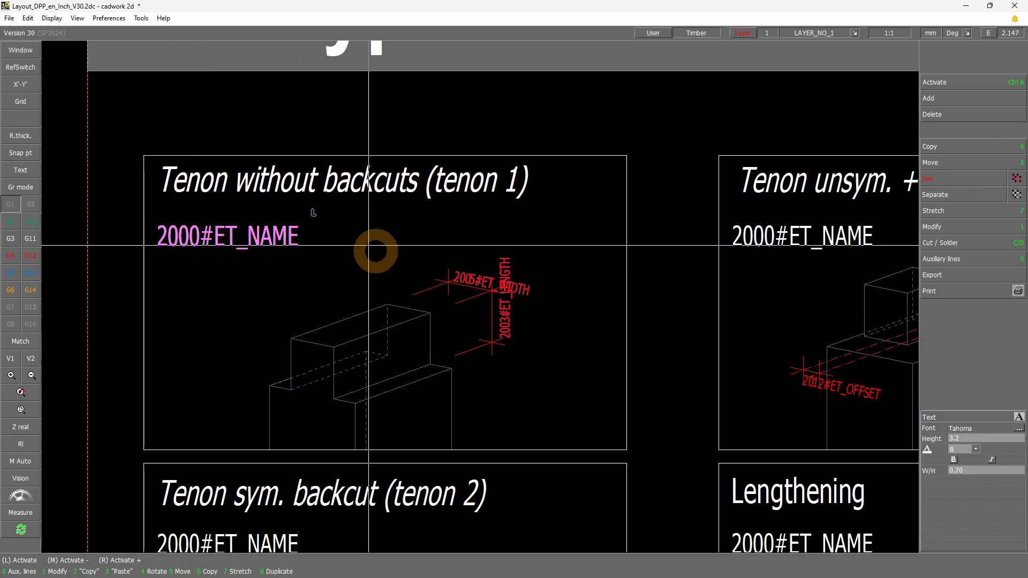
pyautogui.moveTo(418, 357)
pyautogui.keyDown('shift'); pyautogui.mouseDown()
pyautogui.moveTo(508, 282)
pyautogui.moveTo(541, 237)
pyautogui.mouseUp(); pyautogui.keyUp('shift')
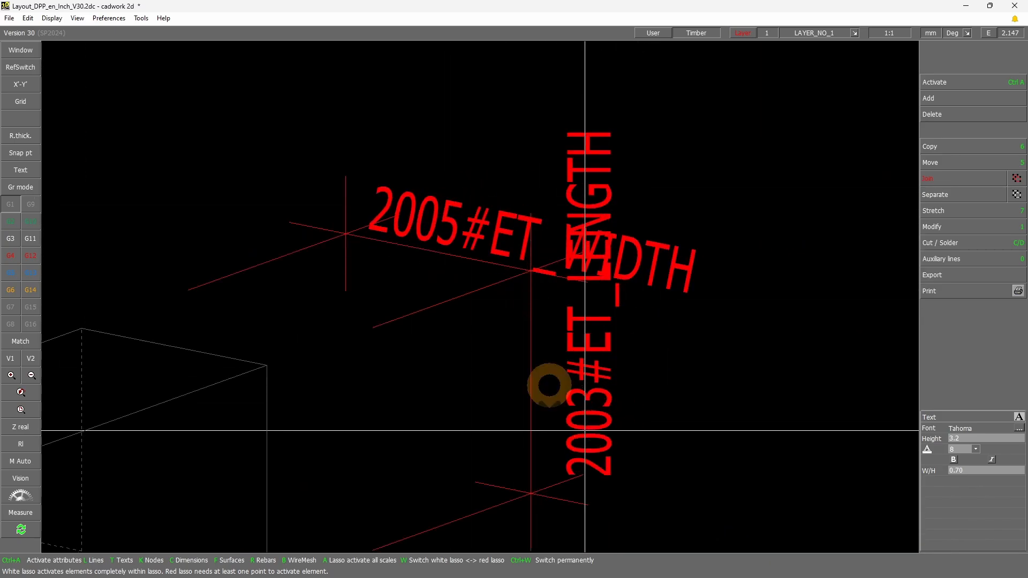
# Check the attribute names of the frame outlines around the tenon 1 and tenon 4 fields
pyautogui.scroll(-4, 550, 385)
pyautogui.click(459, 281)
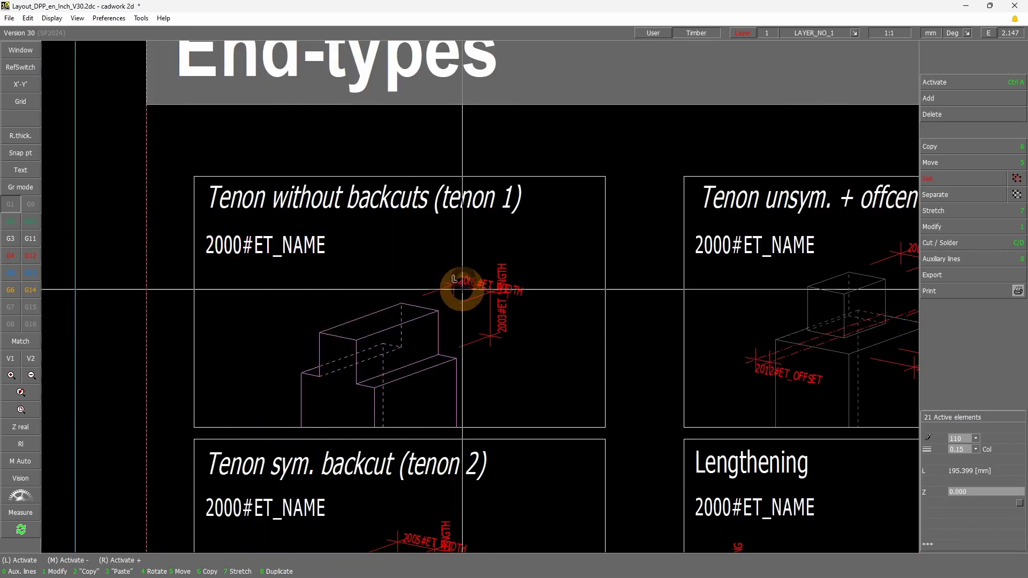
pyautogui.click(542, 428)
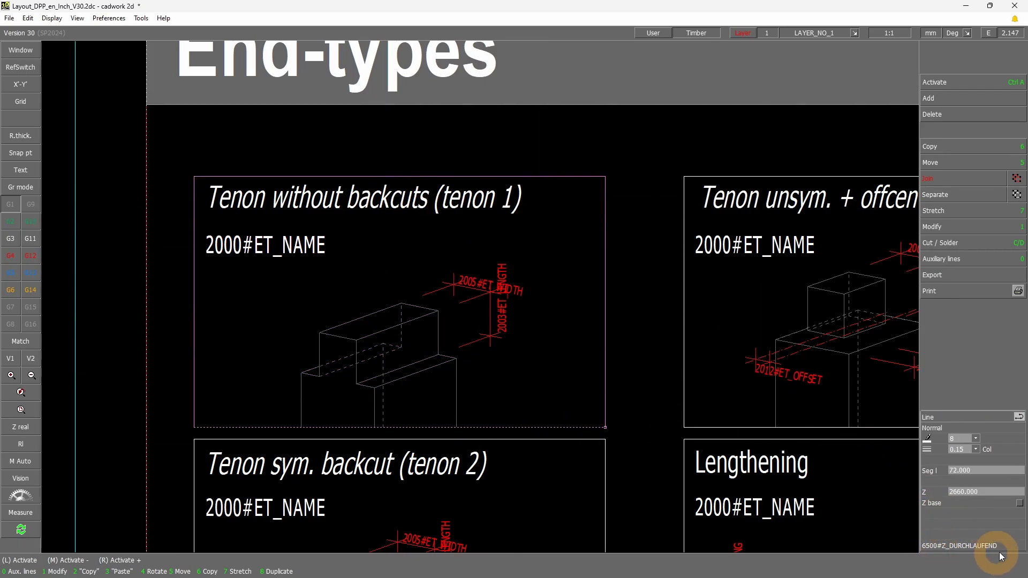
pyautogui.click(685, 429)
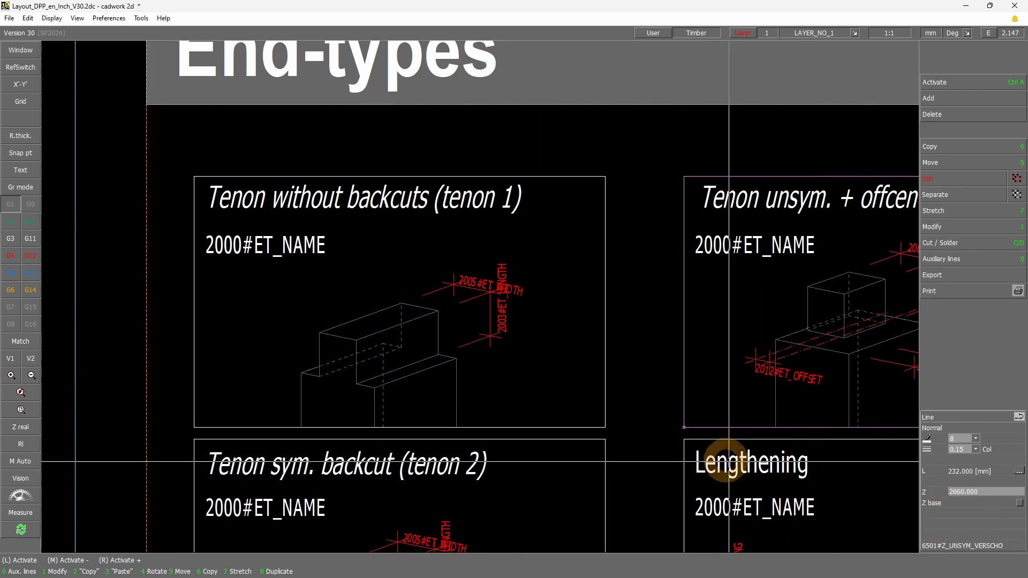
pyautogui.scroll(-2, 587, 390)
pyautogui.click(574, 369)
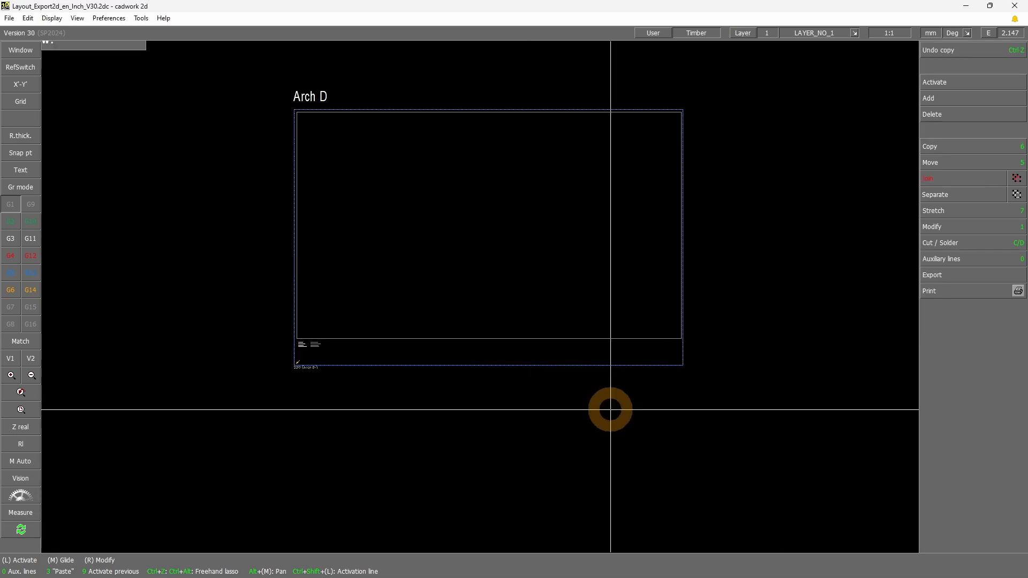
# Switch to the 2D export layout file and copy the complete Arch D layout with its title to the clipboard
pyautogui.scroll(-2, 557, 347)
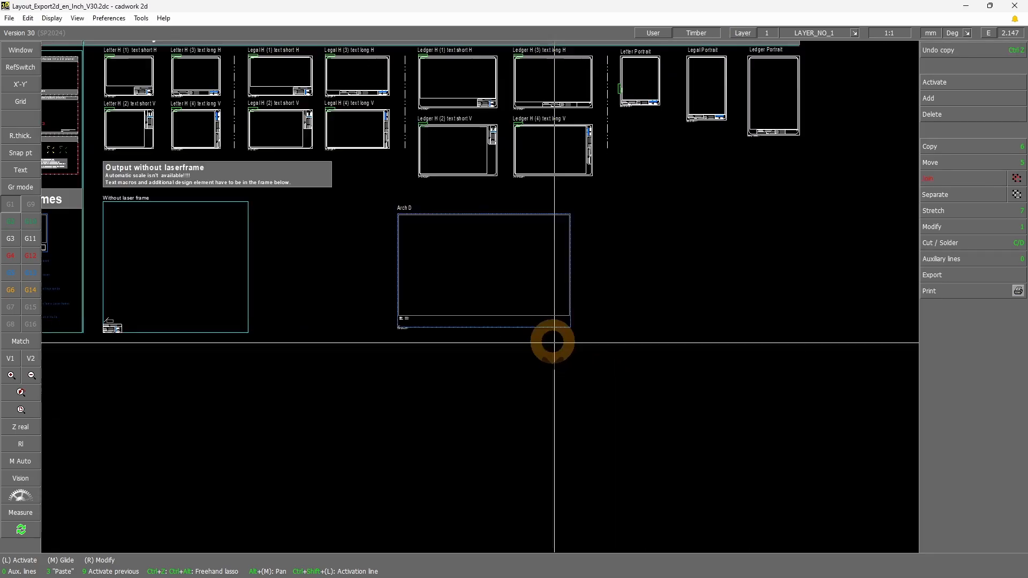
pyautogui.moveTo(375, 196); pyautogui.dragTo(661, 356)
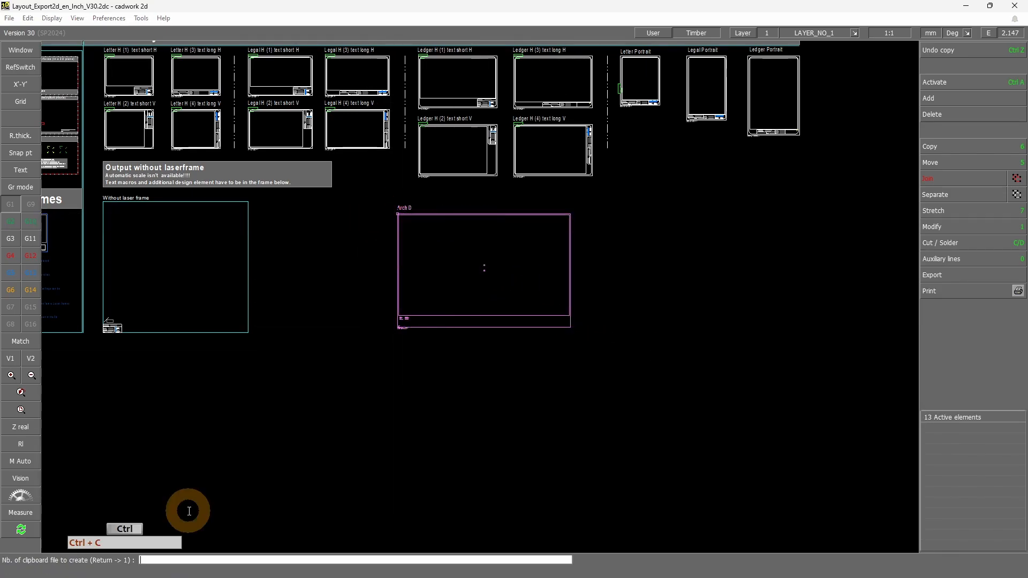
pyautogui.hotkey('ctrl', 'c')
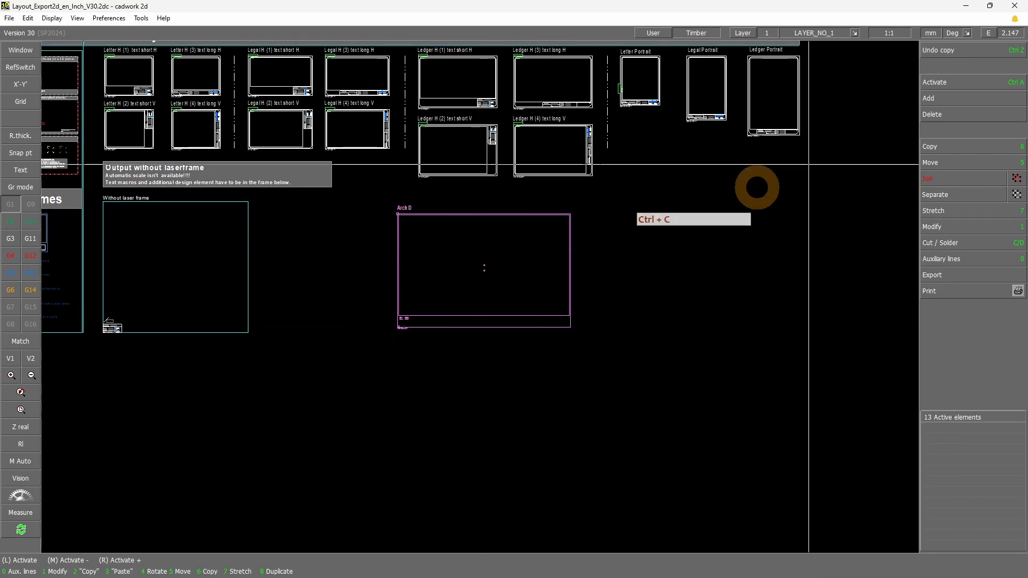
pyautogui.click(966, 6)
# Paste the Arch D layout into the piece-by-piece layout file and place it beside the frame without Laserframe, below Log homes
pyautogui.click(587, 427)
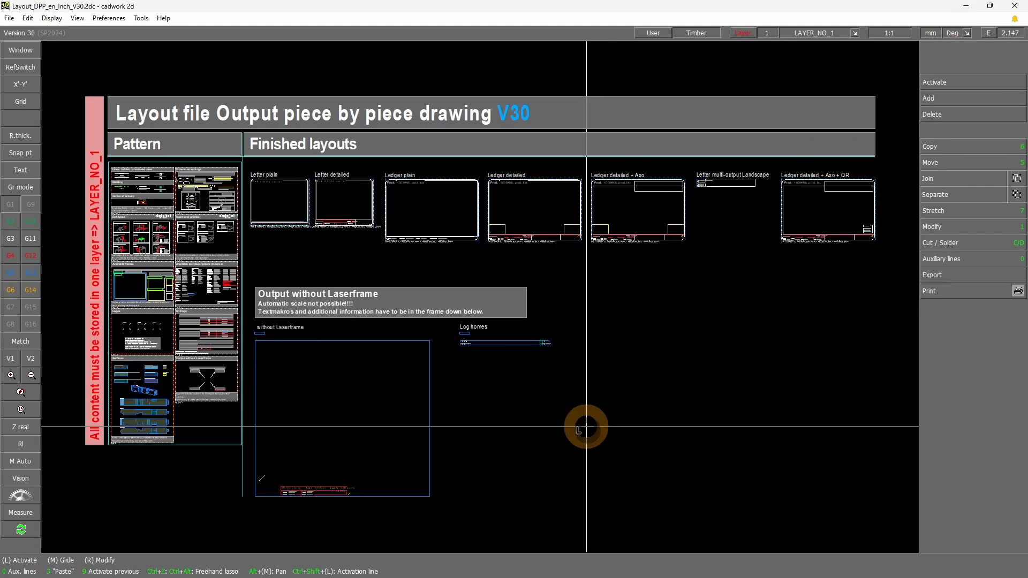
pyautogui.press('Return')
pyautogui.press('KP_1')
pyautogui.press('KP_3')
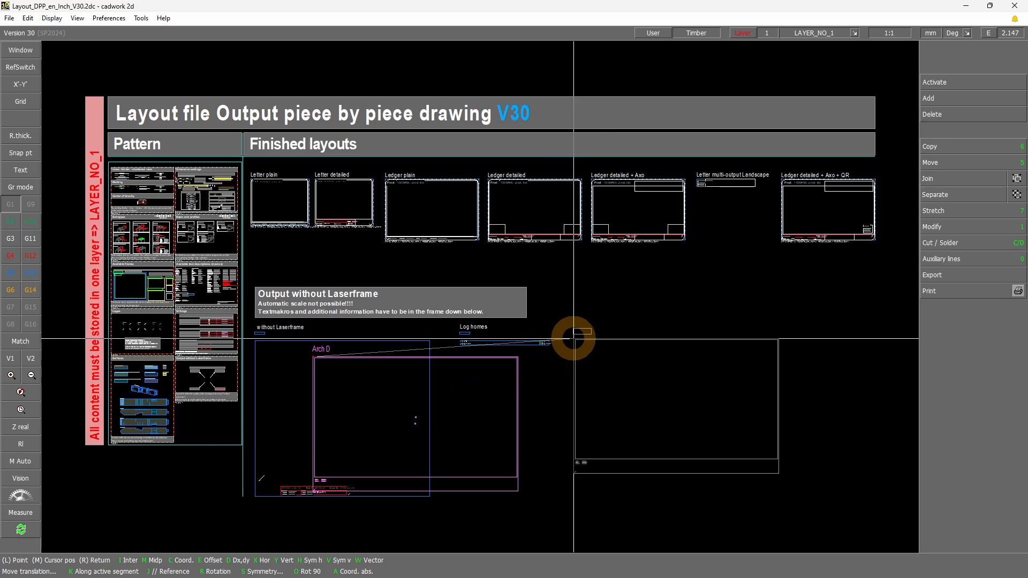
pyautogui.press('x')
pyautogui.click(595, 357)
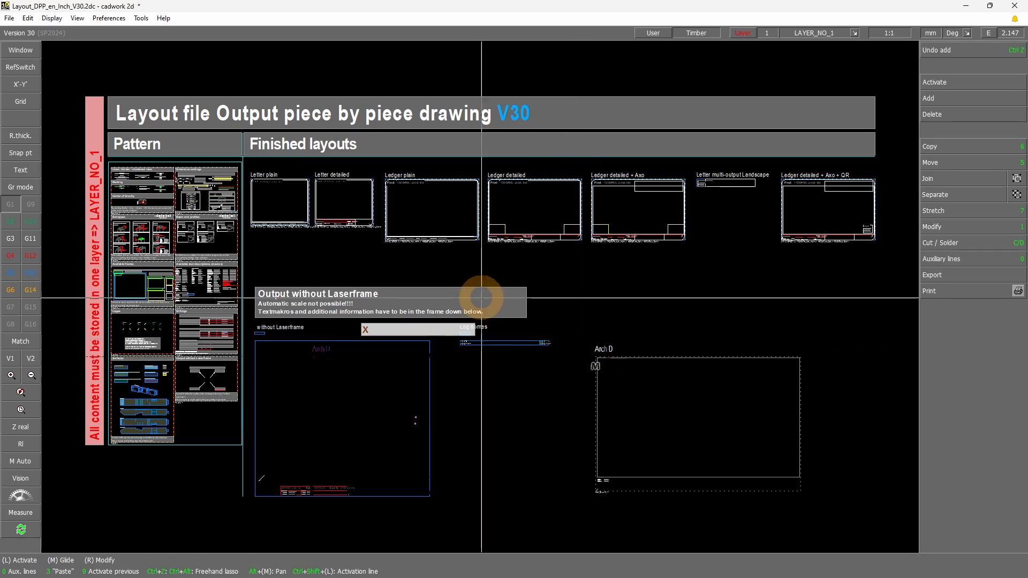
# Change the name attribute of the inner drawing frame in the pasted Arch D layout to 6001#FRAME_DRAWPIECE
pyautogui.scroll(2, 624, 437)
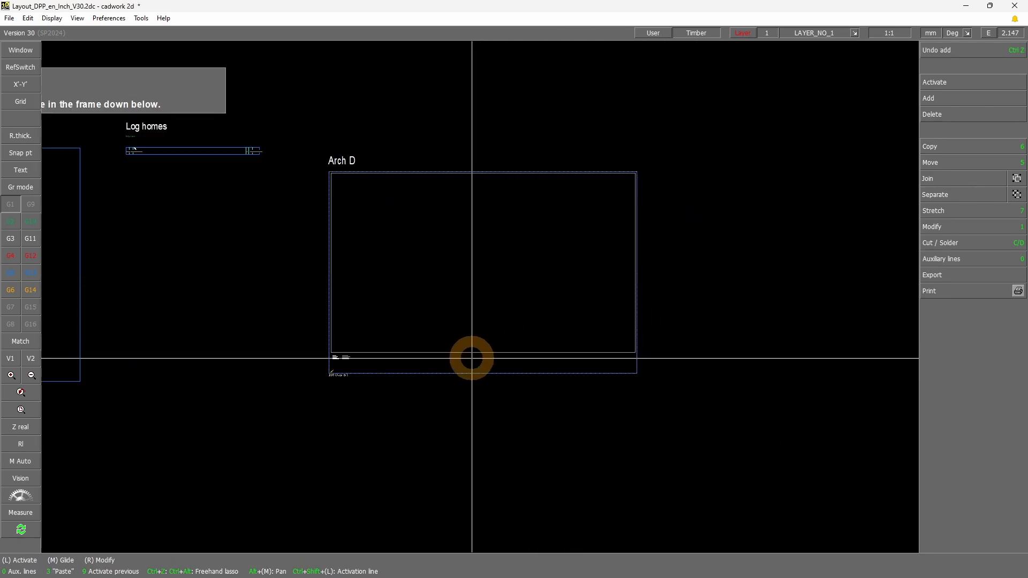
pyautogui.click(473, 352)
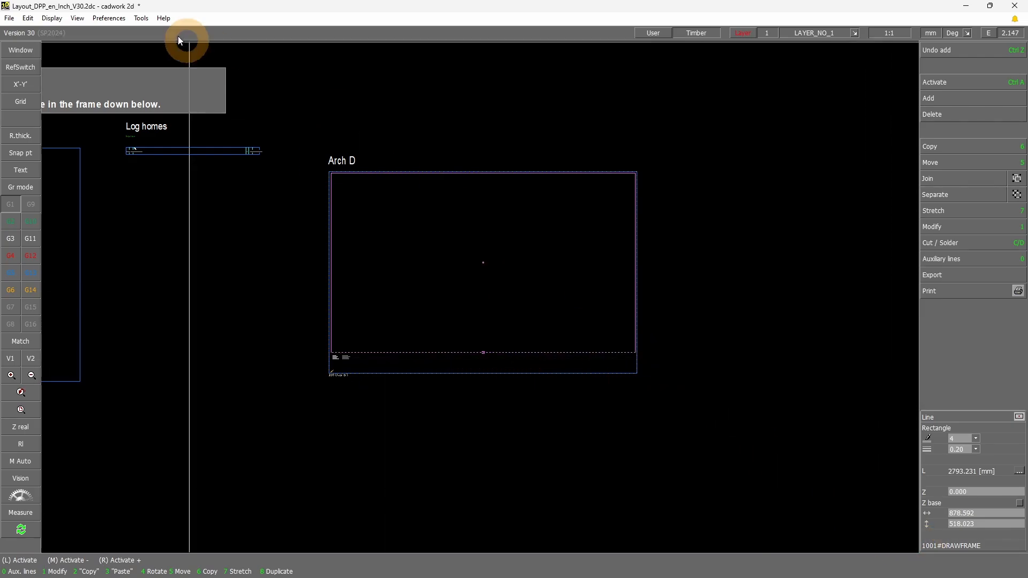
pyautogui.click(943, 228)
pyautogui.click(962, 274)
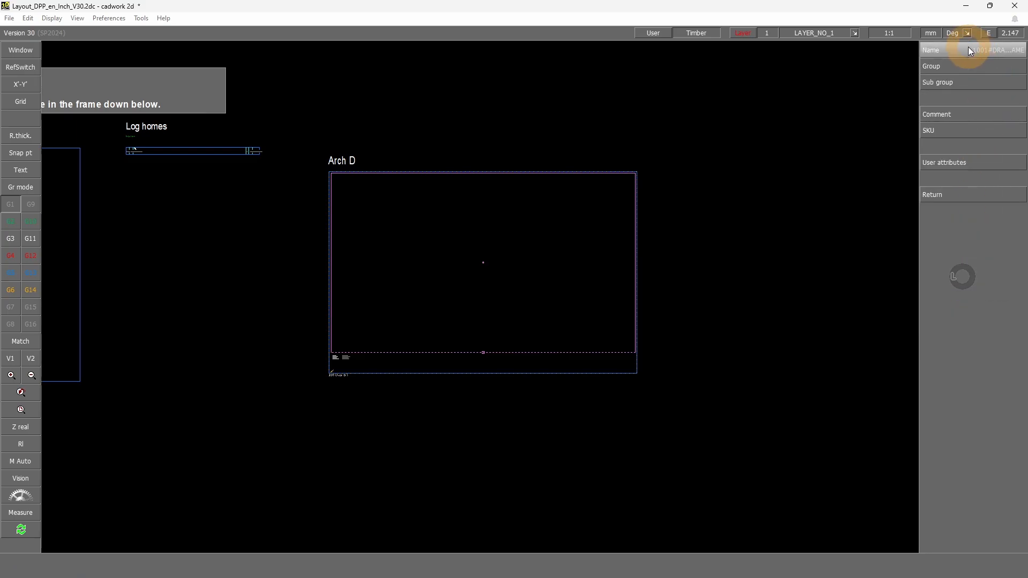
pyautogui.click(972, 57)
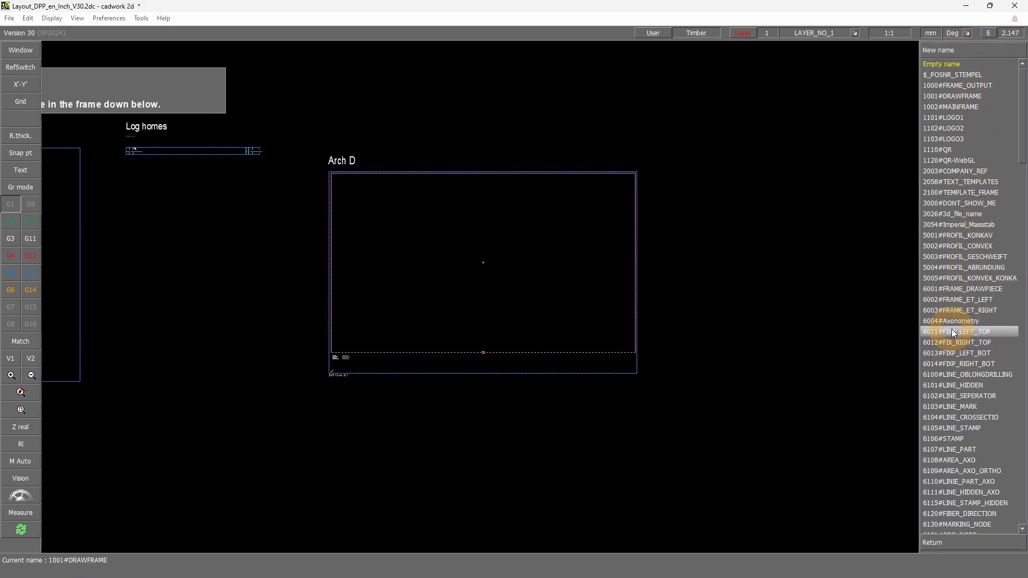
pyautogui.click(946, 294)
pyautogui.rightClick(735, 272)
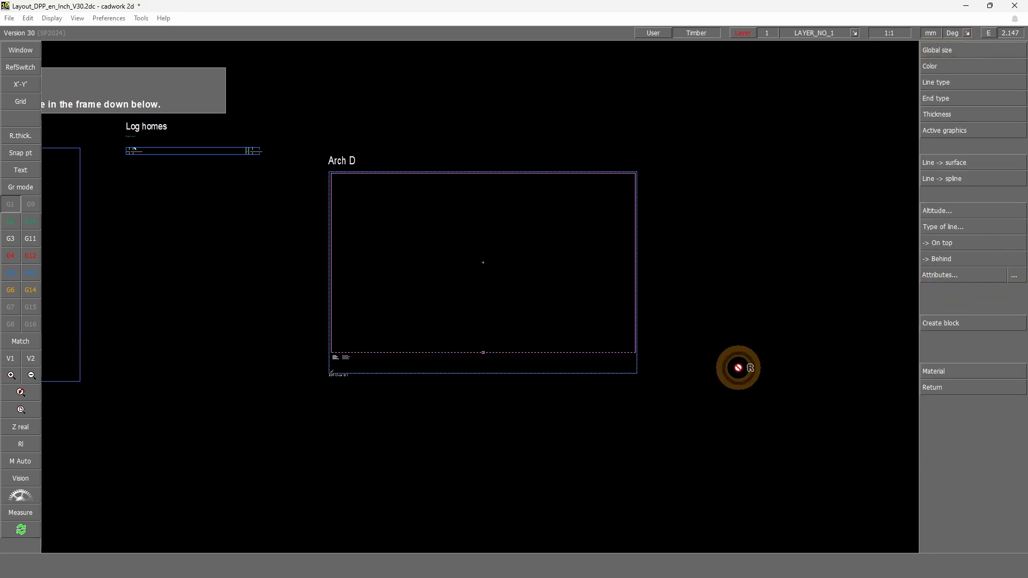
pyautogui.rightClick(739, 368)
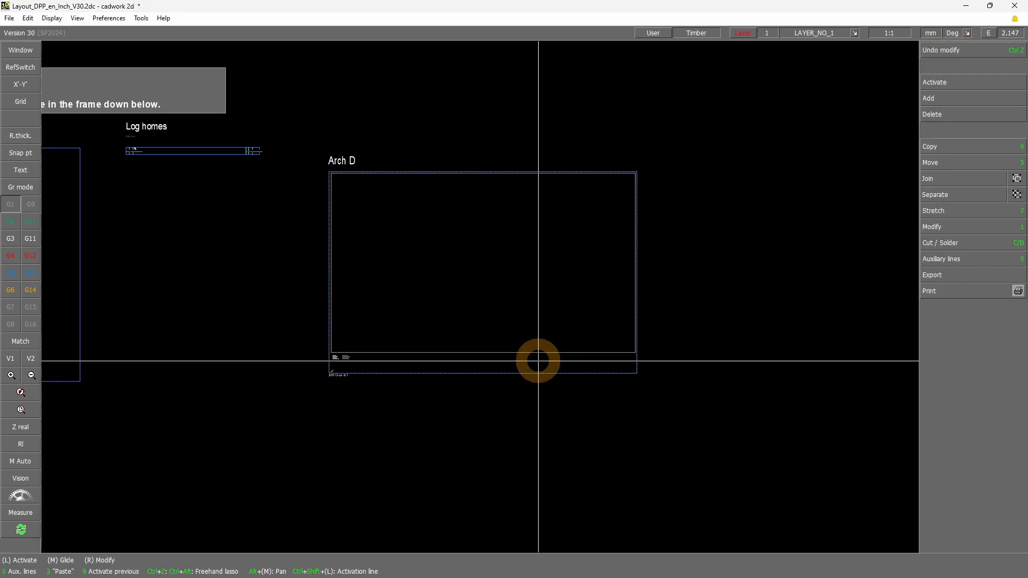
# Examine the Element data macros, such as material, name and group, in the Available text descriptions pattern
pyautogui.scroll(-3, 539, 361)
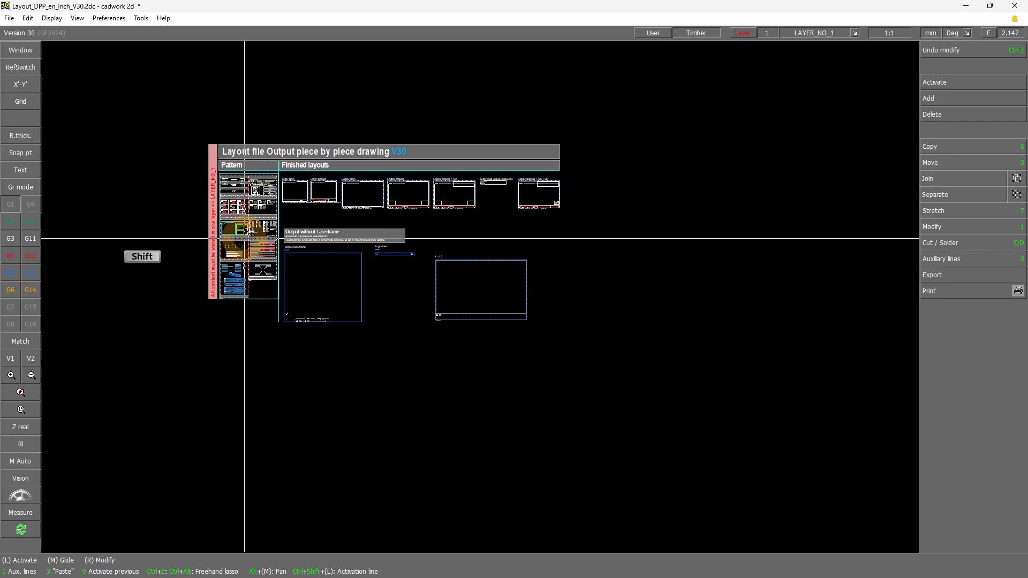
pyautogui.keyDown('shift'); pyautogui.click(284, 214); pyautogui.keyUp('shift')
pyautogui.scroll(5, 422, 275)
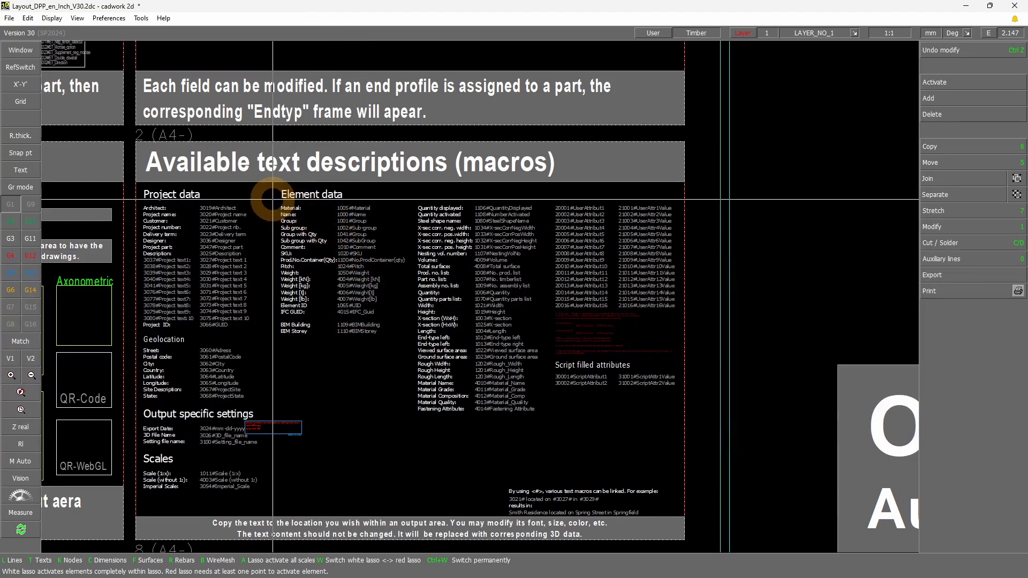
pyautogui.moveTo(274, 200); pyautogui.dragTo(397, 279)
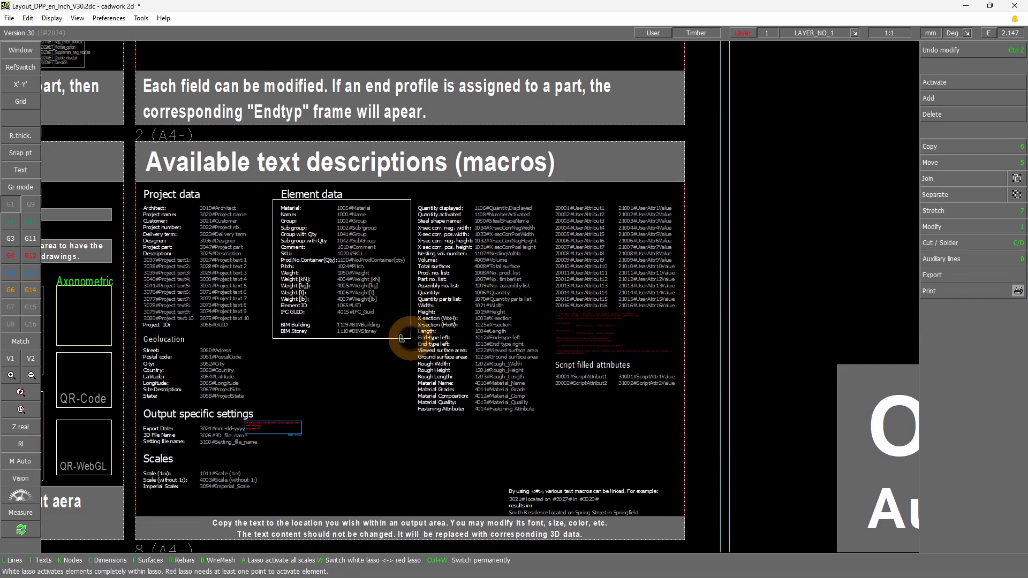
pyautogui.click(403, 337)
pyautogui.keyDown('shift'); pyautogui.click(267, 205); pyautogui.keyUp('shift')
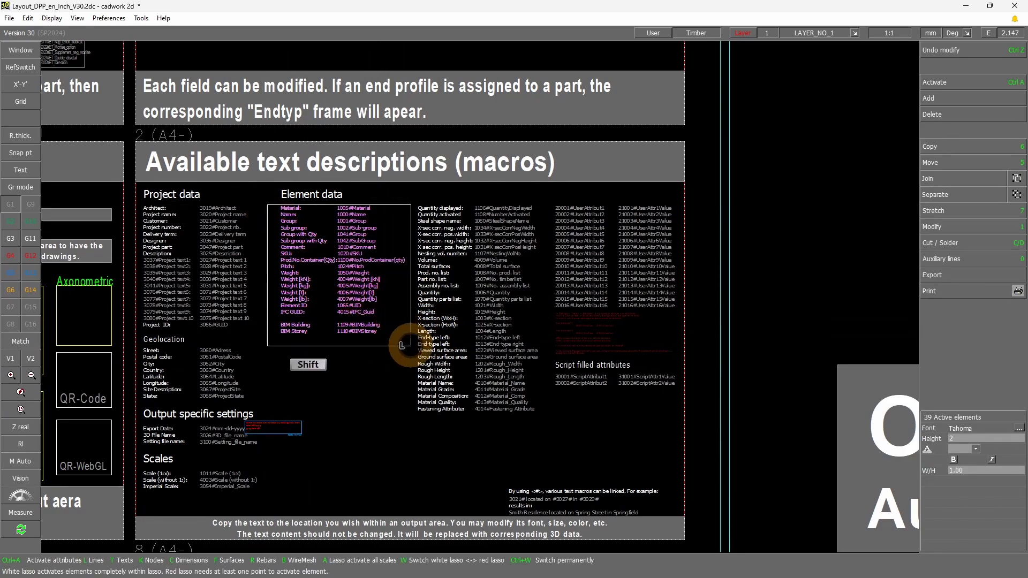
pyautogui.keyDown('shift'); pyautogui.click(402, 345); pyautogui.keyUp('shift')
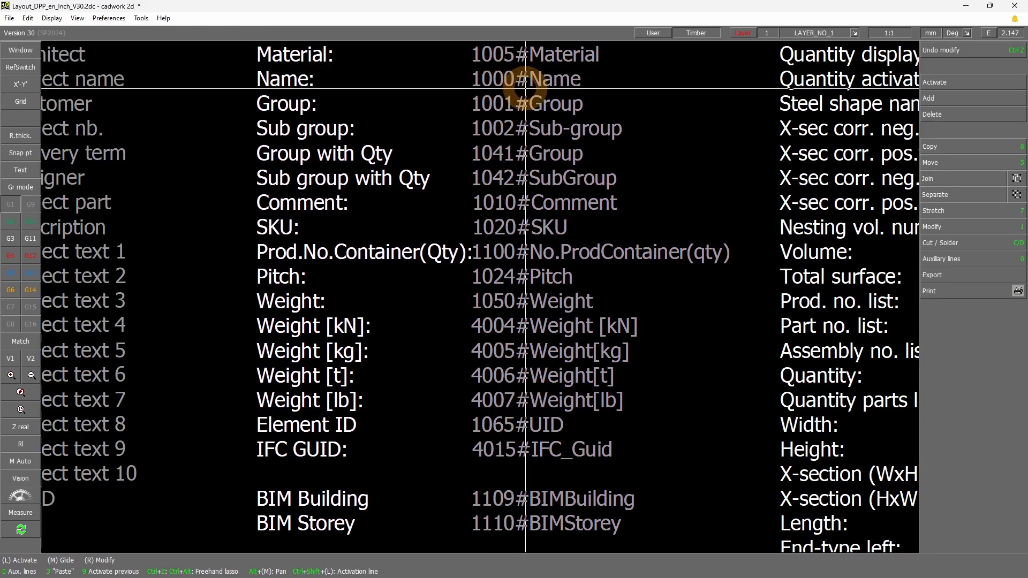
pyautogui.scroll(-1, 523, 230)
pyautogui.scroll(-3, 576, 334)
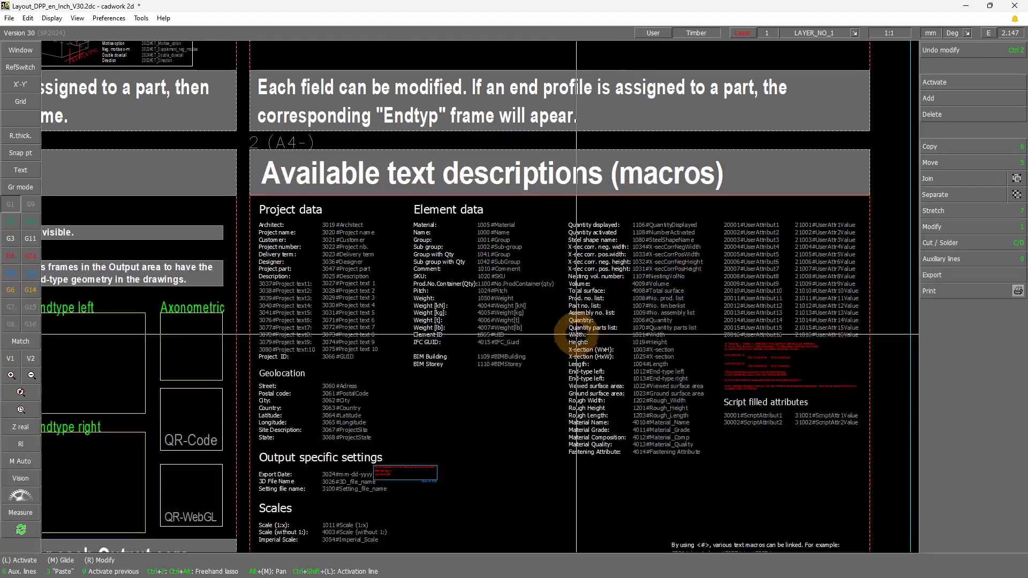
# Review the user attribute and script-filled attribute macros, including the red note on adding new user attributes
pyautogui.moveTo(709, 210)
pyautogui.keyDown('shift'); pyautogui.mouseDown()
pyautogui.moveTo(844, 337)
pyautogui.moveTo(863, 440)
pyautogui.mouseUp(); pyautogui.keyUp('shift')
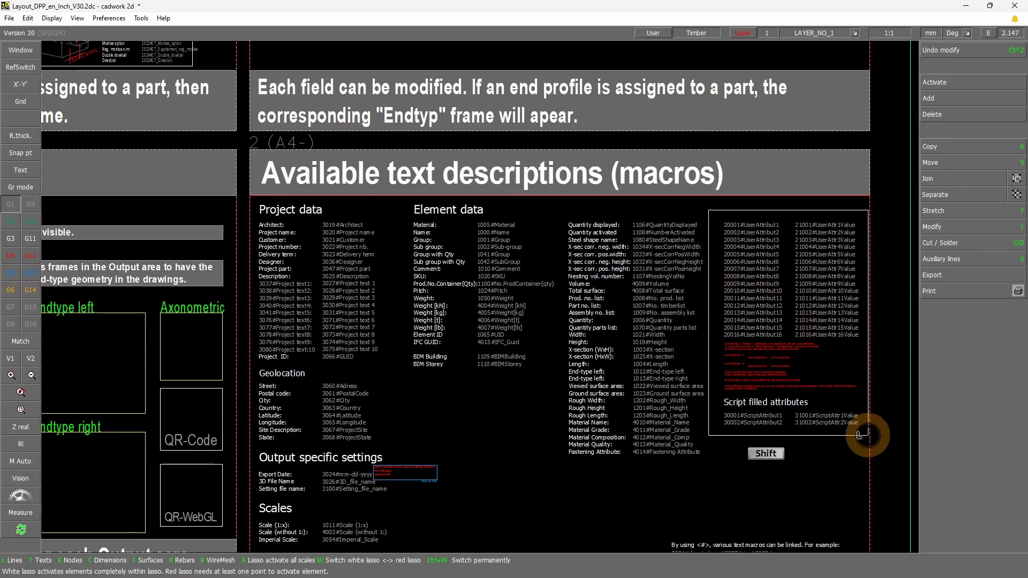
pyautogui.keyDown('shift'); pyautogui.moveTo(862, 435); pyautogui.dragTo(863, 436); pyautogui.keyUp('shift')
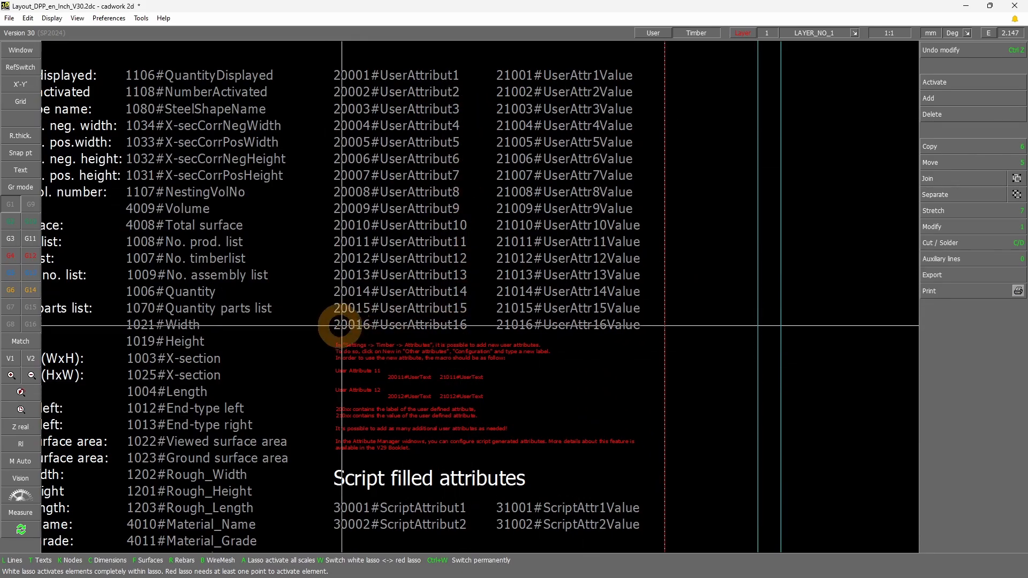
pyautogui.moveTo(318, 335); pyautogui.dragTo(649, 467)
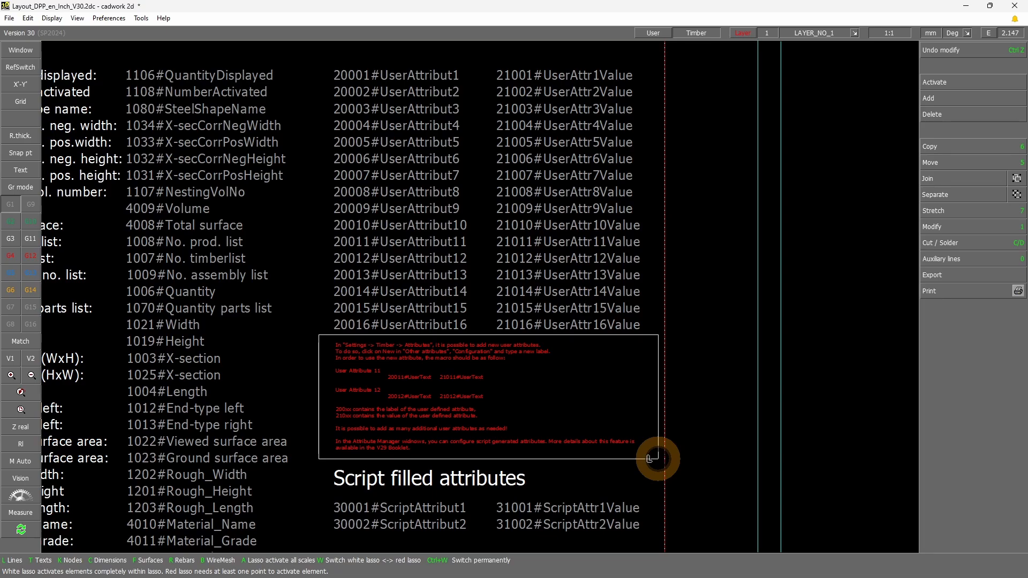
pyautogui.moveTo(650, 459)
pyautogui.mouseDown()
pyautogui.moveTo(654, 524)
pyautogui.moveTo(664, 338)
pyautogui.mouseUp()
pyautogui.scroll(-3, 362, 348)
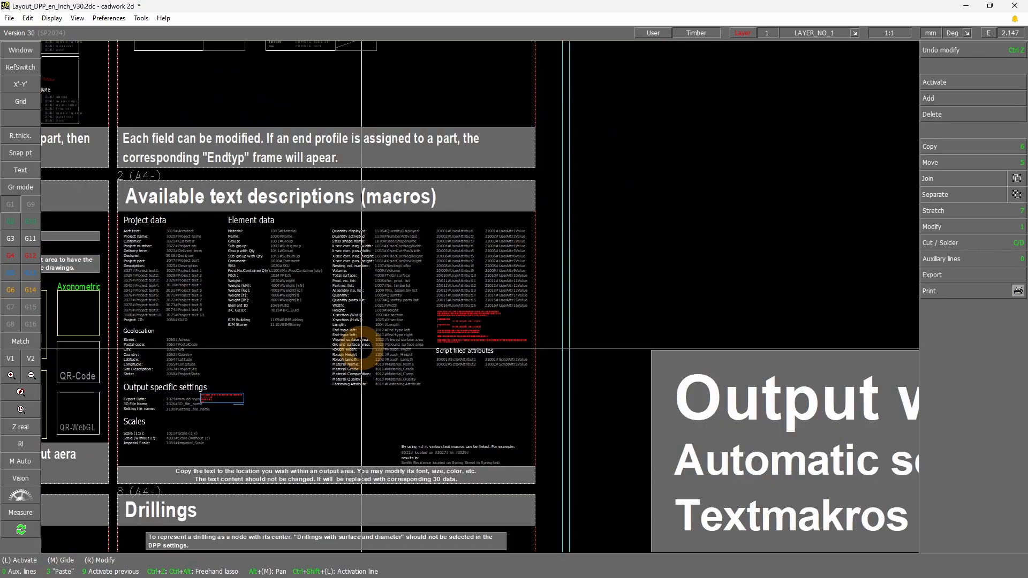
pyautogui.scroll(-3, 362, 349)
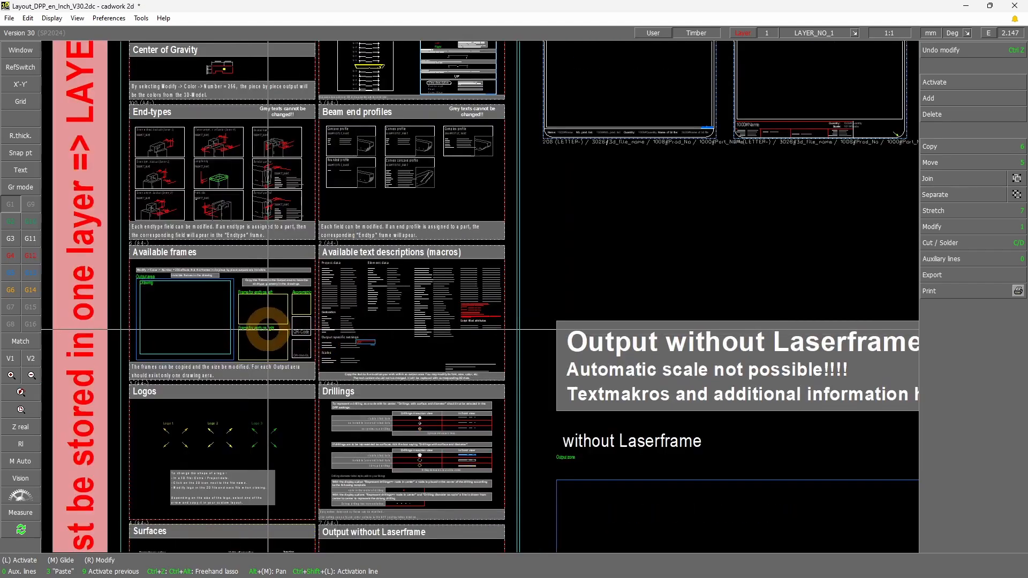
# Copy the endtype left, endtype right, axonometric and QR-code frames from the Available frames pattern into the Arch D drawing frame
pyautogui.scroll(2, 480, 298)
pyautogui.scroll(1, 480, 297)
pyautogui.click(520, 300)
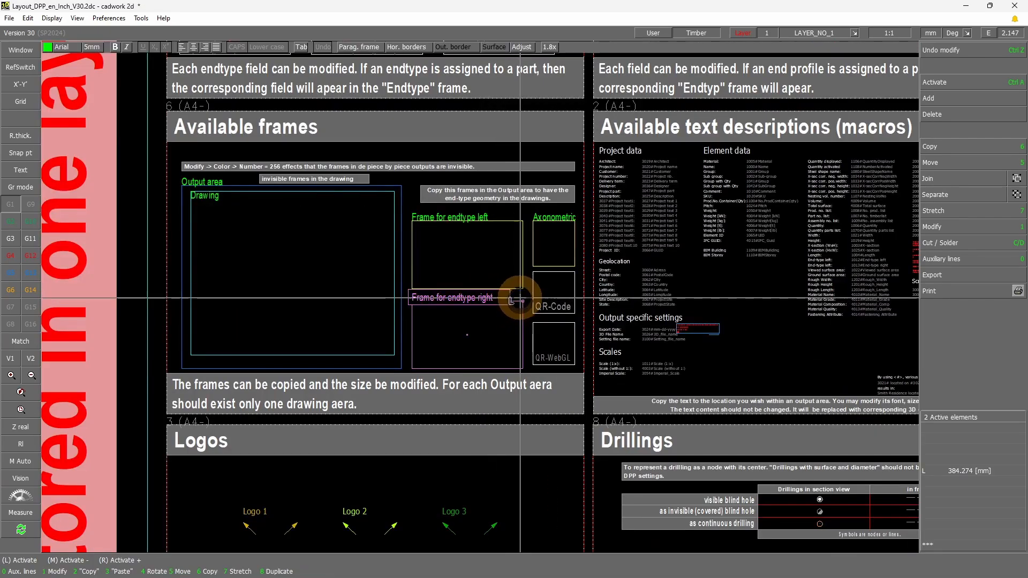
pyautogui.rightClick(525, 288)
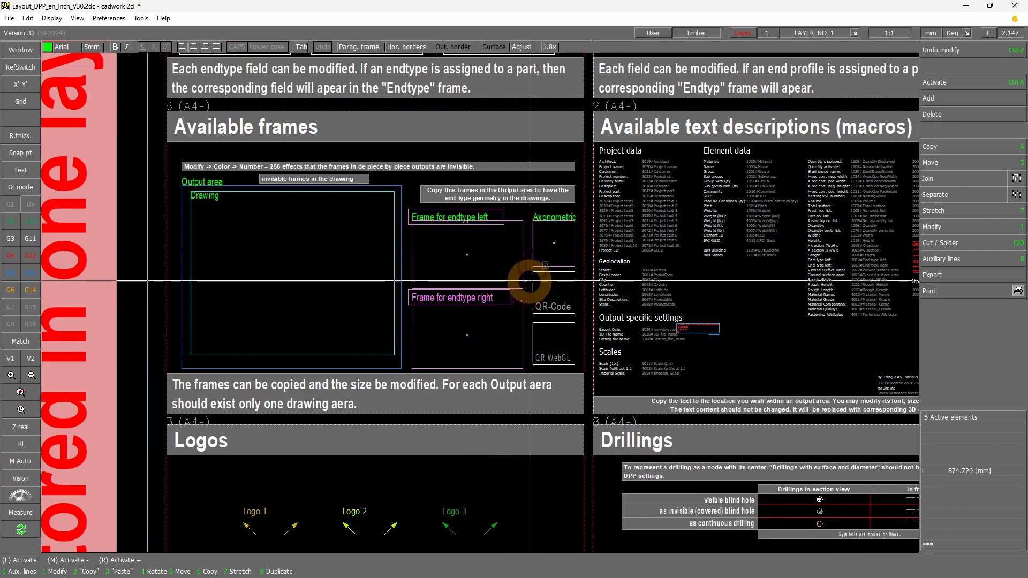
pyautogui.rightClick(532, 276)
pyautogui.rightClick(532, 281)
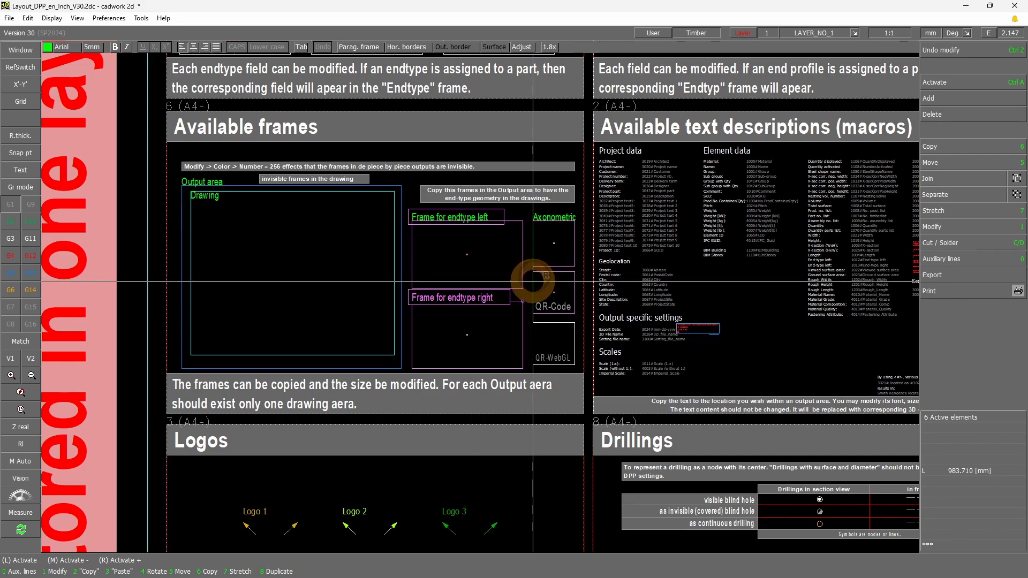
pyautogui.press('6')
pyautogui.scroll(-3, 517, 294)
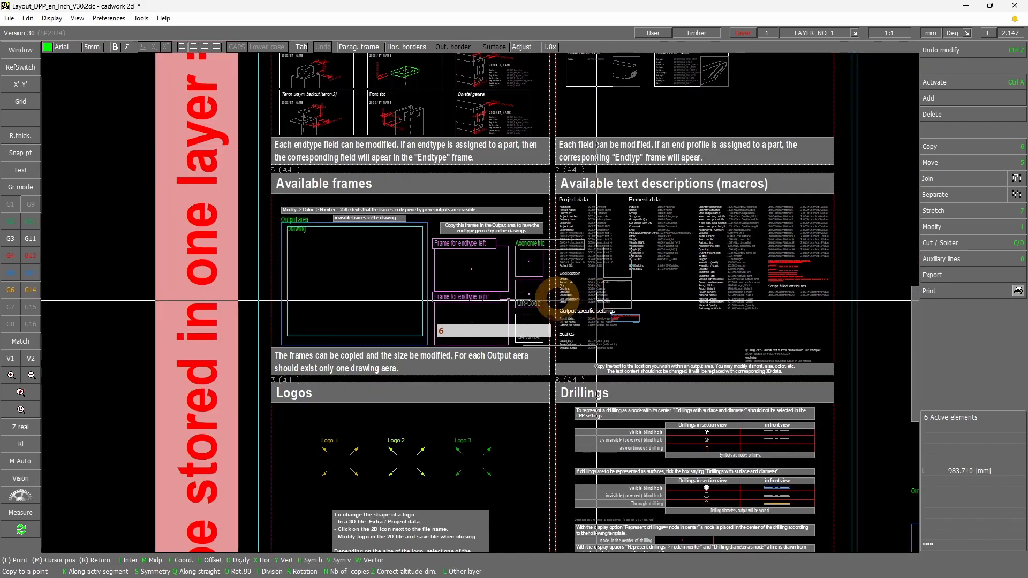
pyautogui.scroll(-2, 517, 298)
pyautogui.scroll(-2, 689, 368)
pyautogui.scroll(6, 471, 298)
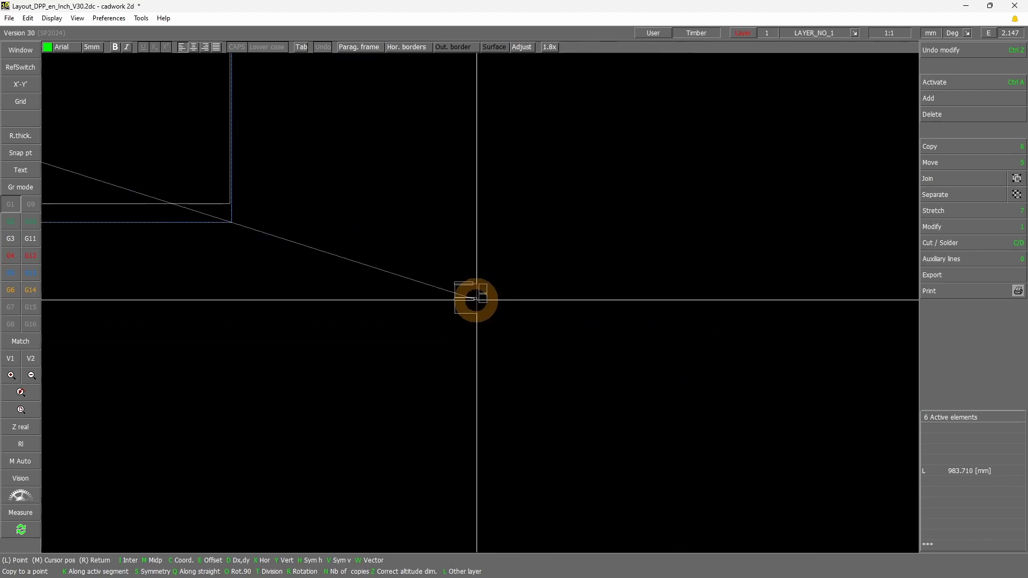
pyautogui.scroll(3, 366, 260)
pyautogui.scroll(-2, 322, 252)
pyautogui.scroll(3, 504, 299)
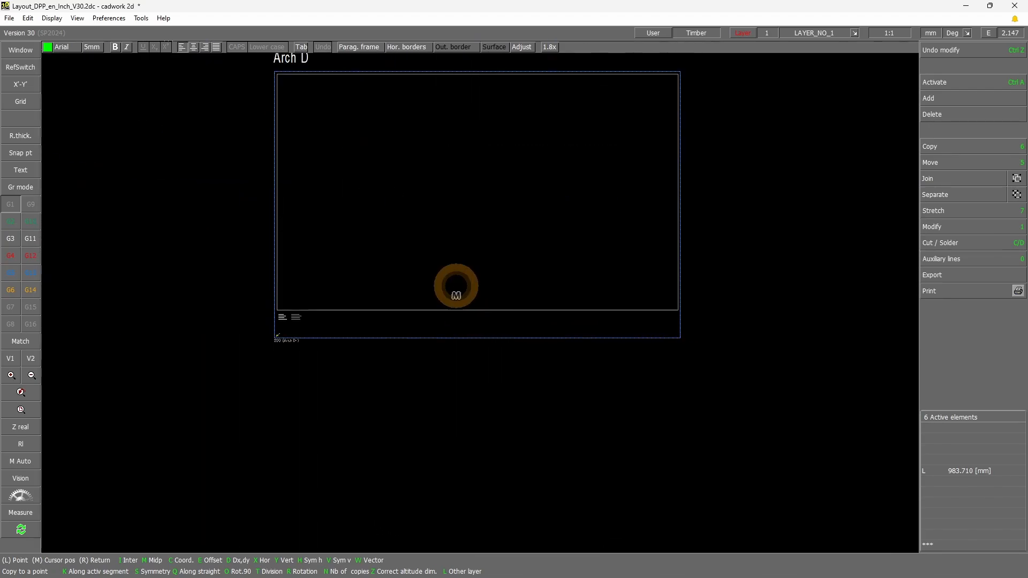
pyautogui.middleClick(457, 286)
pyautogui.scroll(2, 486, 253)
pyautogui.click(484, 339)
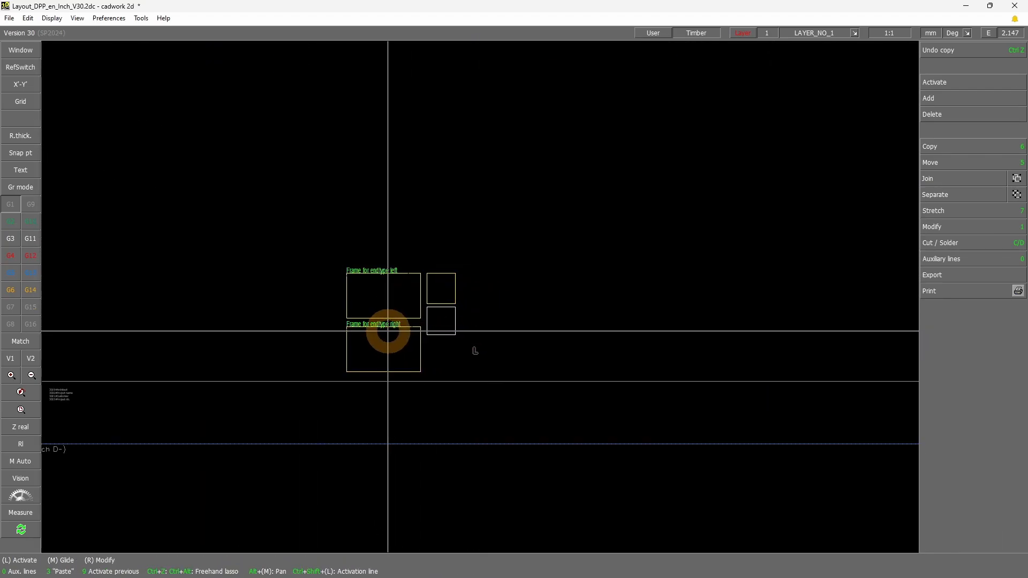
# Toggle the Join mode and move the endtype right frame with its label into the lower-right corner of the Arch D drawing frame
pyautogui.click(369, 321)
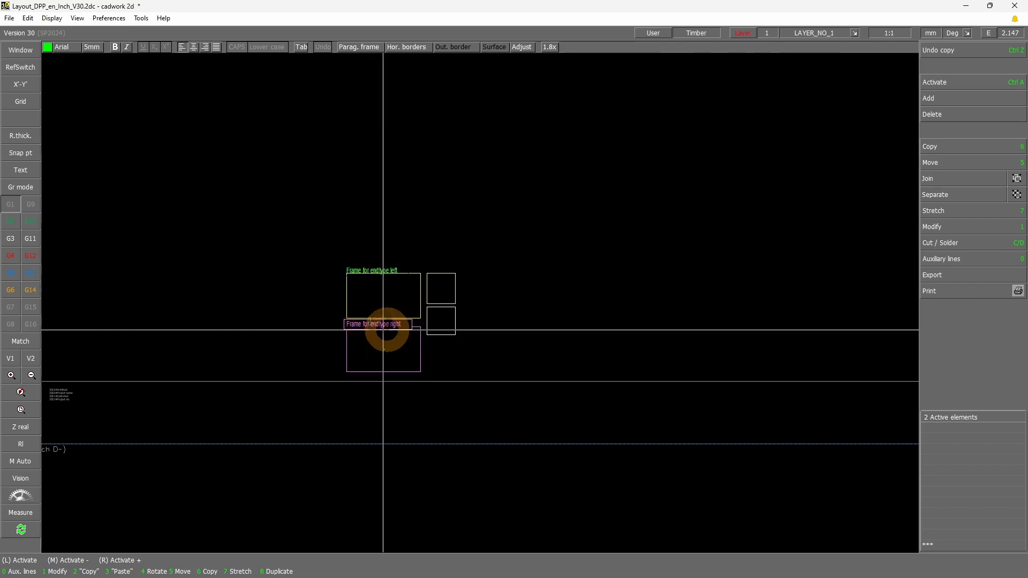
pyautogui.click(1017, 179)
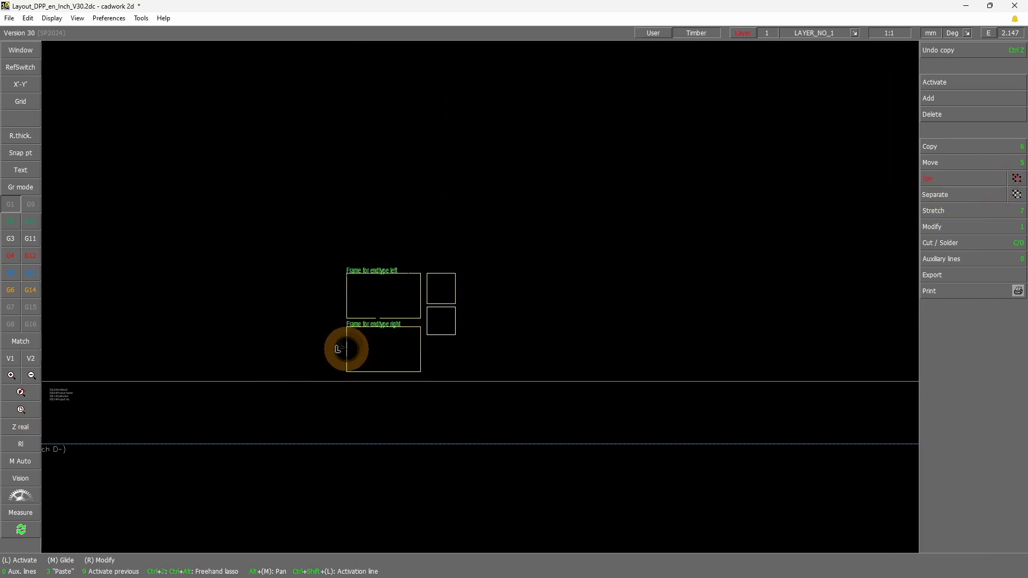
pyautogui.click(363, 322)
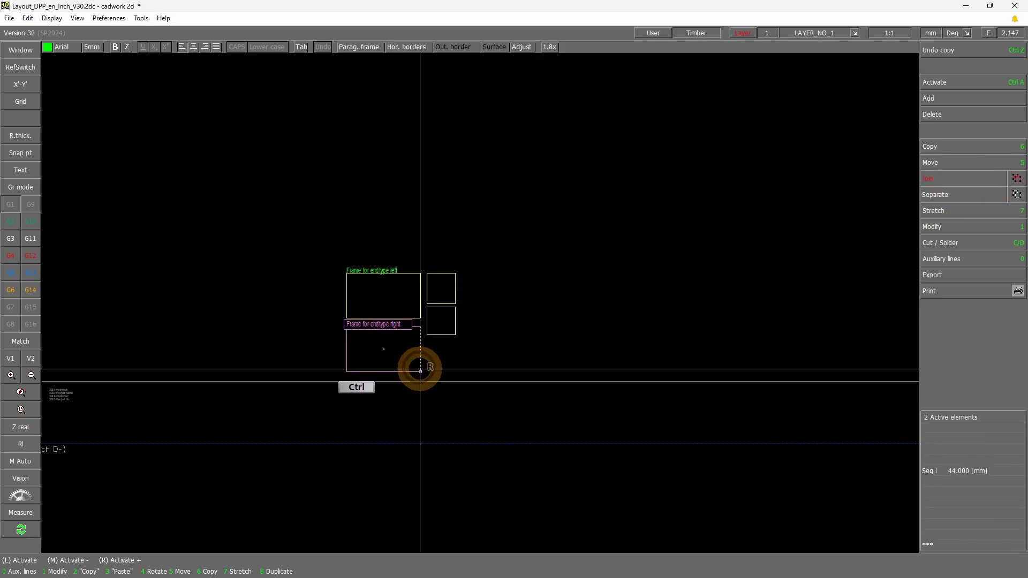
pyautogui.press('5')
pyautogui.scroll(-2, 541, 356)
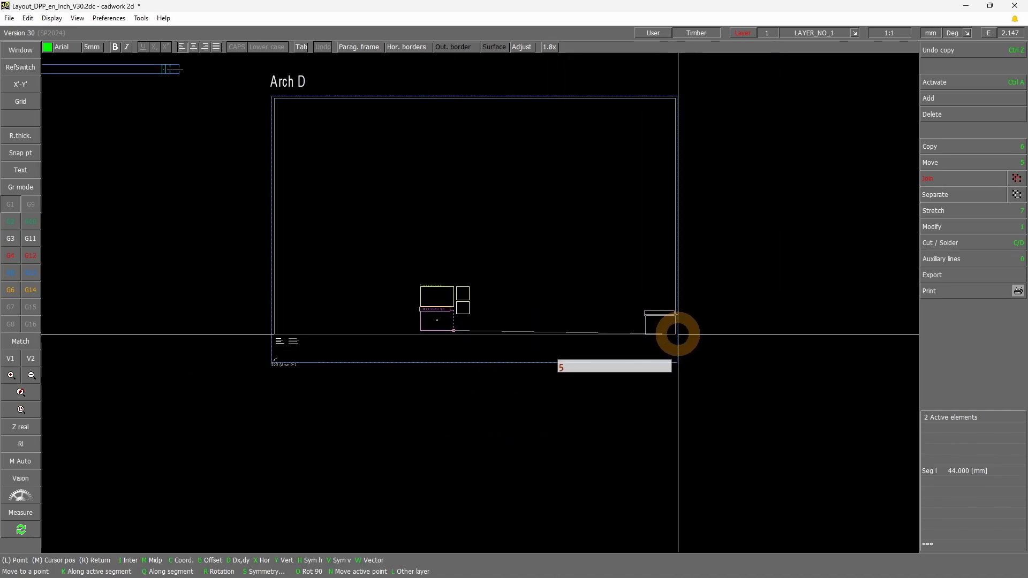
pyautogui.click(675, 335)
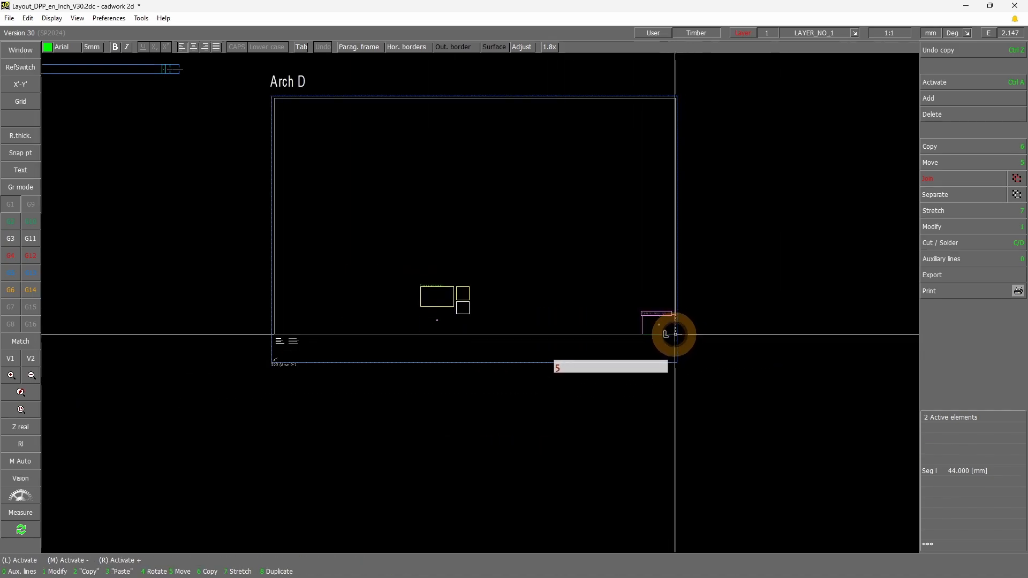
# Move the endtype left frame with its label into the Arch D drawing frame's lower-left corner and stretch it to about 117 × 67 mm
pyautogui.rightClick(415, 283)
pyautogui.press('5')
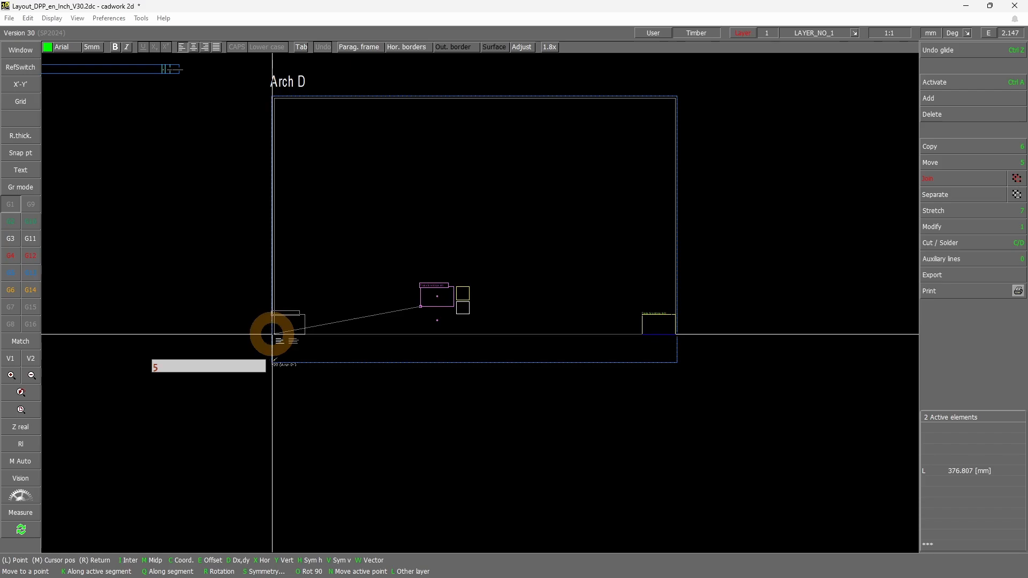
pyautogui.click(275, 334)
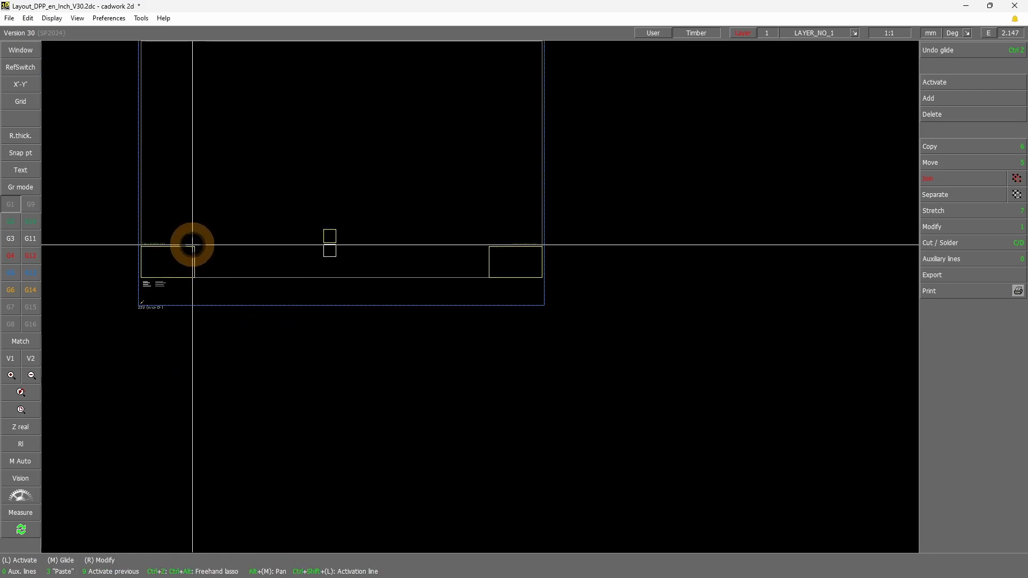
pyautogui.click(194, 247)
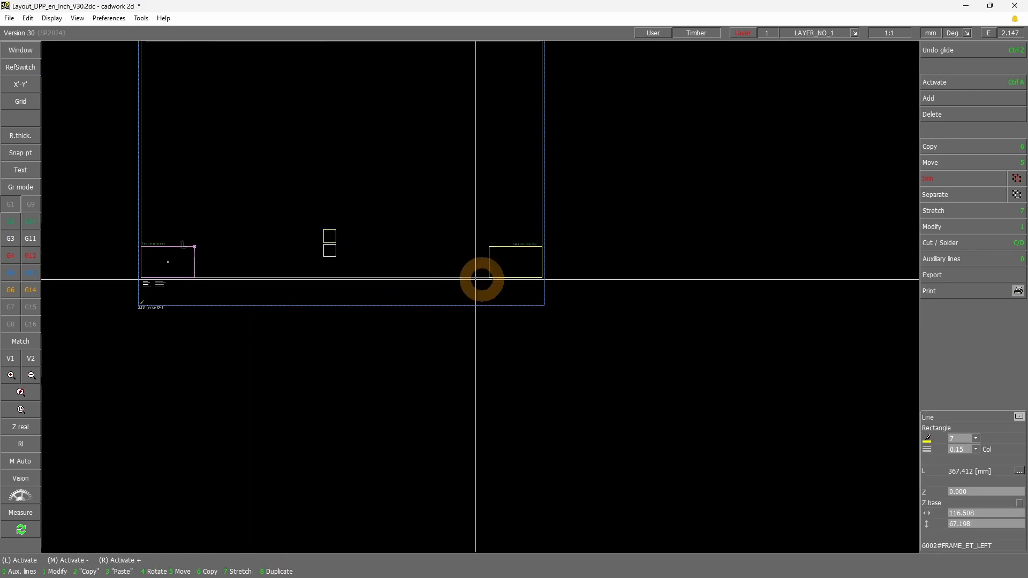
# Set the colour of both the endtype left and endtype right frames to number 256
pyautogui.click(490, 249)
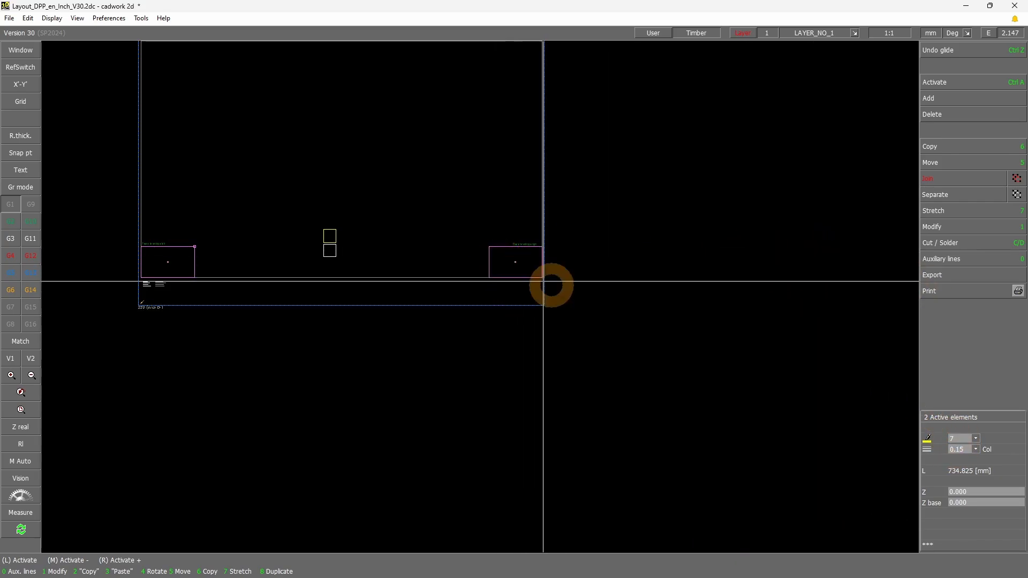
pyautogui.click(975, 443)
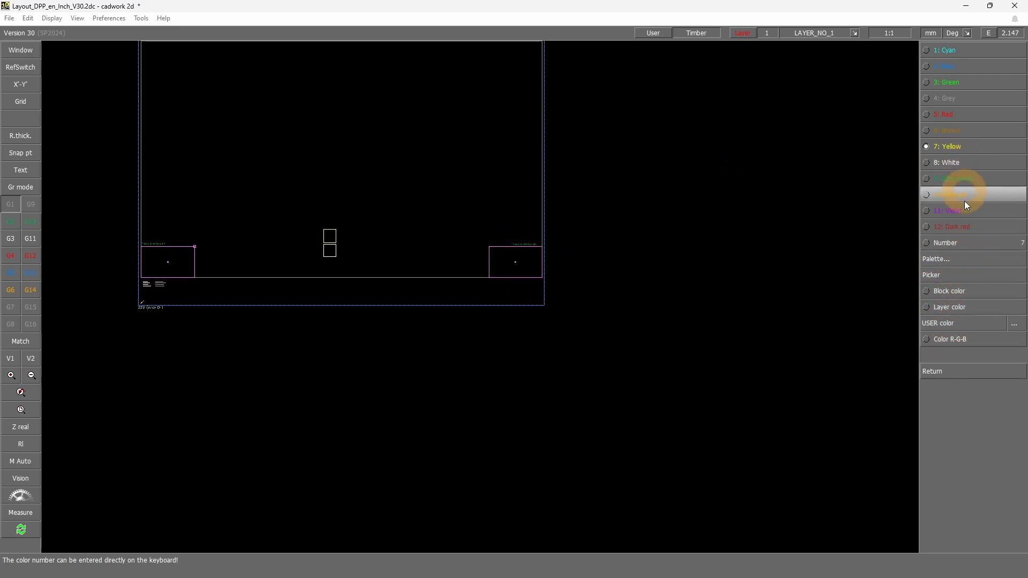
pyautogui.click(955, 263)
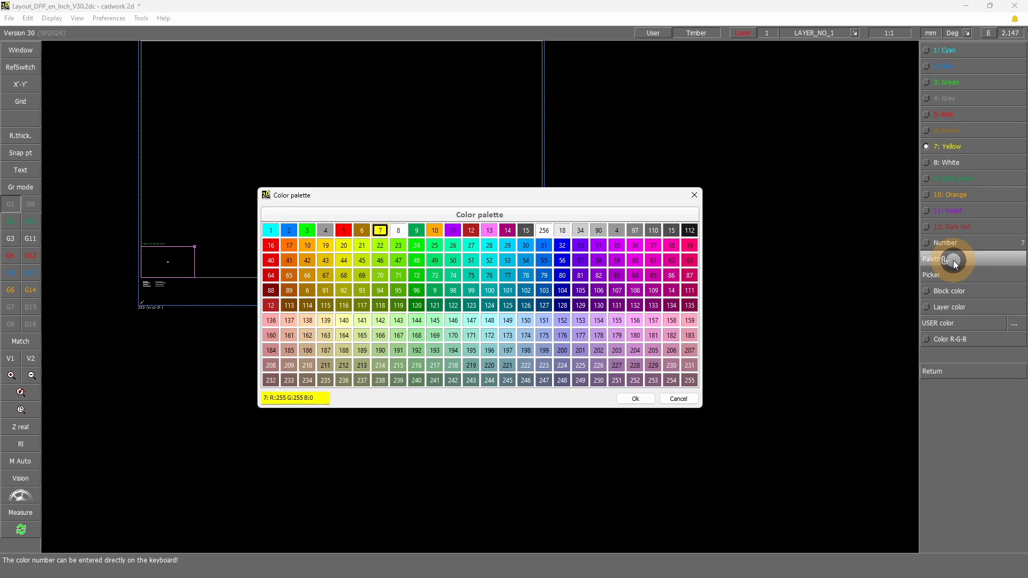
pyautogui.press('KP_2')
pyautogui.press('KP_2')
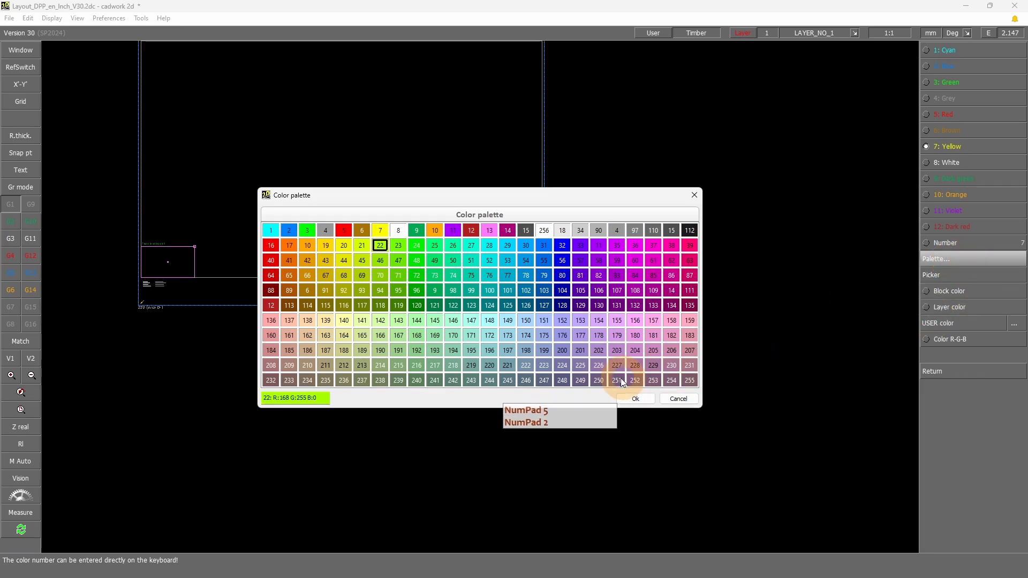
pyautogui.click(650, 400)
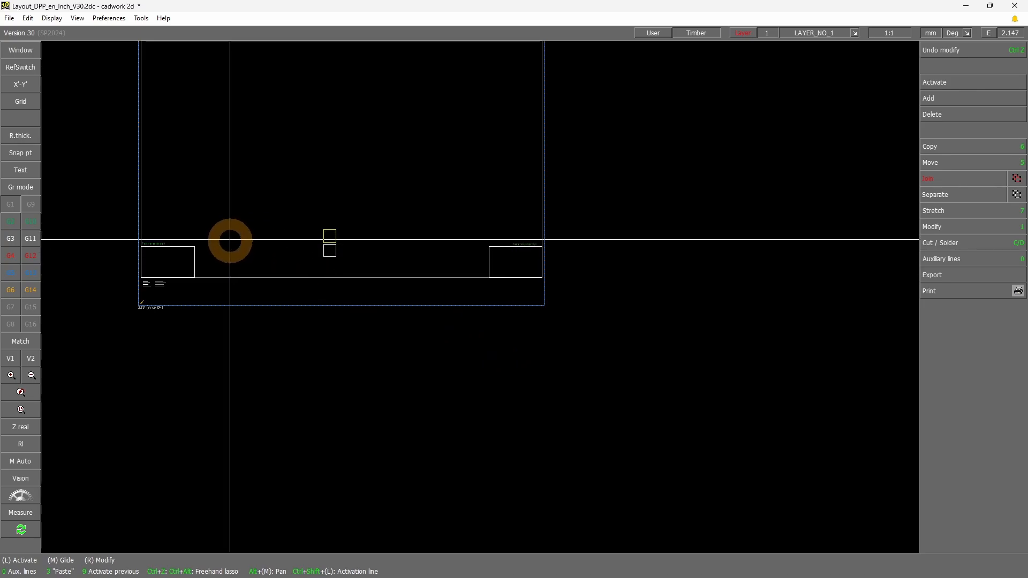
pyautogui.click(198, 243)
pyautogui.click(177, 232)
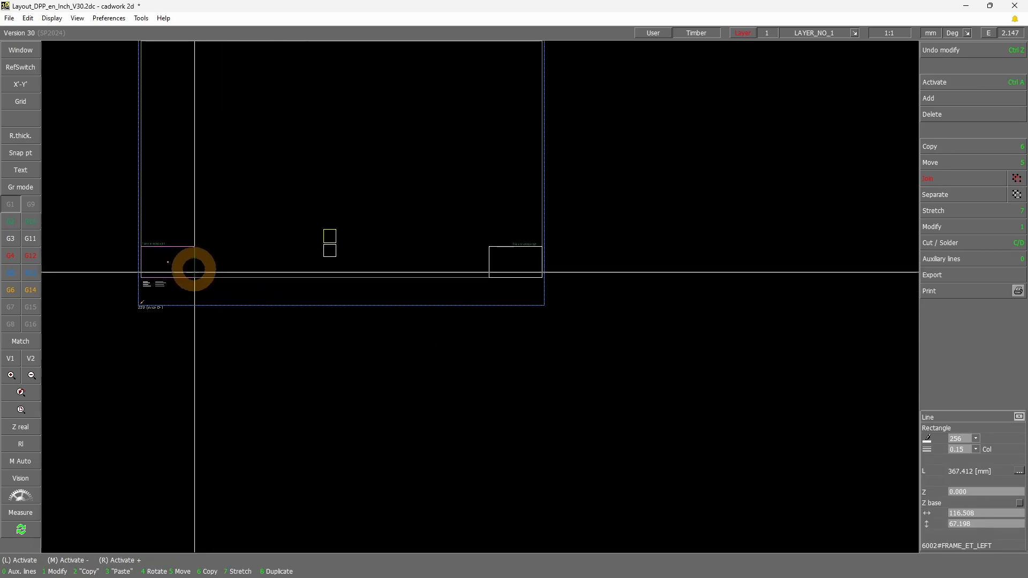
pyautogui.scroll(2, 486, 301)
pyautogui.doubleClick(496, 308)
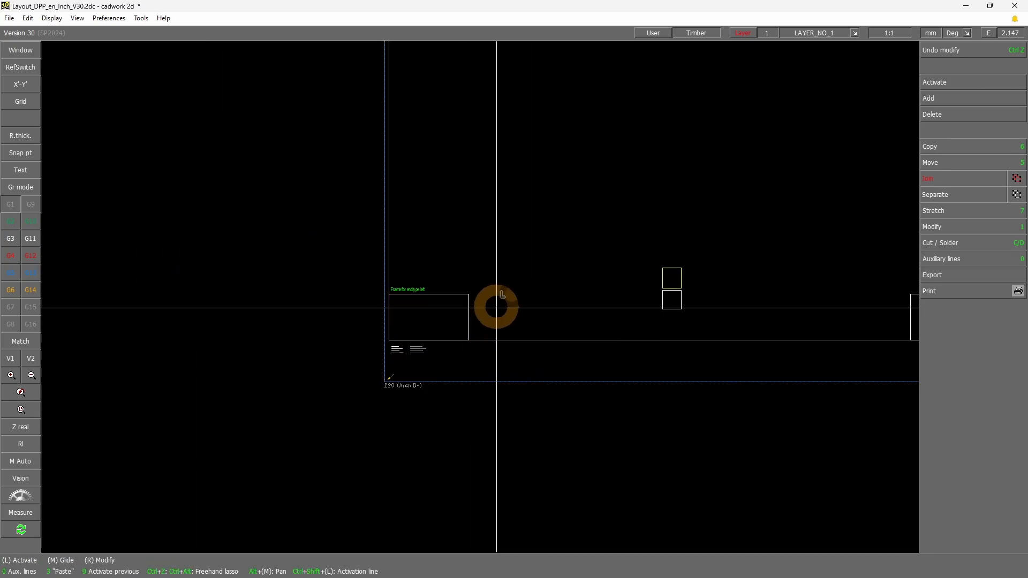
pyautogui.click(462, 294)
pyautogui.doubleClick(532, 439)
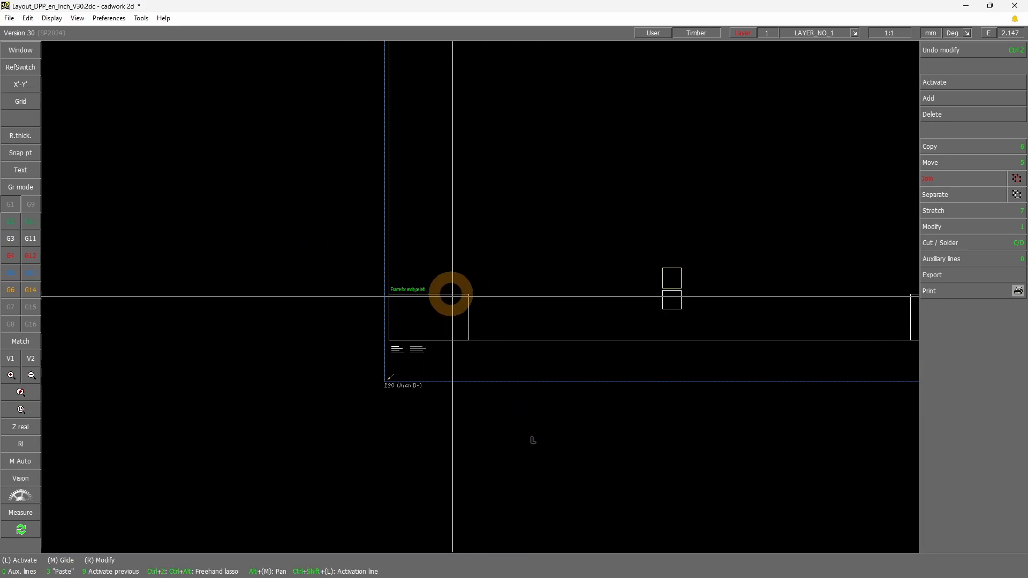
pyautogui.scroll(-2, 474, 304)
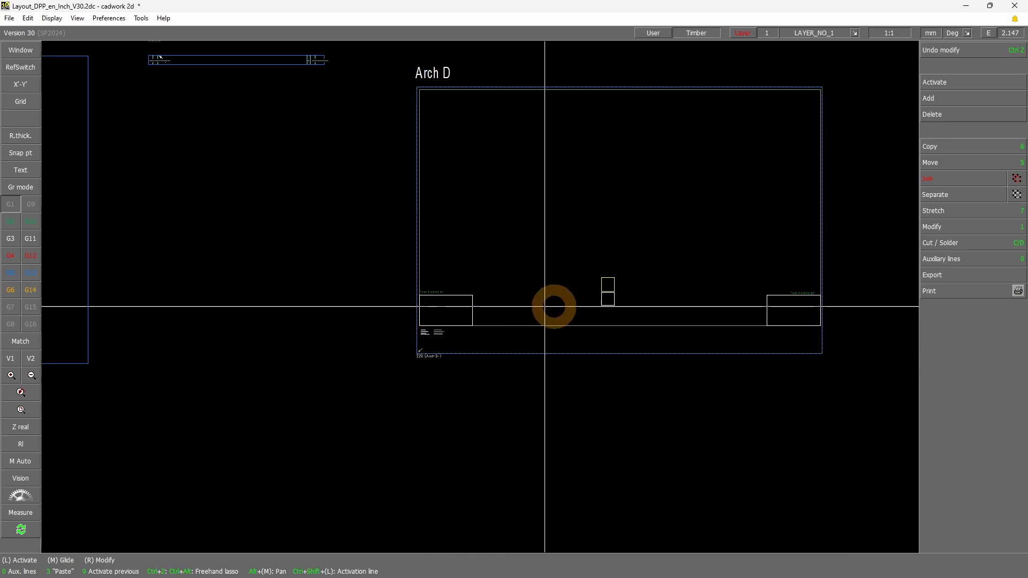
pyautogui.click(458, 297)
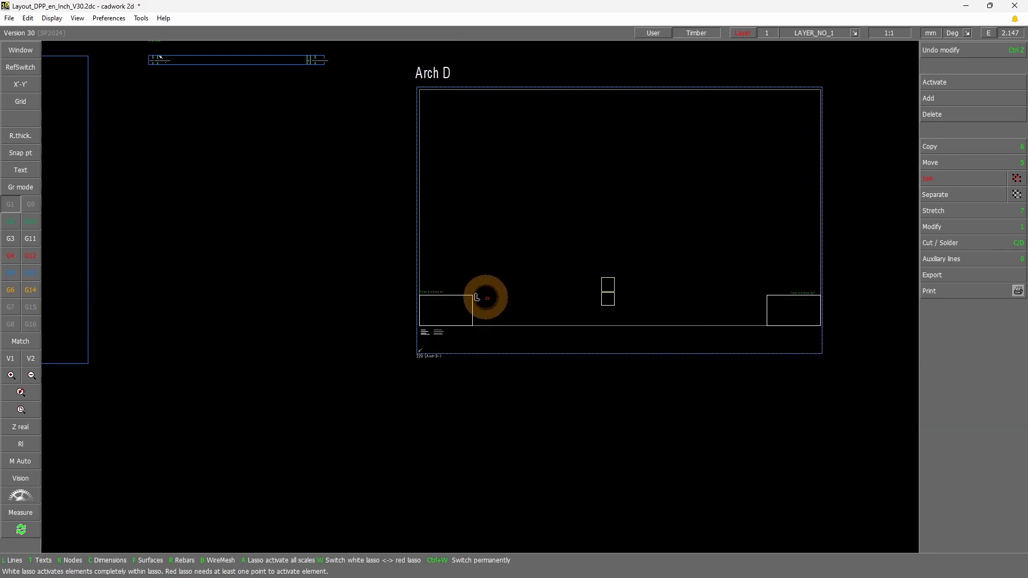
pyautogui.click(555, 408)
# Move the axonometric frame into the upper-right corner of the Arch D drawing frame
pyautogui.scroll(1, 607, 298)
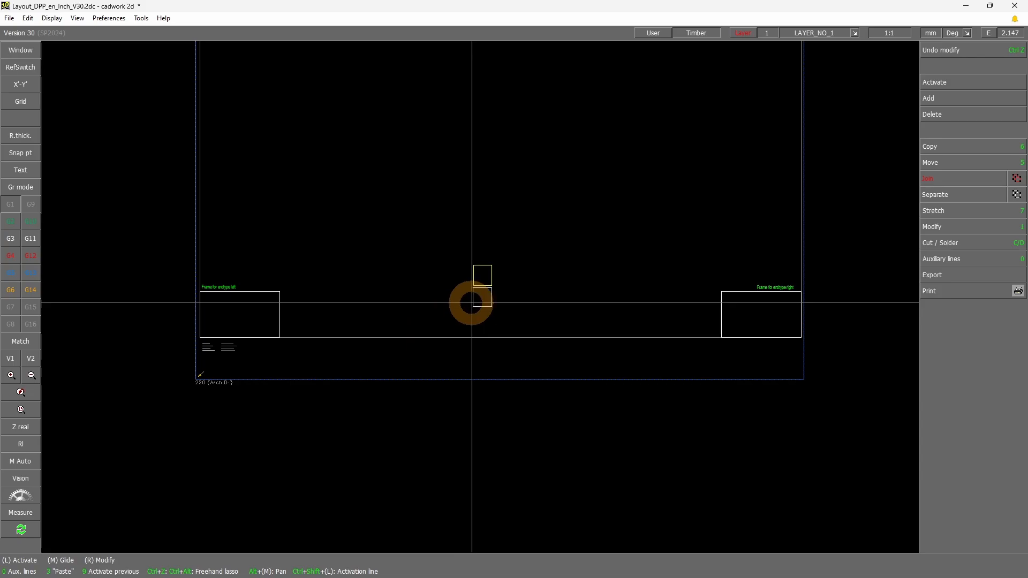
pyautogui.click(493, 267)
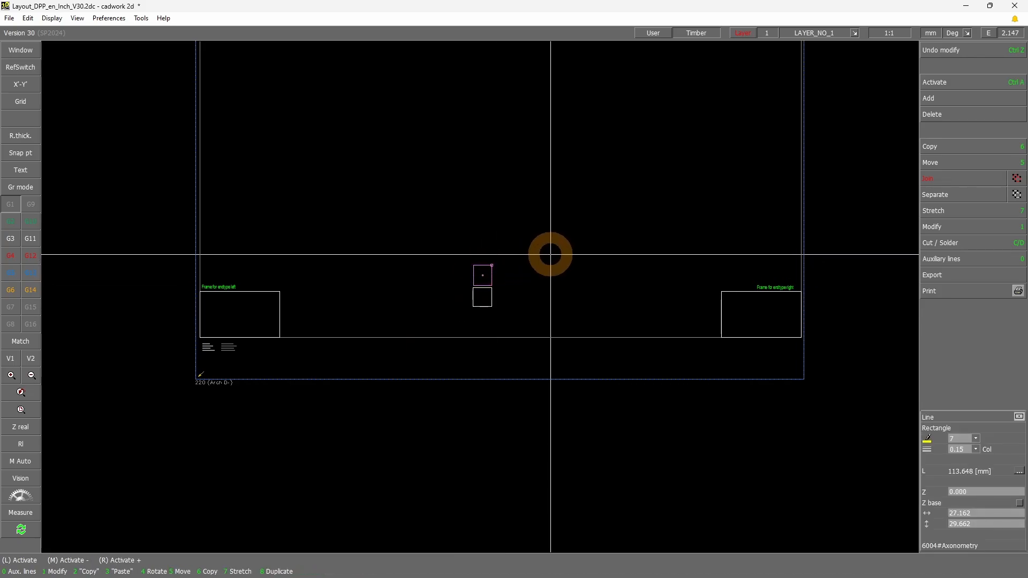
pyautogui.press('5')
pyautogui.scroll(-1, 621, 188)
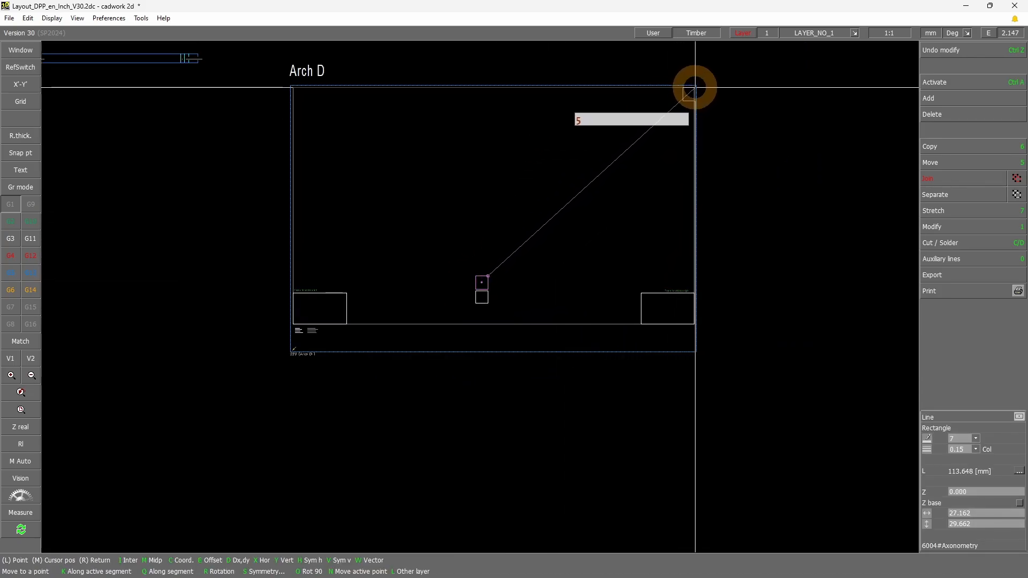
pyautogui.click(688, 95)
# Stretch the axonometric frame to about 346 × 67 mm and set its colour to 256
pyautogui.press('7')
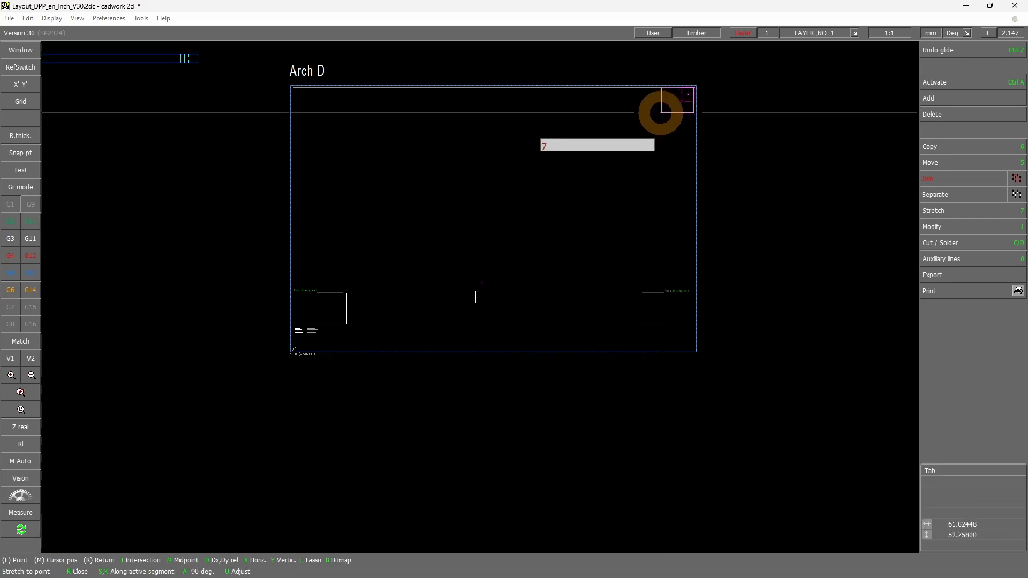
pyautogui.click(536, 117)
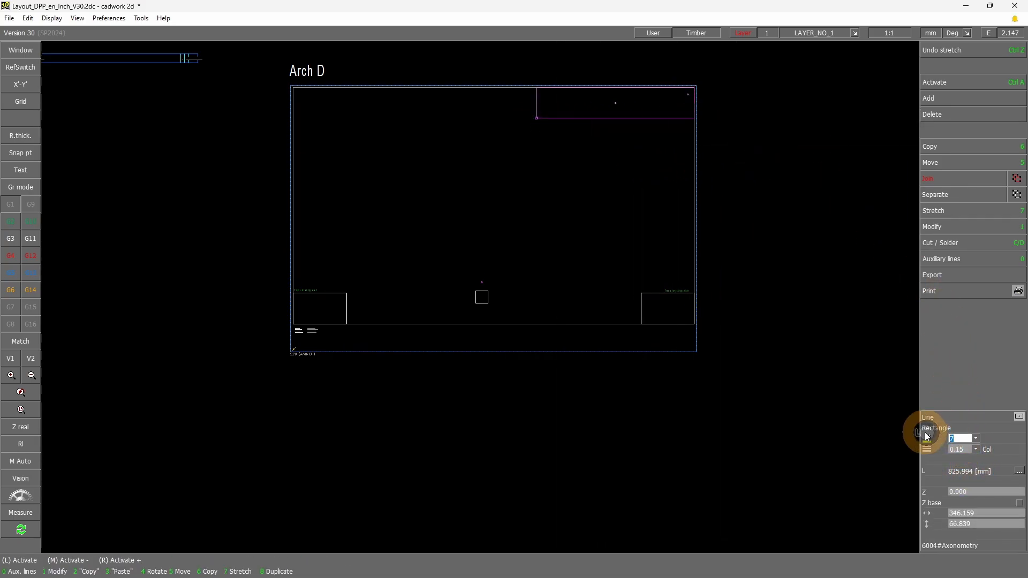
pyautogui.press('Return')
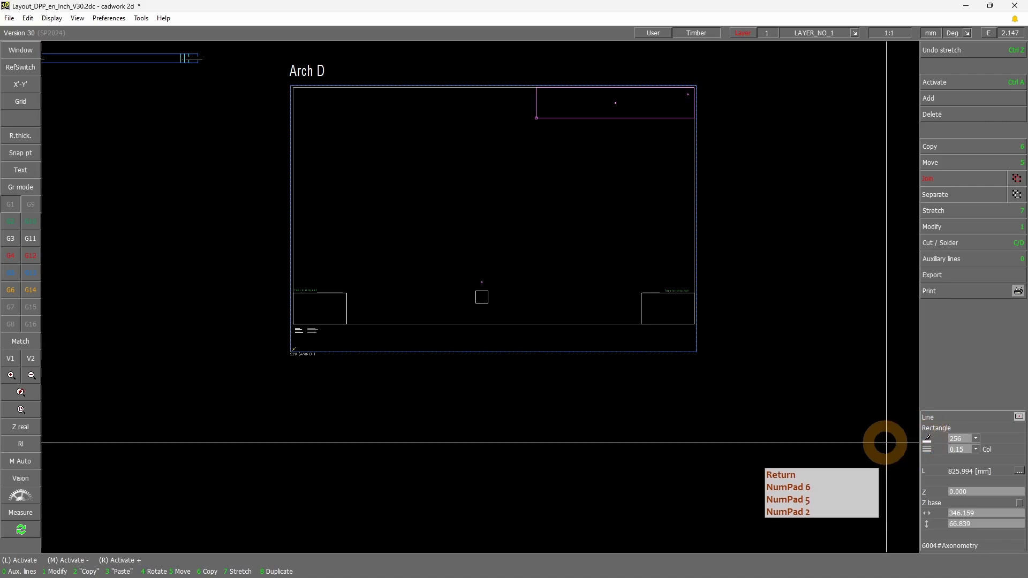
pyautogui.click(525, 403)
# Move the QR-code frame into the Arch D sheet's lower-right corner, below the endtype right frame, and stretch it to about 52 × 55 mm
pyautogui.click(490, 304)
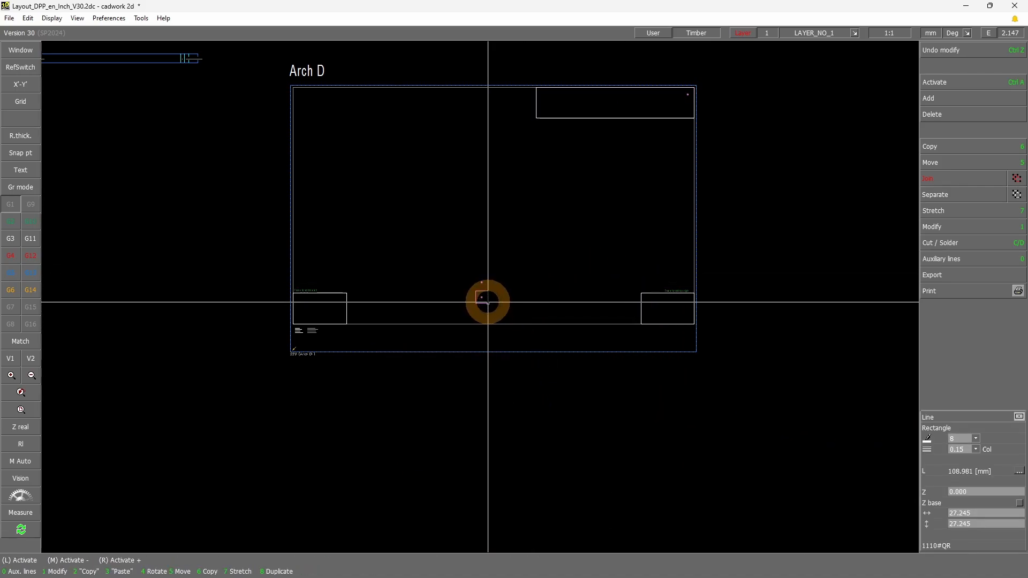
pyautogui.press('5')
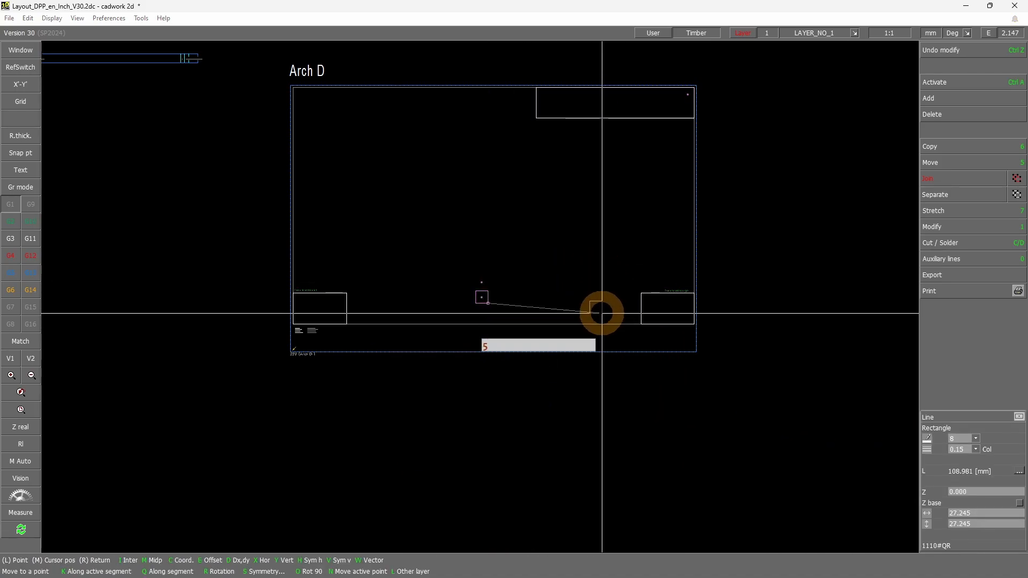
pyautogui.middleClick(695, 350)
pyautogui.scroll(3, 683, 340)
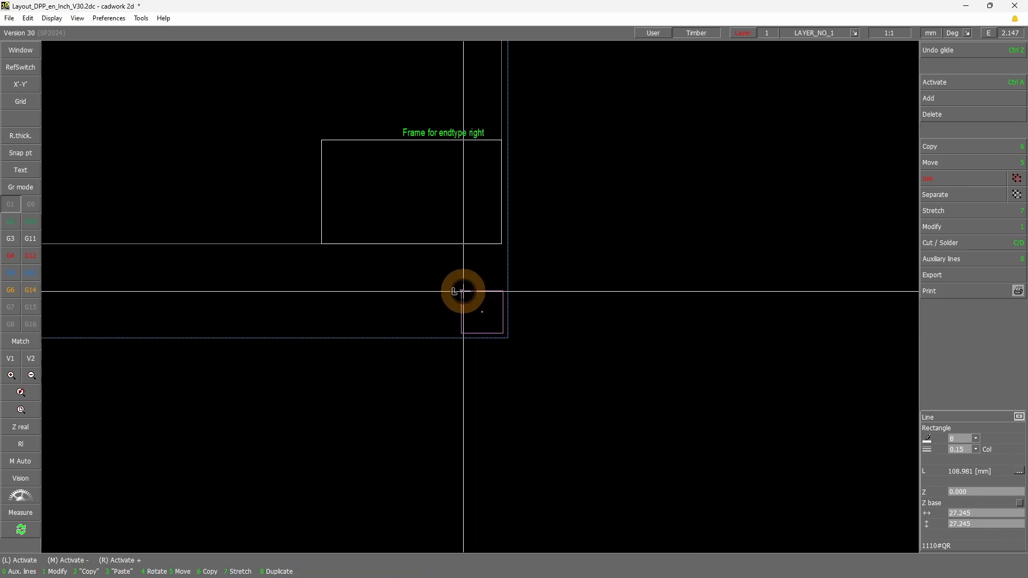
pyautogui.press('7')
pyautogui.middleClick(422, 248)
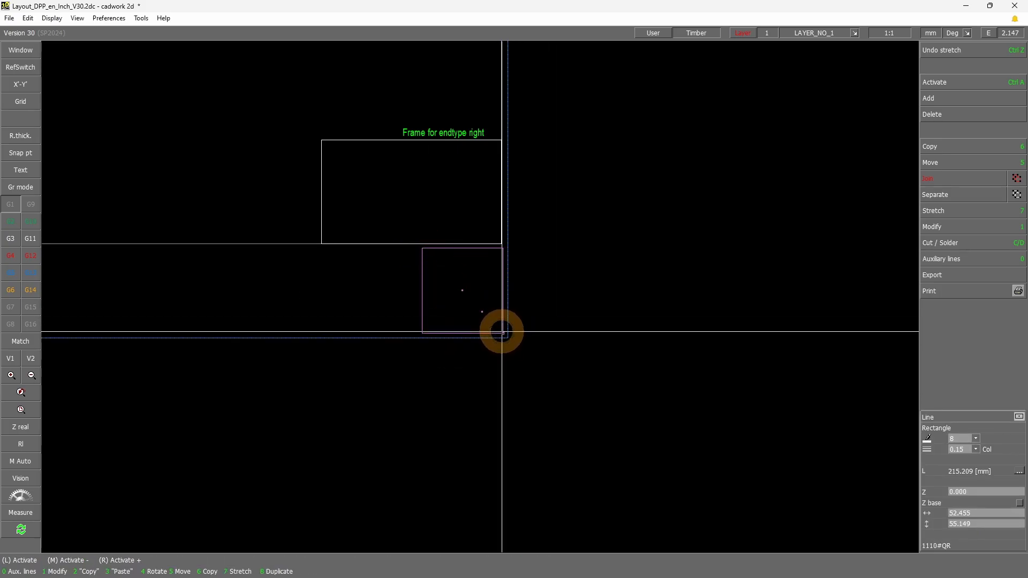
# Shift the QR-code frame horizontally to align its right edge with the endtype right frame
pyautogui.press('5')
pyautogui.press('x')
pyautogui.middleClick(502, 243)
pyautogui.click(566, 309)
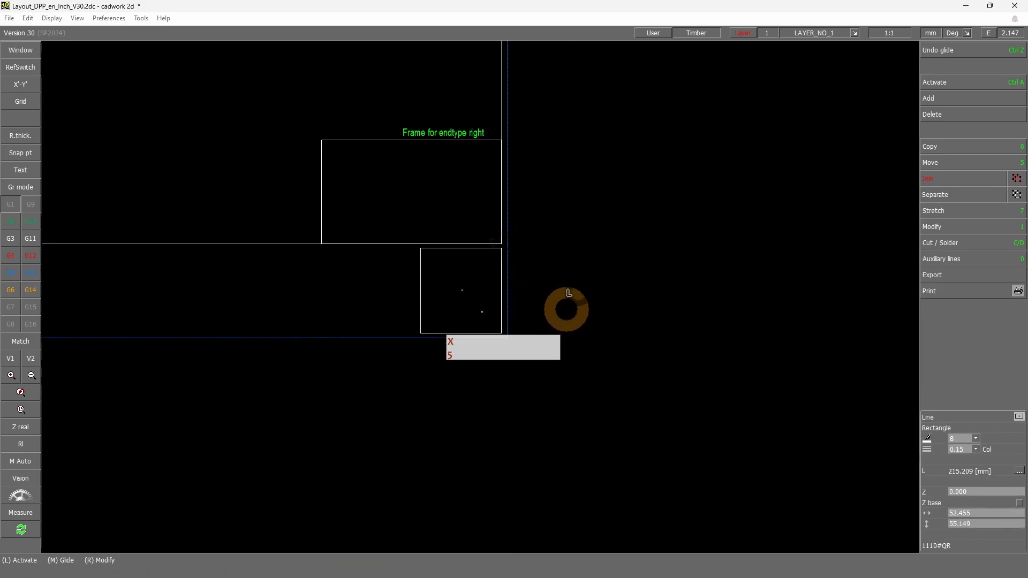
pyautogui.scroll(-4, 480, 328)
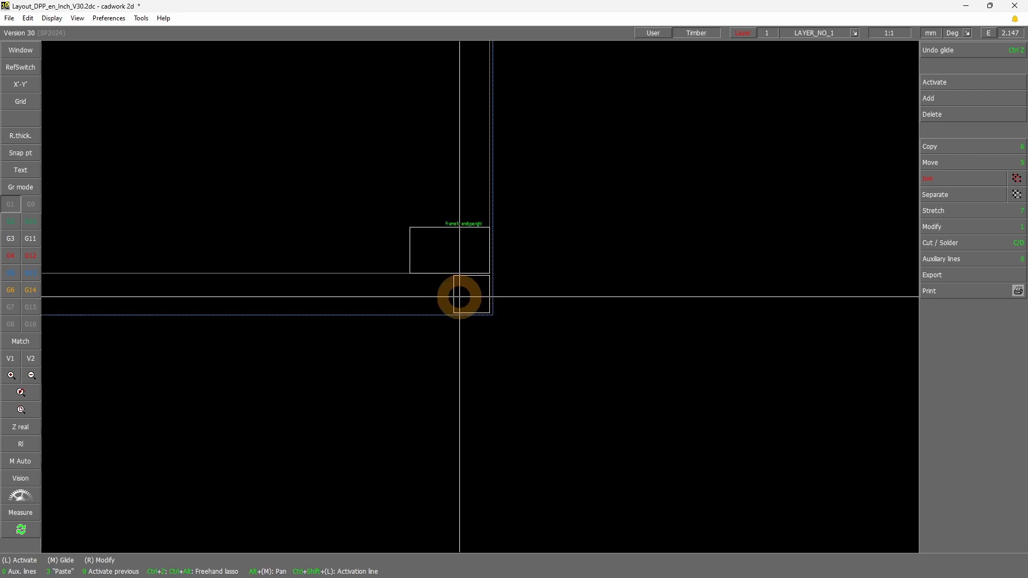
pyautogui.click(488, 311)
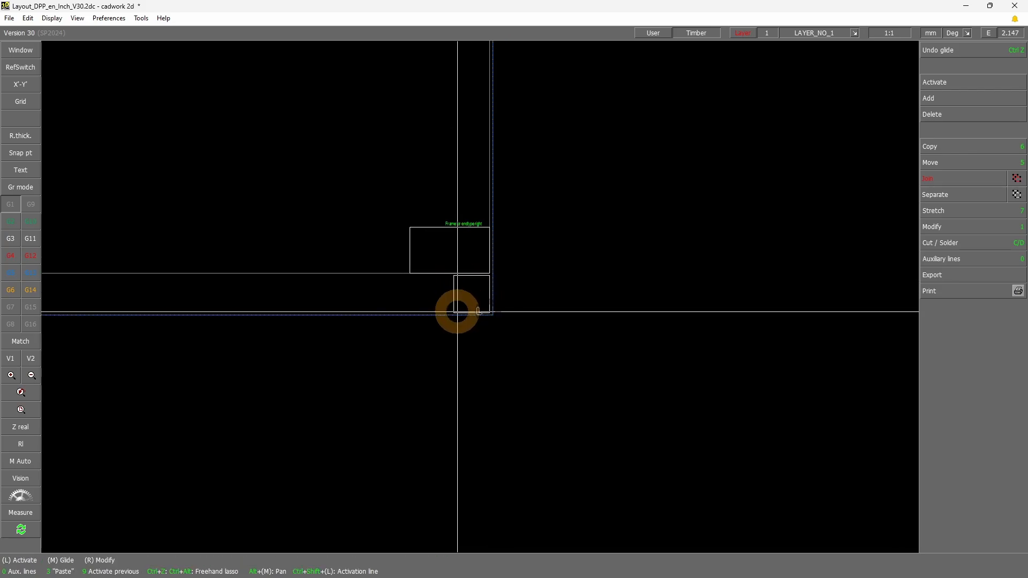
pyautogui.click(453, 312)
pyautogui.click(536, 361)
# Copy the Prod. no. list, Weight, Material and Project name macros with their labels into the Arch D bottom strip, left of the QR-code frame
pyautogui.scroll(-2, 482, 297)
pyautogui.scroll(-4, 411, 278)
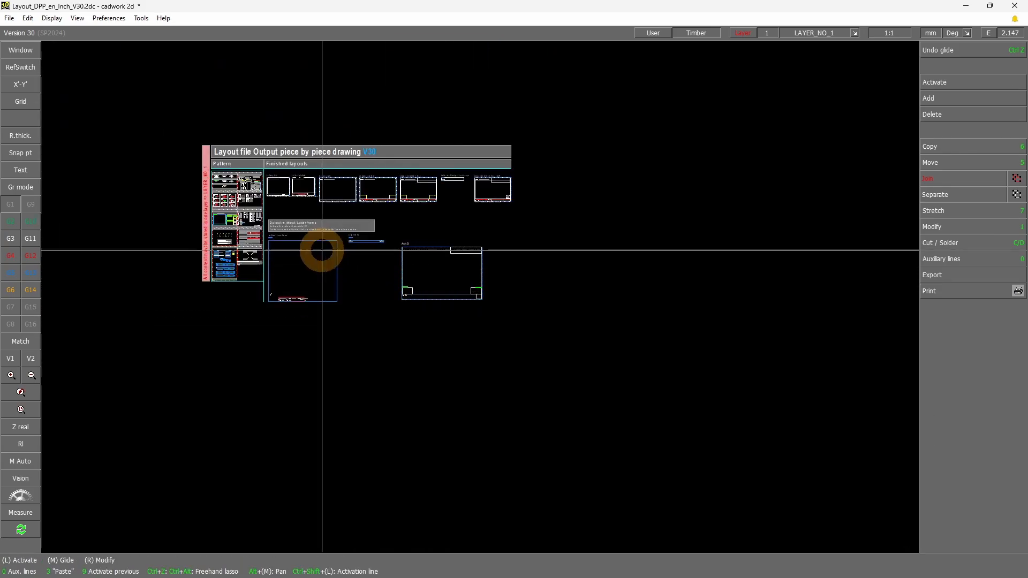
pyautogui.click(233, 227)
pyautogui.scroll(10, 297, 217)
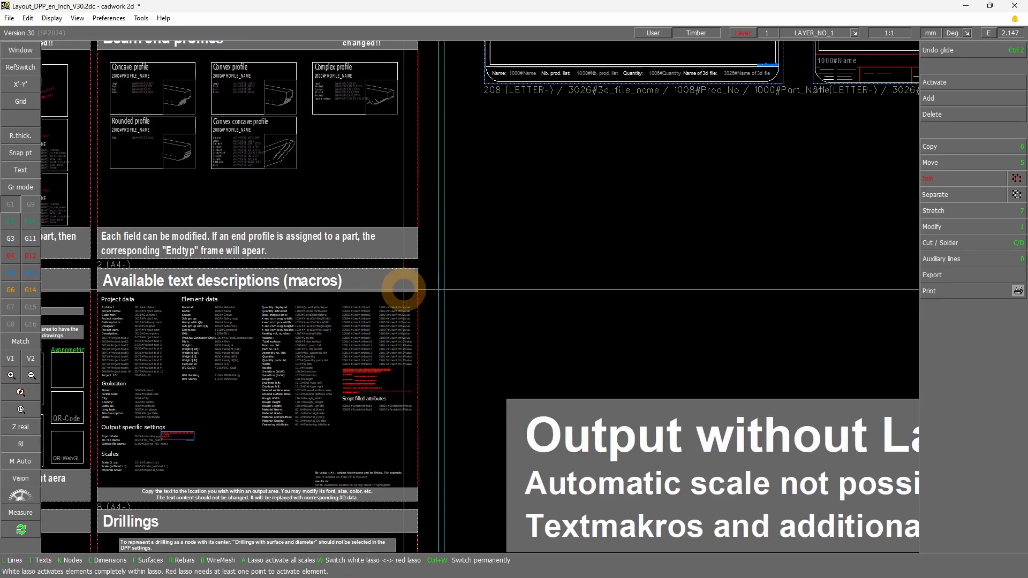
pyautogui.scroll(5, 480, 291)
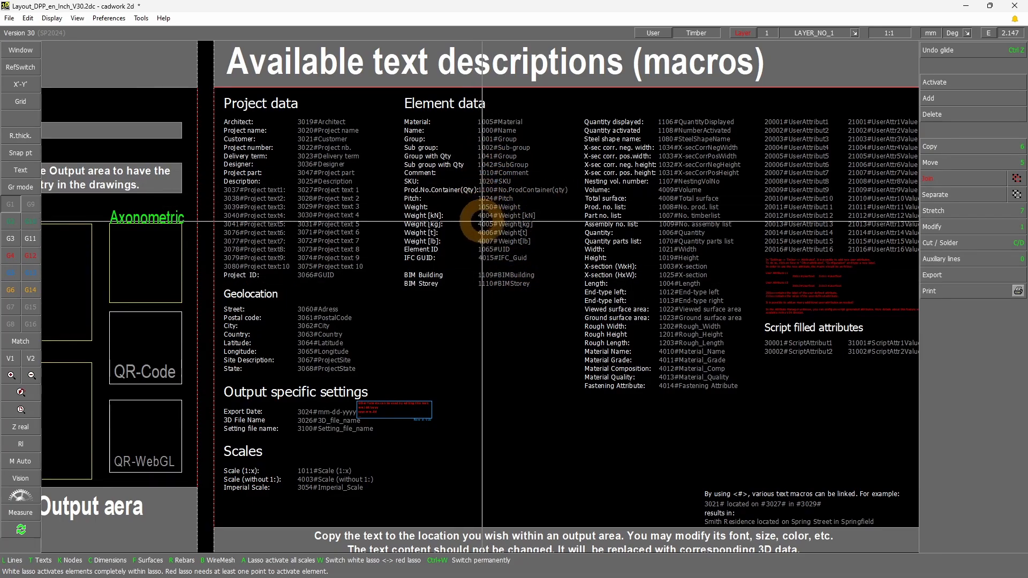
pyautogui.click(596, 205)
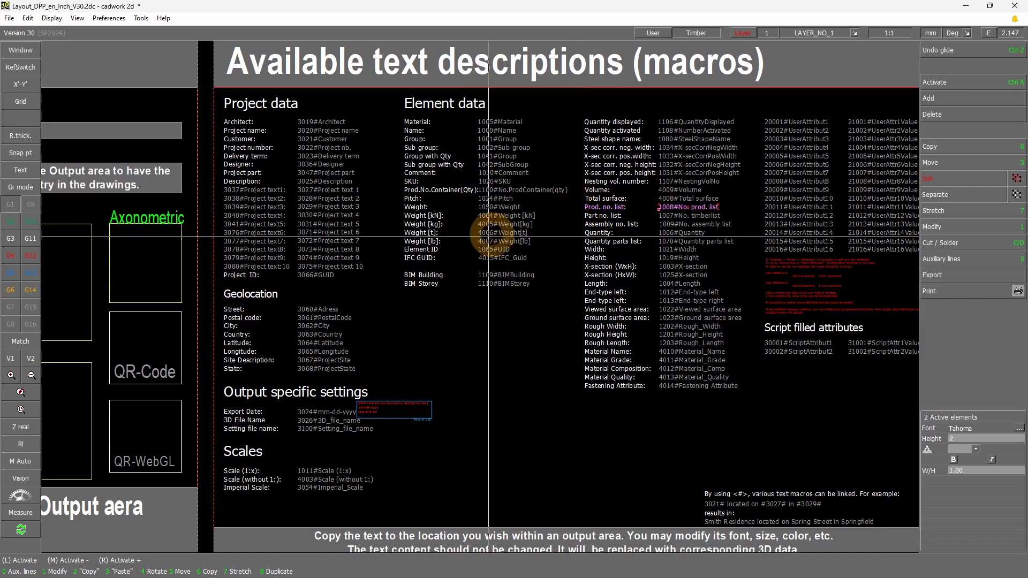
pyautogui.click(492, 207)
pyautogui.rightClick(424, 121)
pyautogui.rightClick(492, 122)
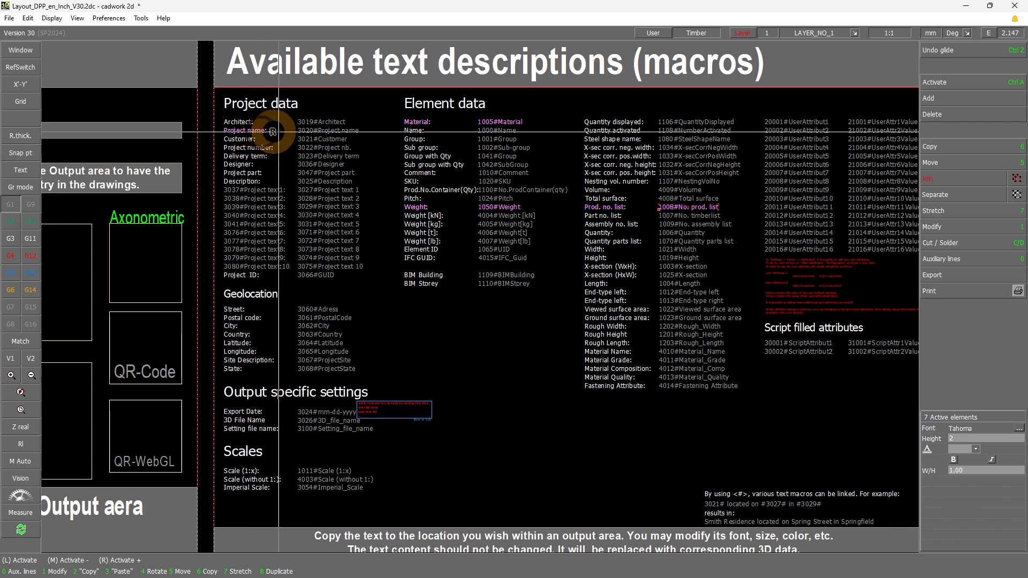
pyautogui.press('6')
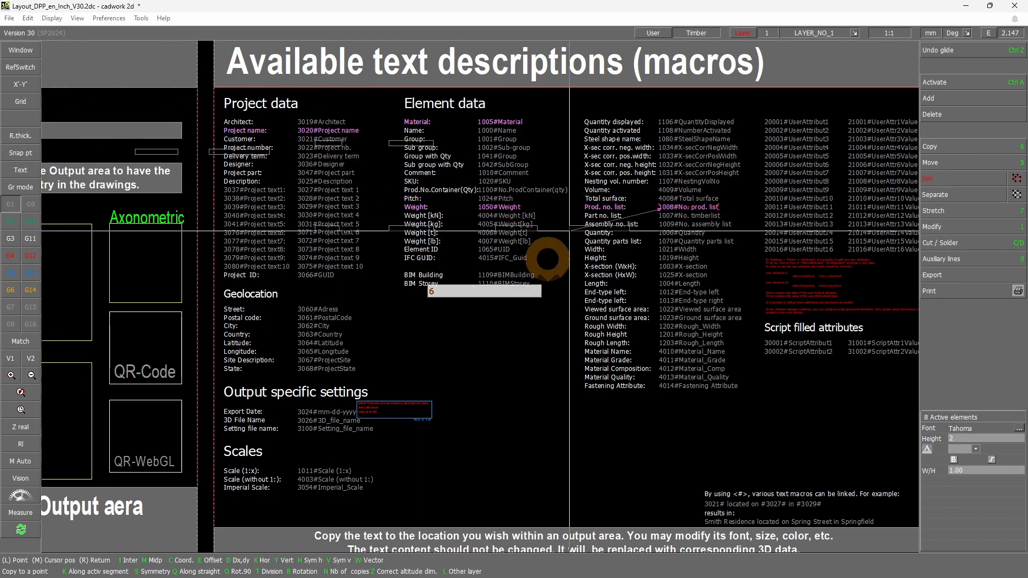
pyautogui.scroll(-4, 552, 263)
pyautogui.scroll(-5, 552, 263)
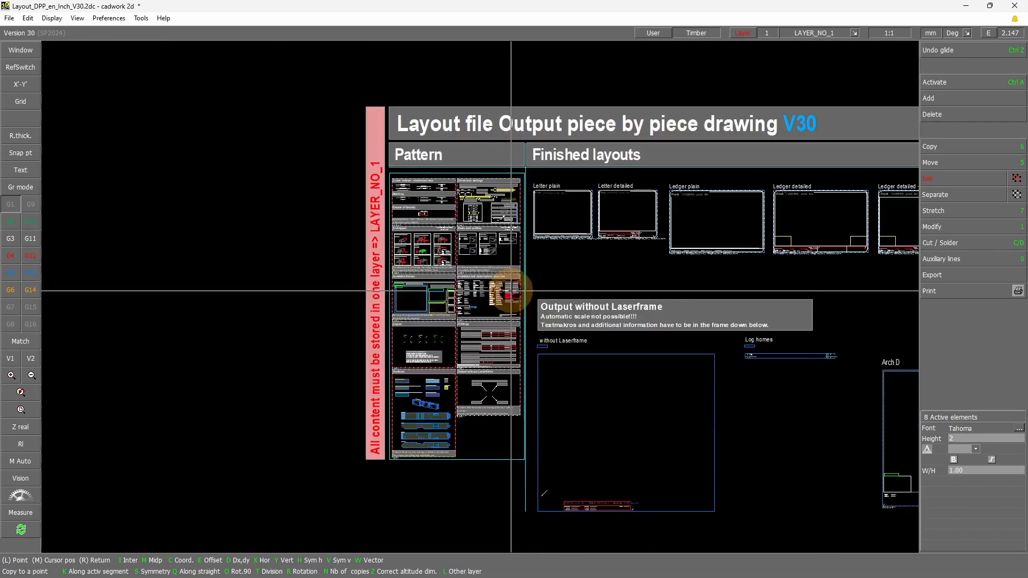
pyautogui.scroll(6, 740, 382)
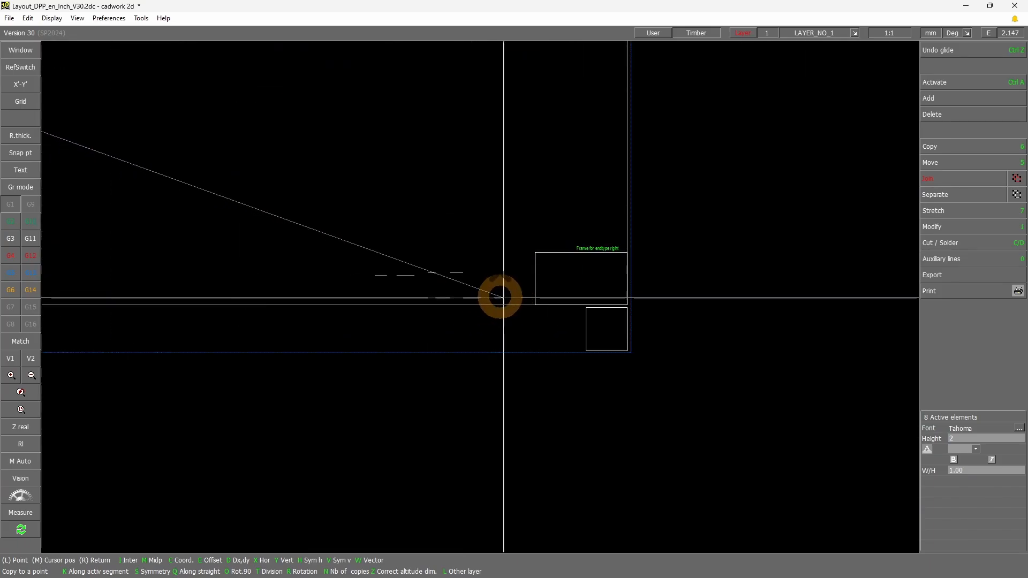
pyautogui.middleClick(510, 335)
pyautogui.rightClick(539, 389)
pyautogui.scroll(2, 546, 351)
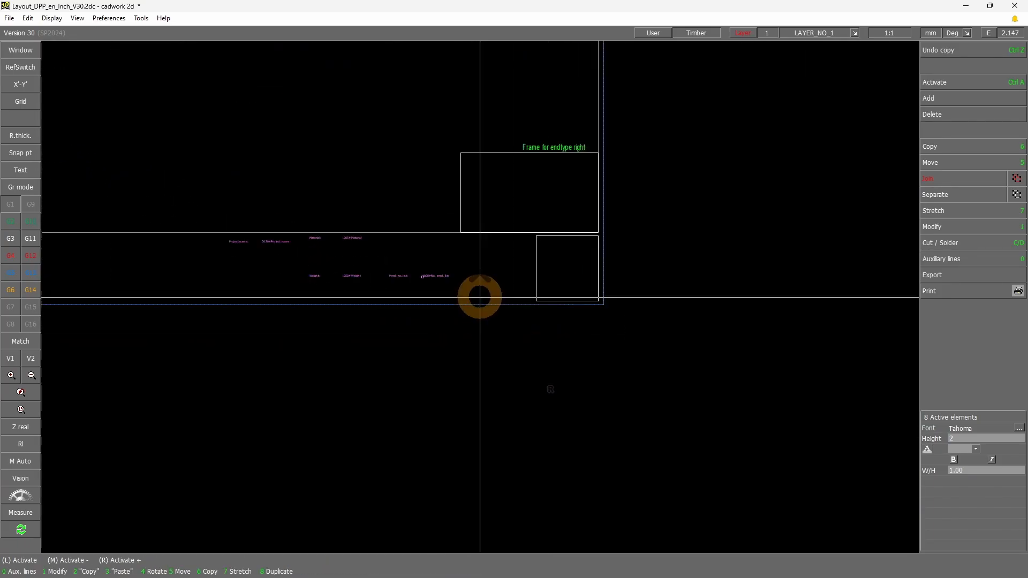
pyautogui.click(361, 230)
pyautogui.scroll(1, 313, 231)
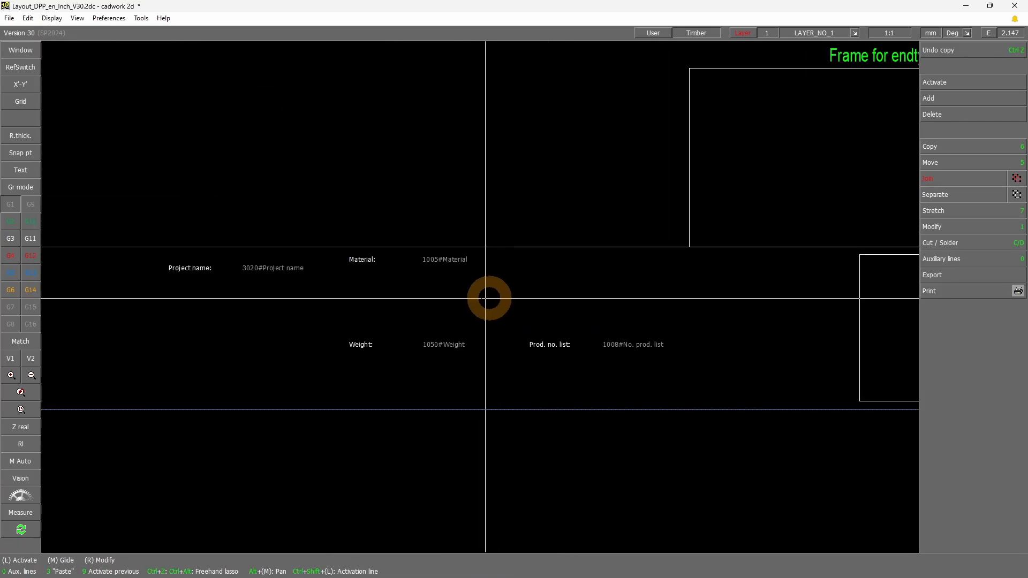
# Move the Project name macro from the Arch D bottom strip into the upper part of the QR-code frame
pyautogui.scroll(-3, 499, 285)
pyautogui.scroll(3, 444, 290)
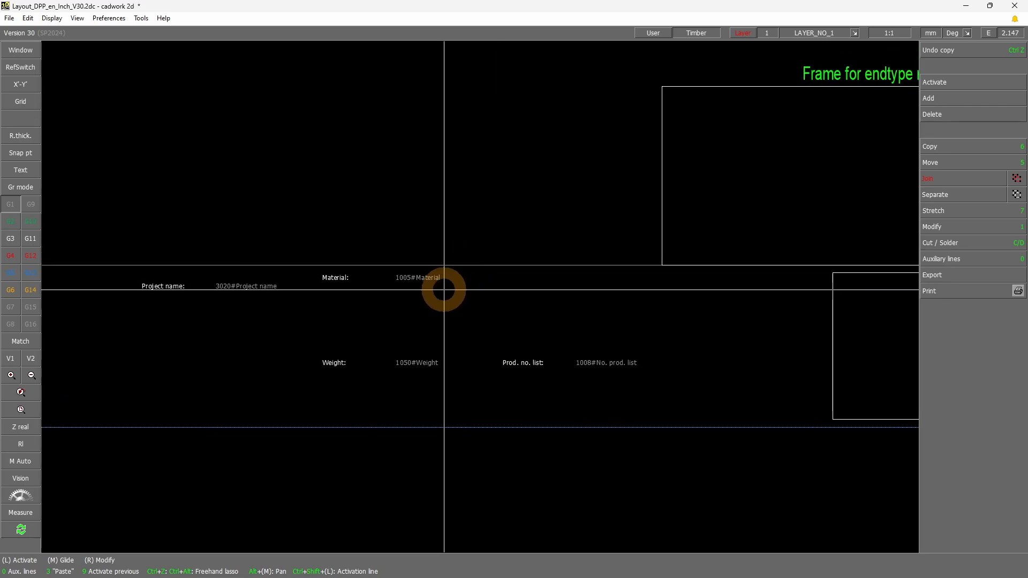
pyautogui.click(441, 279)
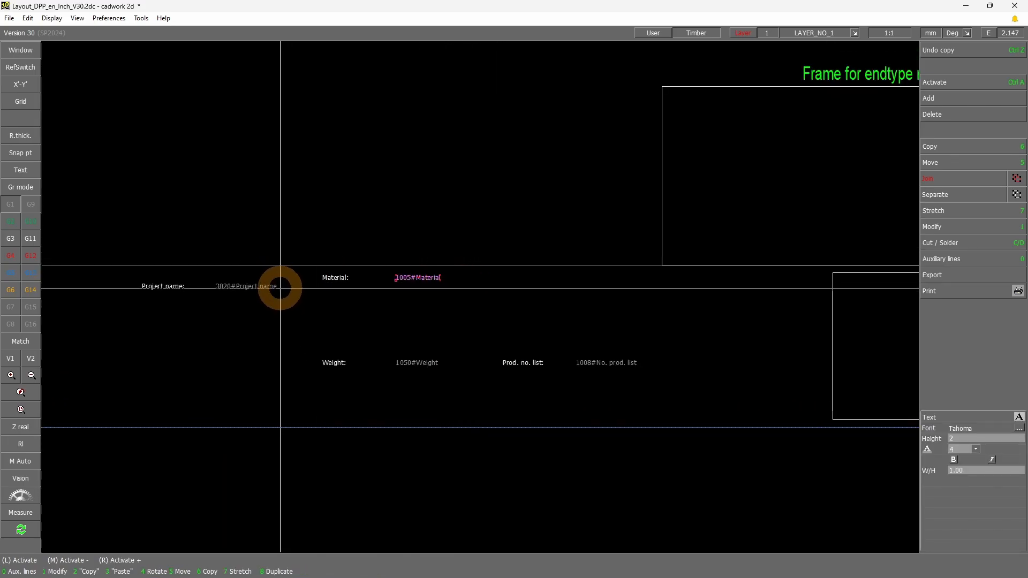
pyautogui.press('5')
pyautogui.scroll(-1, 696, 327)
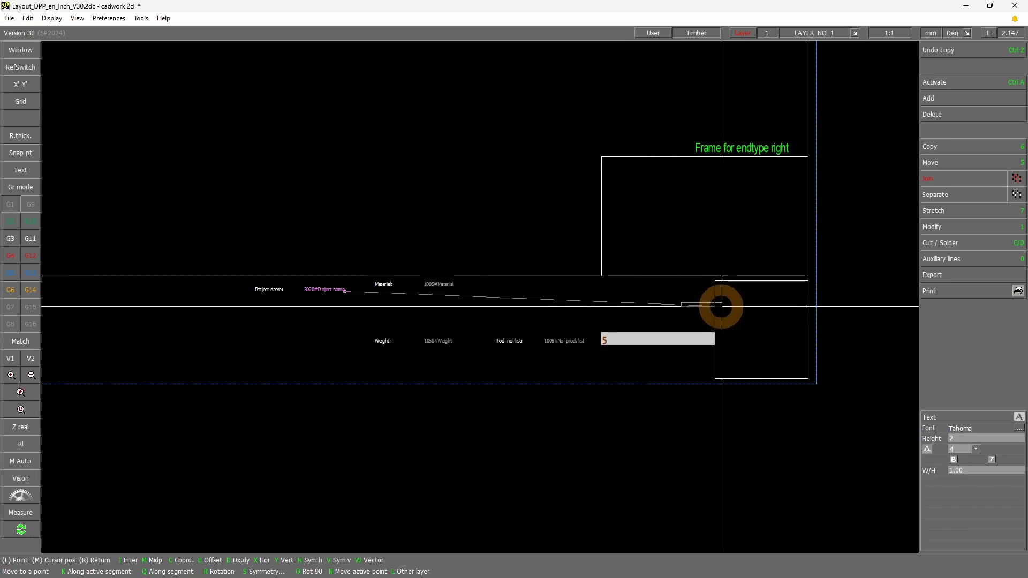
pyautogui.rightClick(650, 313)
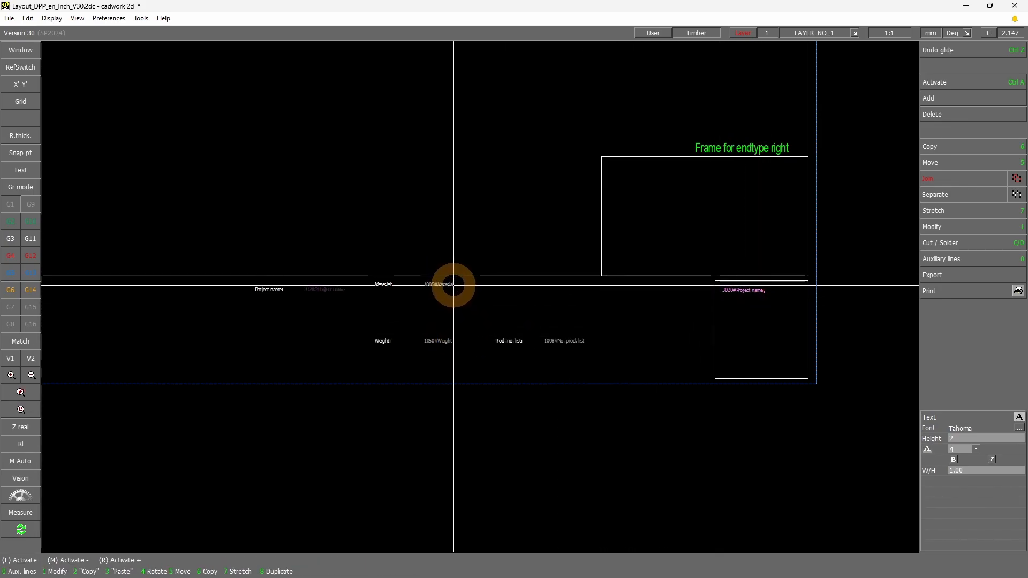
# Move the No. prod. list, Weight and Material macros into the QR-code frame, stacked below the Project name macro
pyautogui.click(566, 342)
pyautogui.press('5')
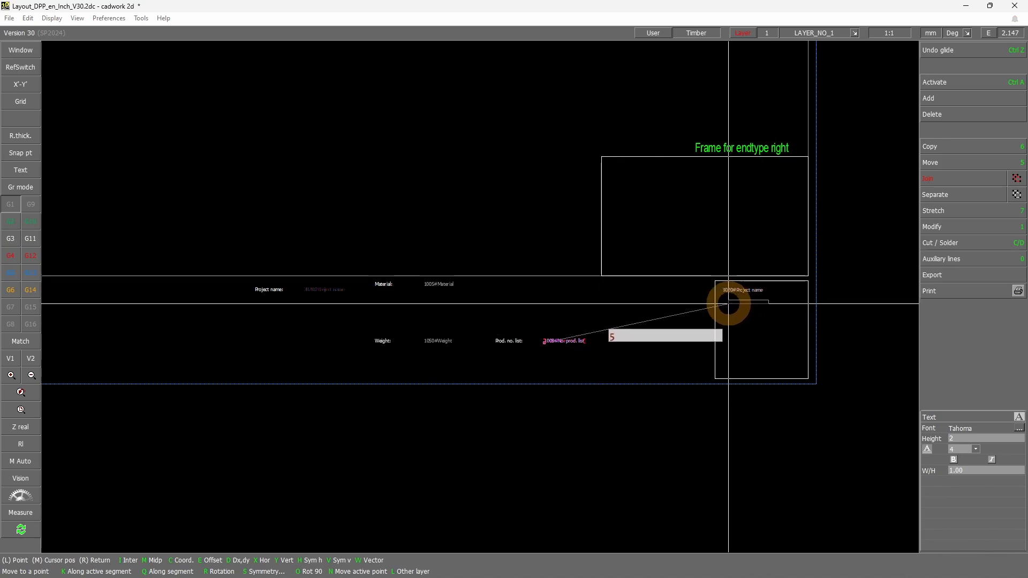
pyautogui.middleClick(728, 304)
pyautogui.press('5')
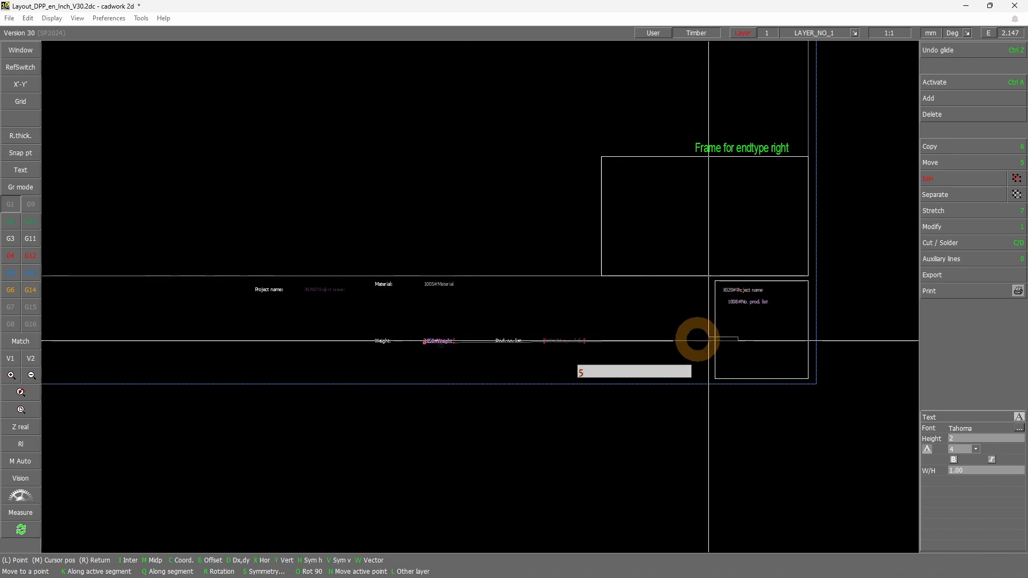
pyautogui.middleClick(729, 325)
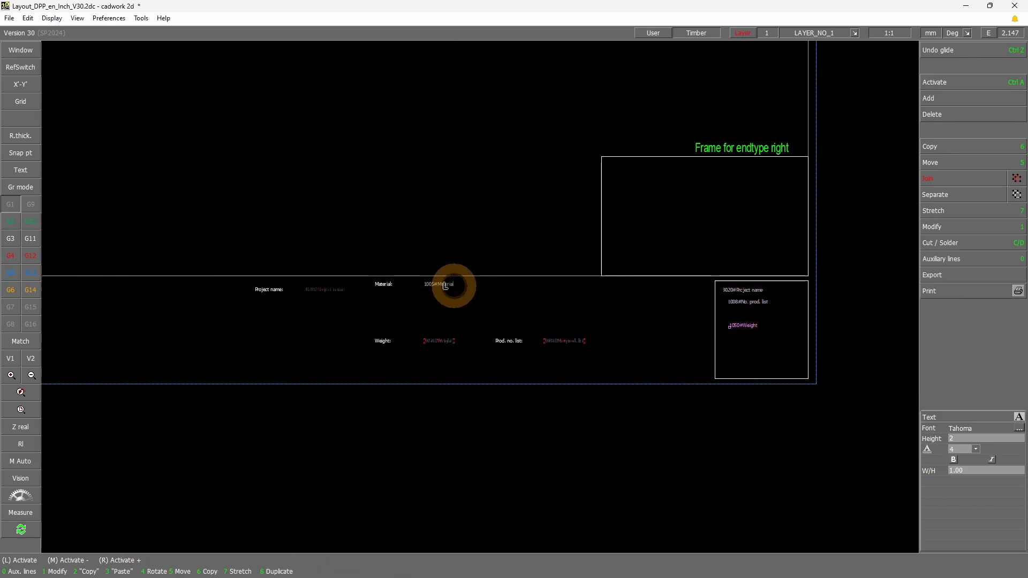
pyautogui.click(445, 286)
pyautogui.press('5')
pyautogui.middleClick(729, 314)
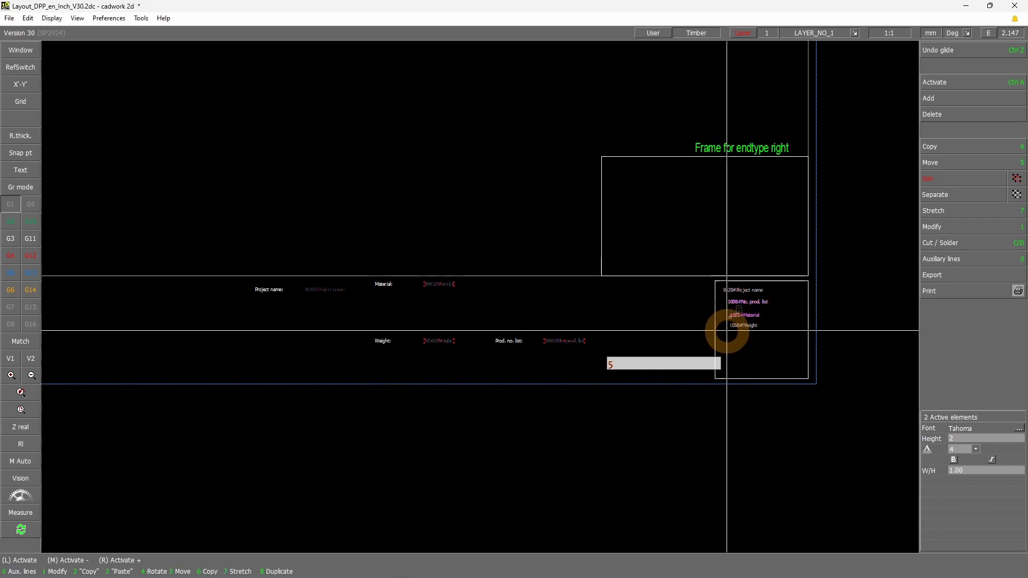
# Align the No. prod. list, Material and Weight macros to a vertical auxiliary line through the start of the Project name macro
pyautogui.scroll(2, 729, 300)
pyautogui.press('y')
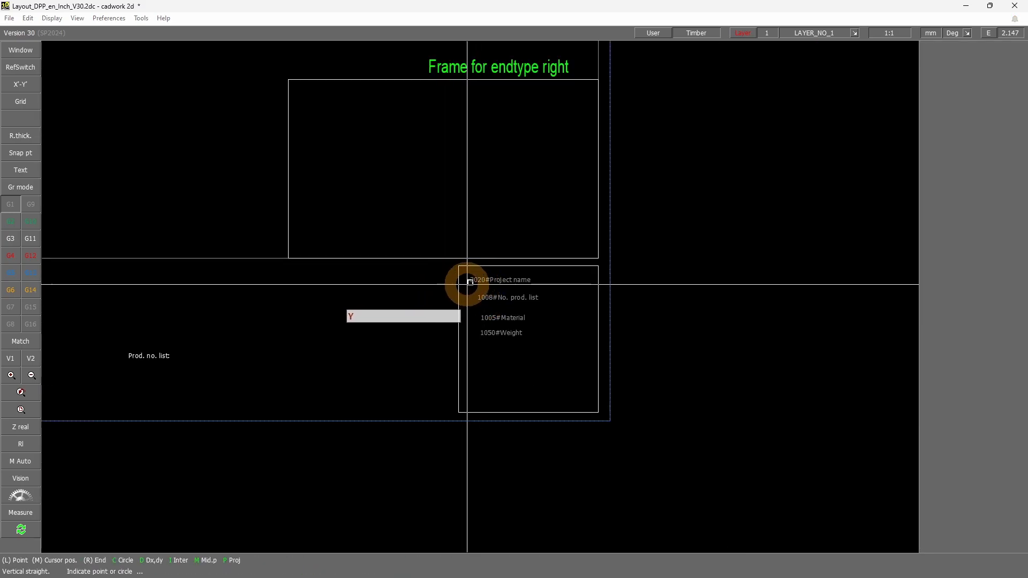
pyautogui.rightClick(468, 309)
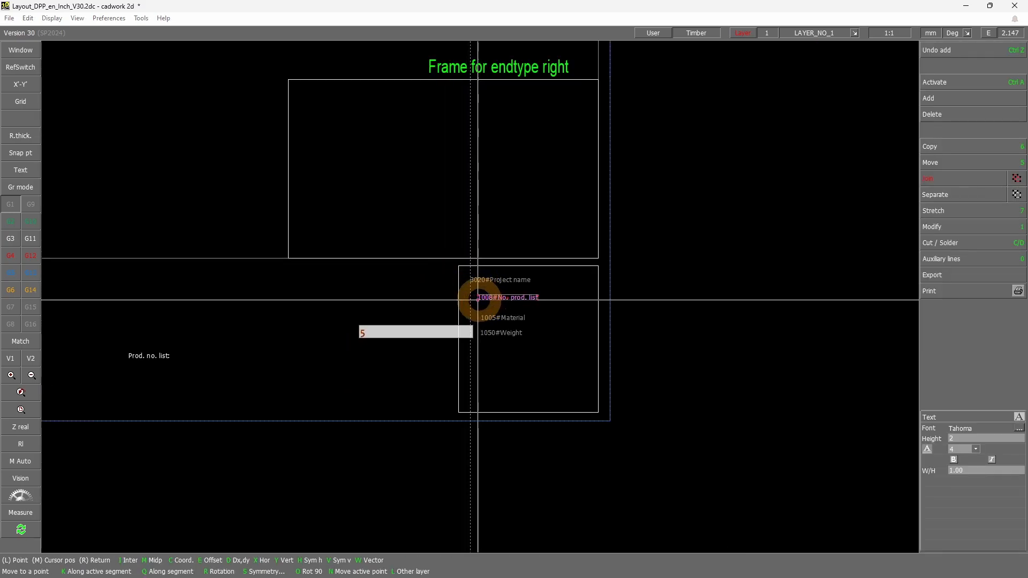
pyautogui.press('x')
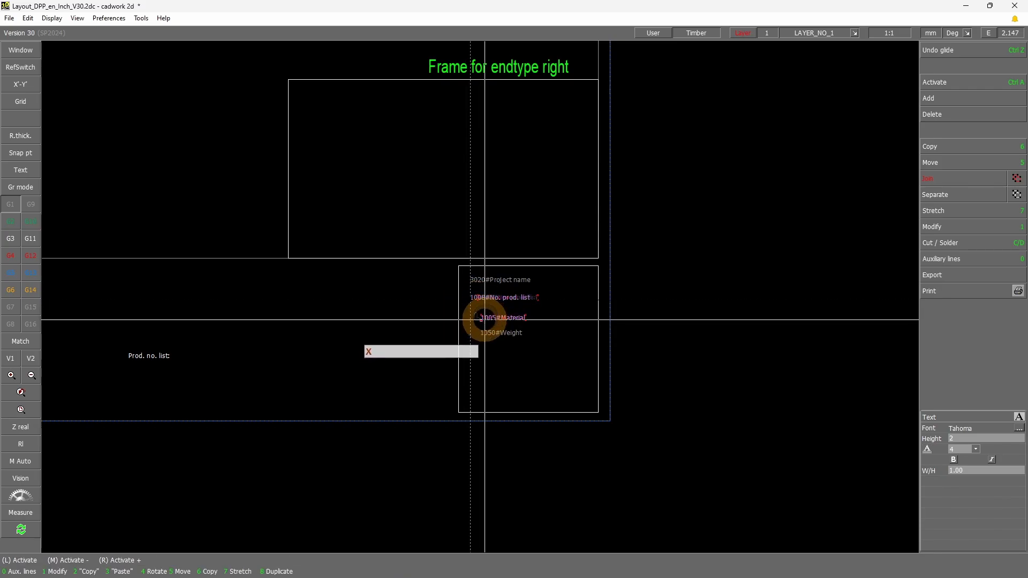
pyautogui.press('x')
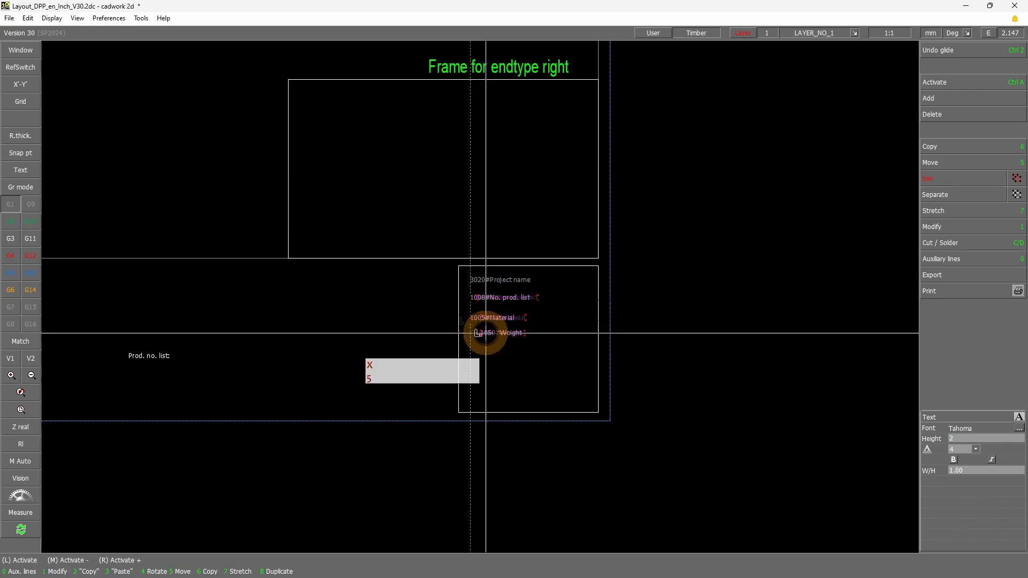
pyautogui.press('5')
pyautogui.press('x')
pyautogui.click(470, 335)
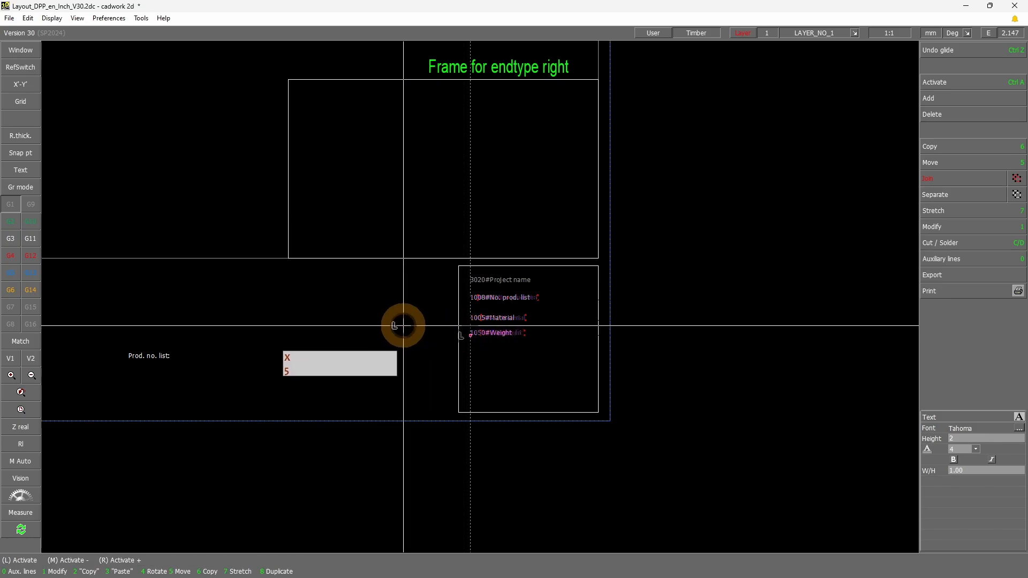
# Deactivate the moved macros and delete all auxiliary lines
pyautogui.click(405, 325)
pyautogui.rightClick(433, 324)
pyautogui.click(1010, 258)
pyautogui.click(947, 325)
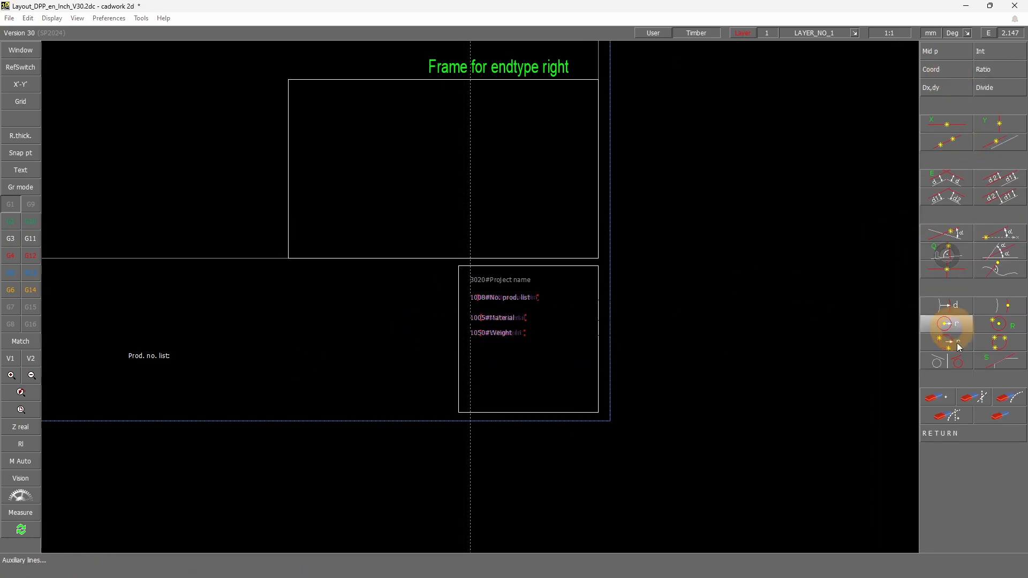
pyautogui.click(1021, 421)
# Delete the leftover Project name, Material, Weight and Prod. no. list labels from the bottom strip and save the layout file
pyautogui.scroll(-2, 322, 328)
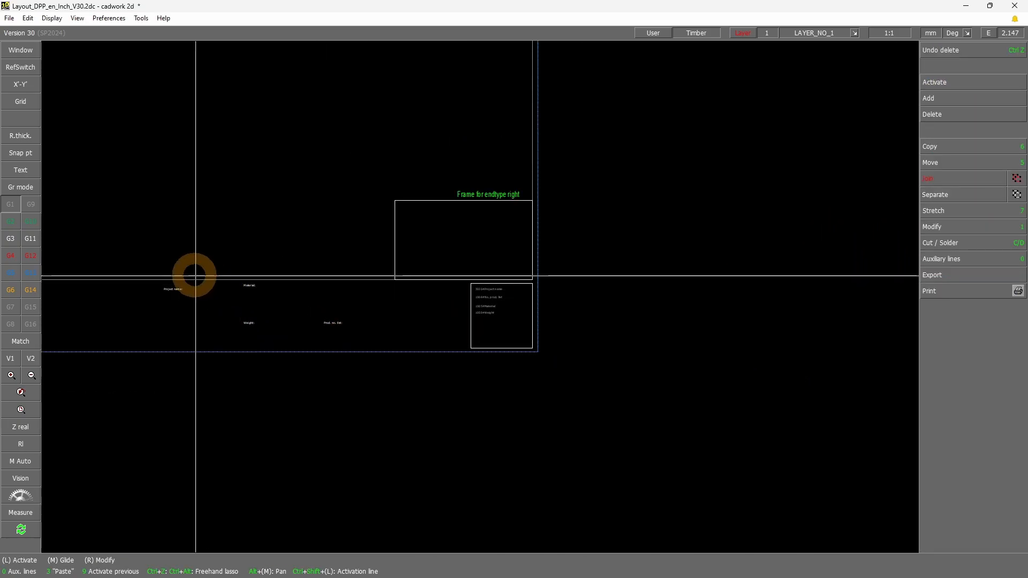
pyautogui.moveTo(196, 276); pyautogui.dragTo(389, 337)
pyautogui.press('Delete')
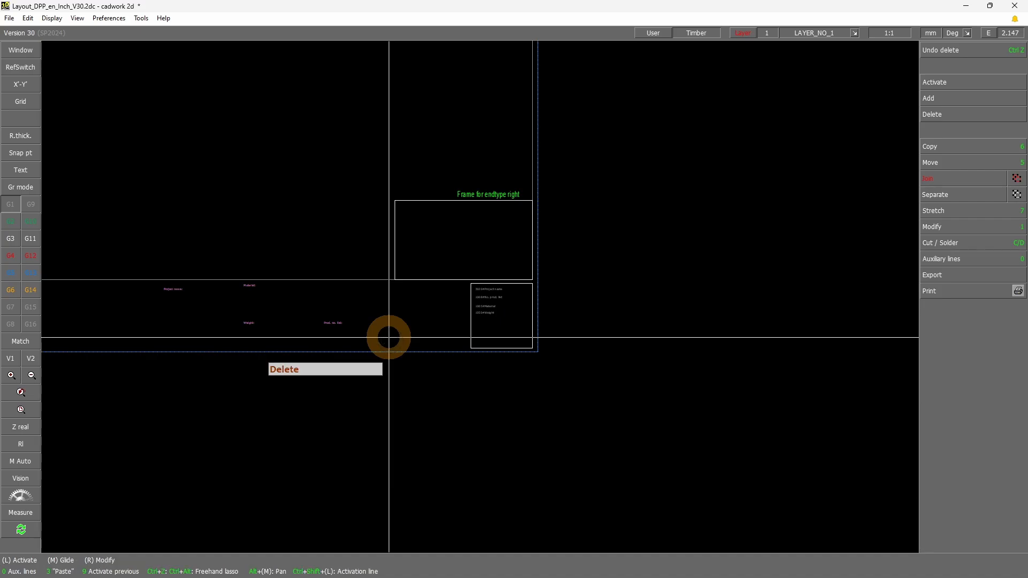
pyautogui.hotkey('ctrl', 's')
# Switch to cadwork 3D and cancel the configuration for 2D output with layout
pyautogui.scroll(-2, 413, 310)
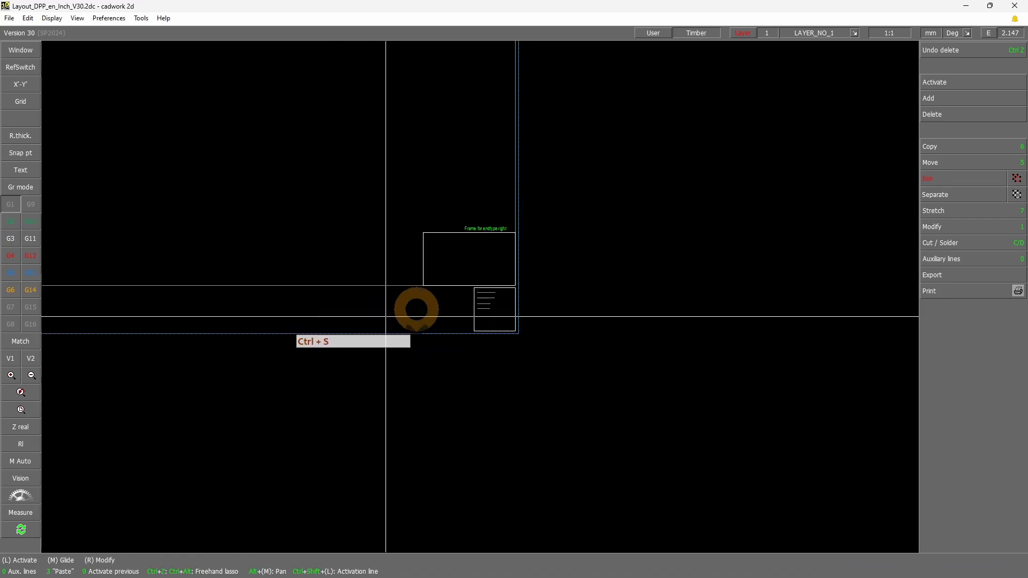
pyautogui.scroll(-3, 405, 294)
pyautogui.scroll(1, 386, 266)
pyautogui.scroll(2, 581, 320)
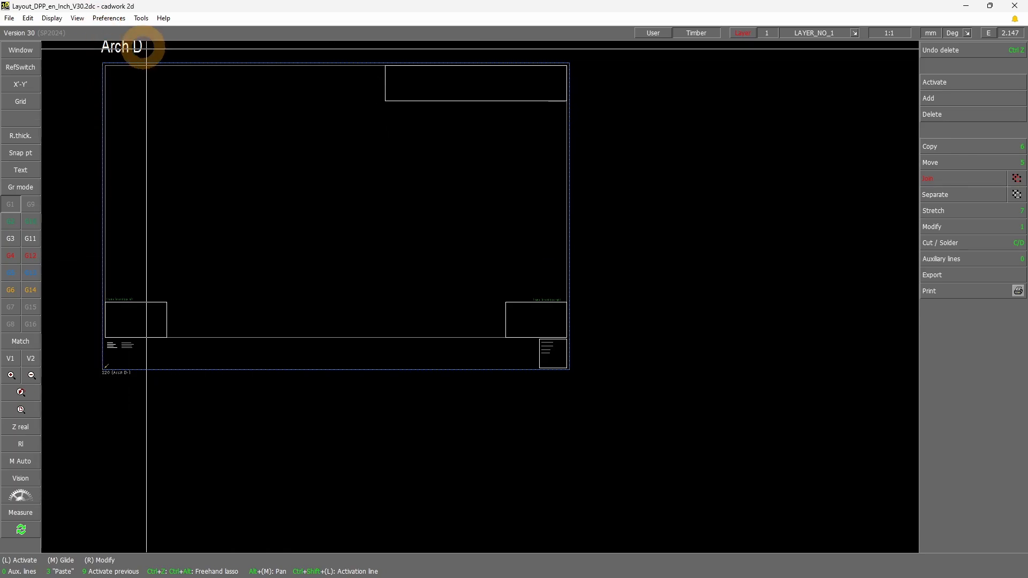
pyautogui.click(80, 67)
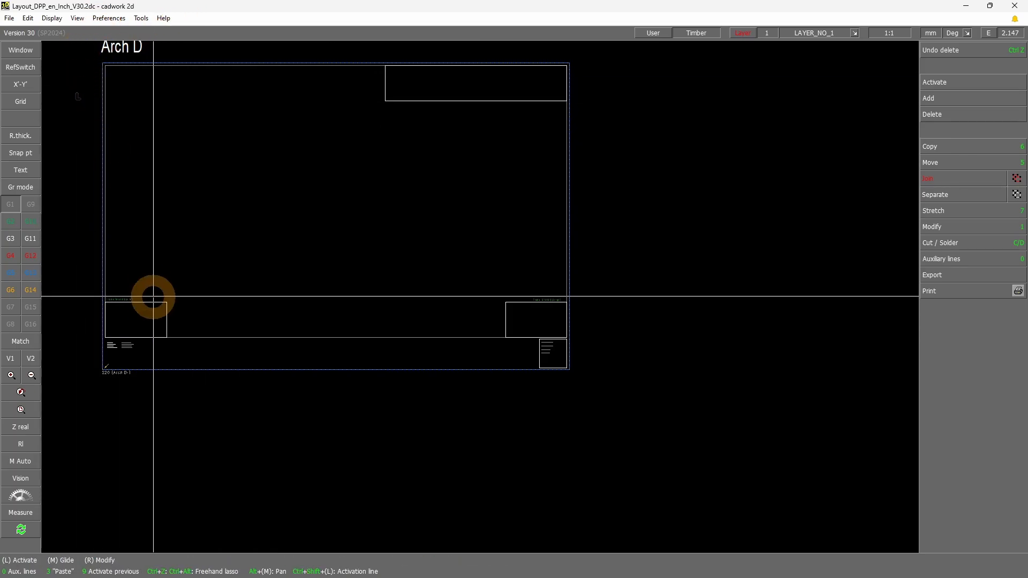
pyautogui.click(967, 10)
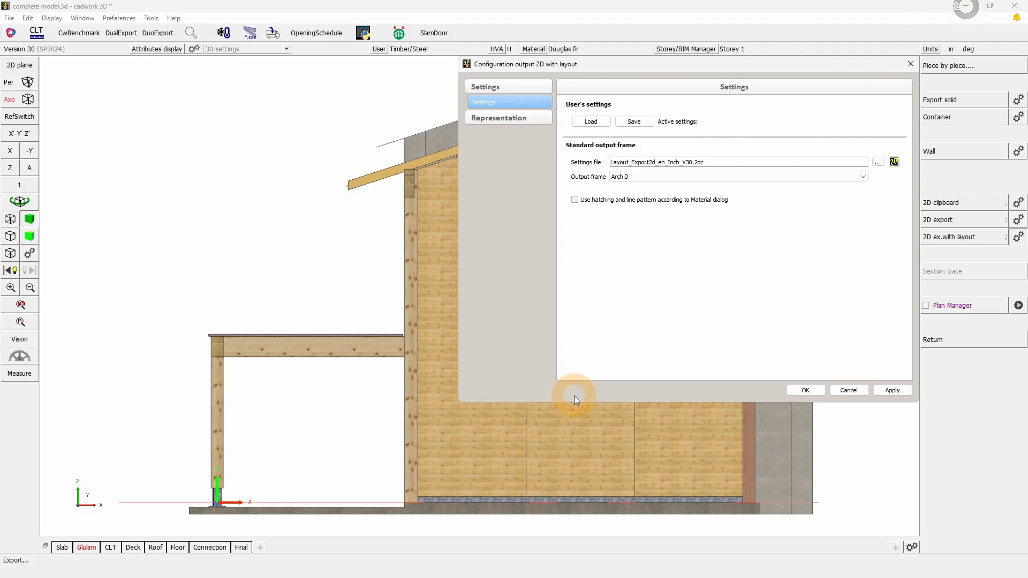
pyautogui.click(856, 391)
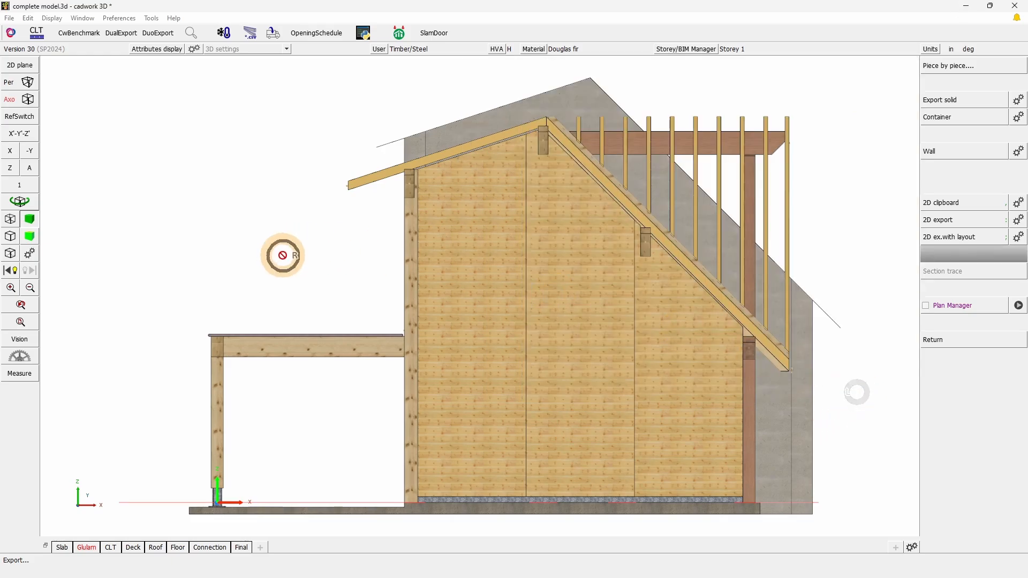
# Activate the curved brace between the king post and the right rafter of the front truss
pyautogui.click(56, 182)
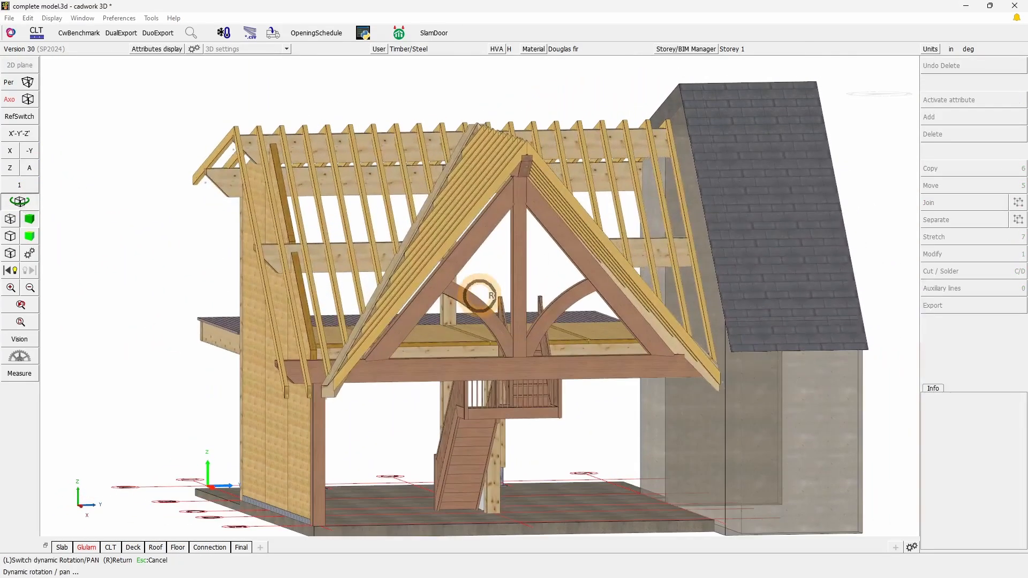
pyautogui.rightClick(479, 296)
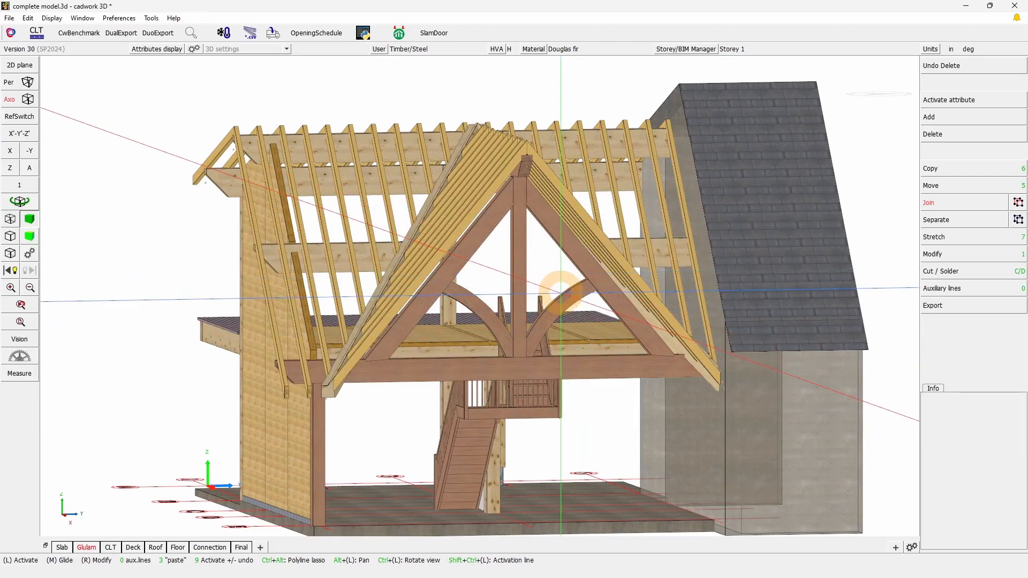
pyautogui.scroll(3, 557, 299)
pyautogui.click(464, 324)
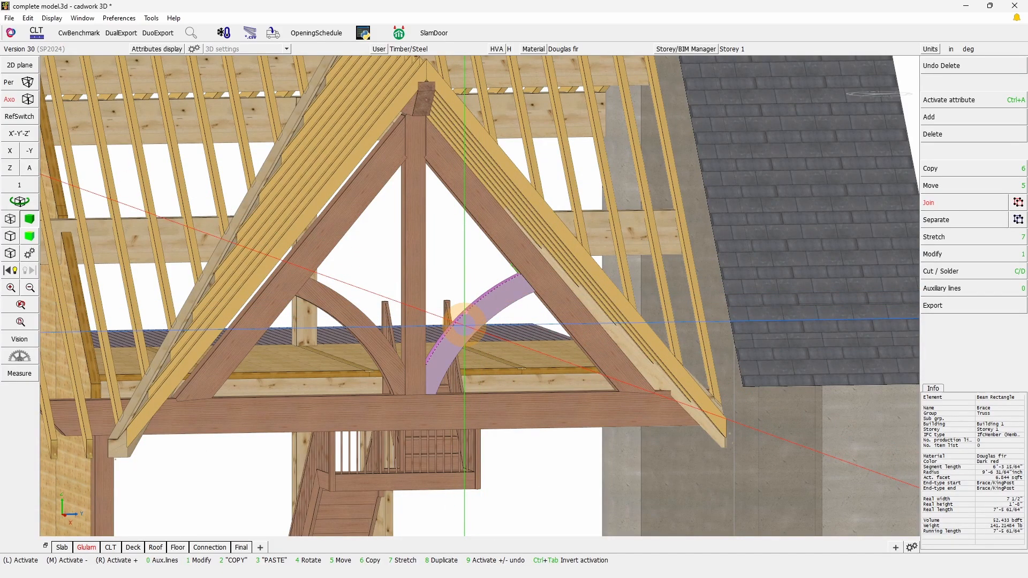
pyautogui.press('KP_Divide')
pyautogui.hotkey('shift', 'a')
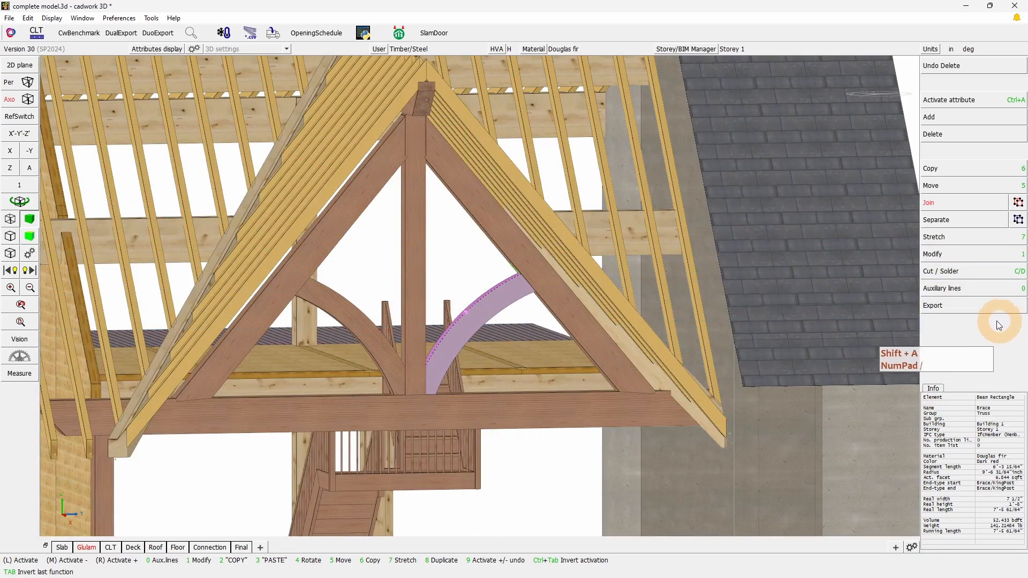
# Start the piece-by-piece export for the active brace and assign it a free position number
pyautogui.click(958, 305)
pyautogui.click(966, 65)
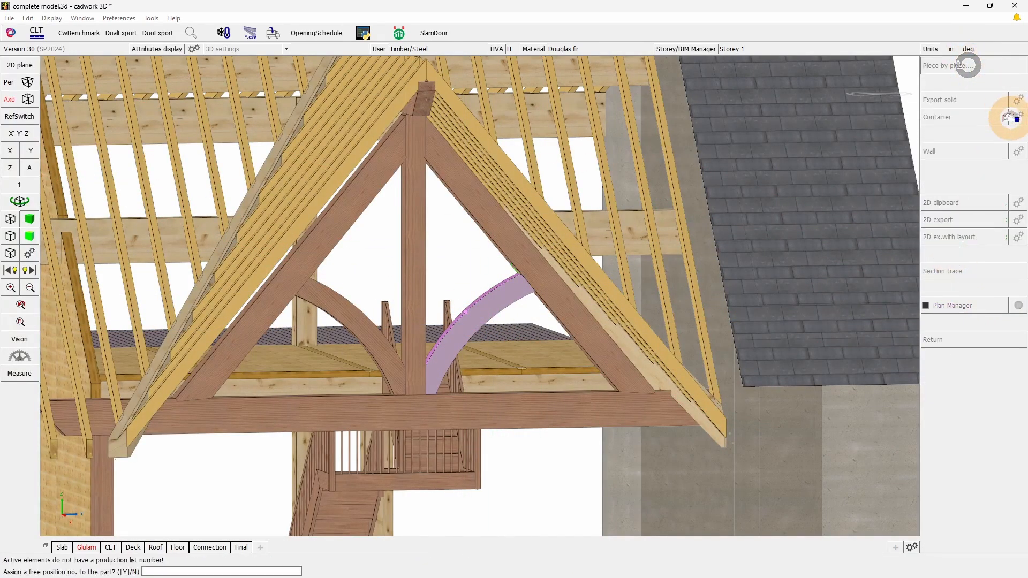
pyautogui.rightClick(850, 227)
# Set the piece-by-piece export frame to Arch D for all process types and accept the configuration
pyautogui.click(1020, 118)
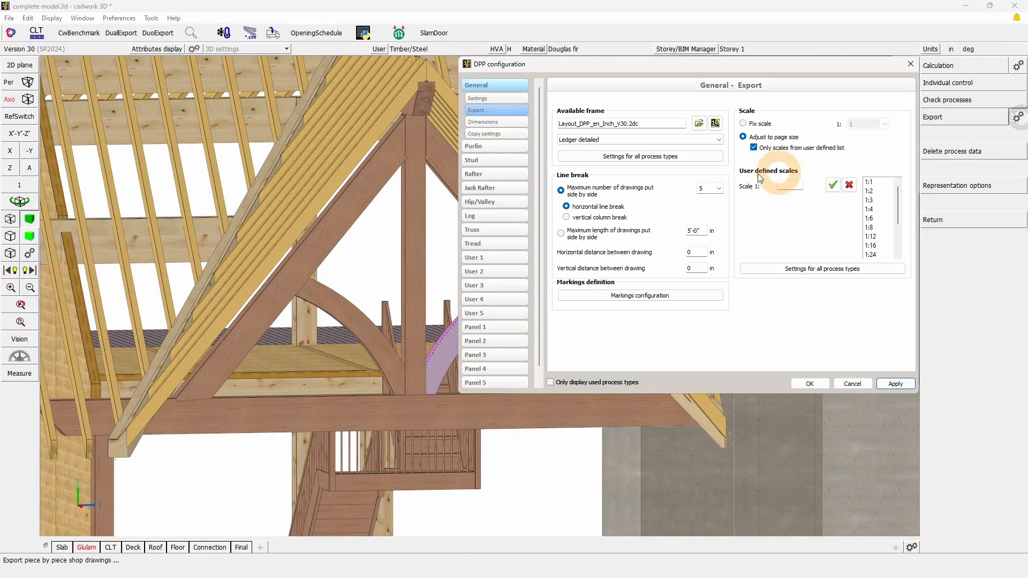
pyautogui.click(626, 141)
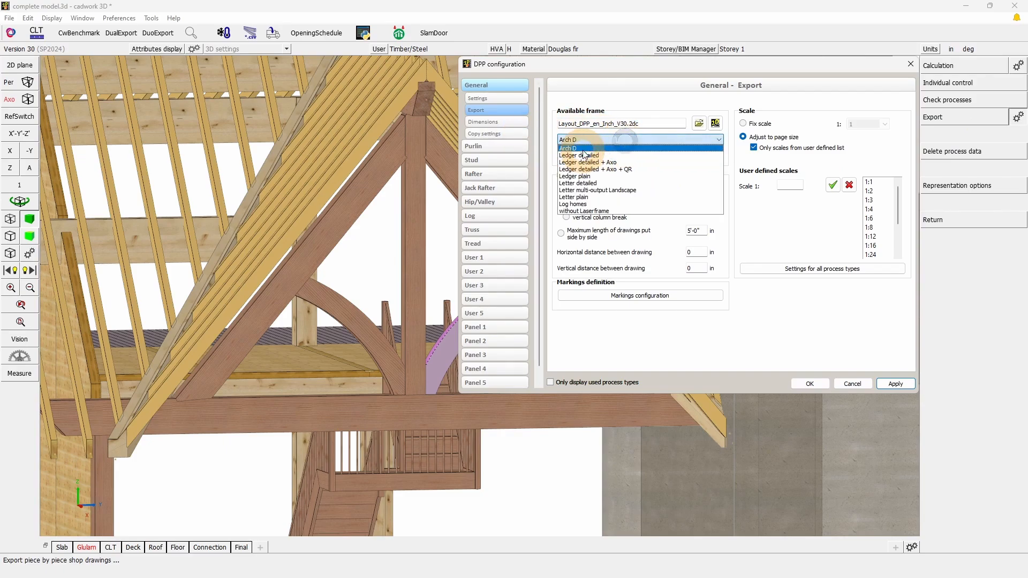
pyautogui.click(583, 146)
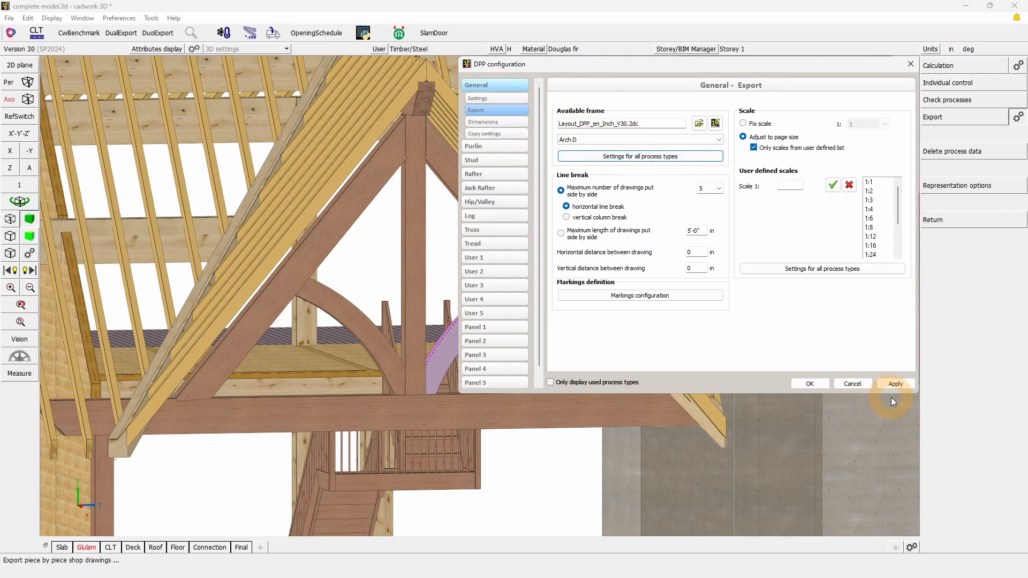
pyautogui.click(809, 383)
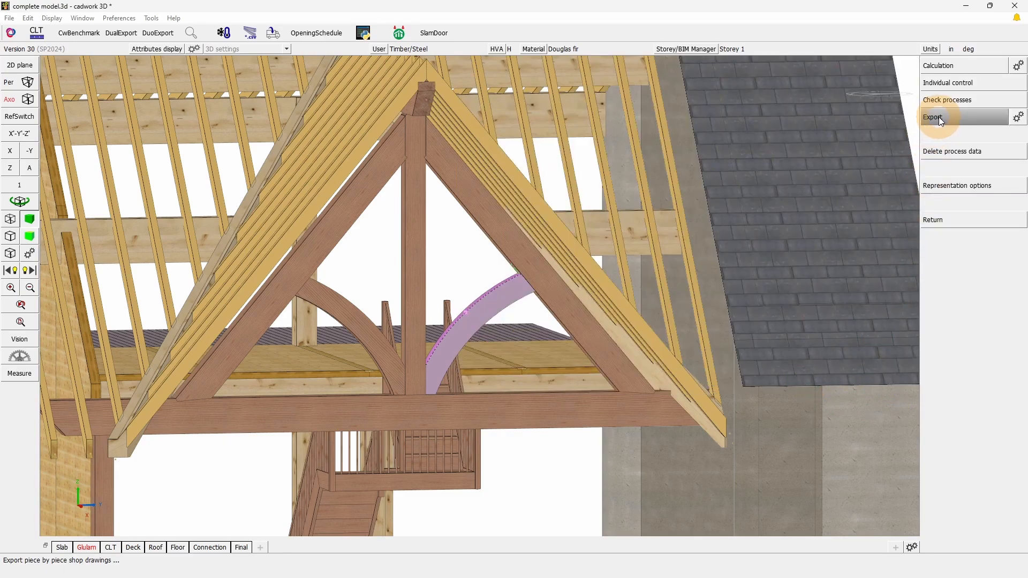
# Export the brace's shop drawing to clipboard 1 and place it in Layout example.2d, beside the house drawing
pyautogui.click(940, 117)
pyautogui.click(578, 273)
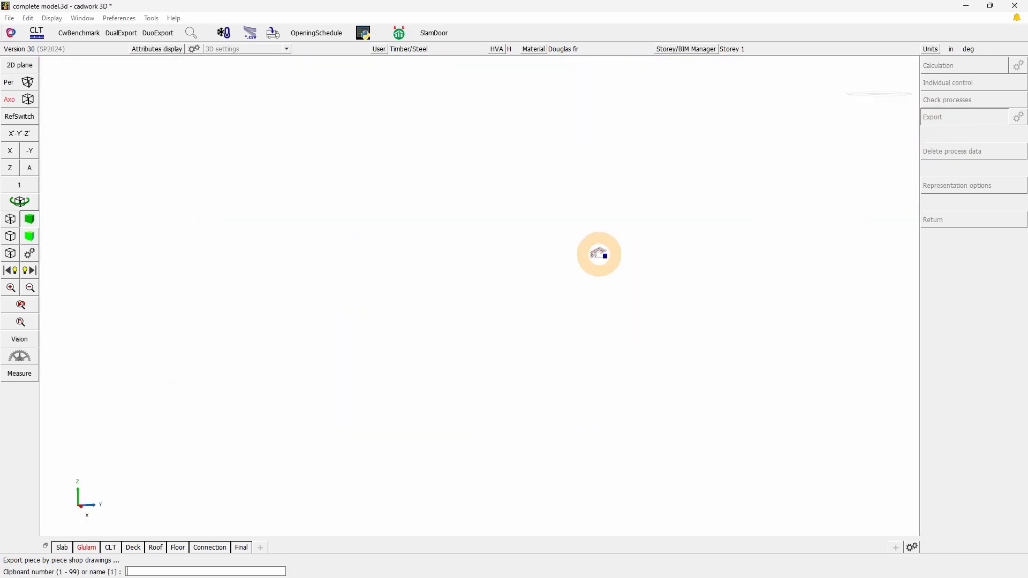
pyautogui.rightClick(599, 256)
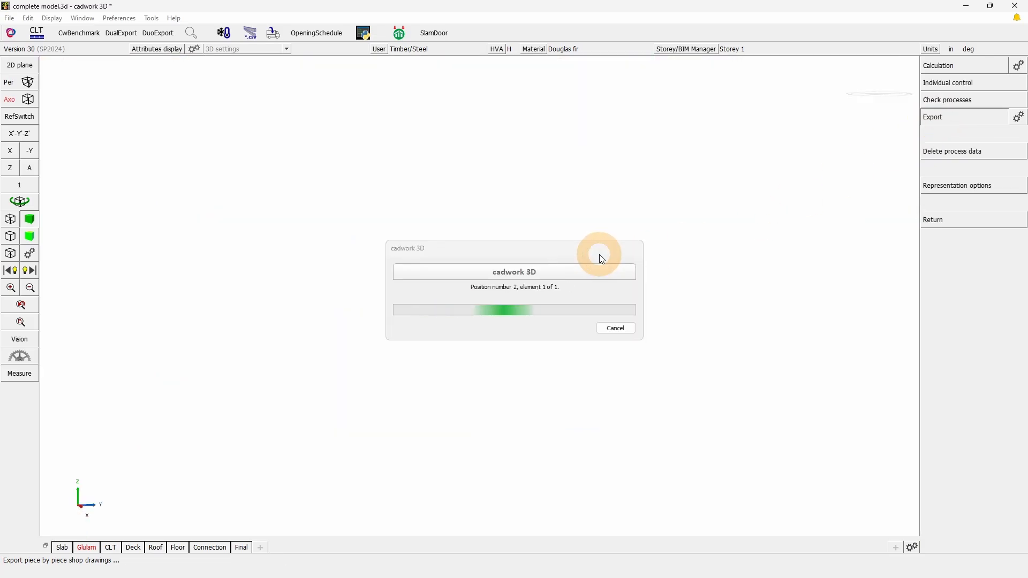
pyautogui.rightClick(600, 255)
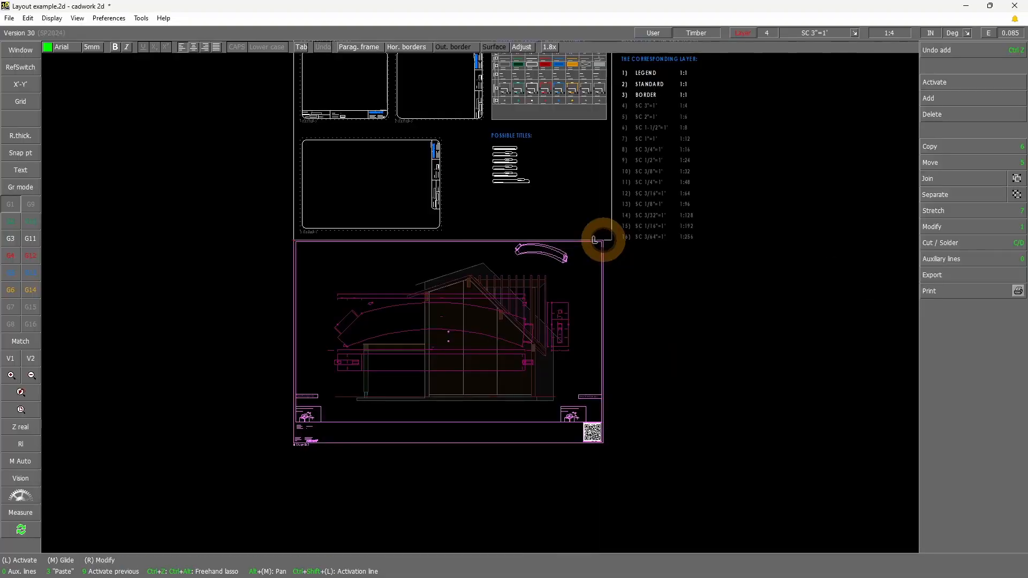
pyautogui.click(603, 239)
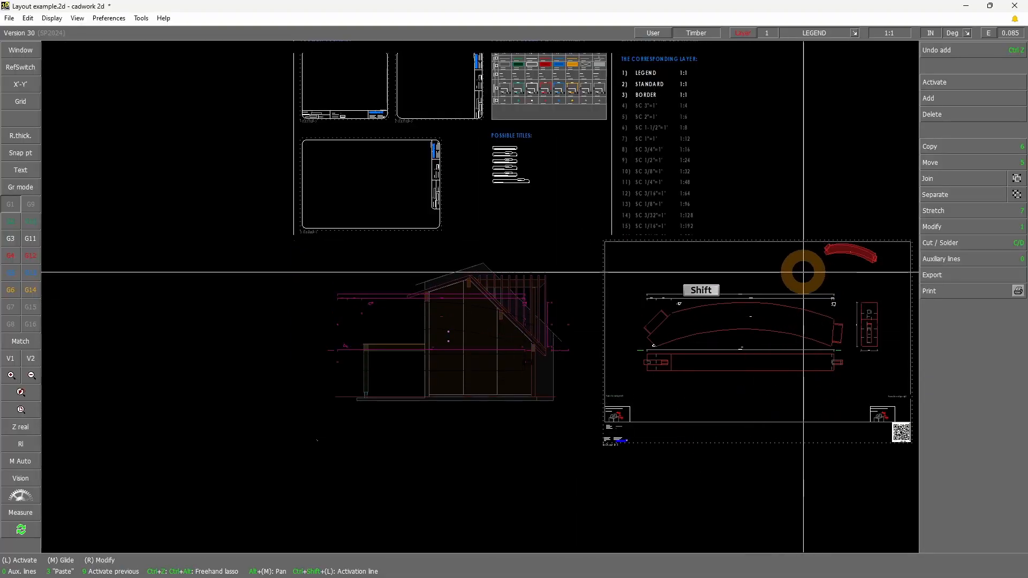
pyautogui.keyDown('shift'); pyautogui.moveTo(805, 274); pyautogui.dragTo(855, 233); pyautogui.keyUp('shift')
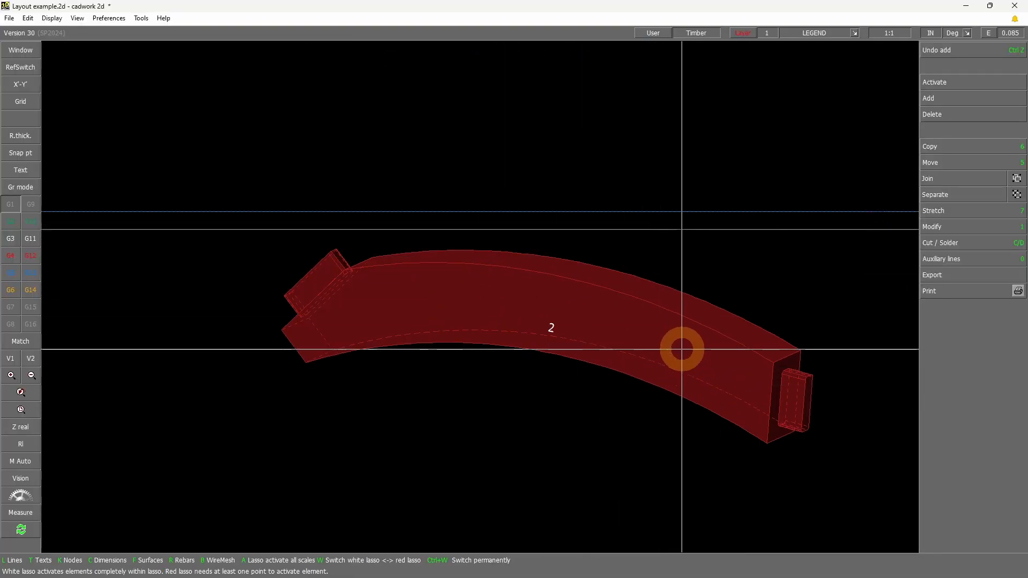
# Examine the left endtype frame of the placed brace drawing, including its tenon title, Brace/KingPost label and project information below
pyautogui.scroll(-6, 509, 381)
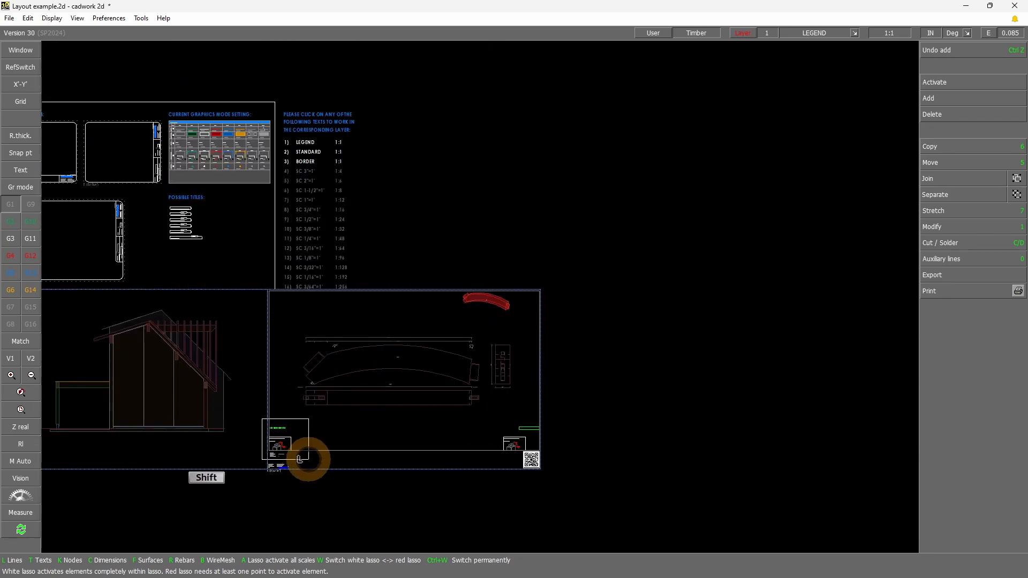
pyautogui.keyDown('shift'); pyautogui.moveTo(309, 459); pyautogui.dragTo(309, 460); pyautogui.keyUp('shift')
pyautogui.scroll(1, 431, 384)
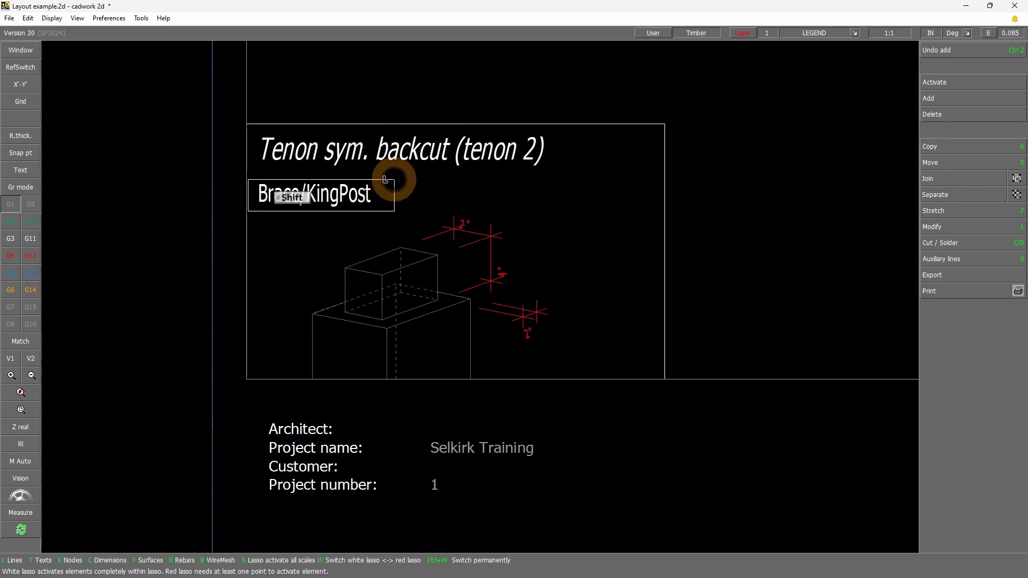
pyautogui.keyDown('shift'); pyautogui.moveTo(394, 180); pyautogui.dragTo(395, 180); pyautogui.keyUp('shift')
pyautogui.scroll(-5, 496, 260)
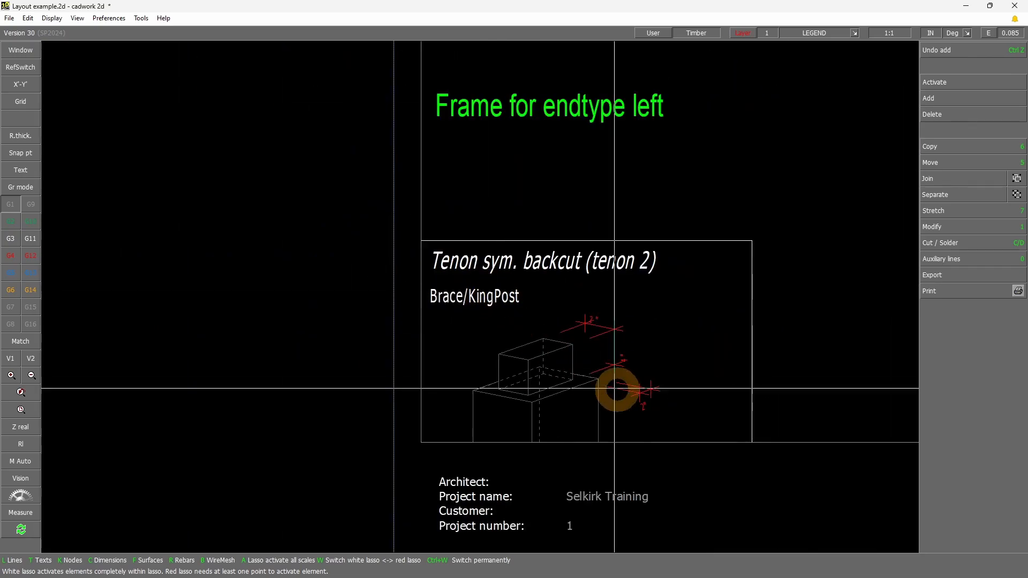
pyautogui.scroll(-3, 679, 415)
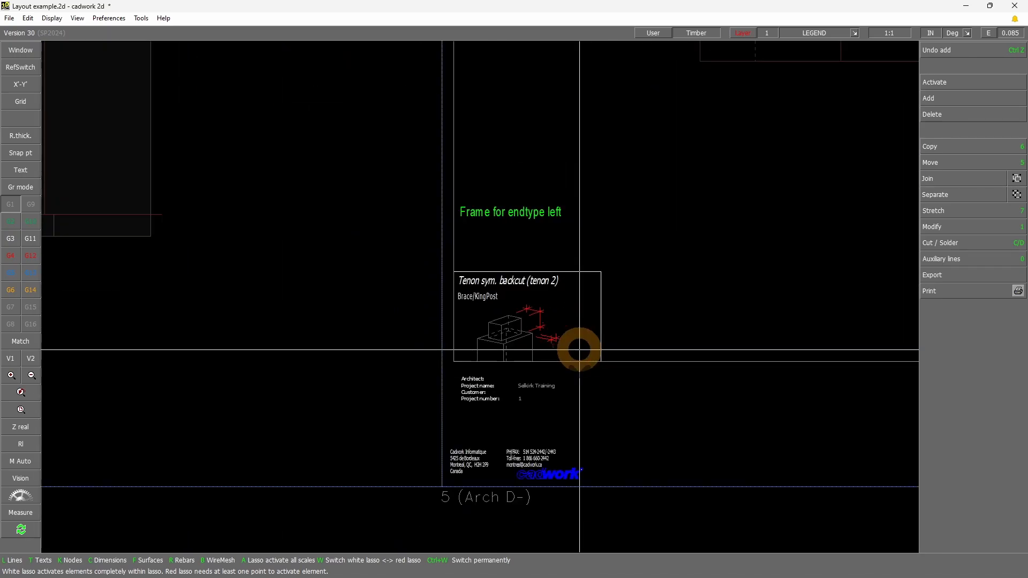
pyautogui.scroll(5, 588, 367)
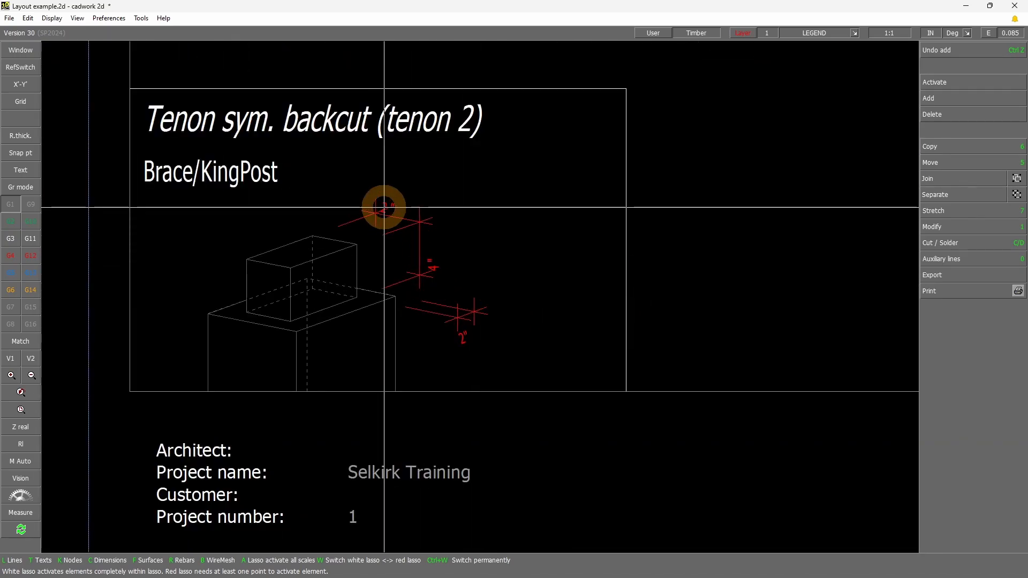
# Check the tenon detail's dimension texts by opening the 4" text in the text editor, closing it, and selecting the upper 2" text
pyautogui.hotkey('ctrl', 'a')
pyautogui.click(453, 269)
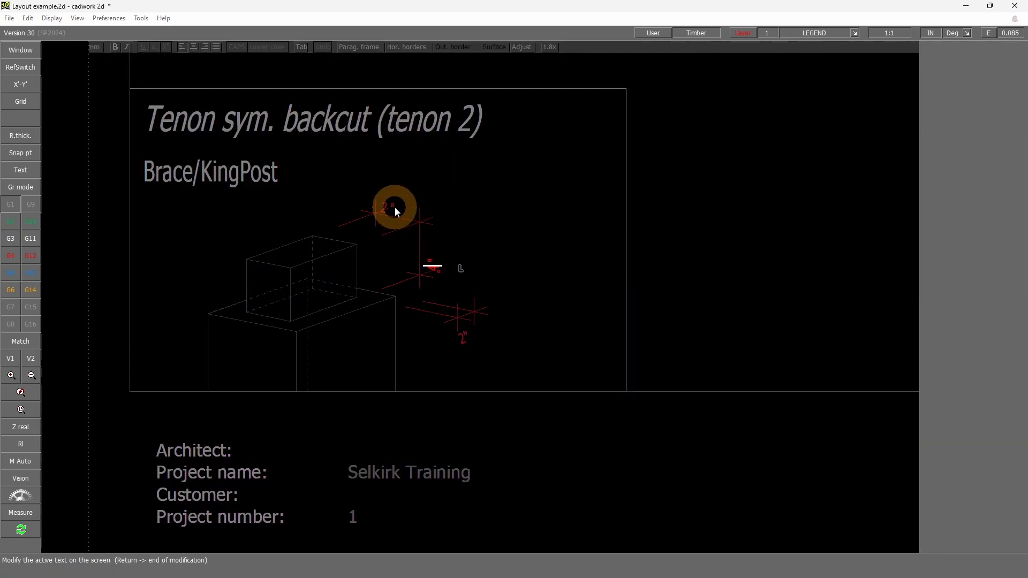
pyautogui.rightClick(430, 226)
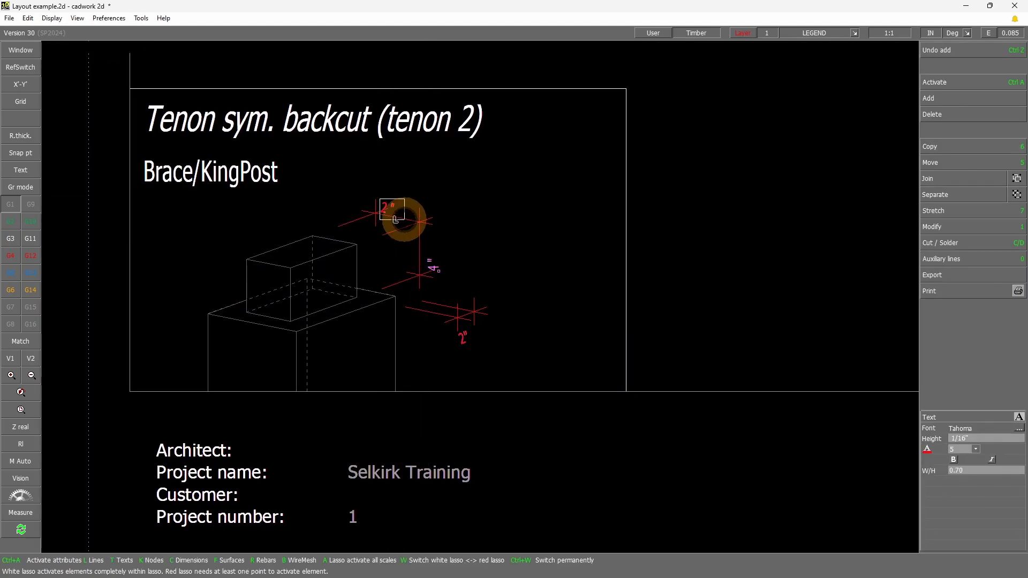
pyautogui.click(404, 220)
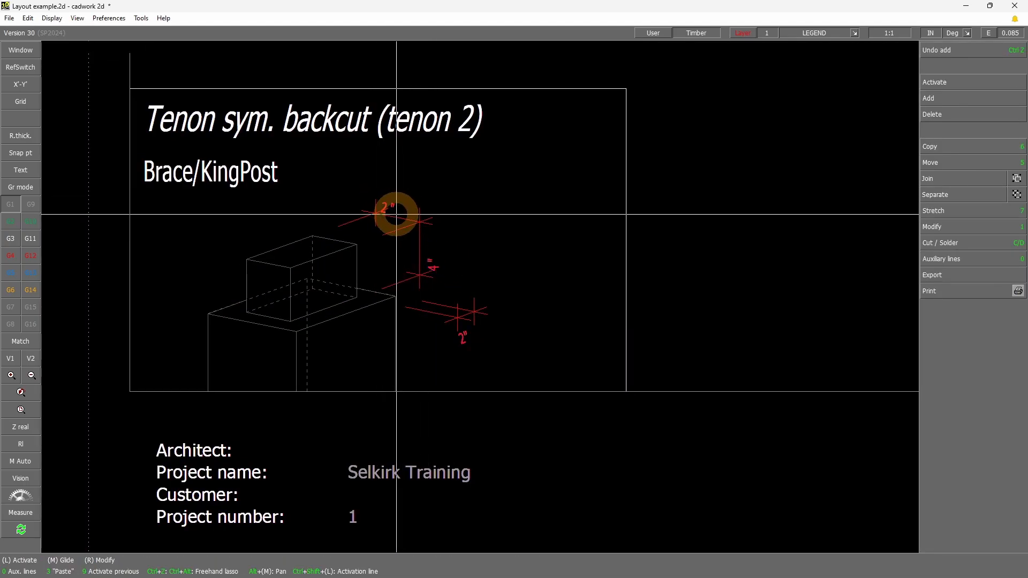
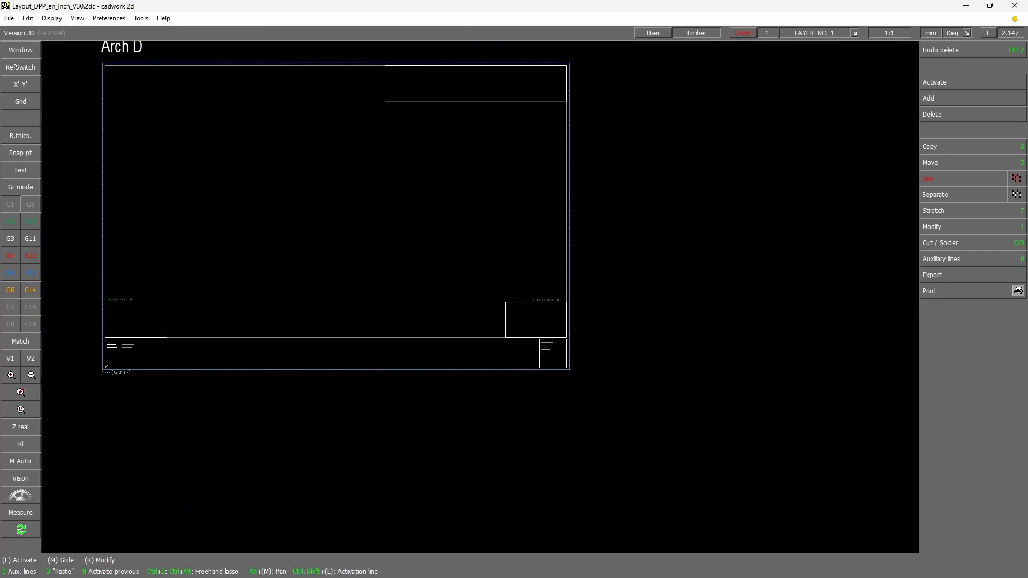
# Activate the red dimension texts across the End-types patterns of the Layout_DPP_en_Inch_V30.2dc file by their shared attribute
pyautogui.scroll(-6, 450, 330)
pyautogui.press('shift')
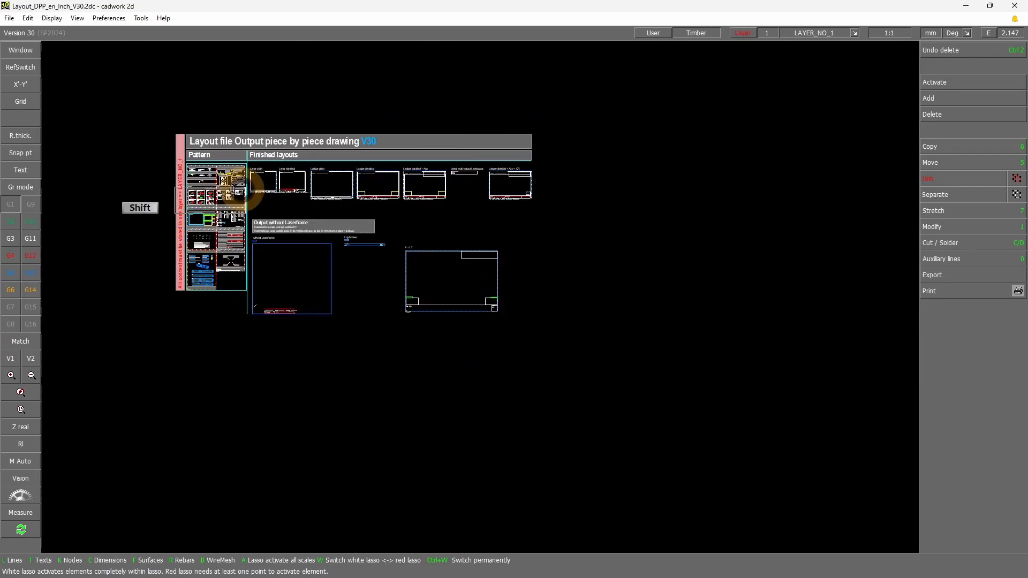
pyautogui.scroll(8, 374, 300)
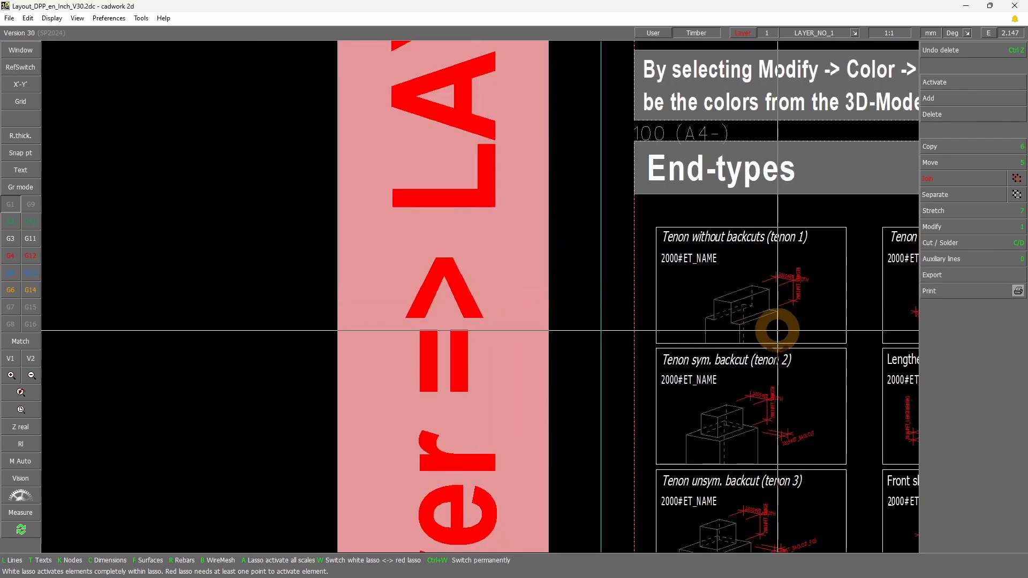
pyautogui.scroll(1, 785, 355)
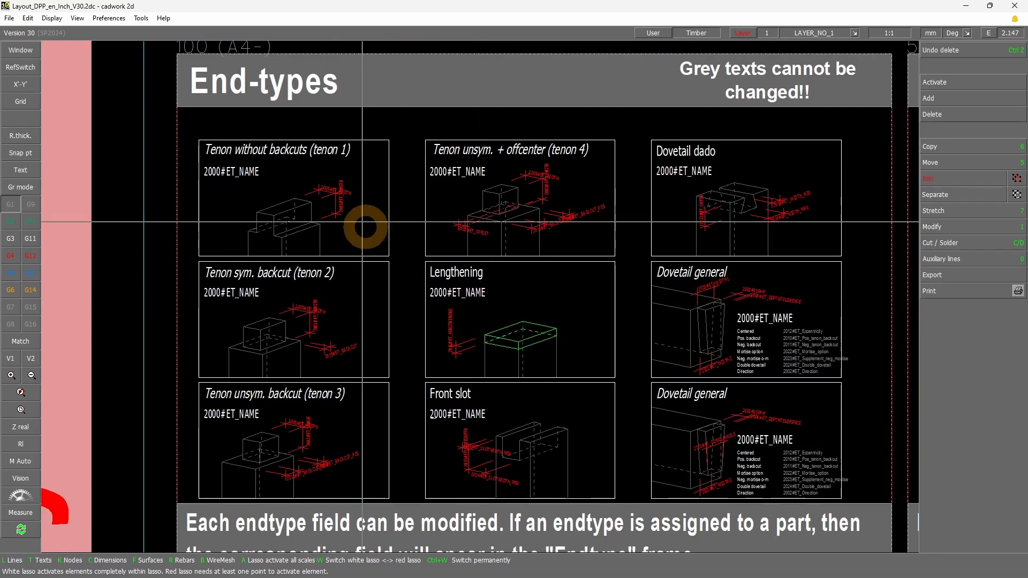
pyautogui.click(330, 187)
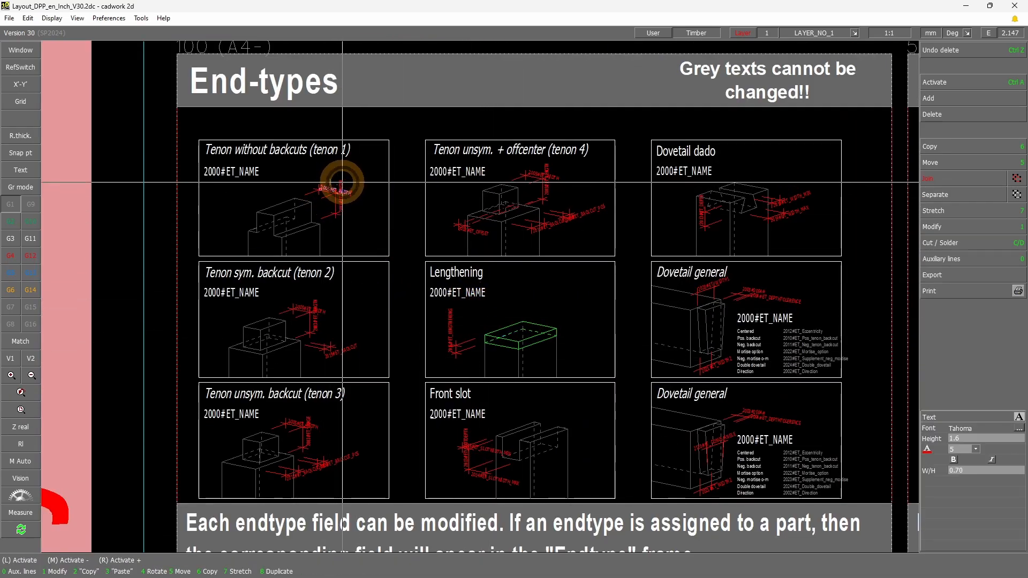
pyautogui.rightClick(309, 308)
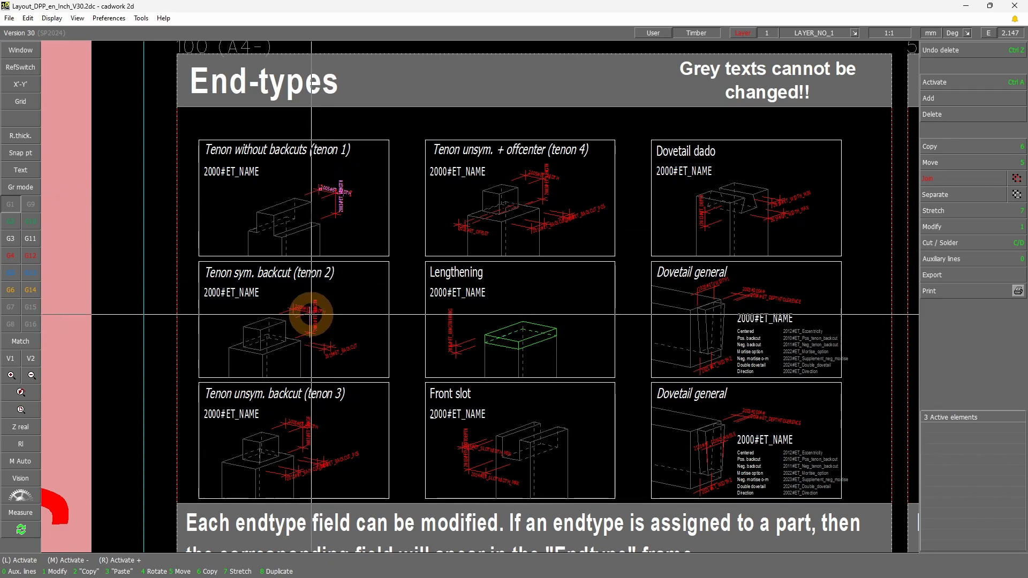
pyautogui.click(302, 307)
pyautogui.hotkey('ctrl', 'a')
pyautogui.press('c')
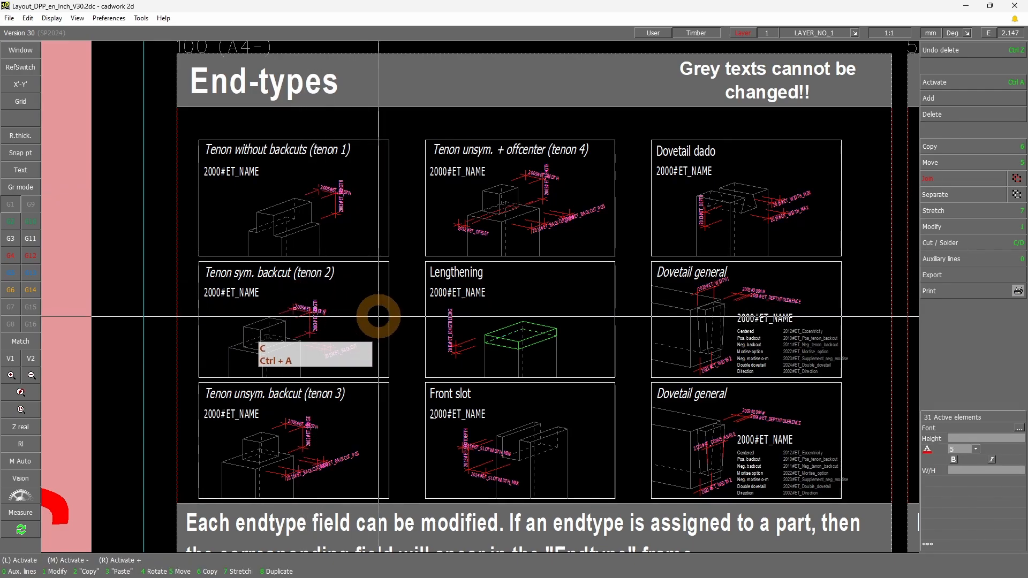
# Isolate the activated endtype dimension texts and activate all of them with one lasso
pyautogui.click(433, 284)
pyautogui.click(221, 119)
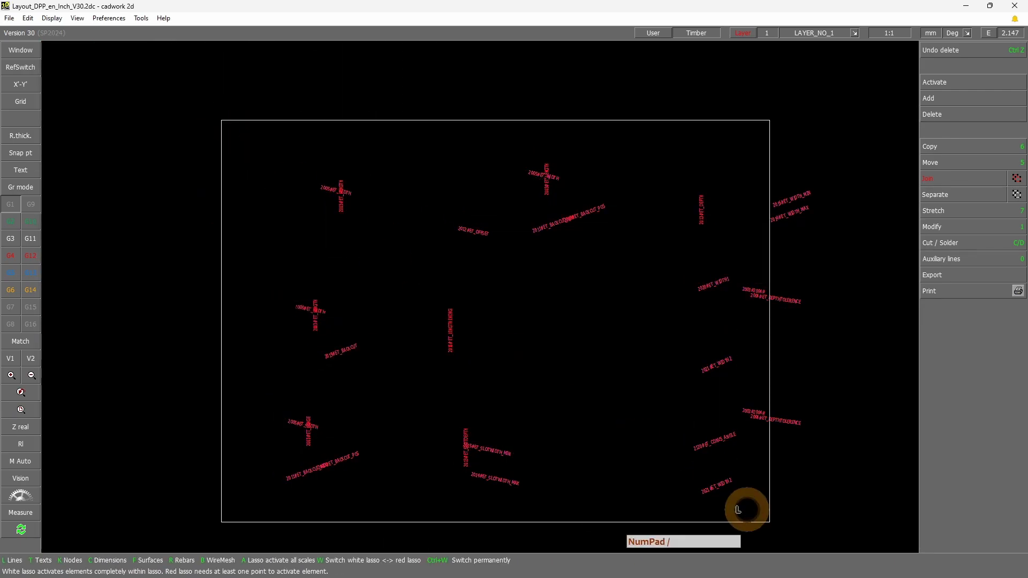
pyautogui.click(849, 503)
# Set the reference point of the endtype dimension texts to Text center and save the layout file
pyautogui.click(964, 226)
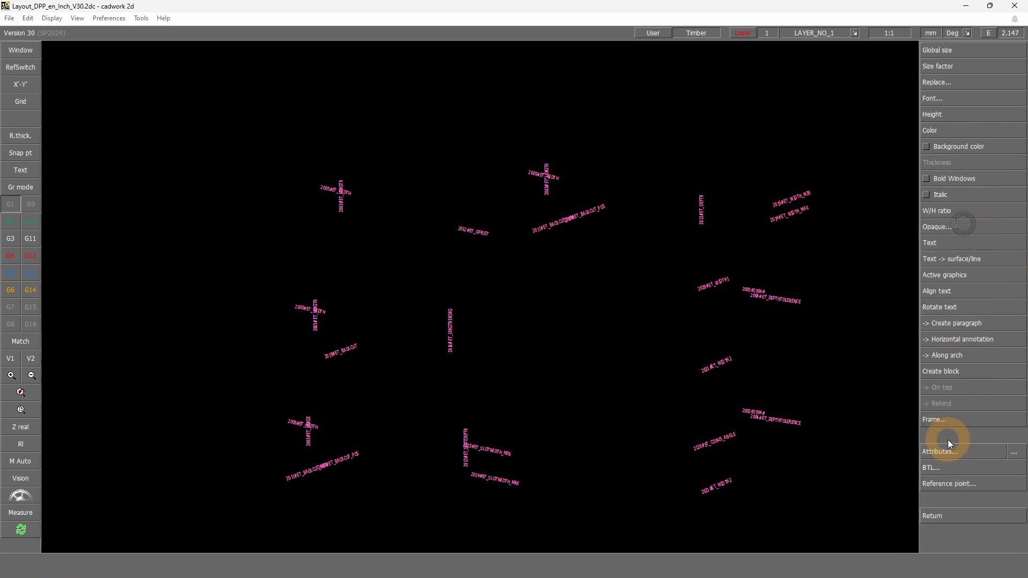
pyautogui.click(969, 484)
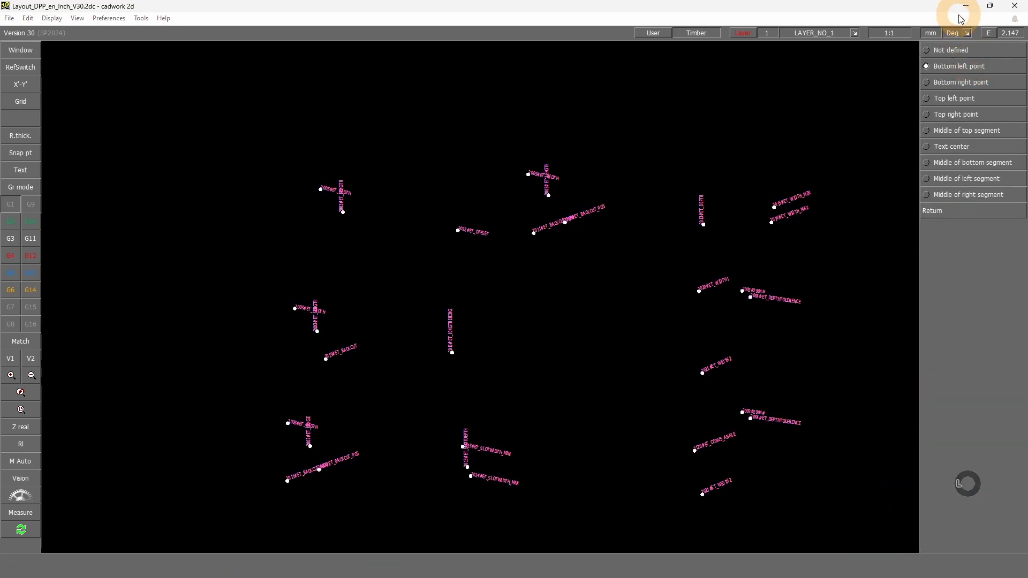
pyautogui.click(951, 150)
pyautogui.click(477, 298)
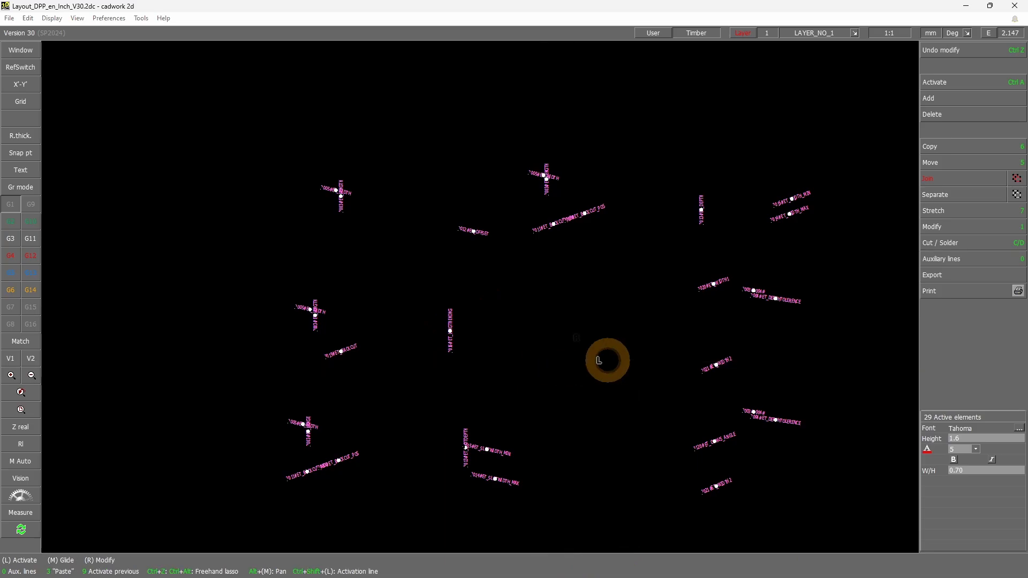
pyautogui.hotkey('ctrl', 's')
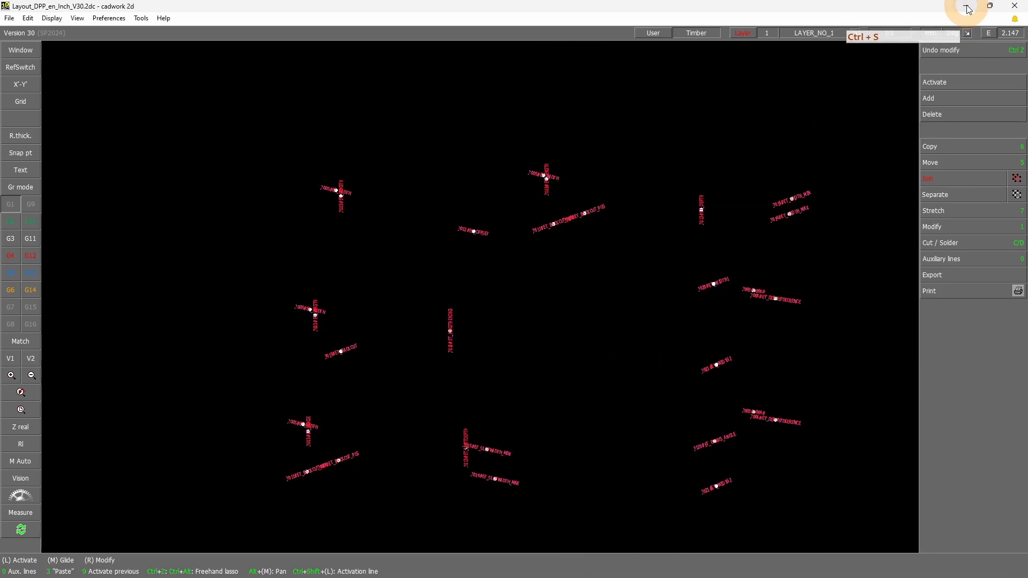
# Switch to Layout example.2d and examine the brace drawing's right endtype frame and the QR code below it
pyautogui.click(968, 9)
pyautogui.scroll(-5, 652, 299)
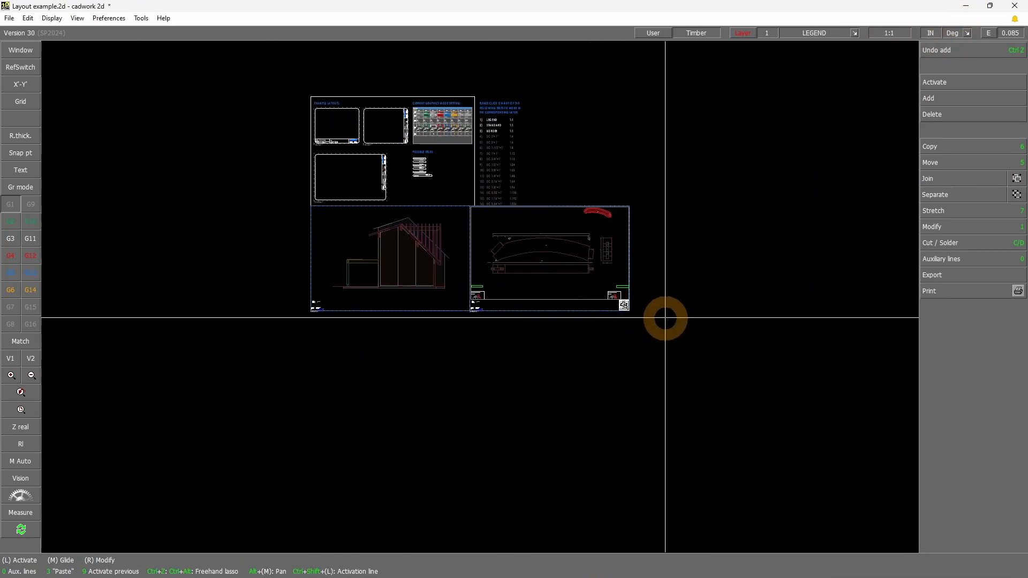
pyautogui.scroll(8, 624, 305)
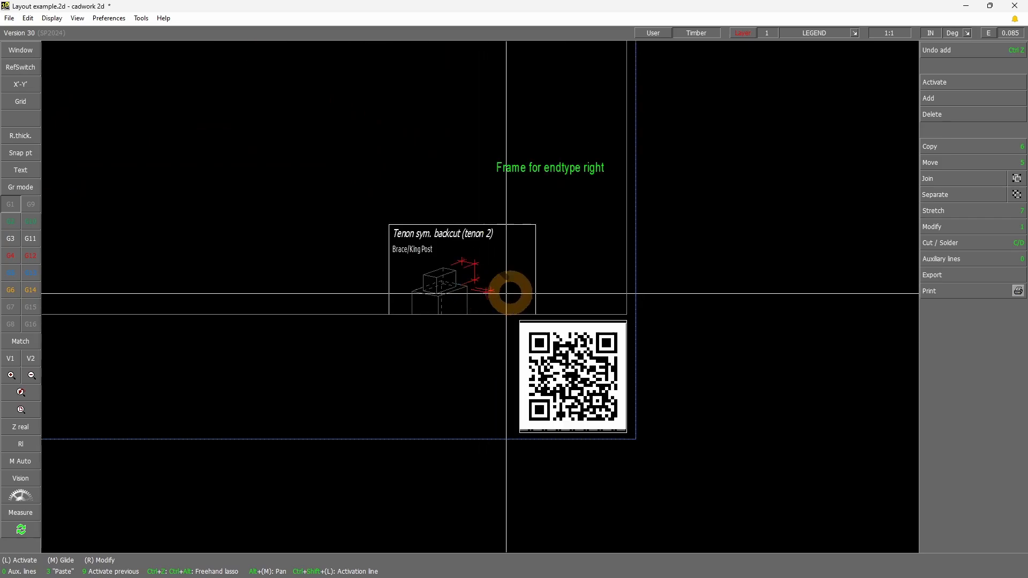
pyautogui.scroll(2, 475, 294)
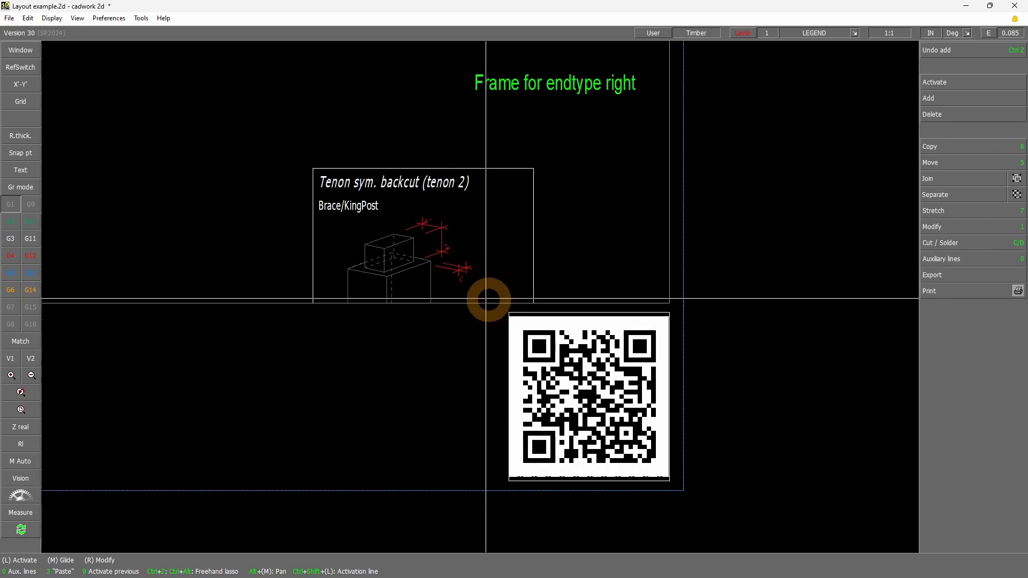
pyautogui.scroll(1, 486, 299)
pyautogui.scroll(-1, 471, 301)
pyautogui.scroll(1, 592, 448)
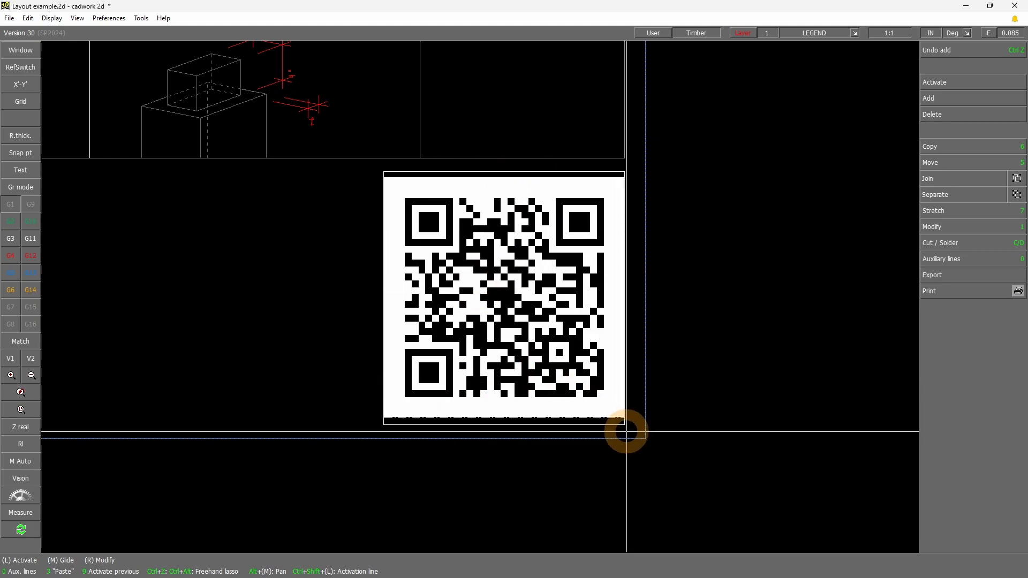
pyautogui.moveTo(412, 211); pyautogui.dragTo(595, 391)
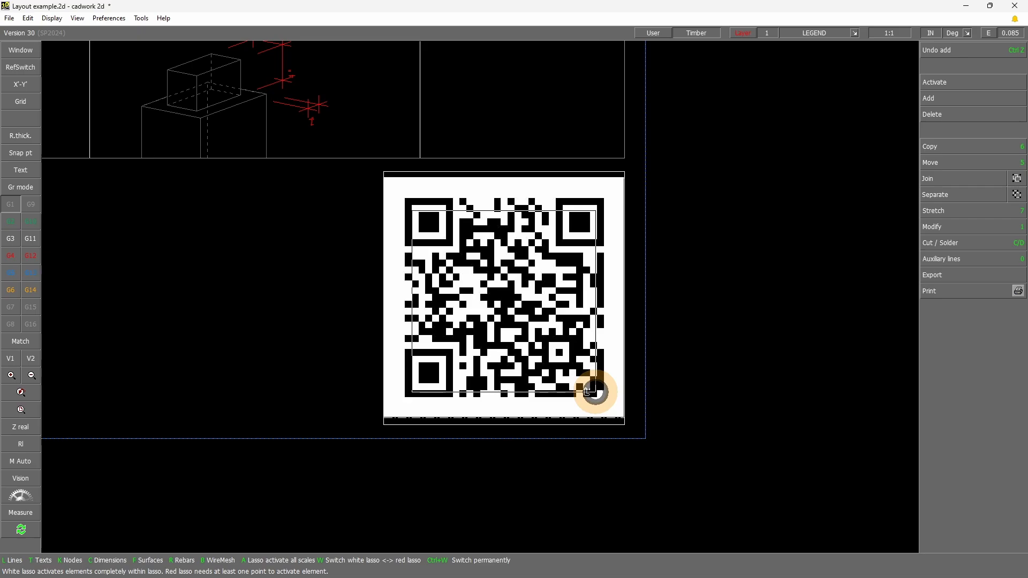
pyautogui.scroll(-6, 595, 388)
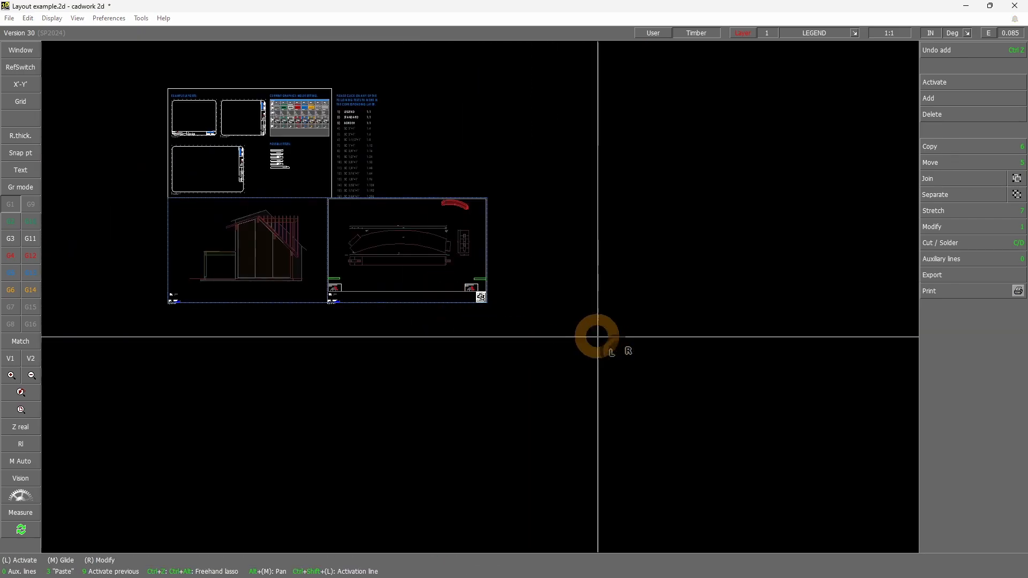
# Return to the 3D model, show it in axonometric view, and go through the export options to the Layout_Export_Solid_en_Inch_V30.2dc file
pyautogui.click(966, 7)
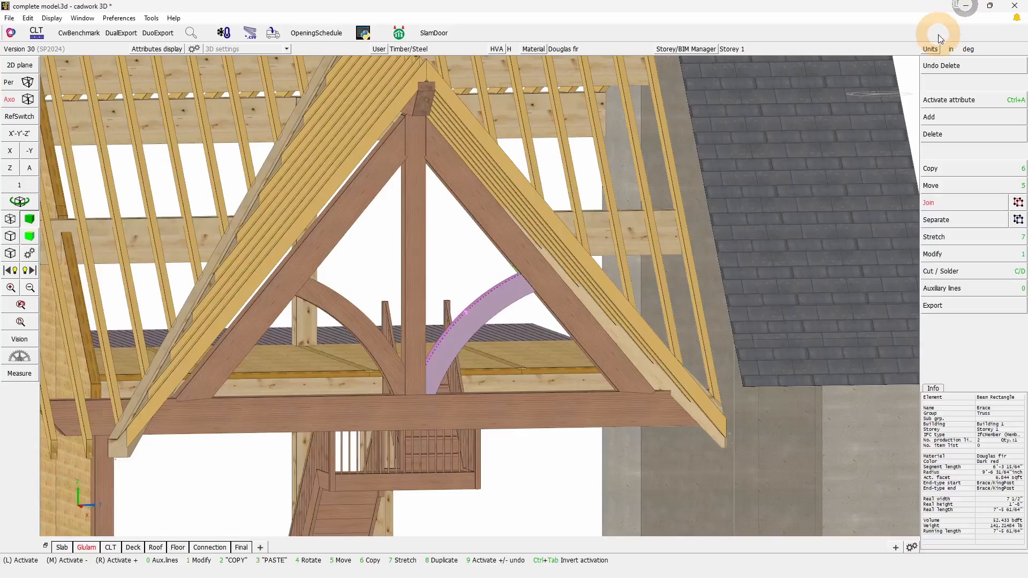
pyautogui.click(29, 168)
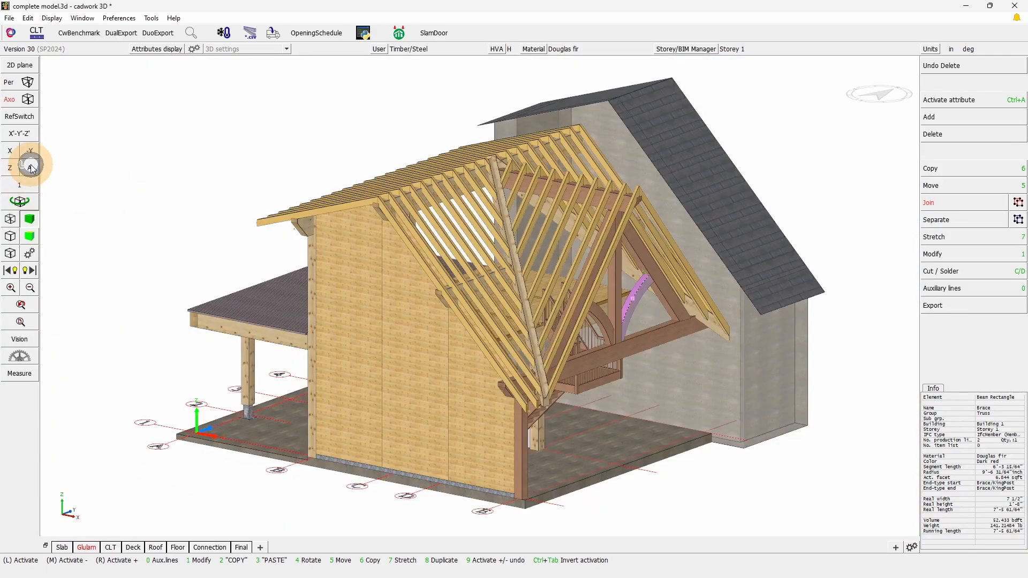
pyautogui.click(930, 309)
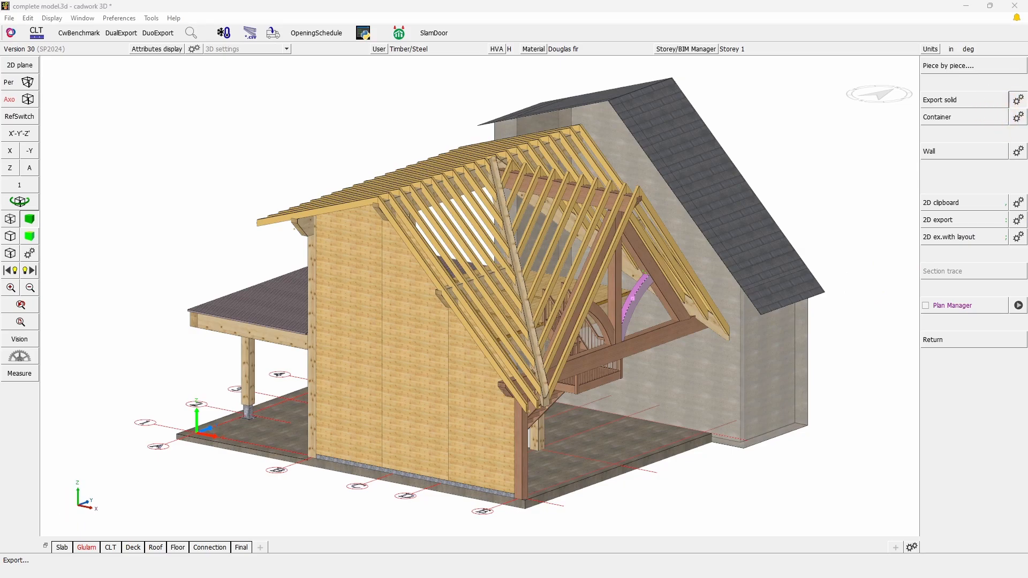
pyautogui.moveTo(467, 148); pyautogui.dragTo(252, 100)
pyautogui.moveTo(372, 119); pyautogui.dragTo(862, 218)
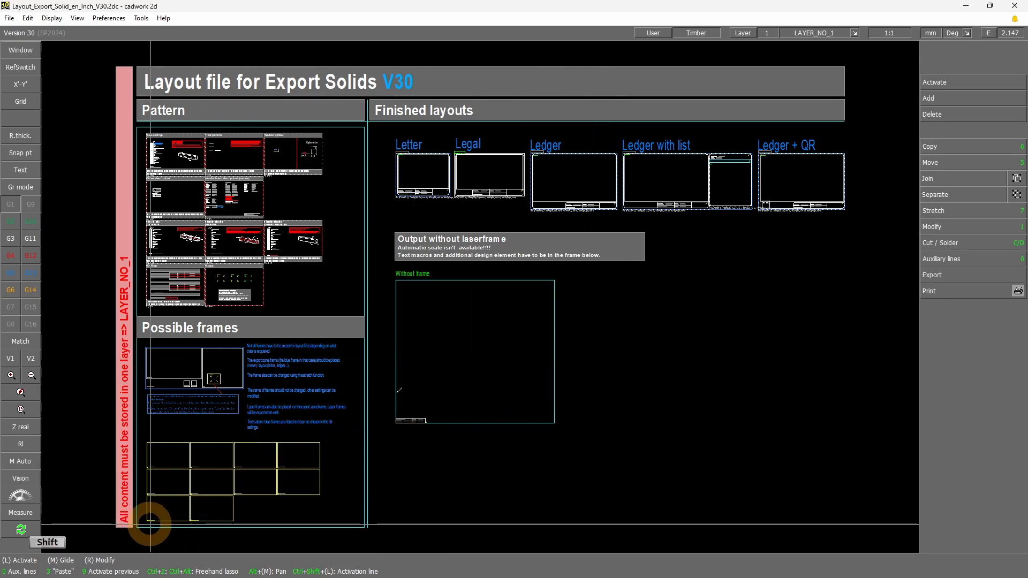
# Examine the Listoutput frames under Possible frames, checking the attributes of the Listoutput1 rectangle and its alignment arrow
pyautogui.keyDown('shift'); pyautogui.moveTo(138, 526); pyautogui.dragTo(330, 420); pyautogui.keyUp('shift')
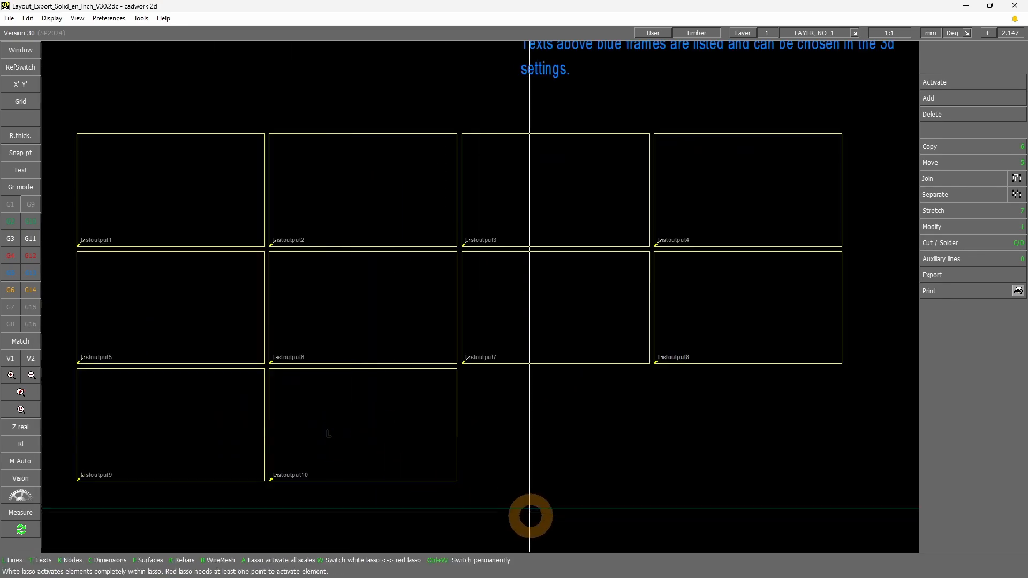
pyautogui.click(264, 147)
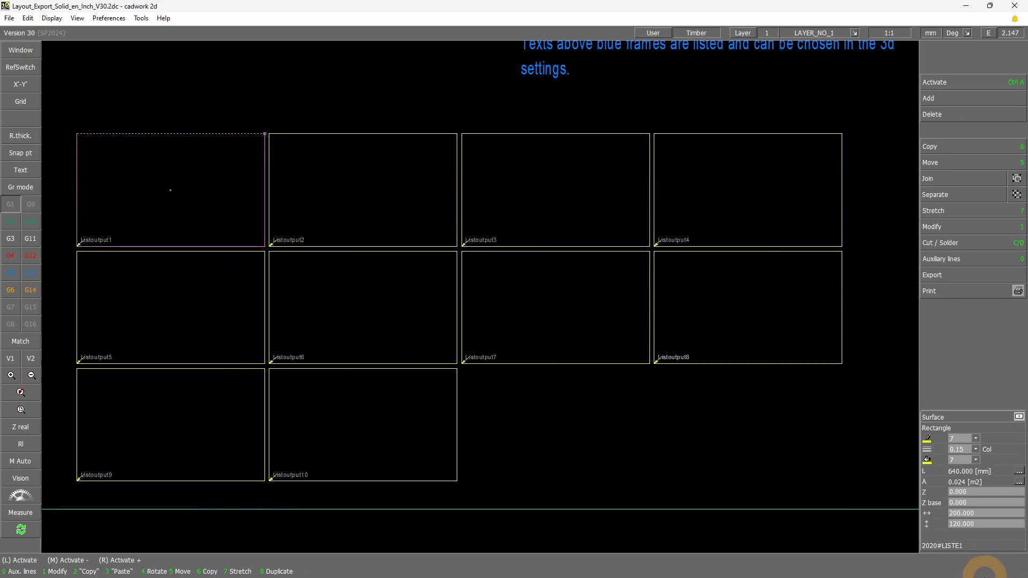
pyautogui.scroll(-3, 557, 382)
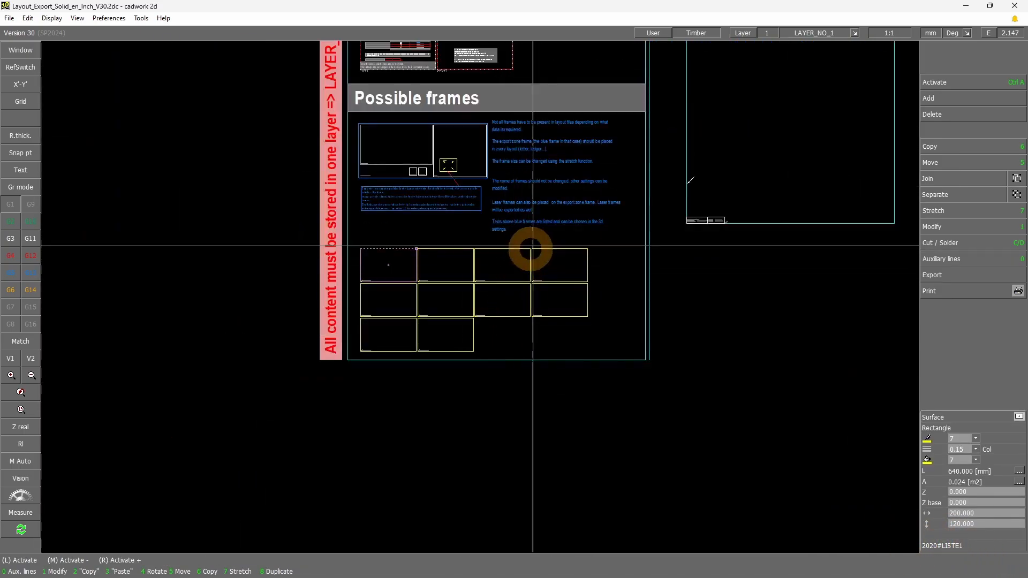
pyautogui.scroll(5, 478, 294)
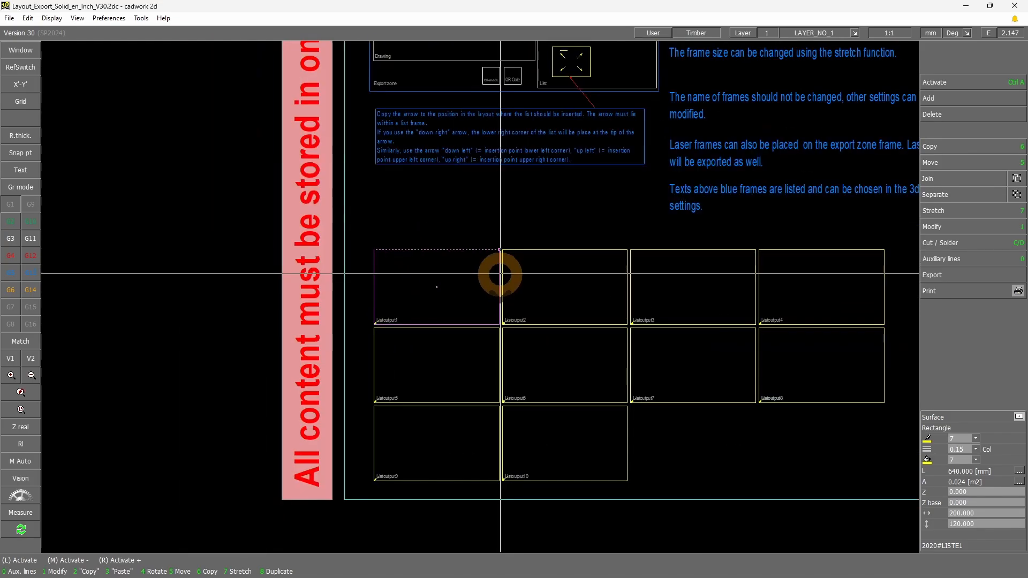
pyautogui.scroll(4, 473, 303)
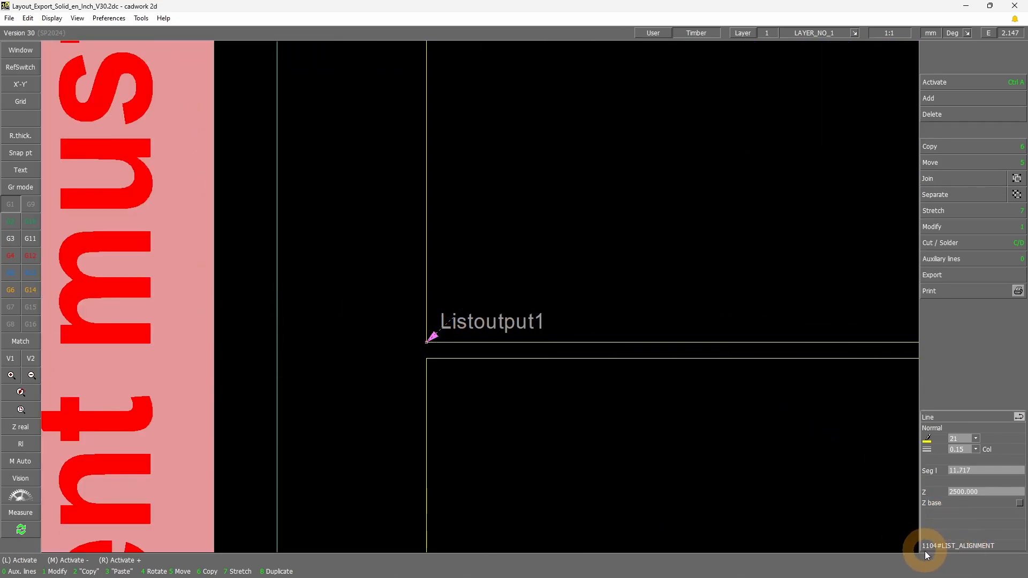
pyautogui.scroll(-7, 535, 263)
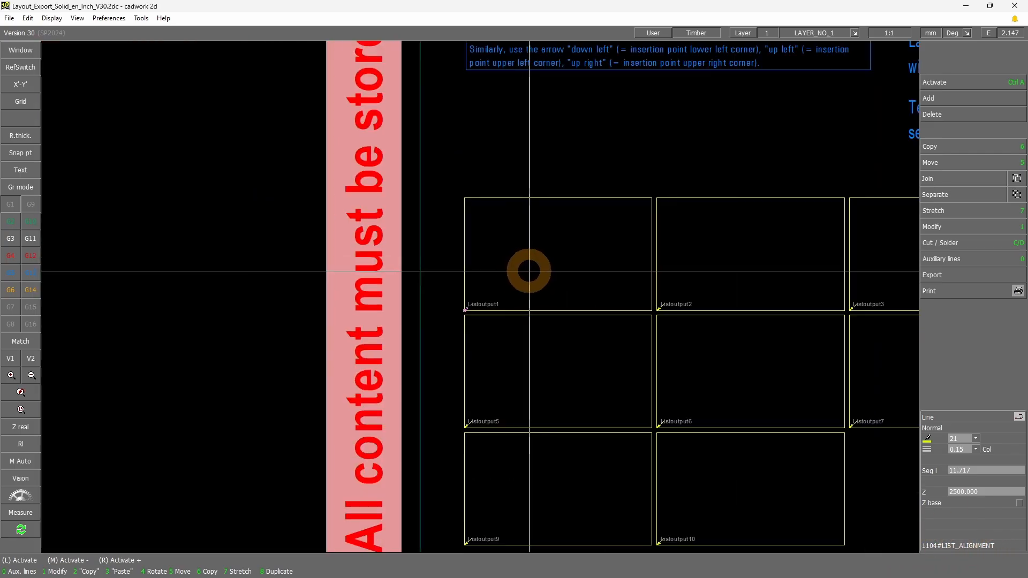
# Move the Listoutput1 alignment arrow to the frame's upper left corner, rotating it in 90° steps to point into that corner
pyautogui.scroll(2, 545, 294)
pyautogui.press('5')
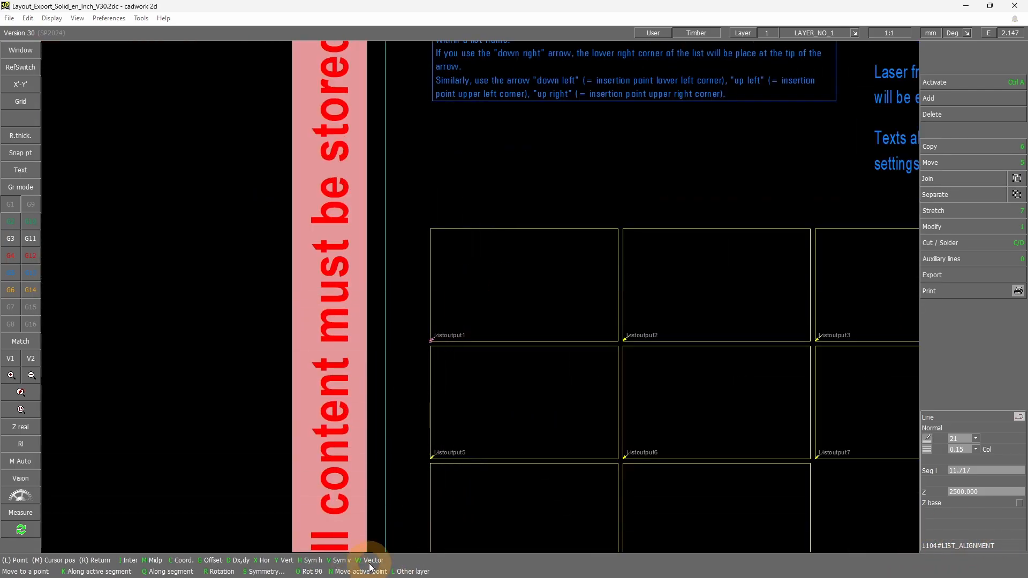
pyautogui.press('o')
pyautogui.press('o')
pyautogui.press('o')
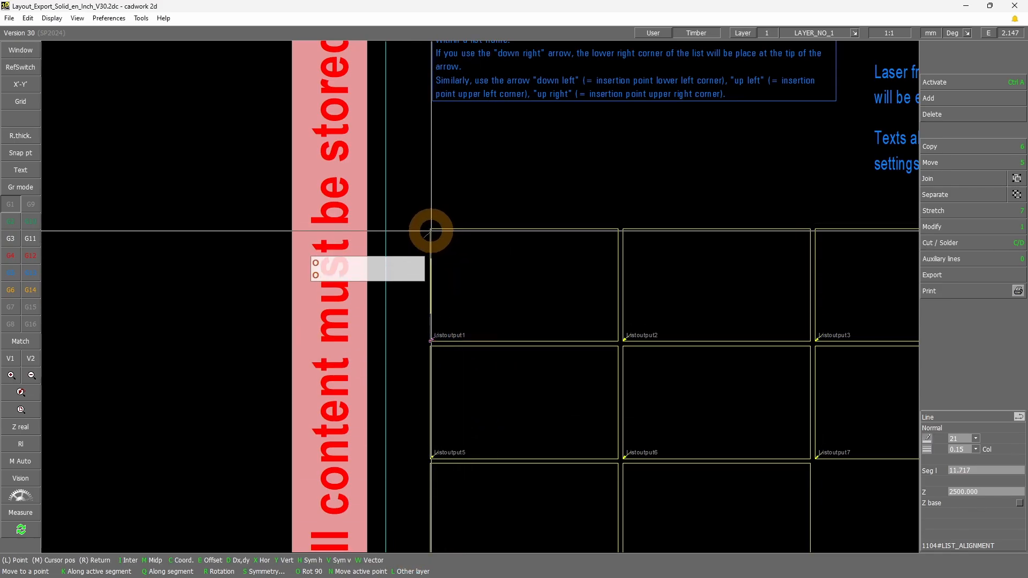
pyautogui.click(430, 229)
pyautogui.scroll(1, 490, 270)
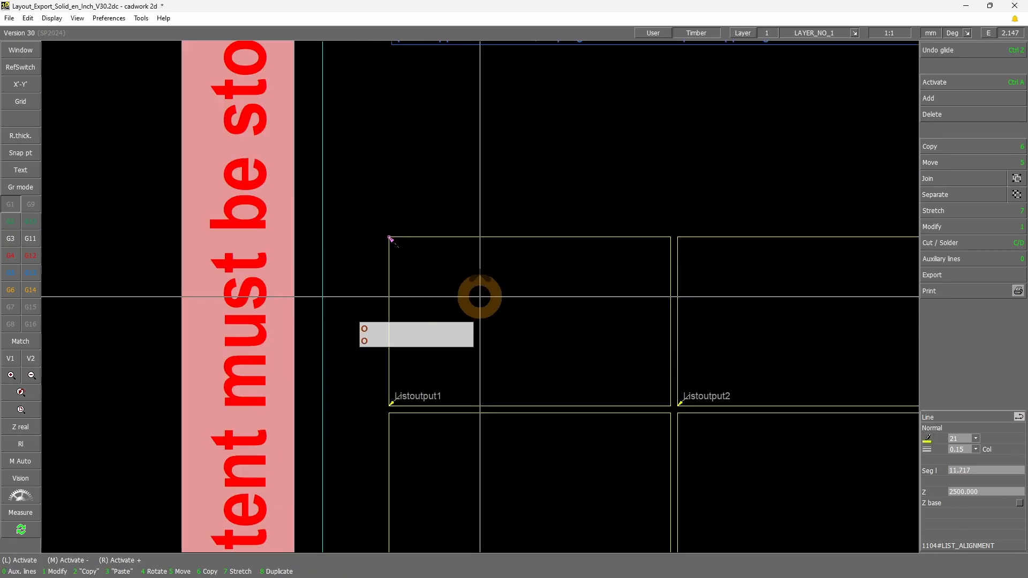
pyautogui.moveTo(392, 243); pyautogui.dragTo(498, 311)
pyautogui.moveTo(609, 378); pyautogui.dragTo(489, 307)
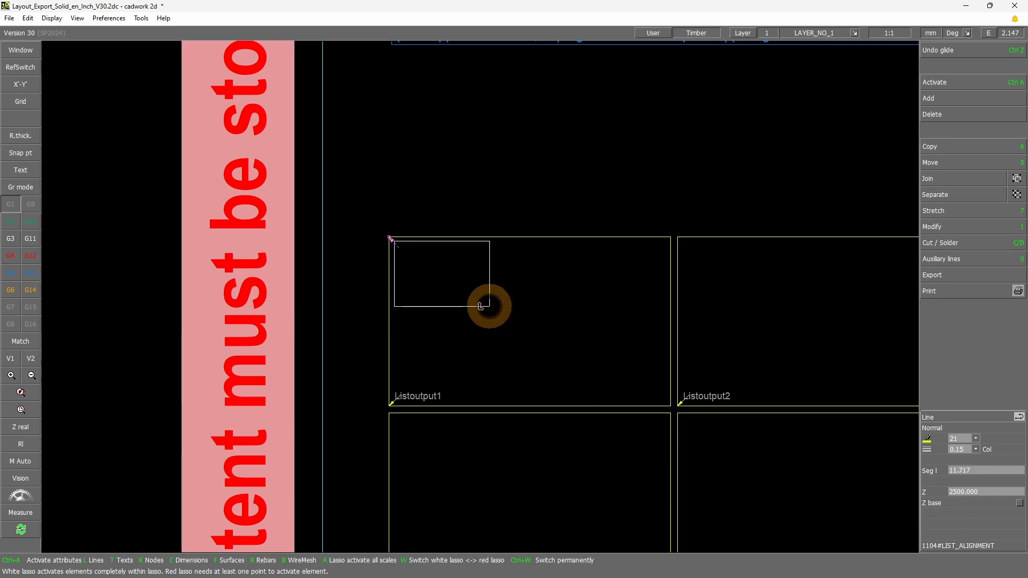
pyautogui.moveTo(648, 387)
pyautogui.mouseDown()
pyautogui.moveTo(750, 565)
pyautogui.moveTo(514, 323)
pyautogui.moveTo(740, 506)
pyautogui.moveTo(544, 137)
pyautogui.mouseUp()
# Go to the Ledger with list finished layout and examine its list page, selecting the List heading there
pyautogui.scroll(-6, 489, 278)
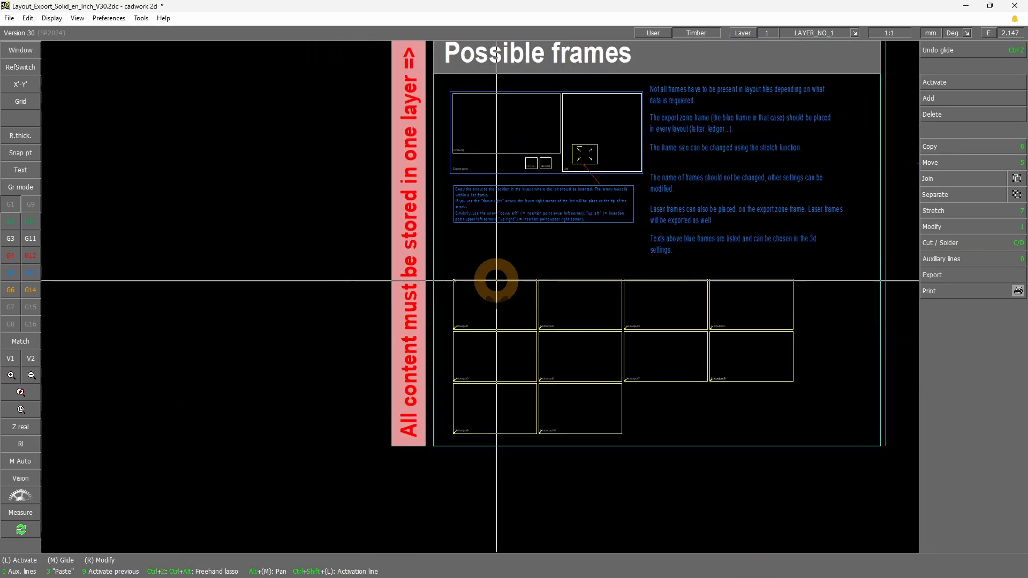
pyautogui.scroll(-3, 482, 295)
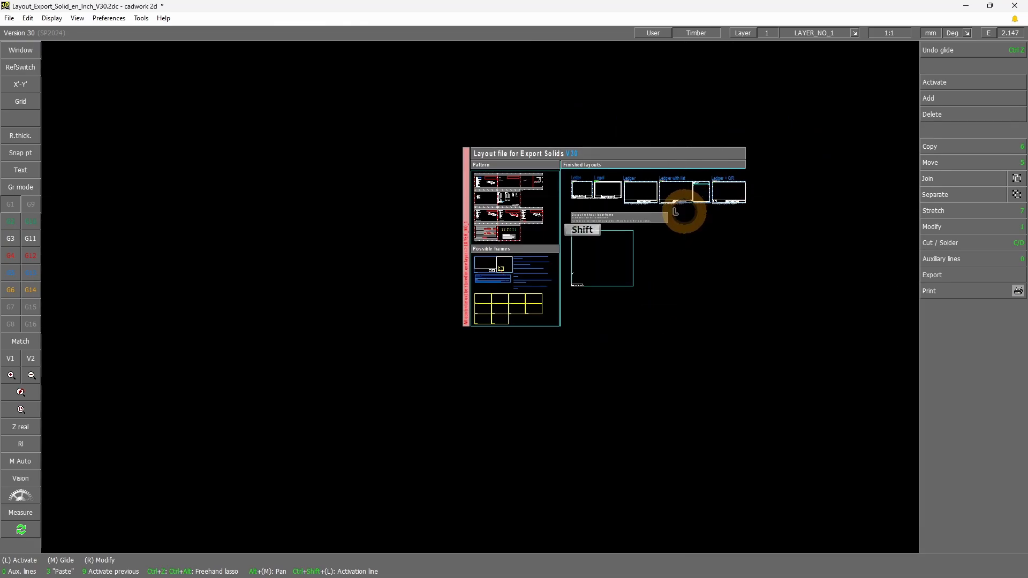
pyautogui.scroll(6, 744, 153)
pyautogui.click(634, 276)
pyautogui.scroll(4, 480, 298)
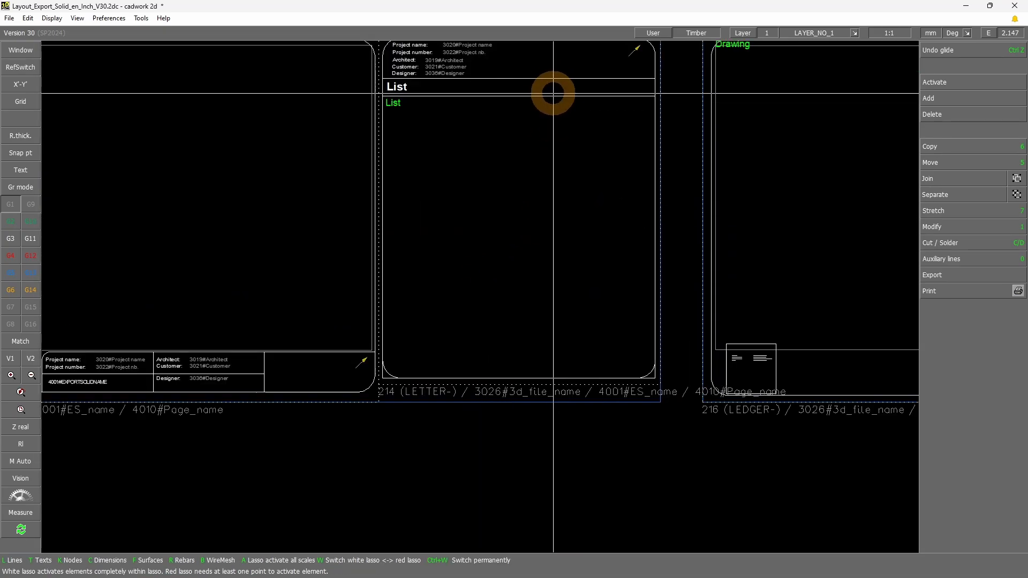
pyautogui.click(544, 96)
pyautogui.click(532, 126)
pyautogui.rightClick(550, 104)
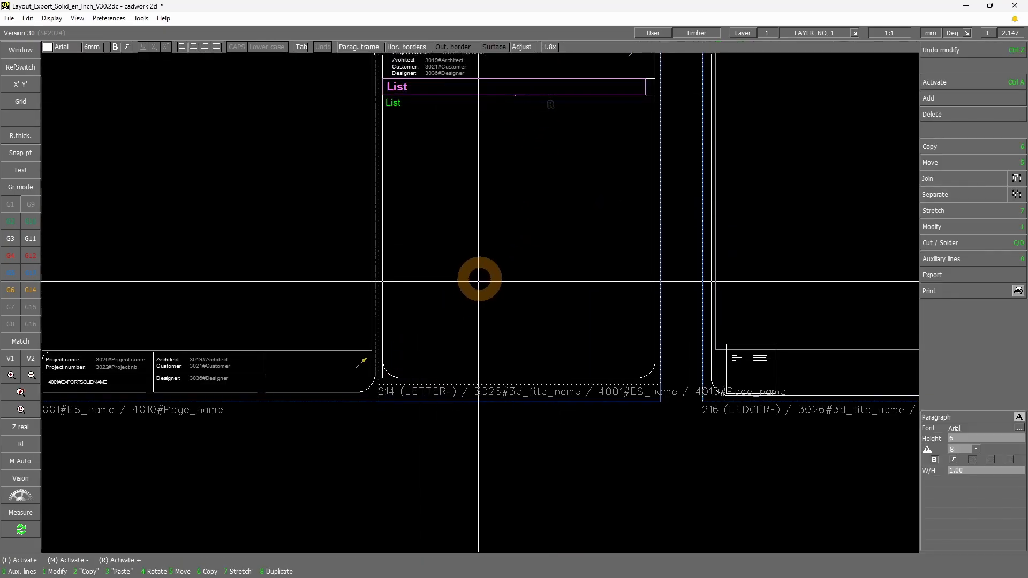
# Examine the Ledger with list layout's export zone, its laser frames 213 (LEDGER-) and 214 (LETTER-), and the list page's project texts
pyautogui.scroll(-4, 480, 280)
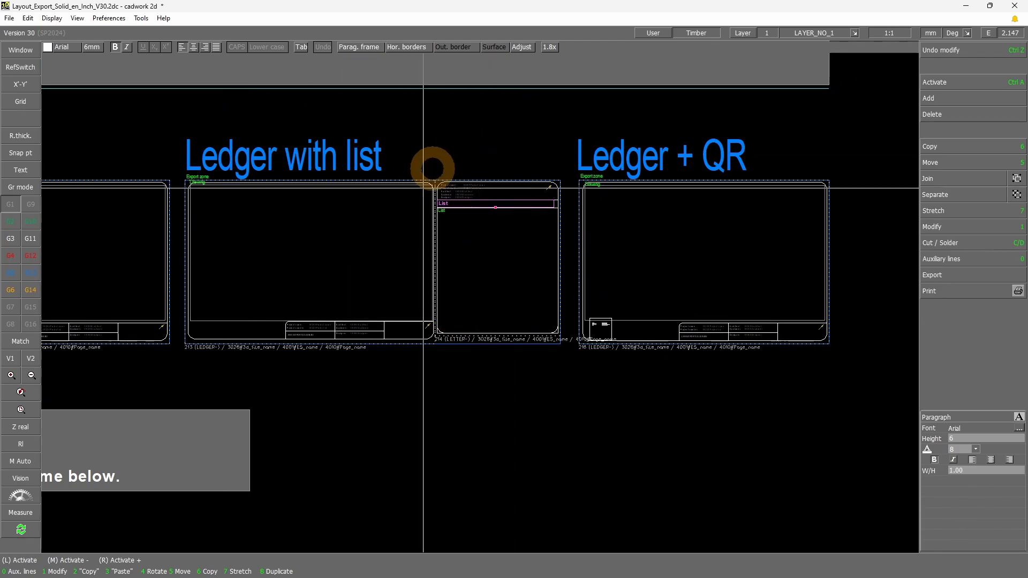
pyautogui.scroll(3, 461, 236)
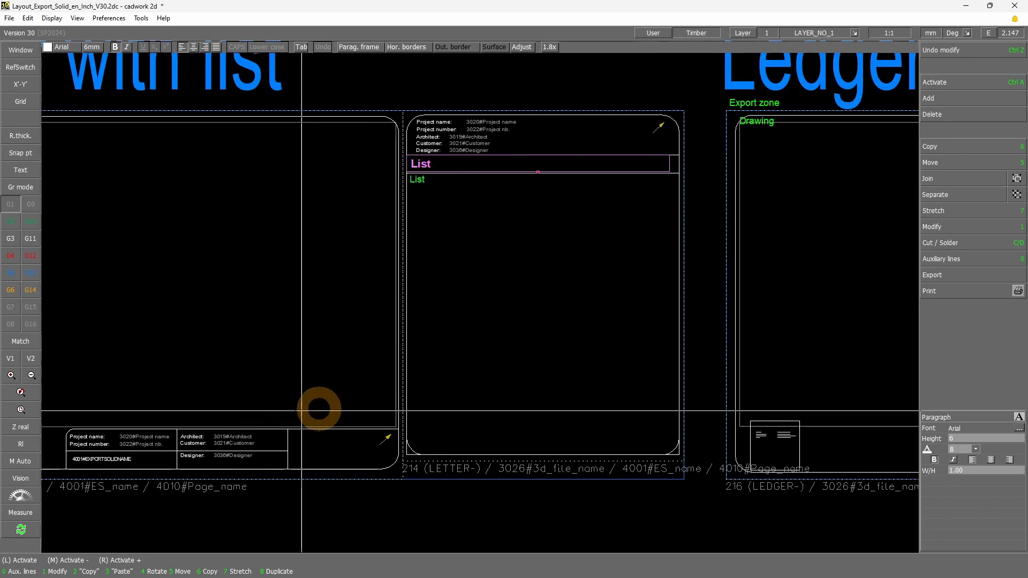
pyautogui.scroll(-3, 378, 337)
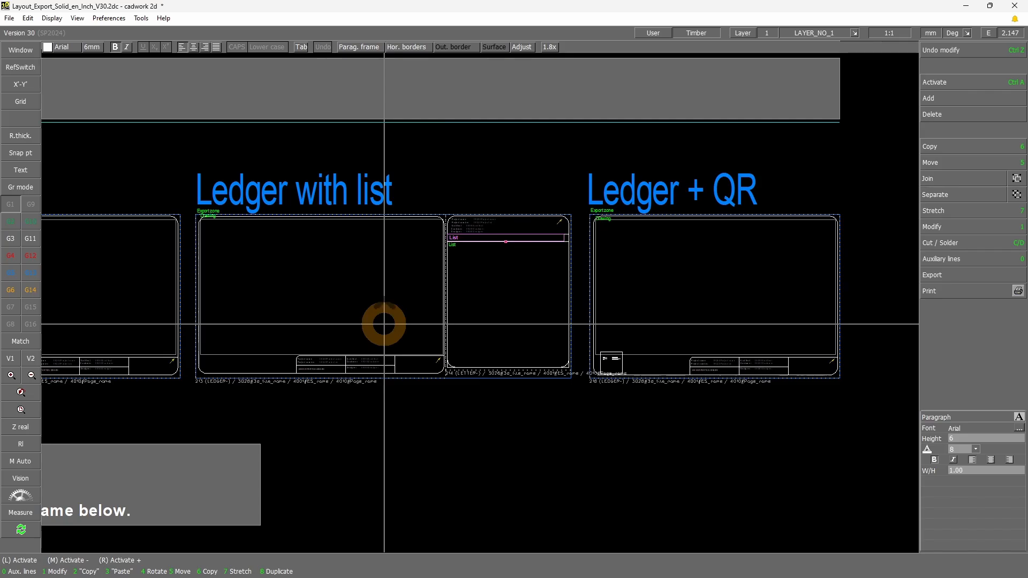
pyautogui.scroll(2, 355, 154)
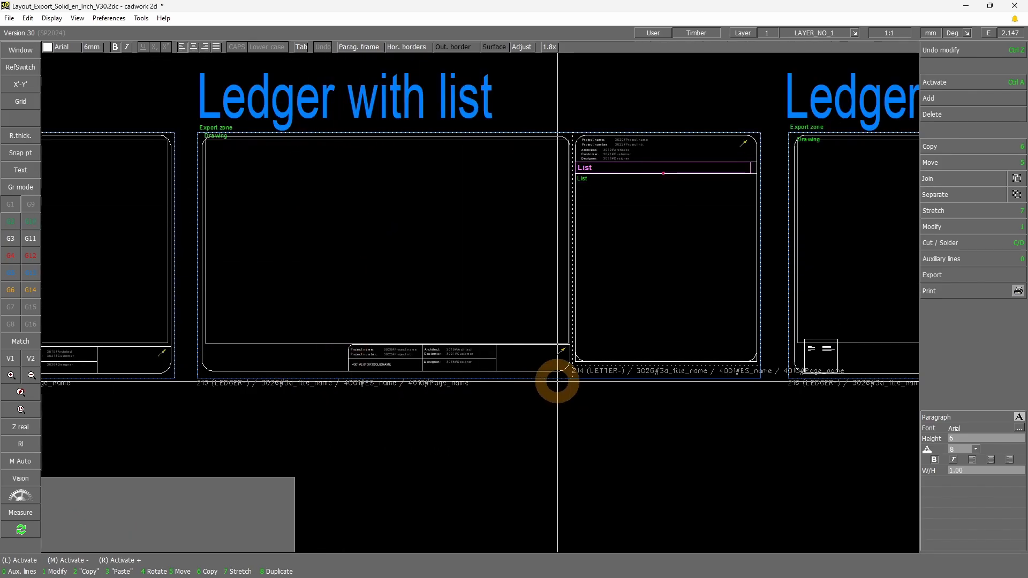
pyautogui.click(593, 380)
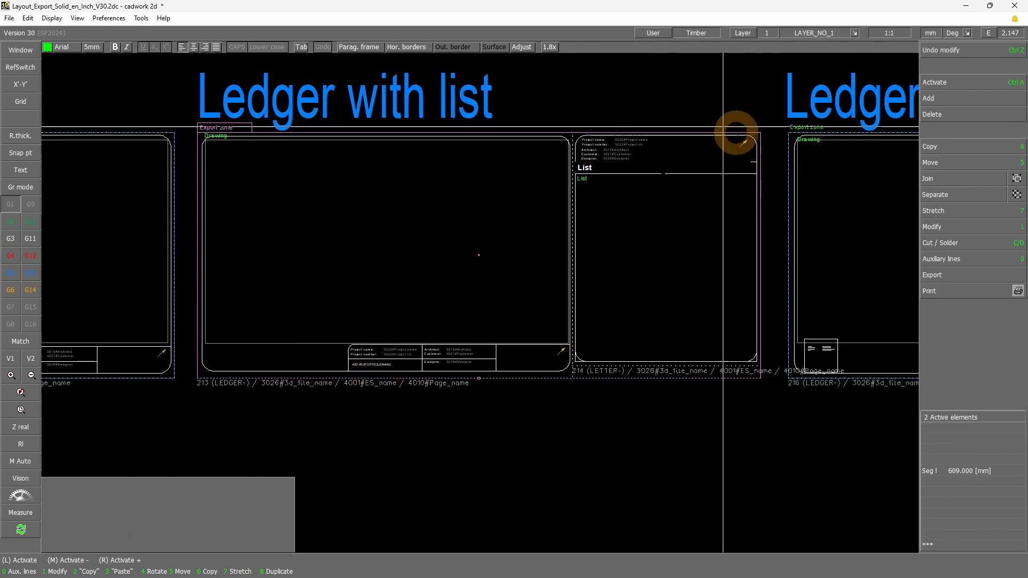
pyautogui.click(571, 370)
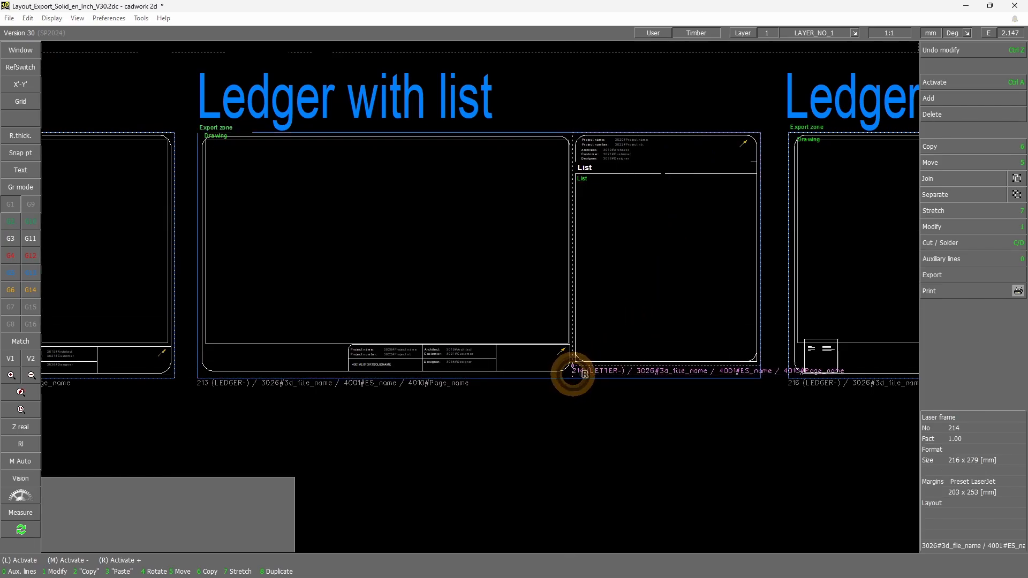
pyautogui.click(221, 161)
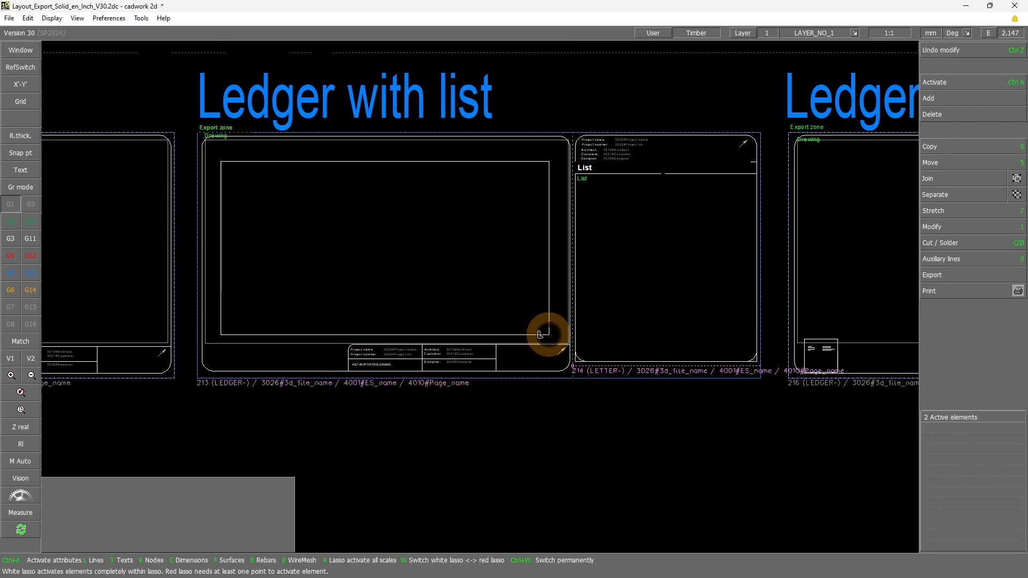
pyautogui.click(541, 334)
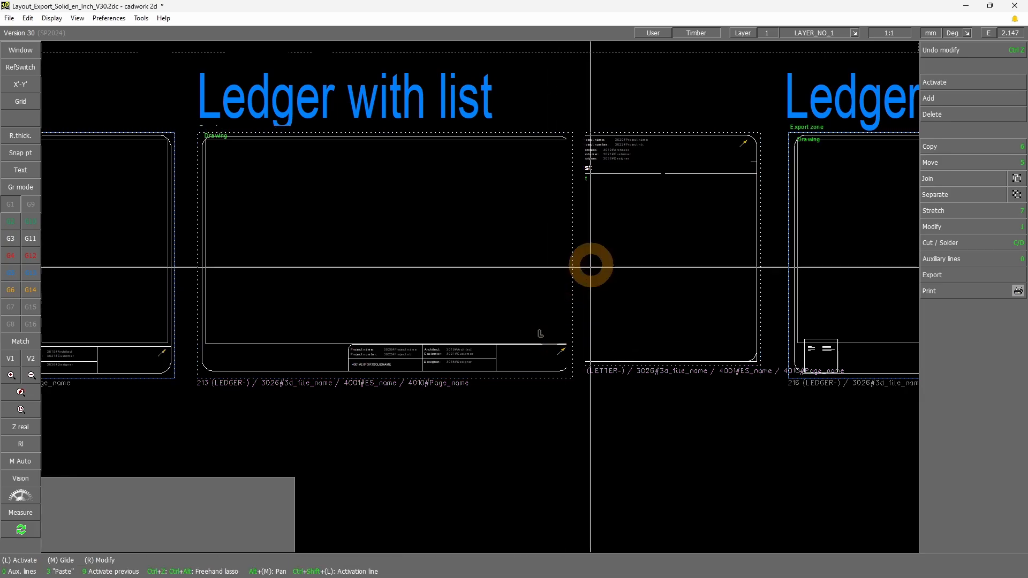
pyautogui.click(583, 153)
pyautogui.click(755, 357)
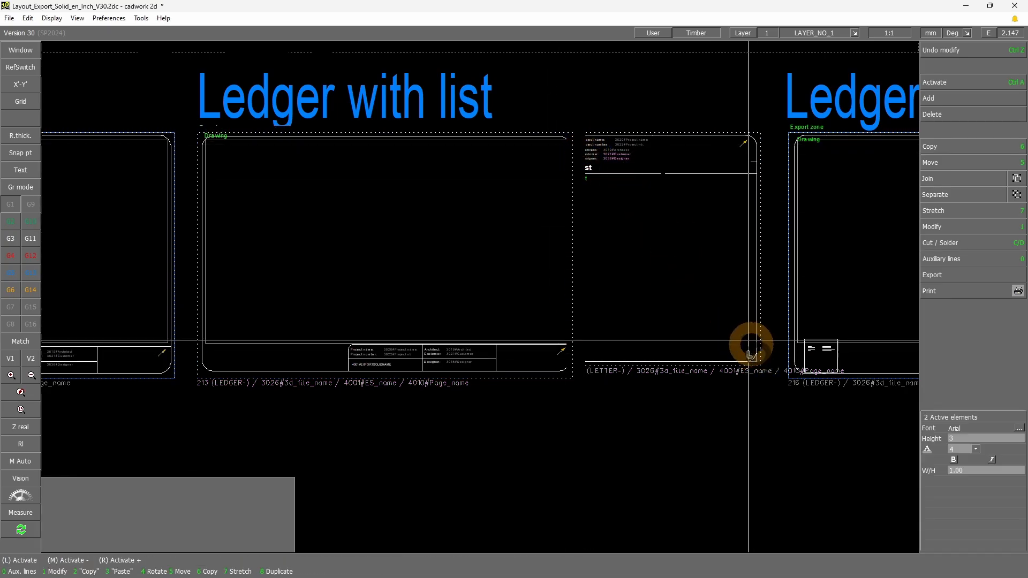
pyautogui.scroll(5, 663, 126)
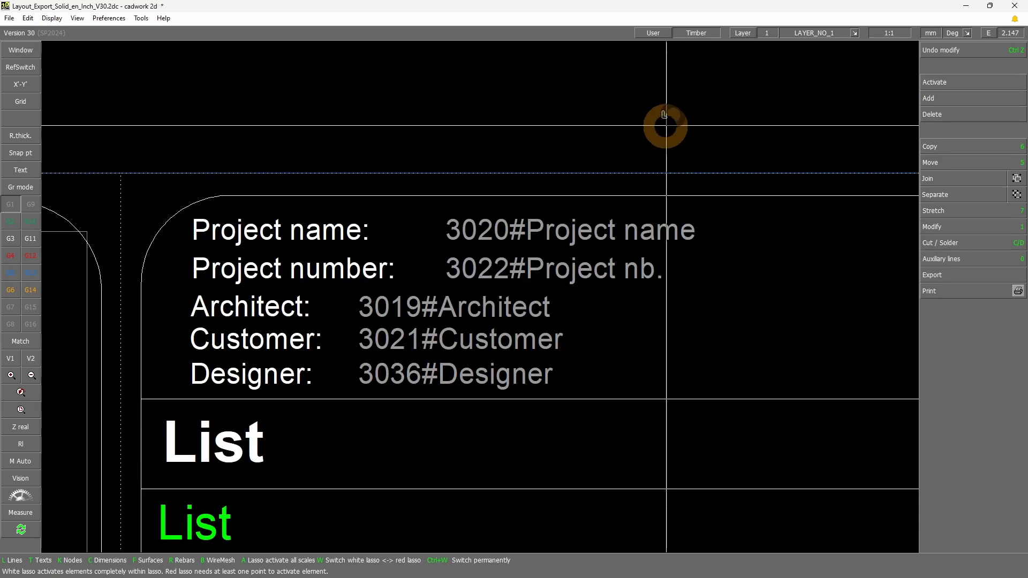
pyautogui.scroll(-5, 536, 237)
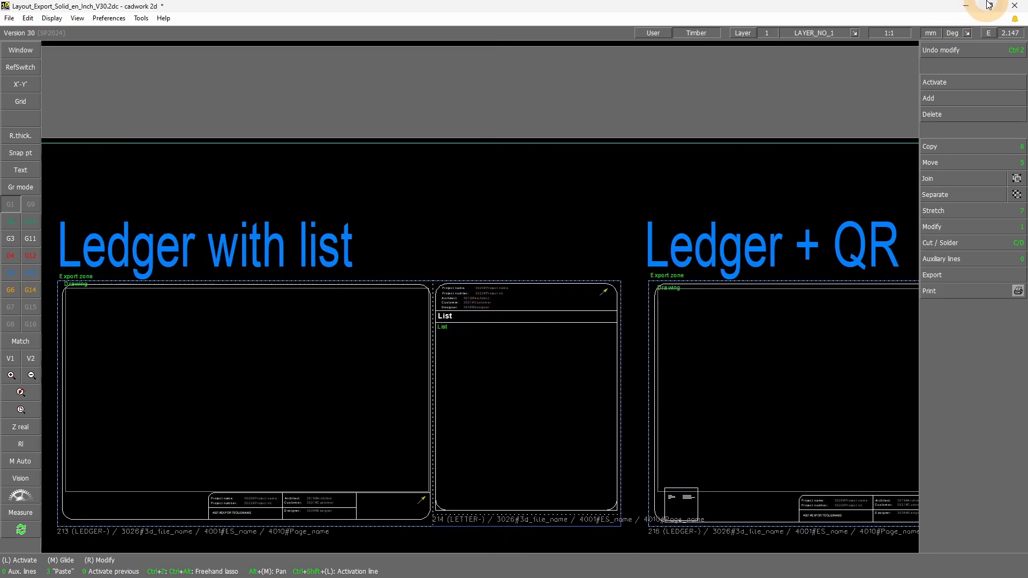
# Close the export solid layout file and its configuration dialog, and leave the 3D model's export commands
pyautogui.click(1015, 8)
pyautogui.click(583, 309)
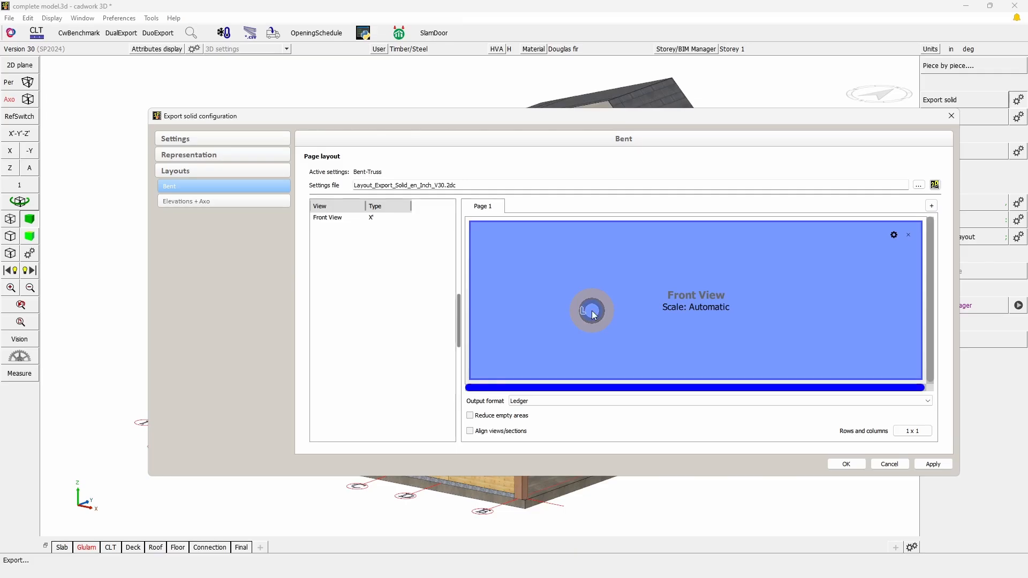
pyautogui.click(953, 119)
pyautogui.moveTo(954, 119); pyautogui.dragTo(843, 179)
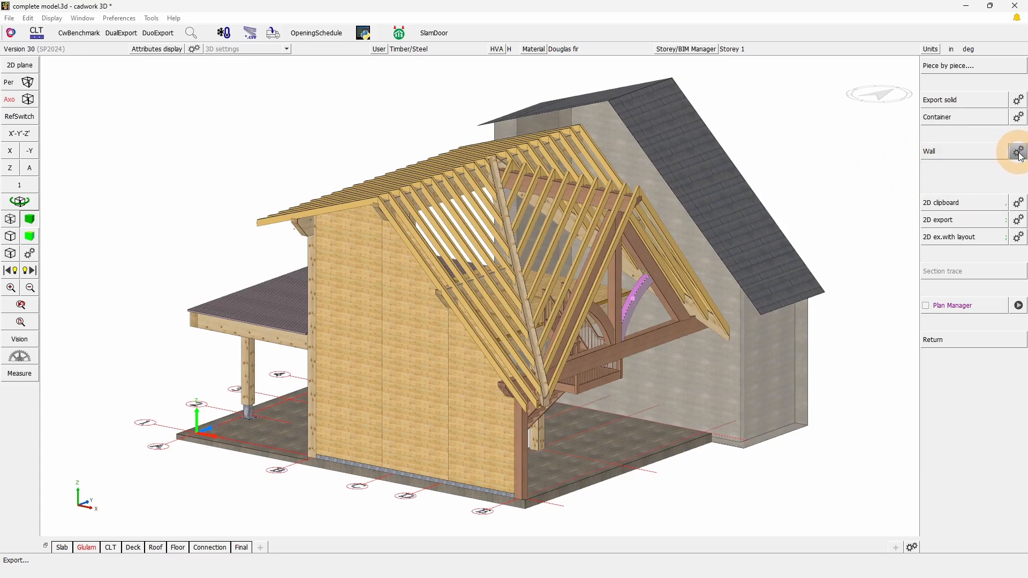
pyautogui.moveTo(1021, 156); pyautogui.dragTo(833, 200)
pyautogui.rightClick(833, 200)
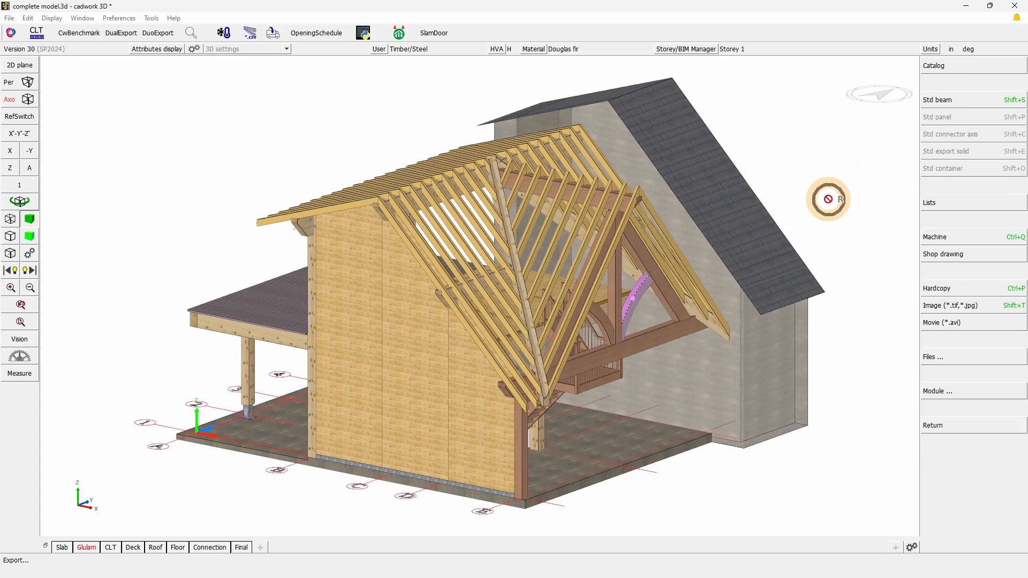
pyautogui.rightClick(828, 200)
pyautogui.click(828, 199)
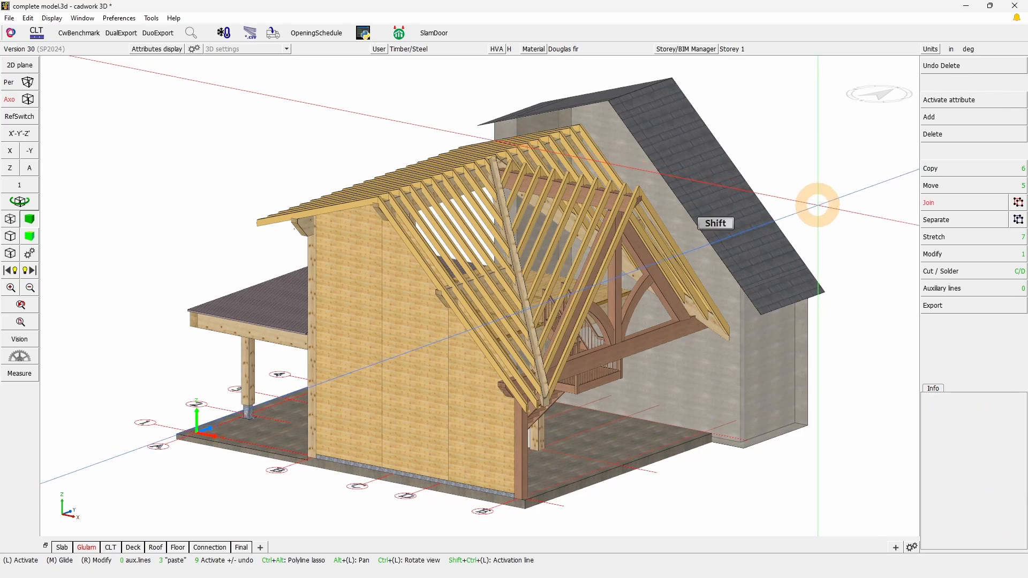
# Isolate the framed wall with the door opening and activate its framing members by attribute, starting from the end stud
pyautogui.scroll(1, 477, 286)
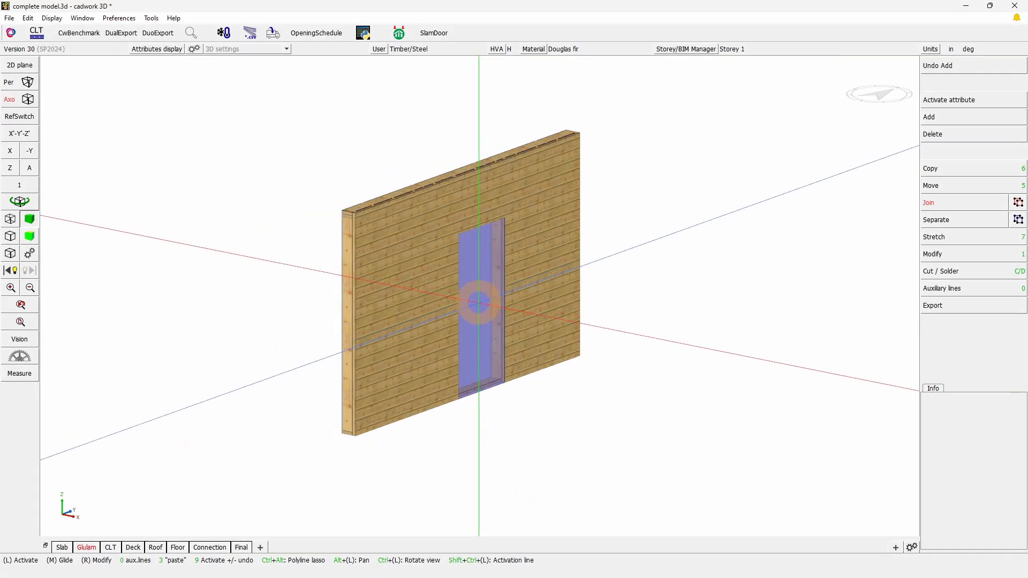
pyautogui.scroll(1, 478, 296)
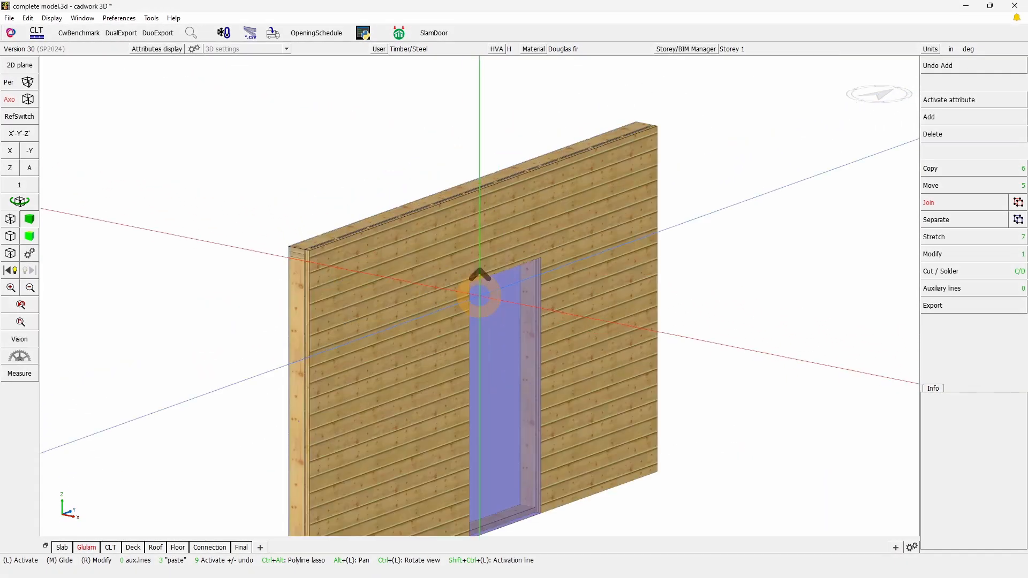
pyautogui.scroll(-1, 477, 298)
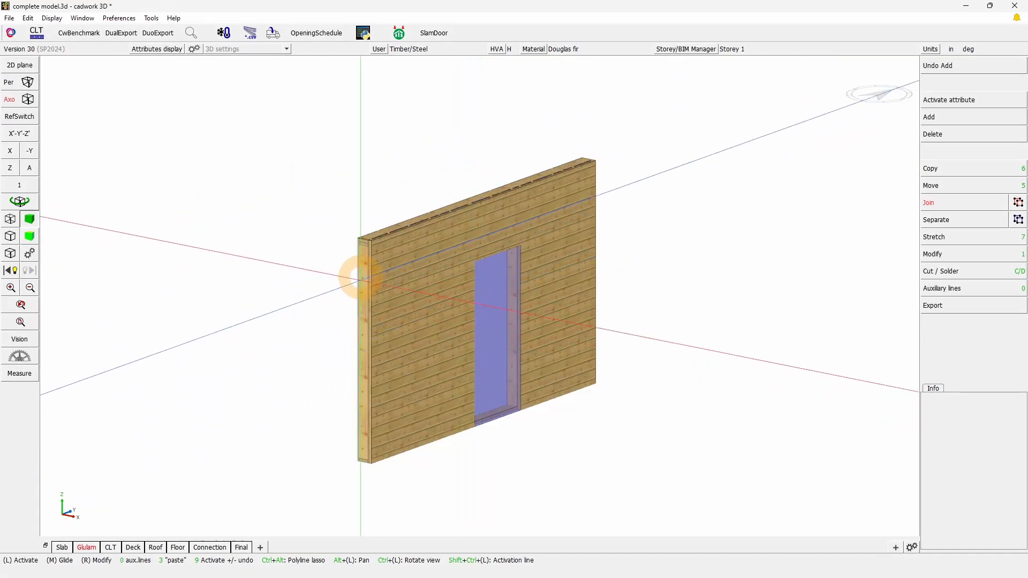
pyautogui.click(363, 263)
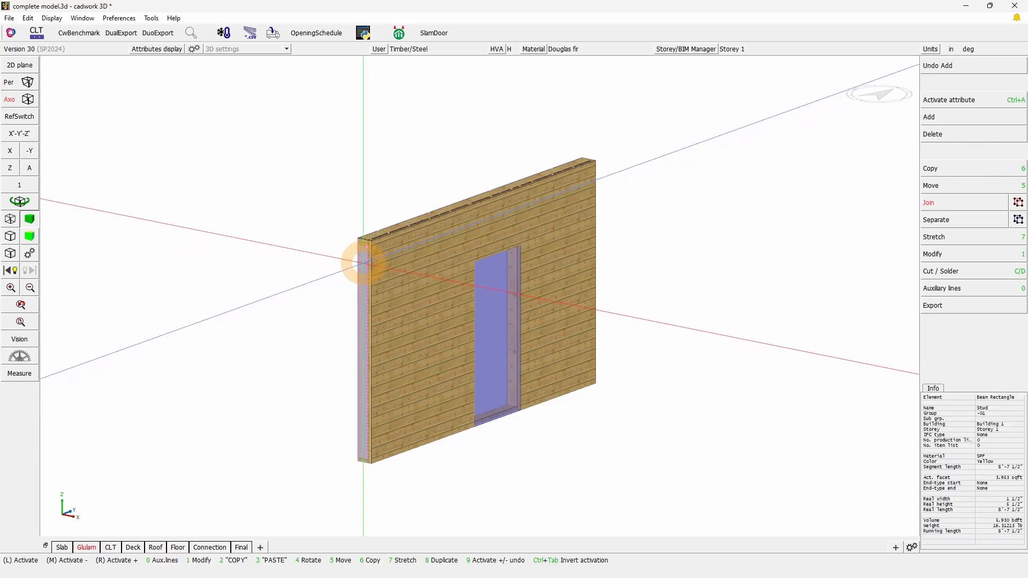
pyautogui.hotkey('ctrl', 'a')
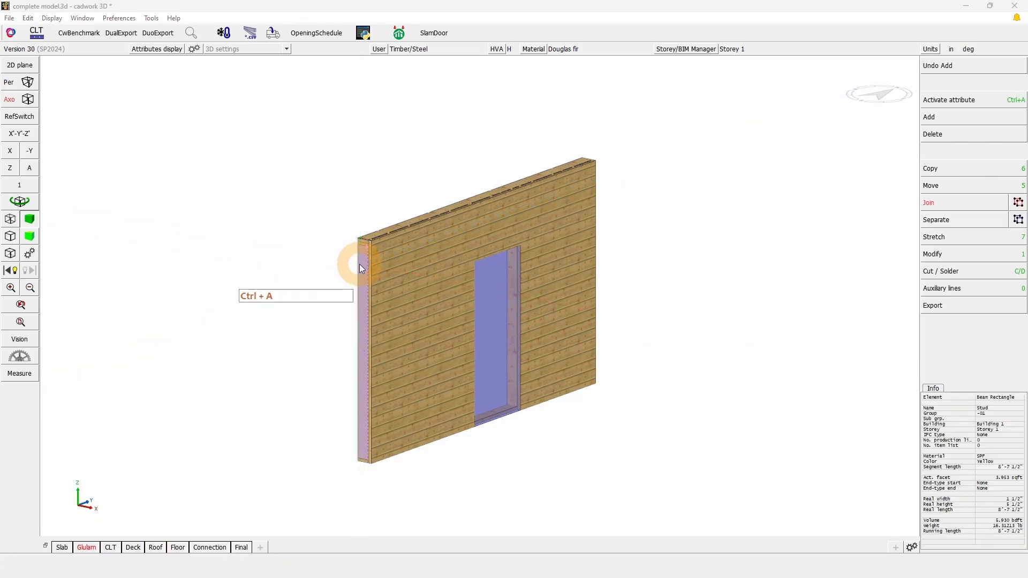
pyautogui.press('KP_Add')
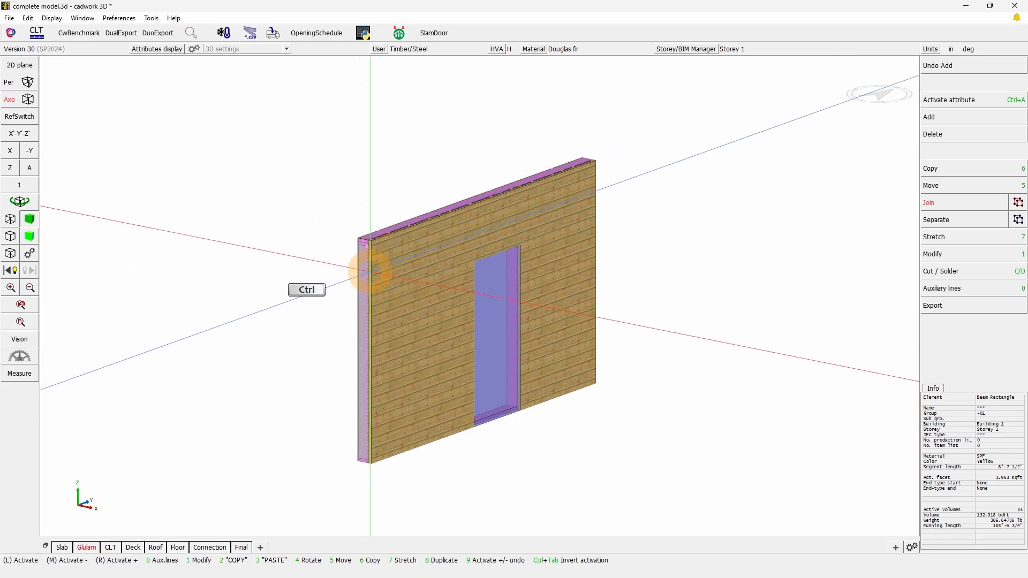
# Examine the Element Module's output settings for the wall's layers, including dimensions and shown attributes, and close the dialog
pyautogui.hotkey('ctrl', 'e')
pyautogui.click(468, 137)
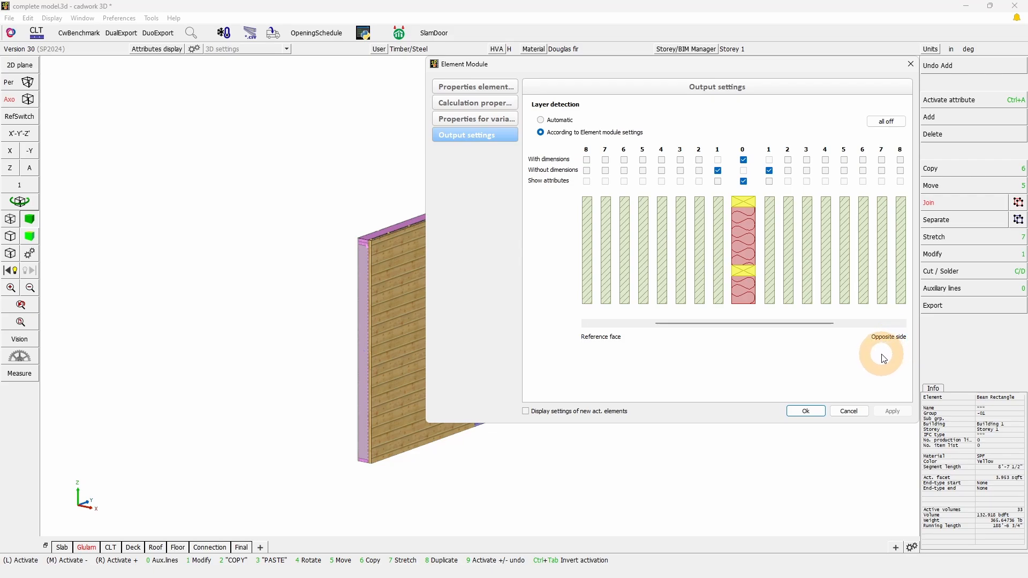
pyautogui.click(912, 67)
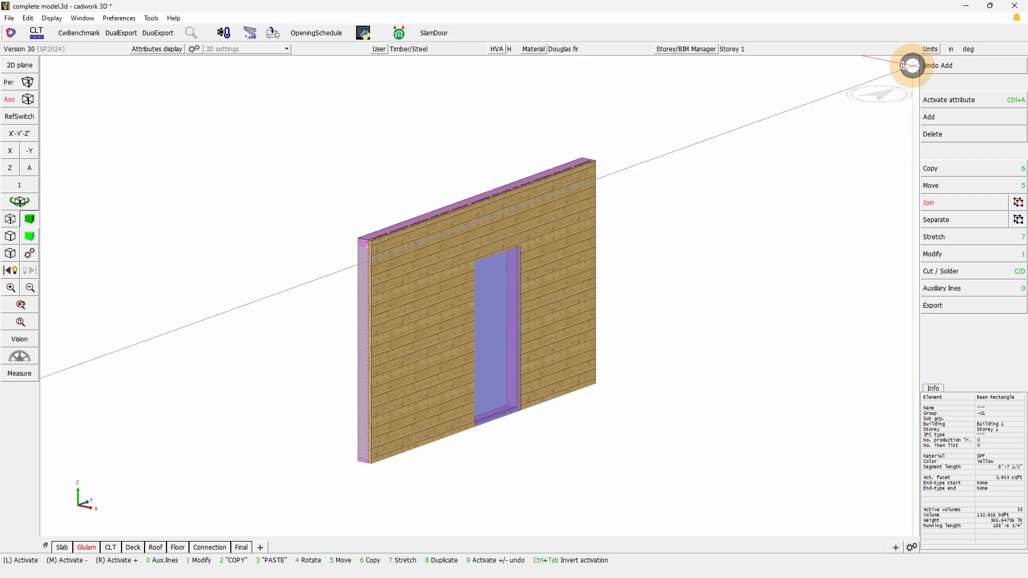
# Rotate the model to view both faces of the wall and select the whole wall with all its layers
pyautogui.click(23, 203)
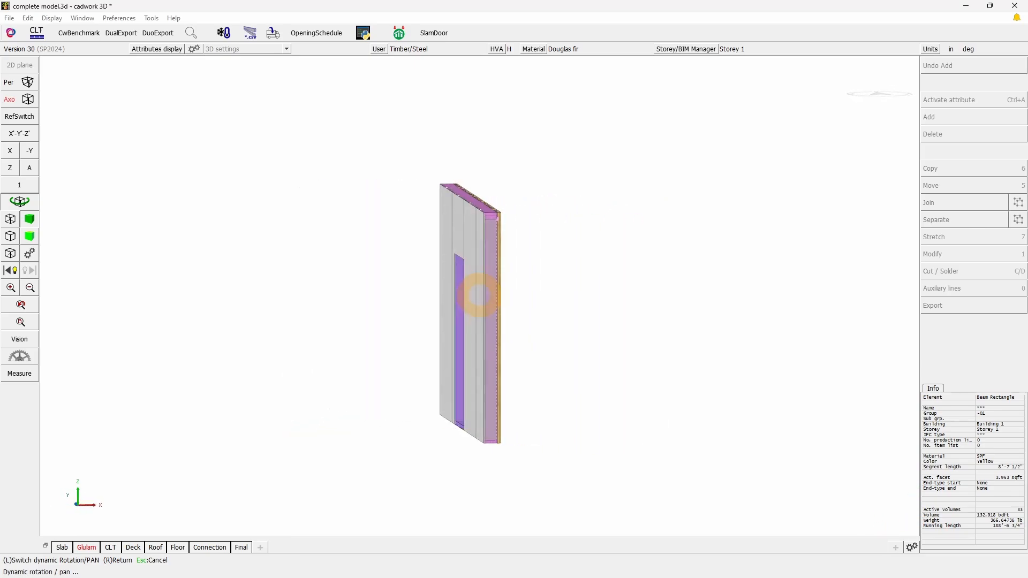
pyautogui.rightClick(480, 296)
pyautogui.moveTo(741, 451); pyautogui.dragTo(436, 213)
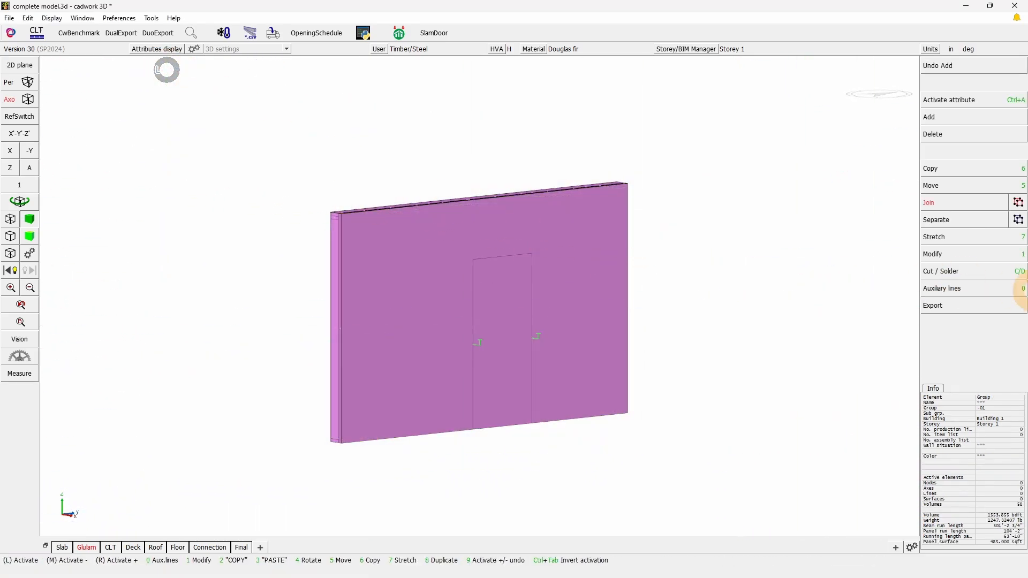
# Open the wall shop drawing export settings and open their layout file Layout_Wall_EN_Inch_V30.2dc for editing
pyautogui.click(945, 309)
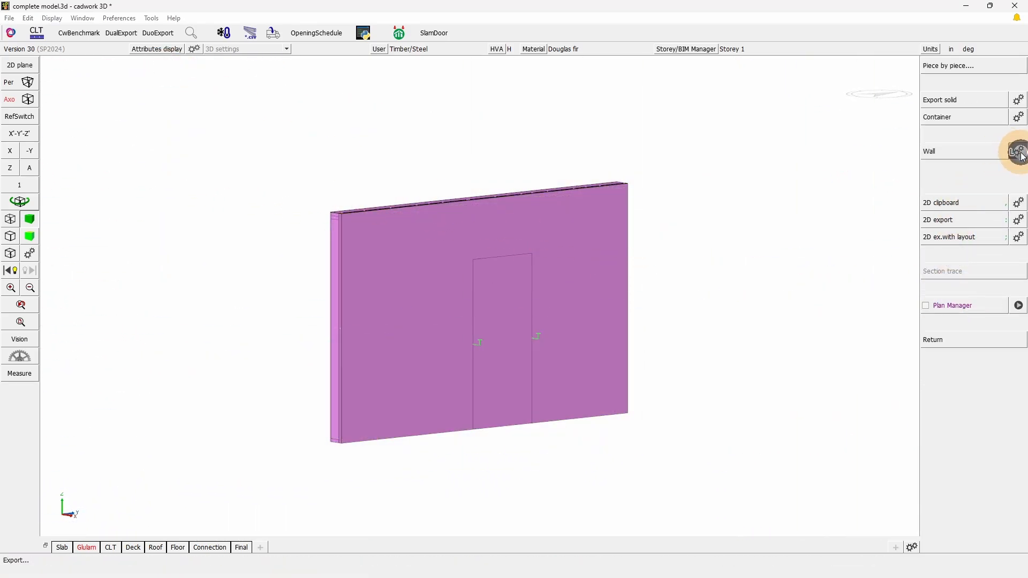
pyautogui.click(1022, 155)
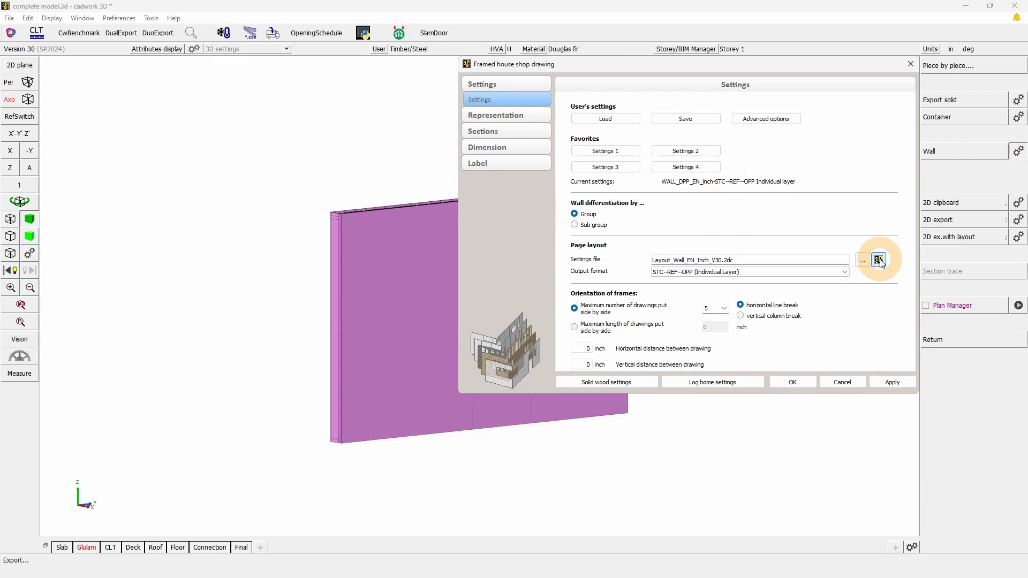
pyautogui.click(880, 260)
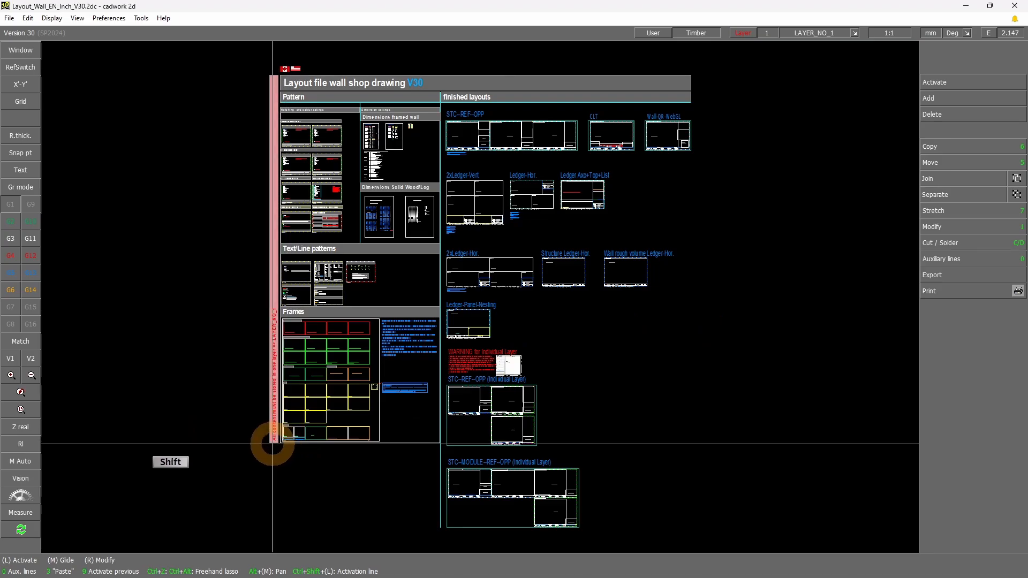
# Examine the Structure (Layer 0) frames in the Frames section, highlighting the back side and both tilted structure frames
pyautogui.keyDown('shift'); pyautogui.moveTo(273, 444); pyautogui.dragTo(375, 309); pyautogui.keyUp('shift')
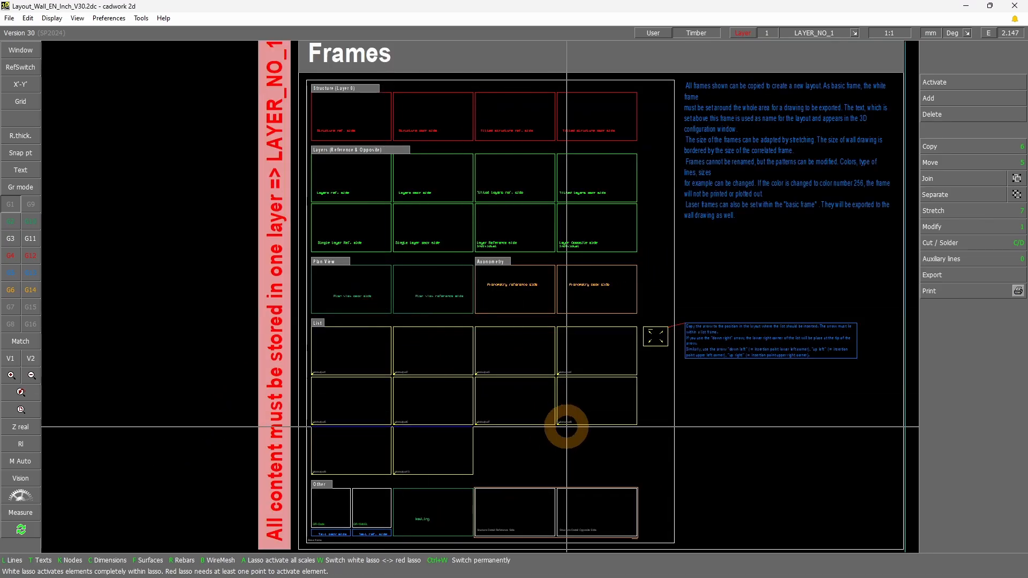
pyautogui.keyDown('shift'); pyautogui.moveTo(294, 152); pyautogui.dragTo(644, 81); pyautogui.keyUp('shift')
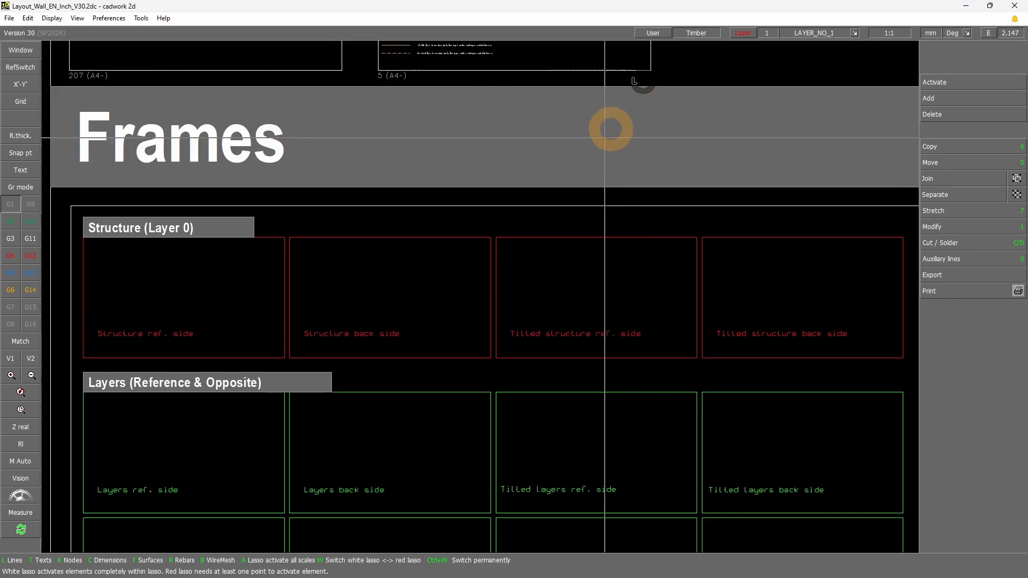
pyautogui.click(183, 355)
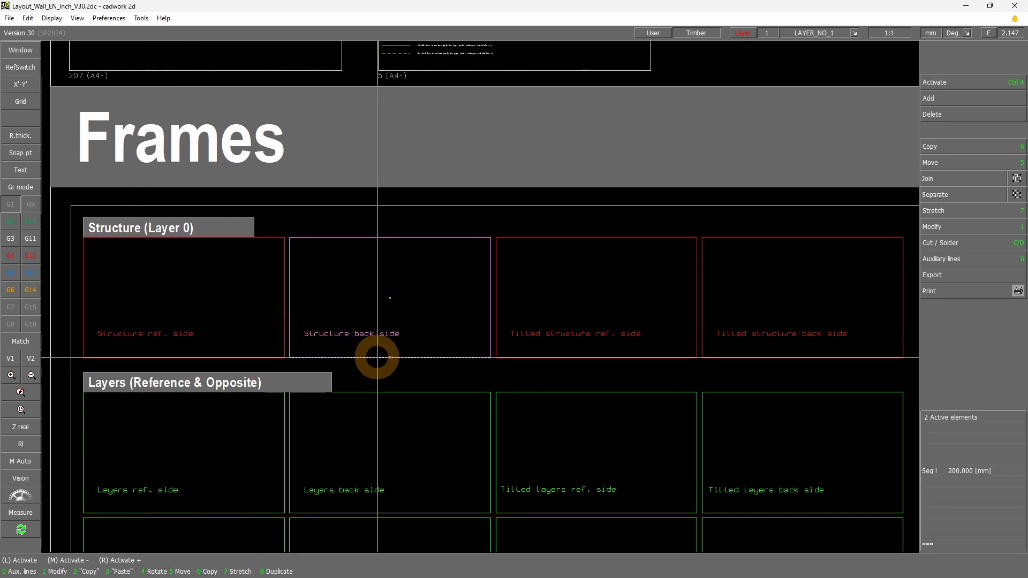
pyautogui.moveTo(723, 369); pyautogui.dragTo(646, 349)
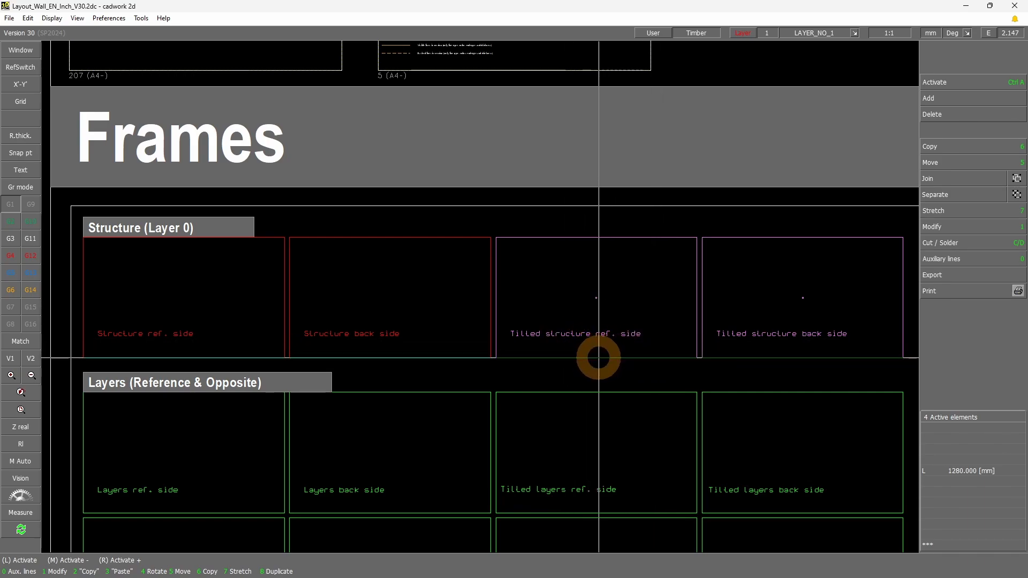
# Clear the selection and examine the Layers, Plan View and Axonometry frames in the Frames section
pyautogui.click(612, 368)
pyautogui.scroll(-1, 543, 403)
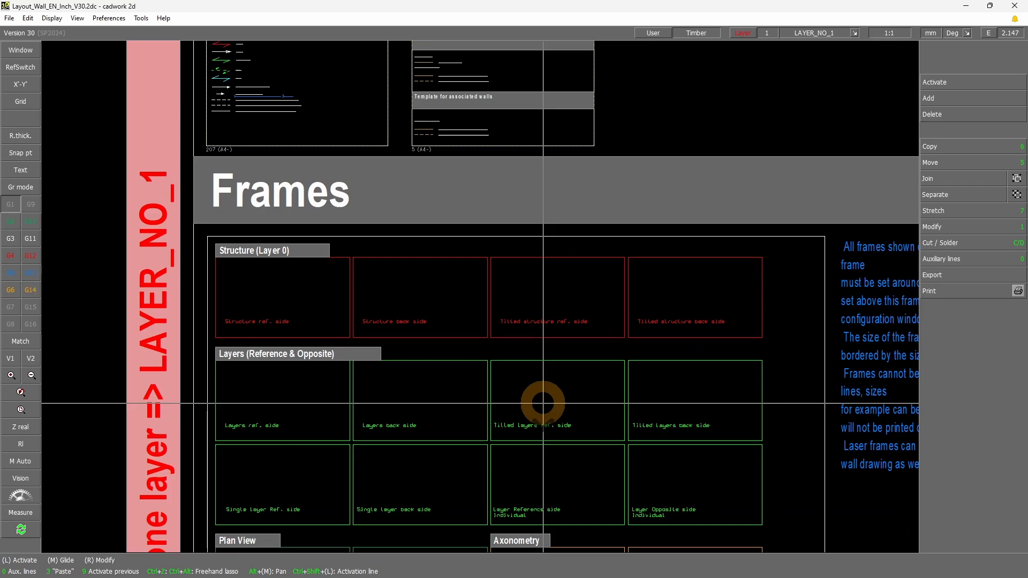
pyautogui.scroll(1, 516, 489)
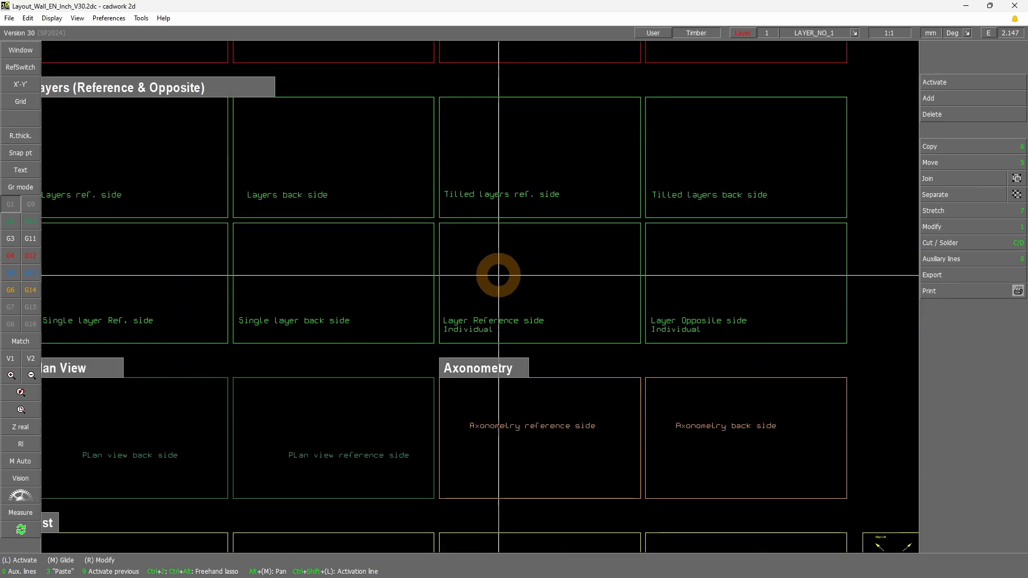
pyautogui.scroll(-4, 498, 276)
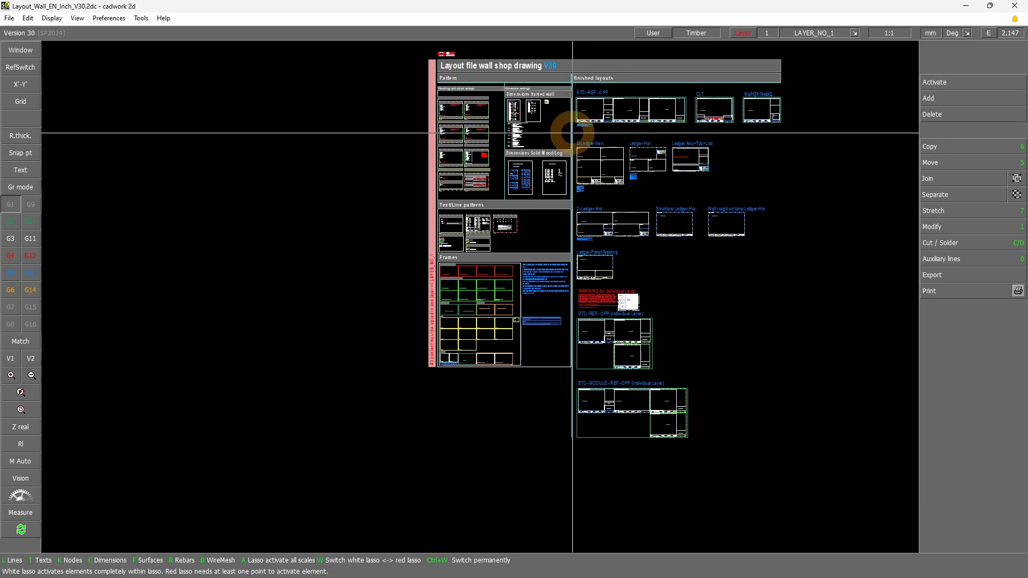
# In the STC--REF--OPP finished layout, hide the outer output-area surface and the first sheet's outline rectangle
pyautogui.keyDown('shift'); pyautogui.moveTo(572, 133); pyautogui.dragTo(613, 111); pyautogui.keyUp('shift')
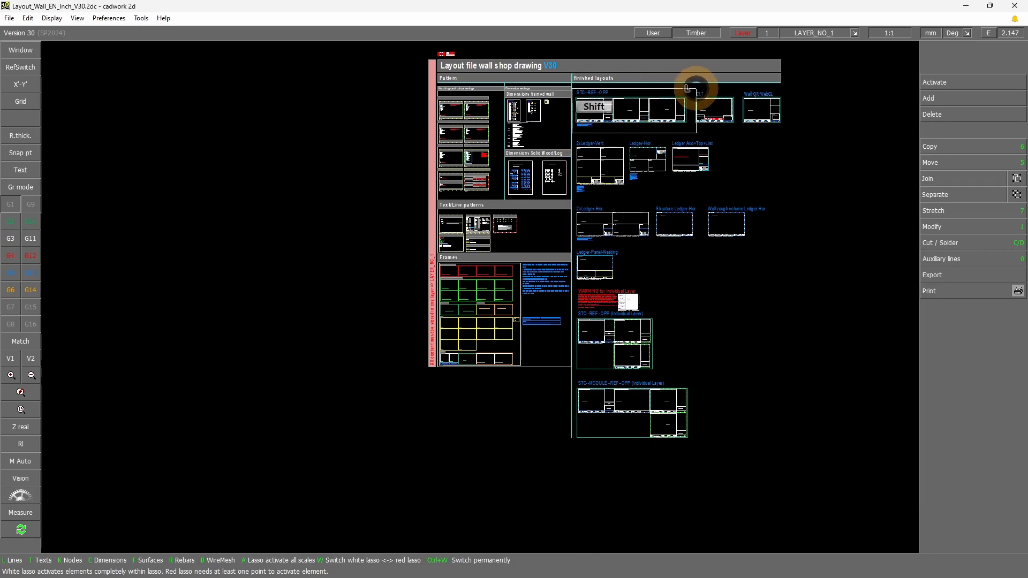
pyautogui.keyDown('shift'); pyautogui.moveTo(695, 89); pyautogui.dragTo(697, 89); pyautogui.keyUp('shift')
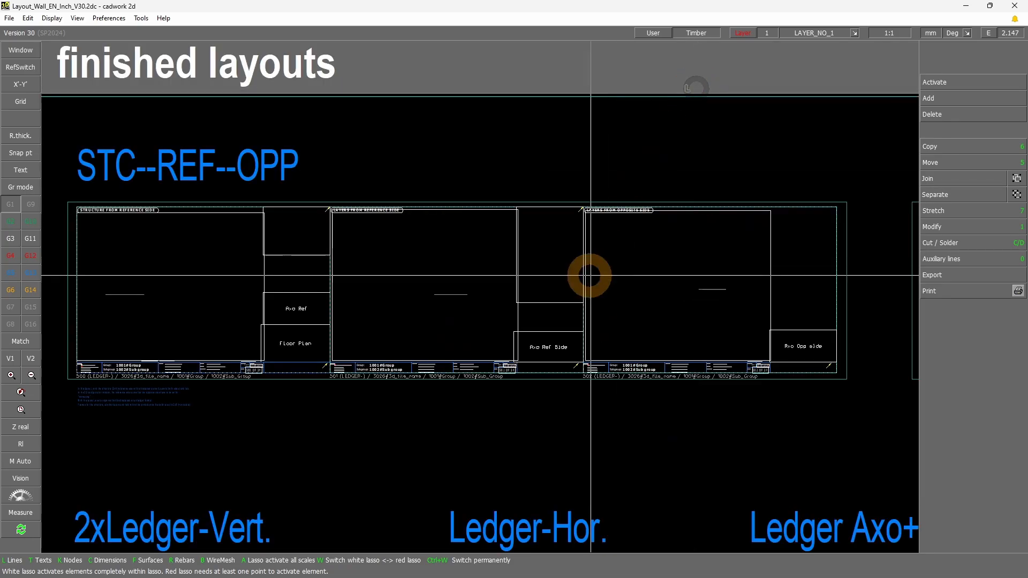
pyautogui.click(445, 202)
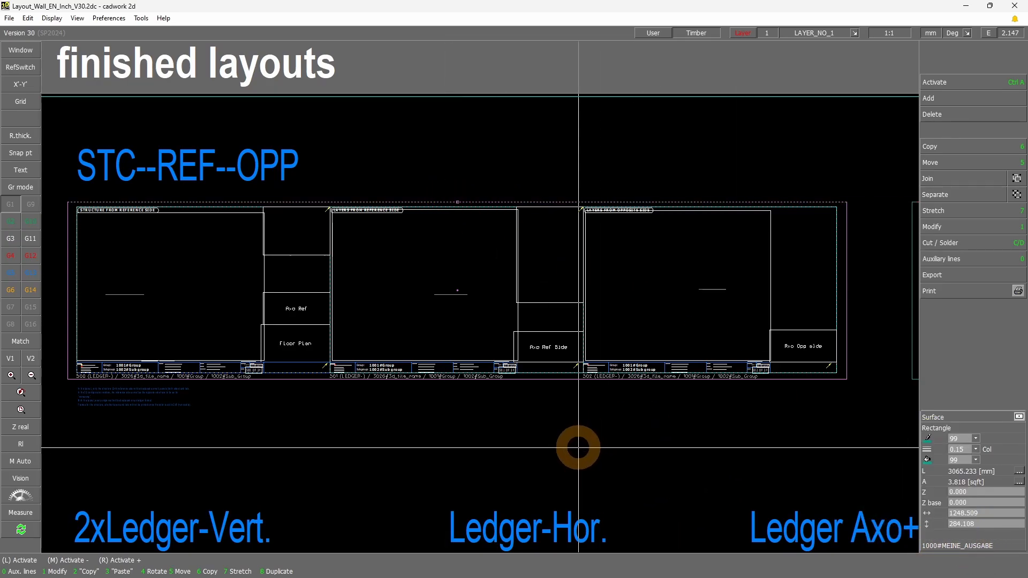
pyautogui.press('KP_Multiply')
pyautogui.click(231, 209)
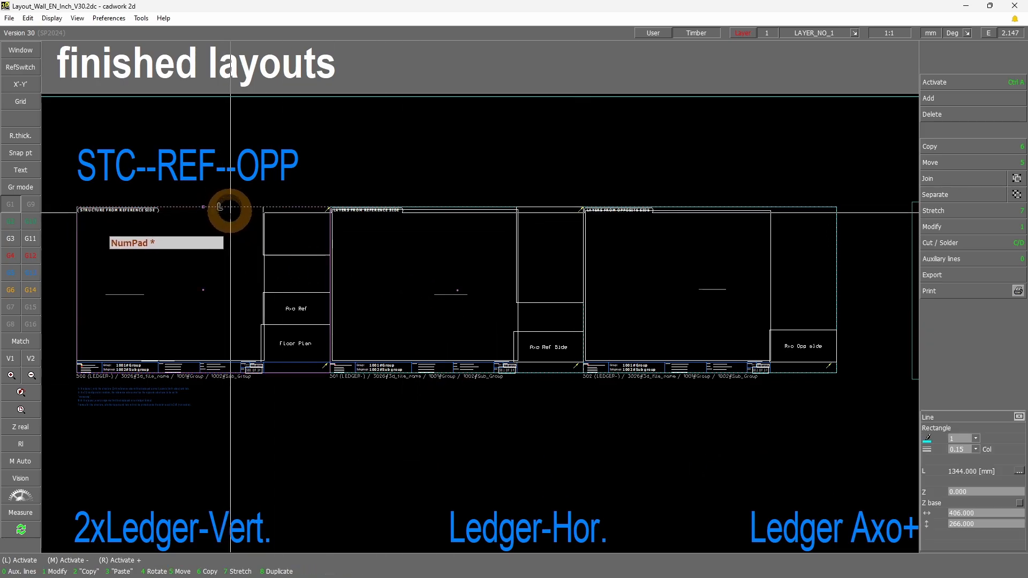
pyautogui.press('KP_Multiply')
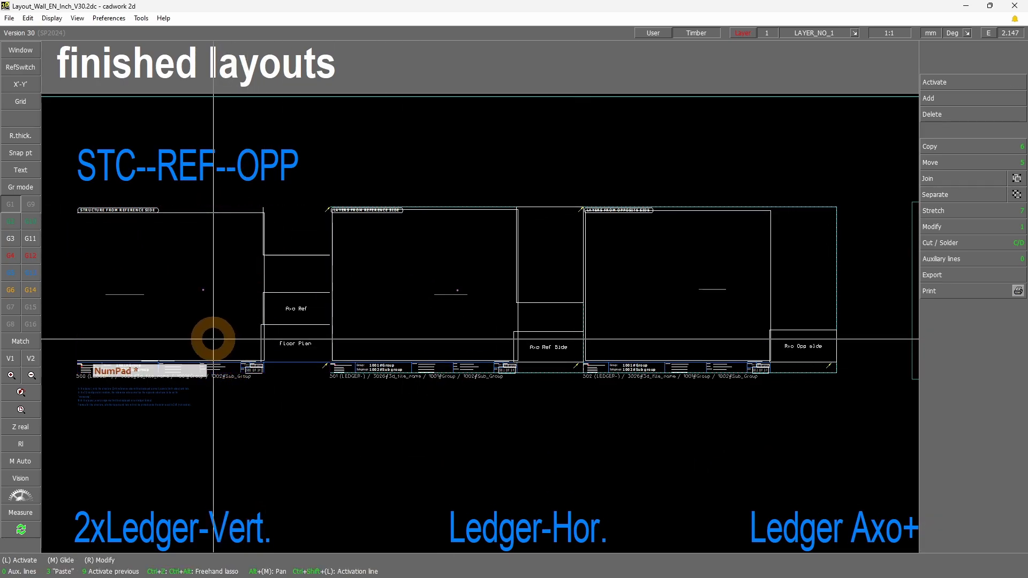
# Check the first sheet's laser frame, turn off joined selection and select its structure reference side frame on its own
pyautogui.click(134, 374)
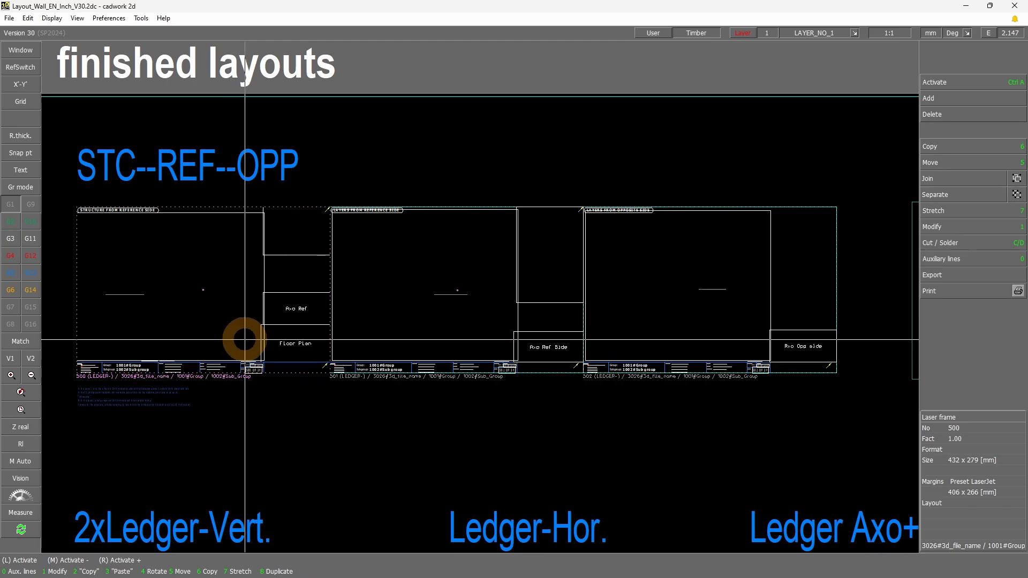
pyautogui.click(195, 214)
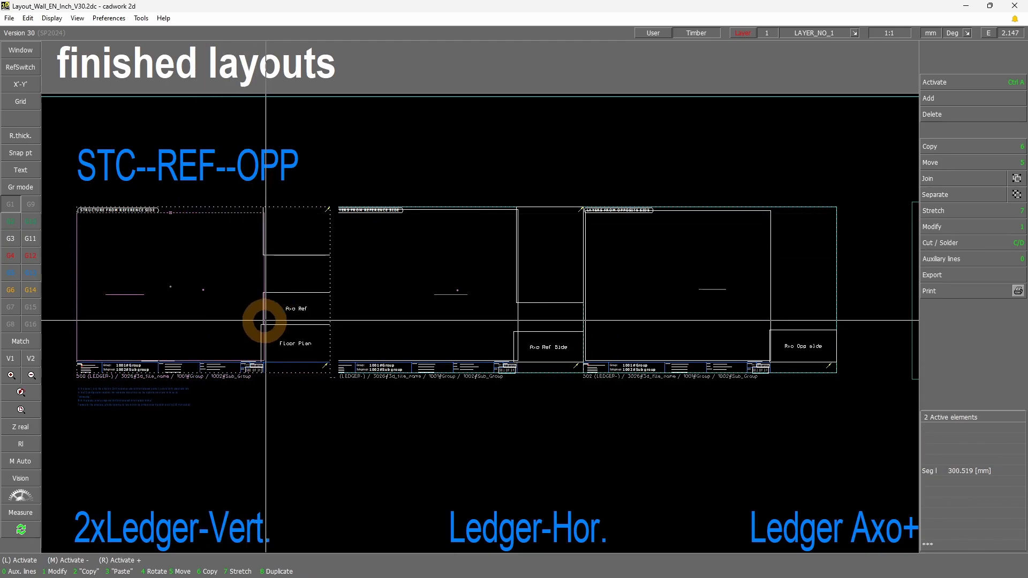
pyautogui.scroll(2, 203, 298)
pyautogui.click(1014, 177)
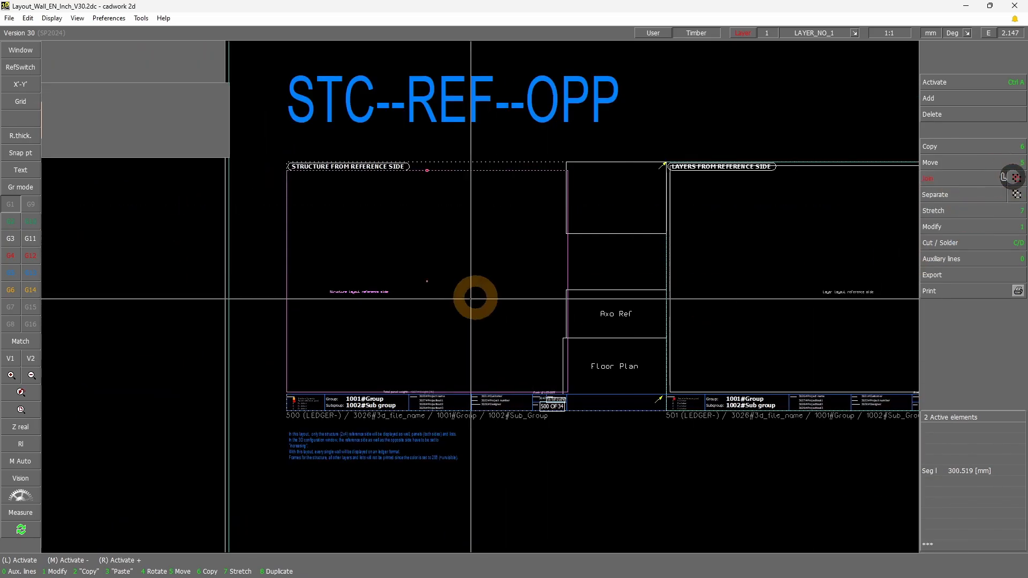
pyautogui.click(462, 171)
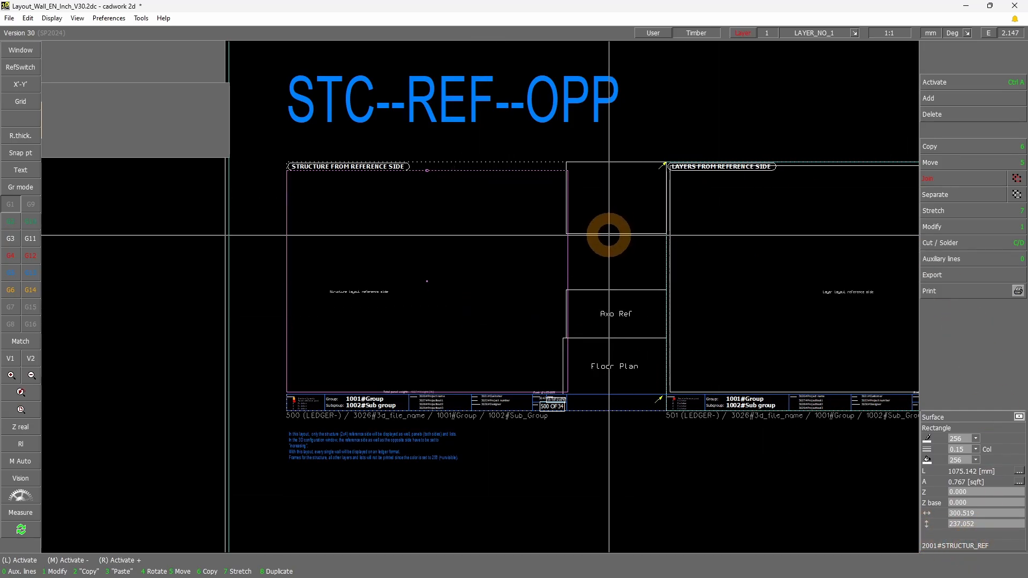
# Examine the names of the list, Axo Ref and Floor Plan frames on the structure sheet by selecting each one
pyautogui.click(600, 235)
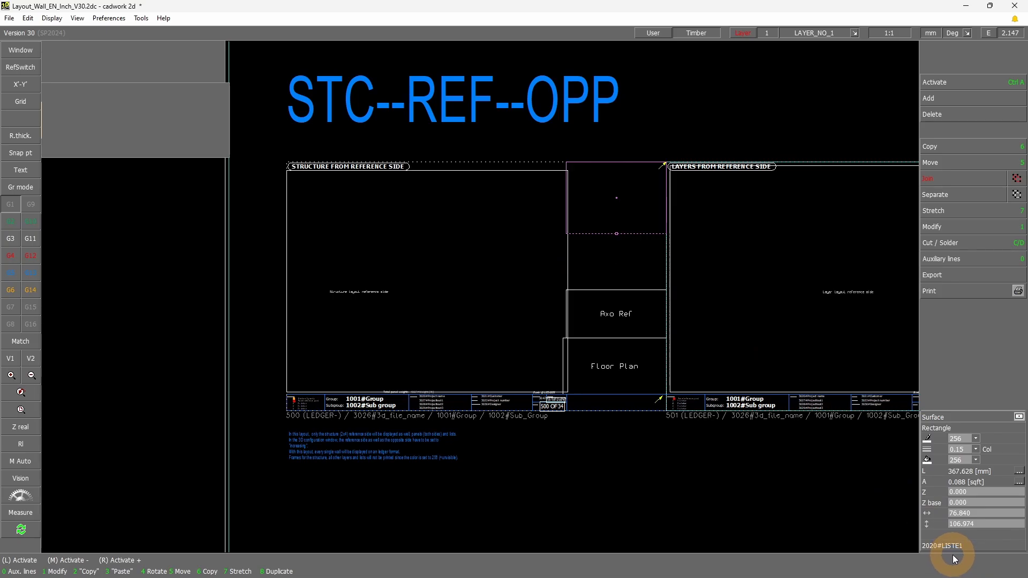
pyautogui.click(655, 170)
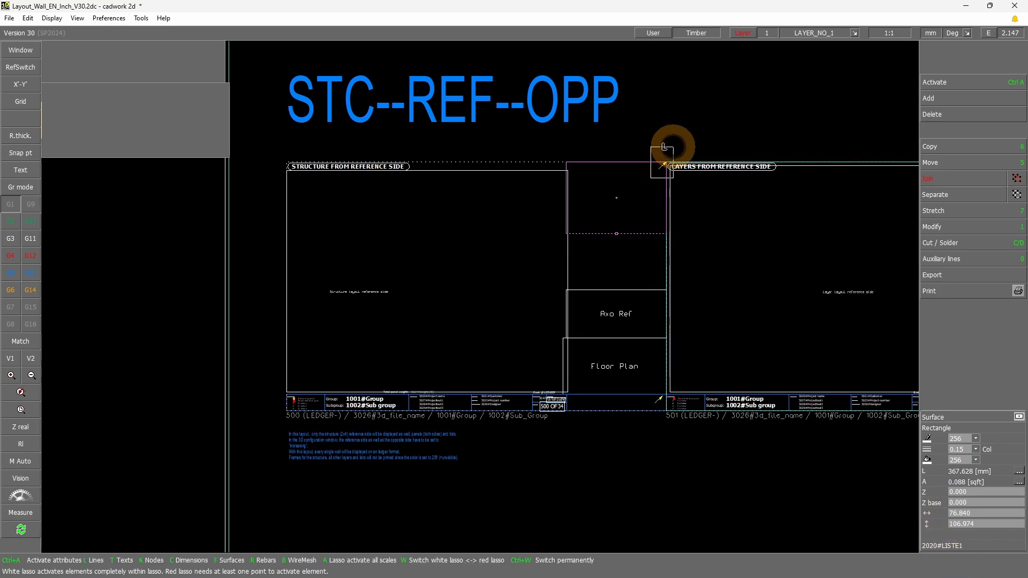
pyautogui.click(644, 142)
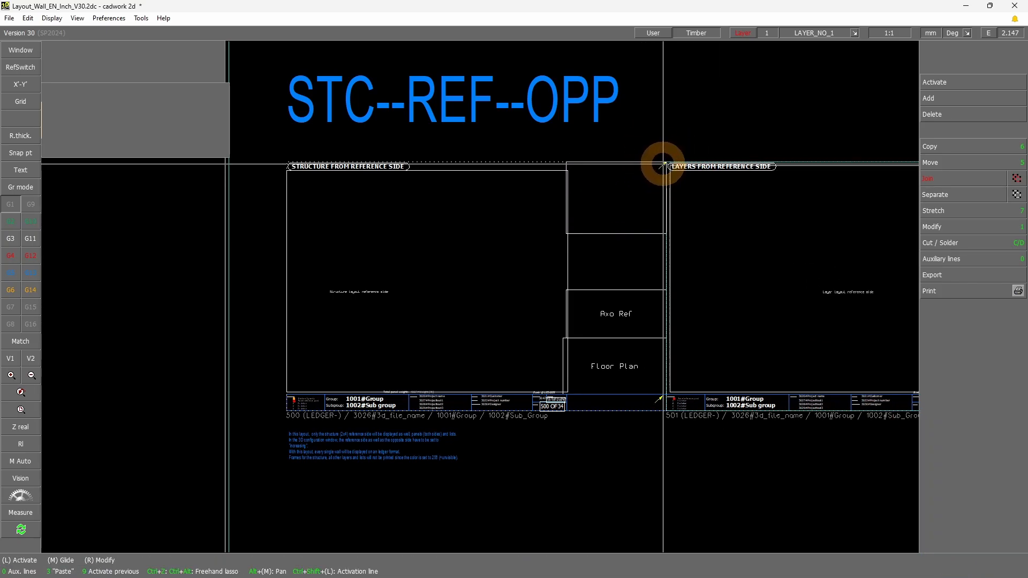
pyautogui.click(655, 171)
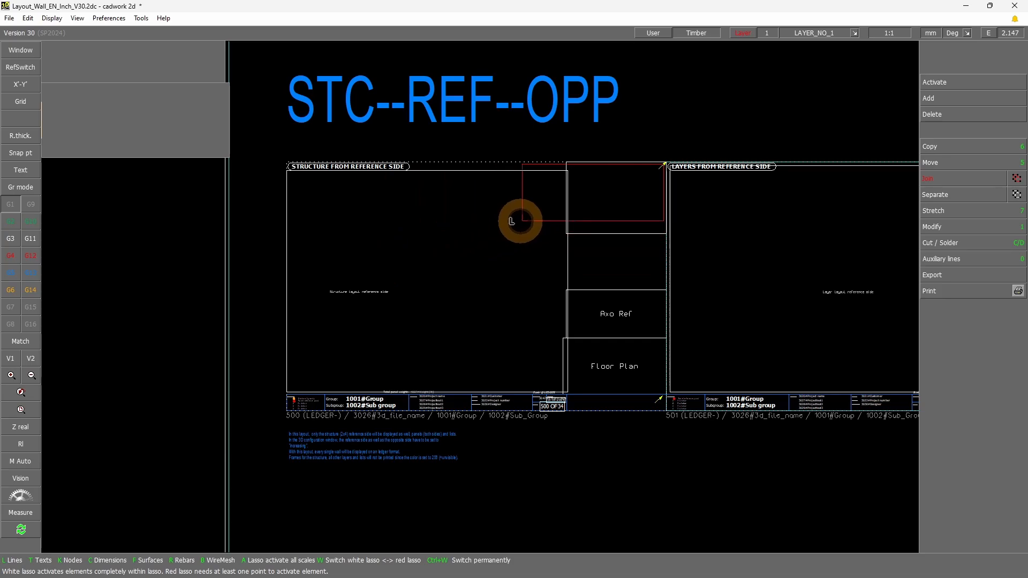
pyautogui.click(600, 204)
pyautogui.click(631, 289)
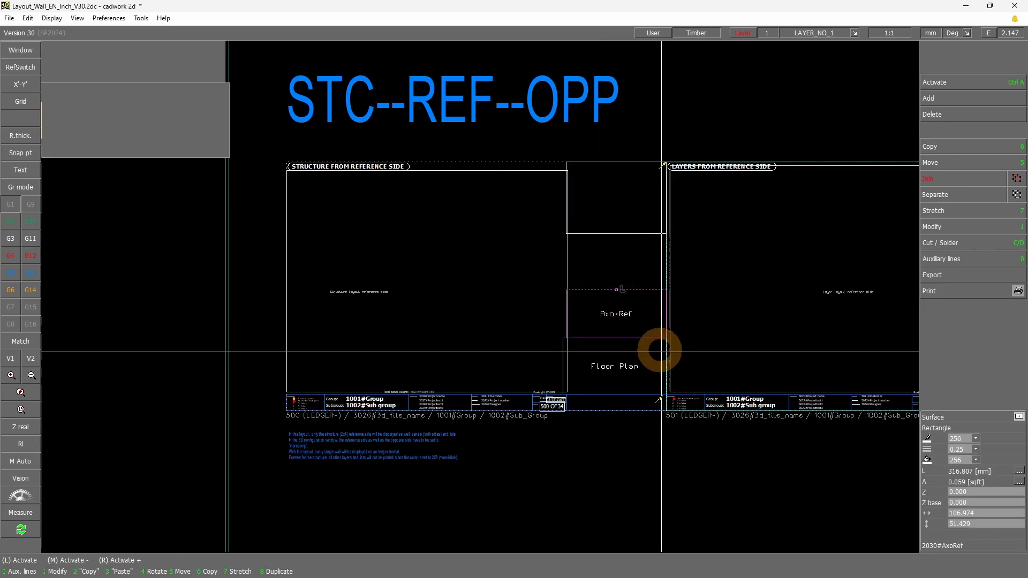
pyautogui.click(554, 368)
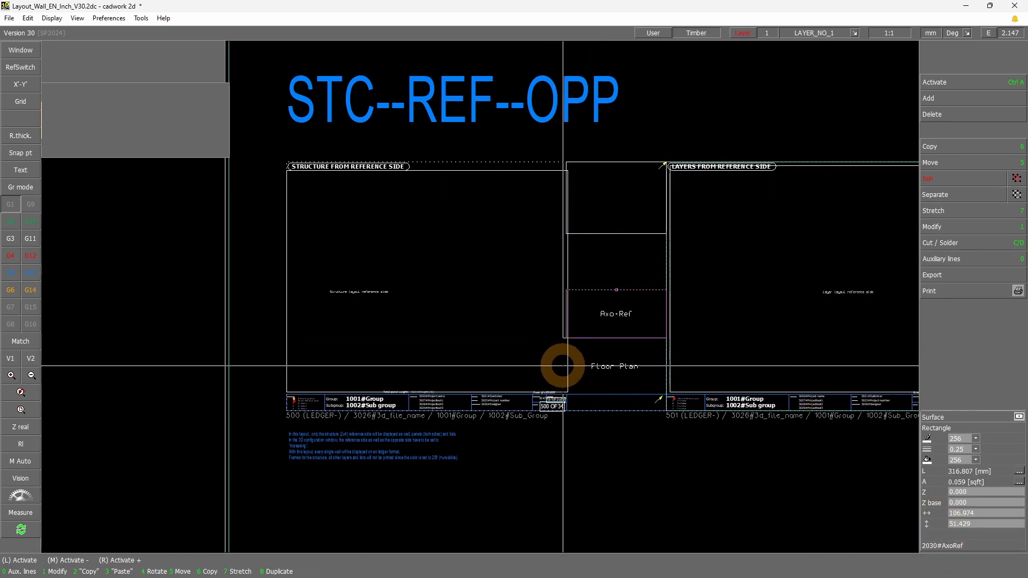
pyautogui.click(654, 450)
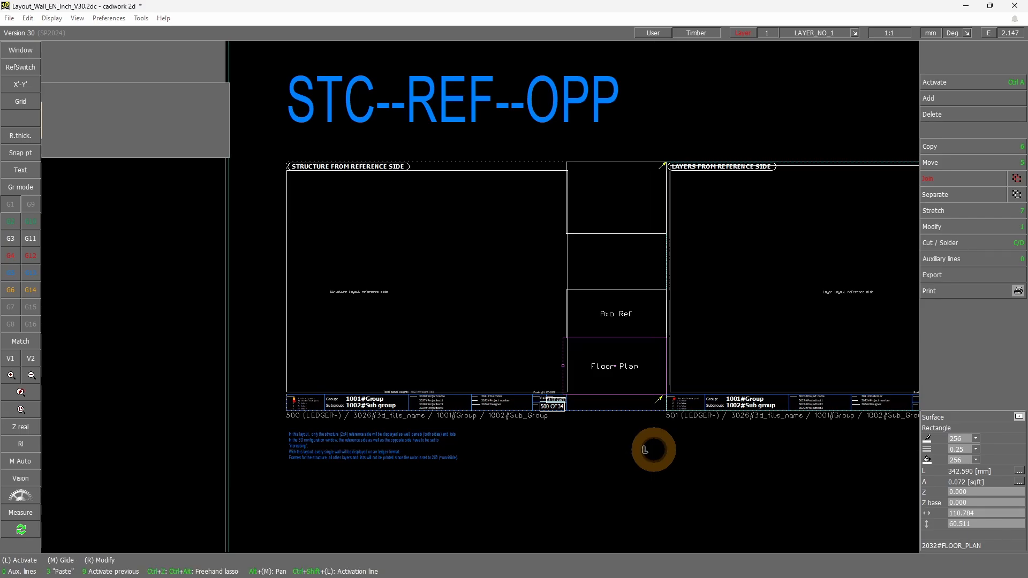
# Examine the sheet's title block and notes, and the Rough volume (RV) attributes section of the available text descriptions (macros)
pyautogui.keyDown('shift'); pyautogui.moveTo(273, 422); pyautogui.dragTo(718, 377); pyautogui.keyUp('shift')
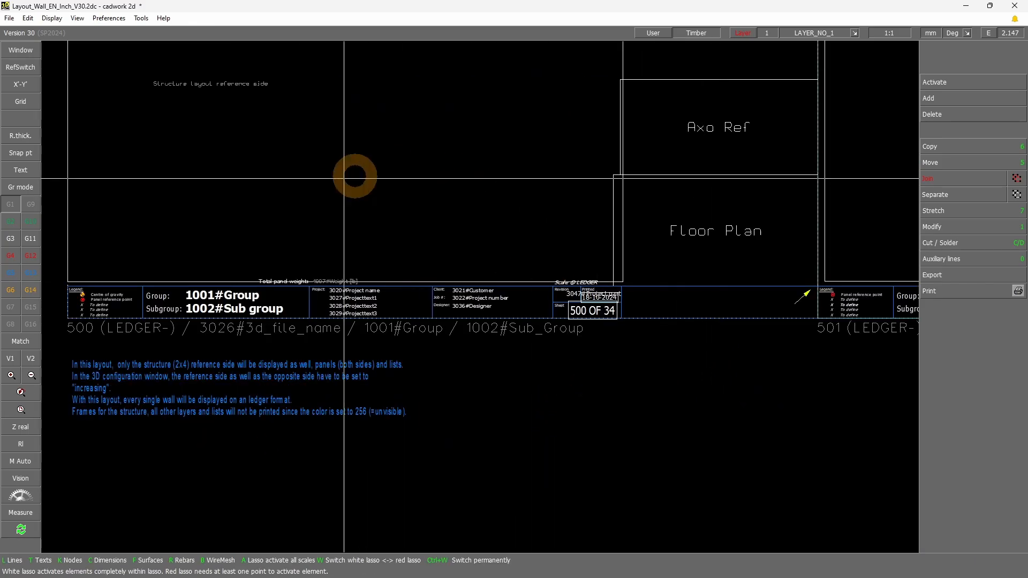
pyautogui.click(21, 393)
pyautogui.scroll(-8, 328, 374)
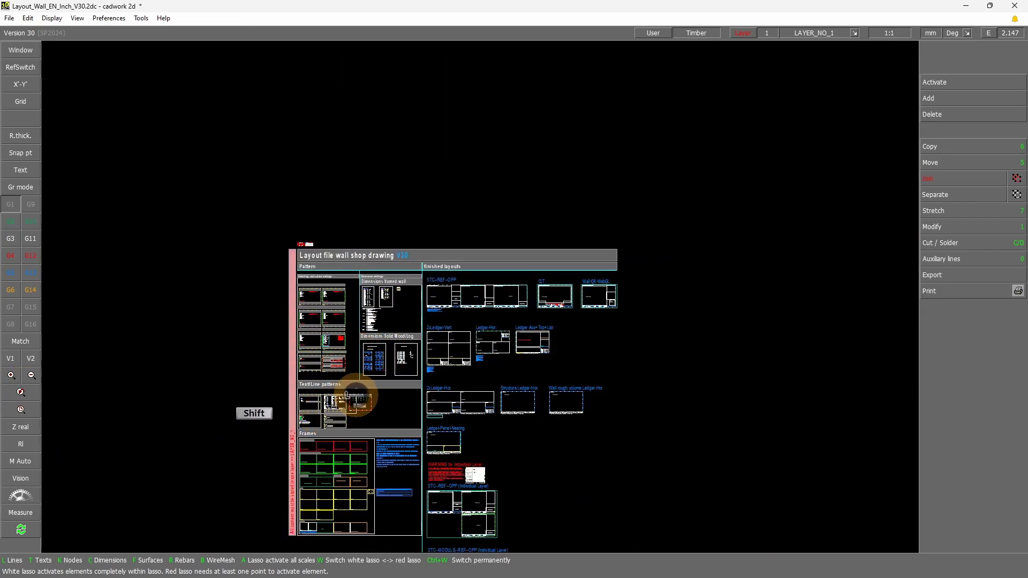
pyautogui.scroll(8, 341, 389)
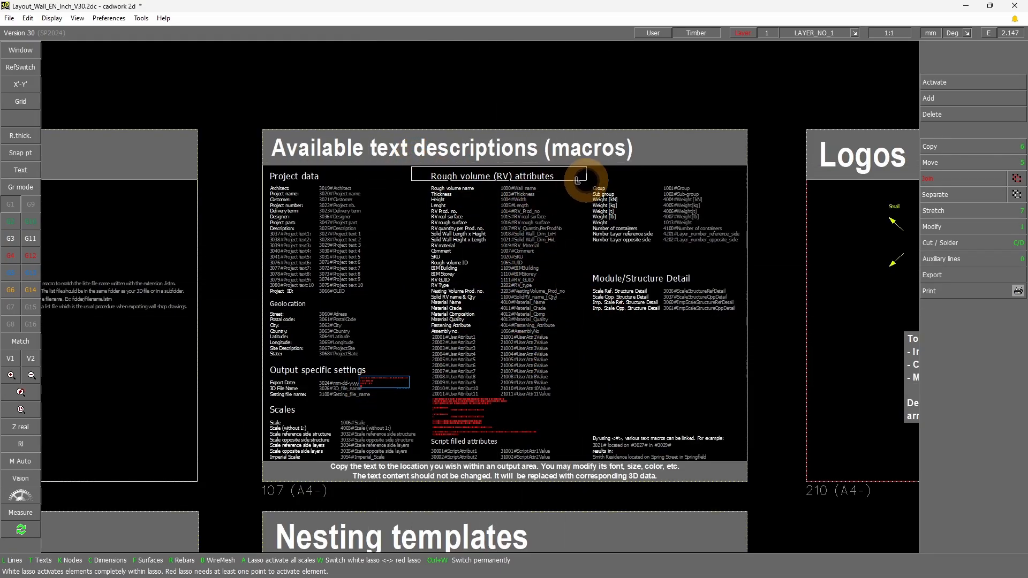
pyautogui.click(578, 181)
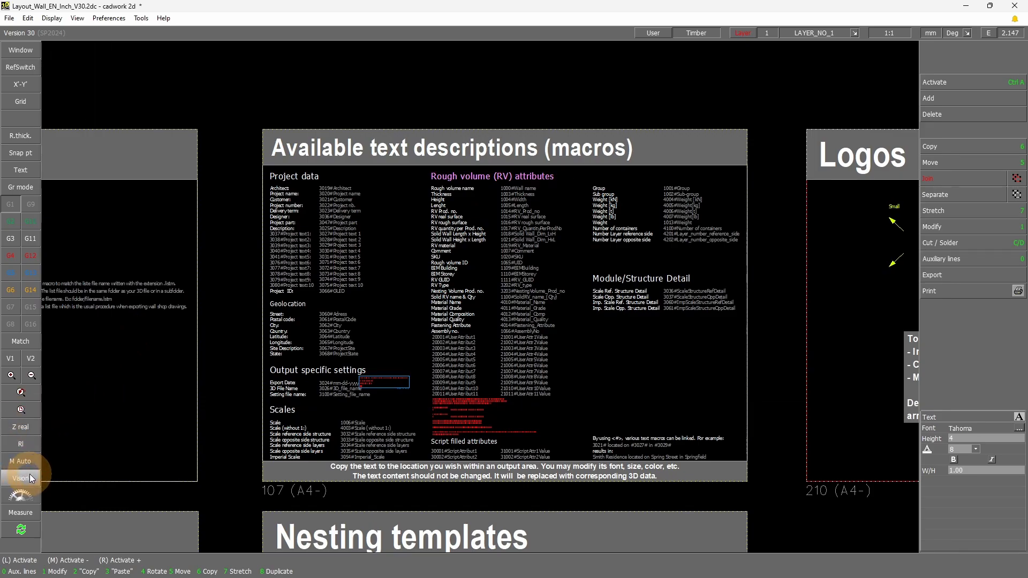
pyautogui.click(20, 393)
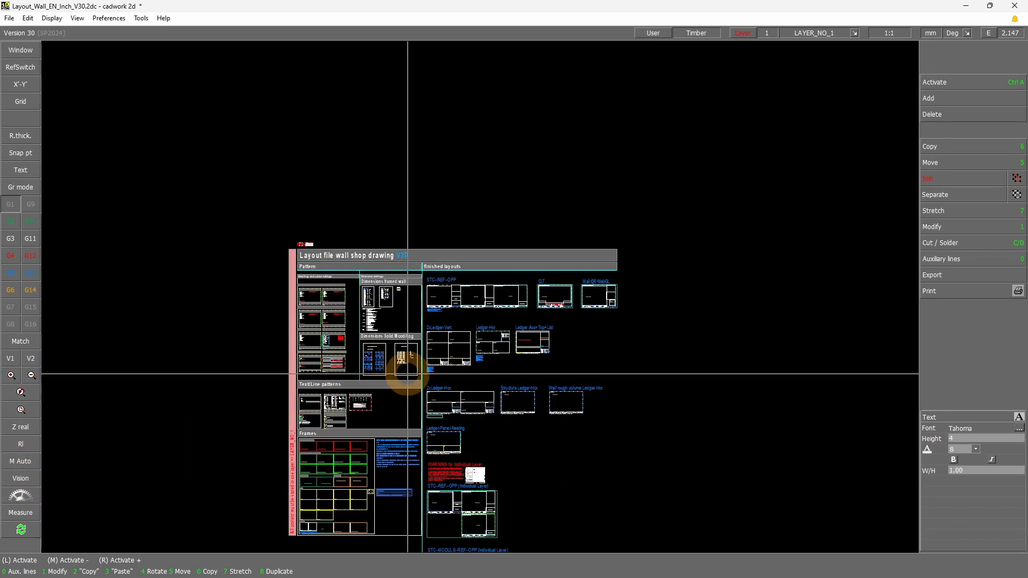
# Examine the frame names of the reference side and opposite side layer sheets in the STC--REF--OPP layout
pyautogui.keyDown('shift'); pyautogui.moveTo(451, 309); pyautogui.dragTo(535, 278); pyautogui.keyUp('shift')
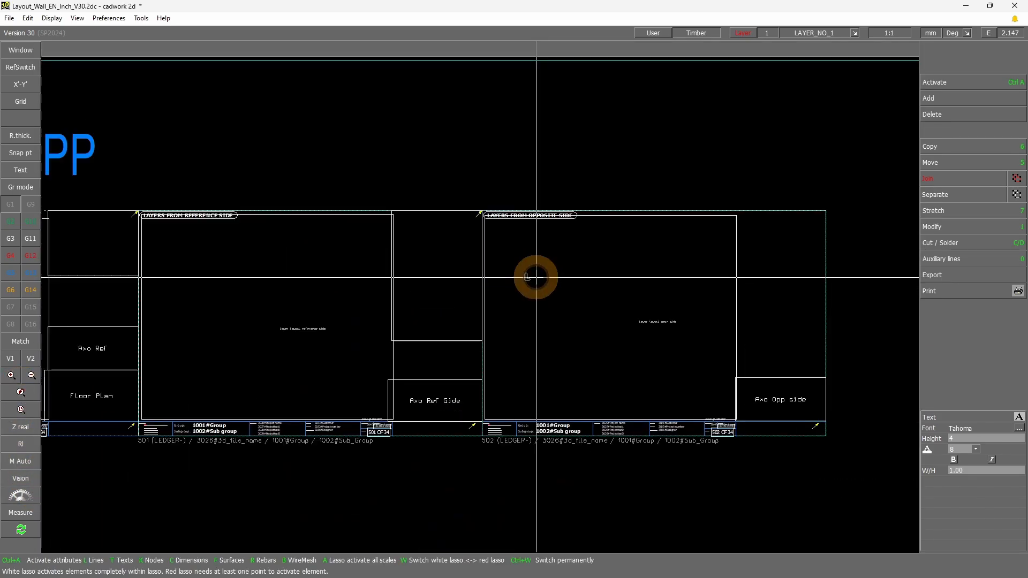
pyautogui.click(345, 215)
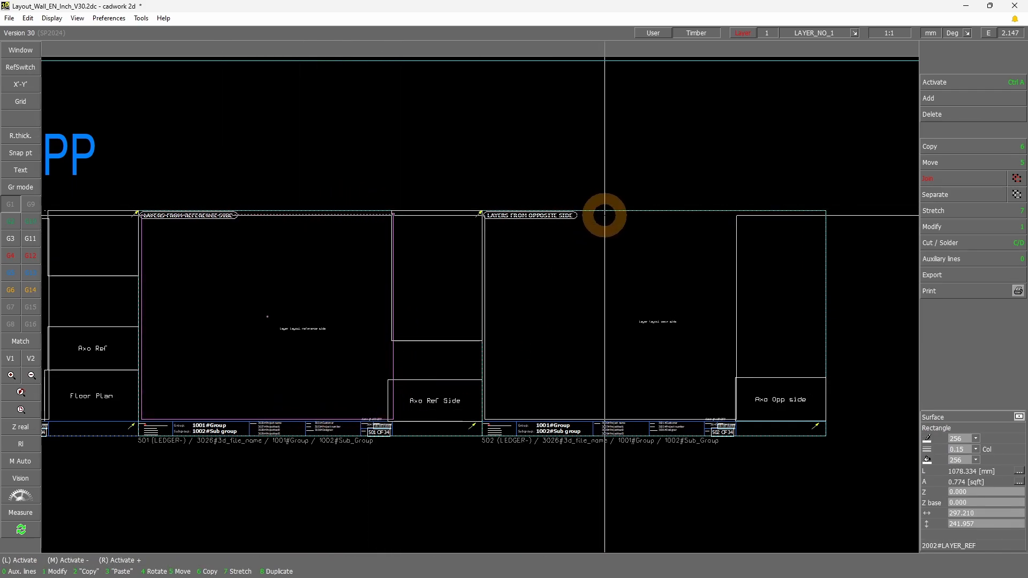
pyautogui.click(604, 214)
pyautogui.click(339, 216)
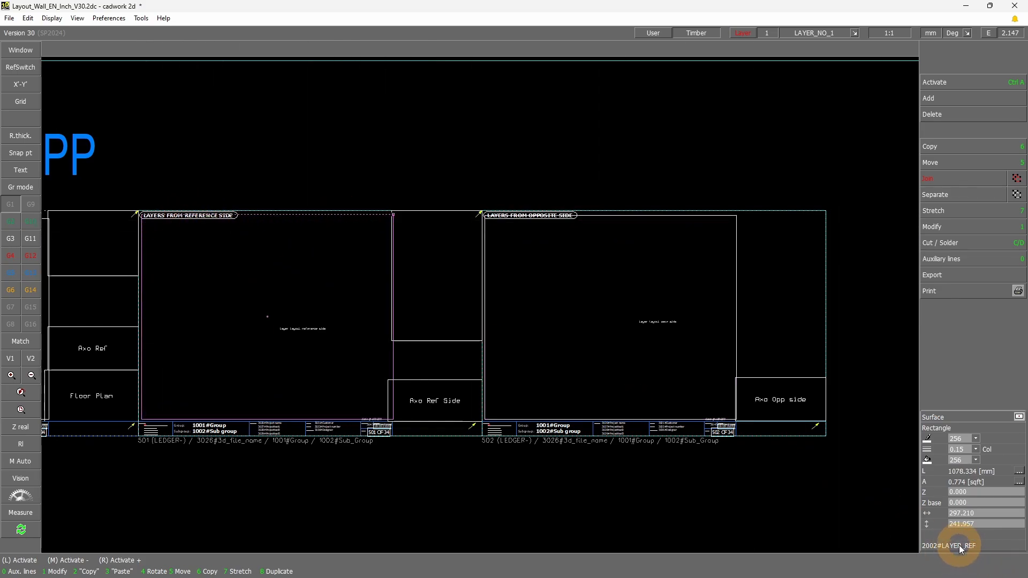
pyautogui.moveTo(961, 549)
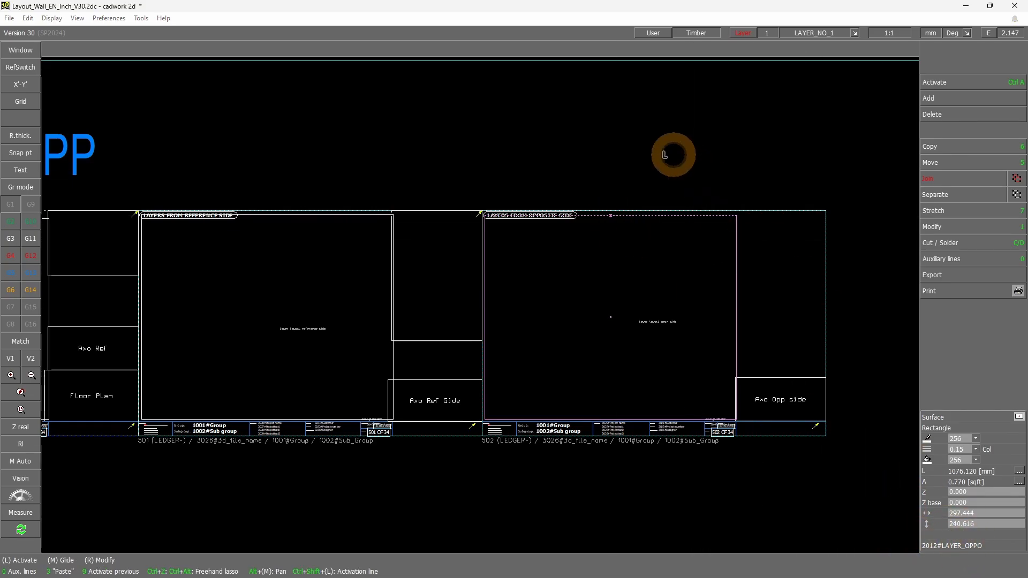
pyautogui.scroll(-2, 479, 297)
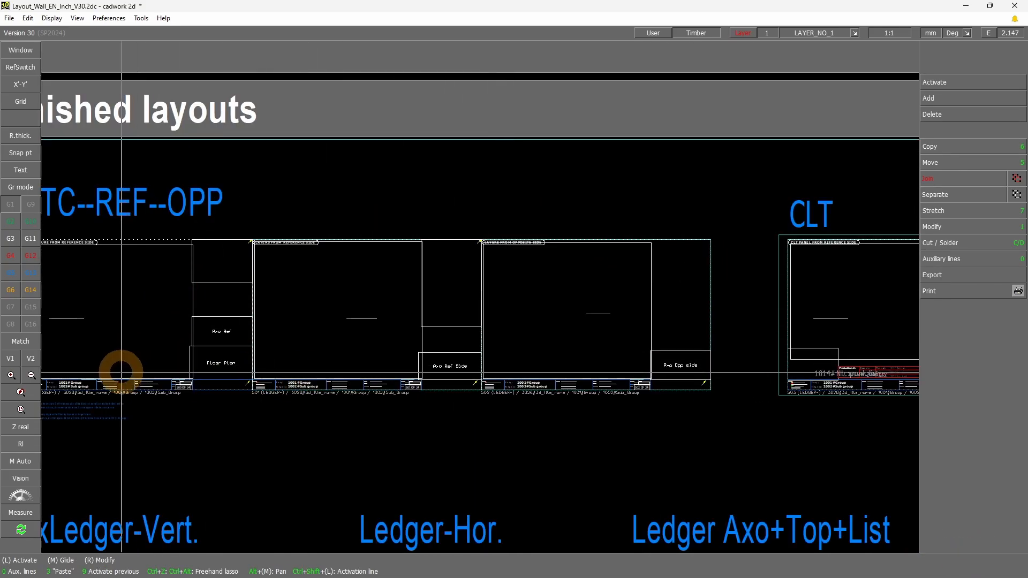
pyautogui.scroll(-2, 315, 328)
pyautogui.moveTo(169, 219)
pyautogui.mouseDown()
pyautogui.moveTo(616, 349)
pyautogui.moveTo(668, 383)
pyautogui.moveTo(652, 392)
pyautogui.mouseUp()
# Switch to the cadwork 3D model and inspect the wall's build-up by selecting its corner stud and its OSB sheathing panels
pyautogui.click(969, 7)
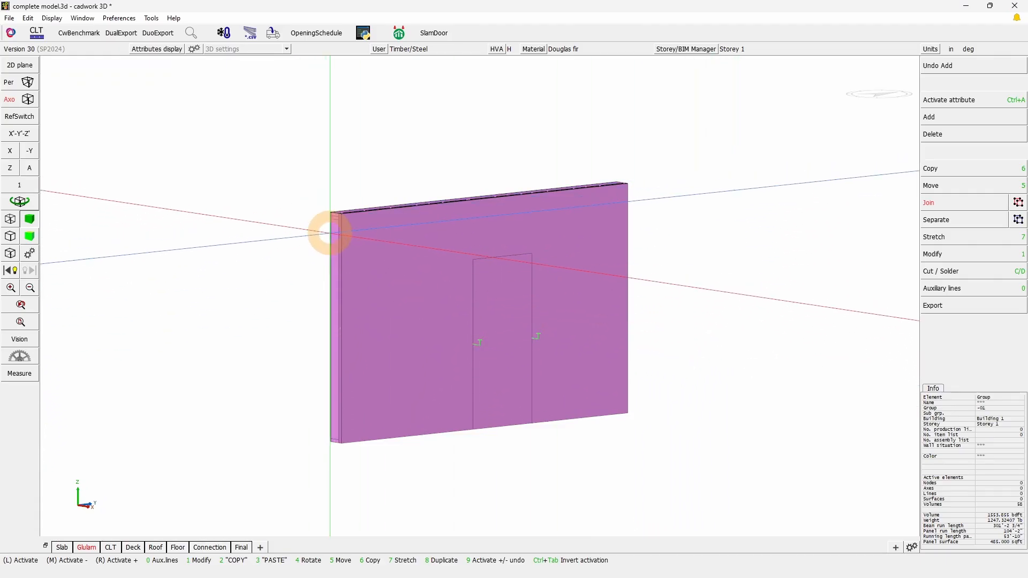
pyautogui.scroll(3, 329, 233)
pyautogui.click(485, 292)
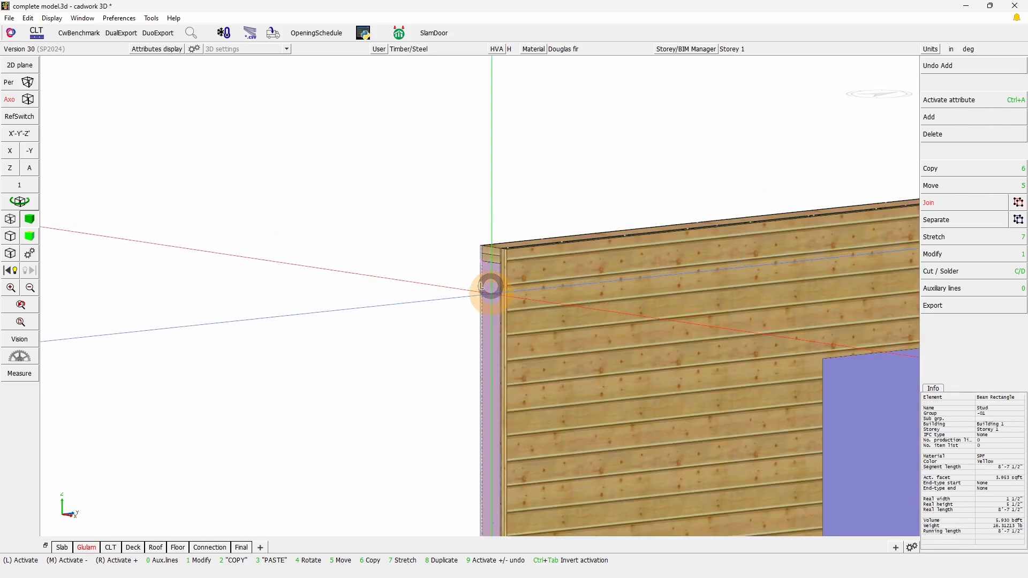
pyautogui.hotkey('ctrl', 'a')
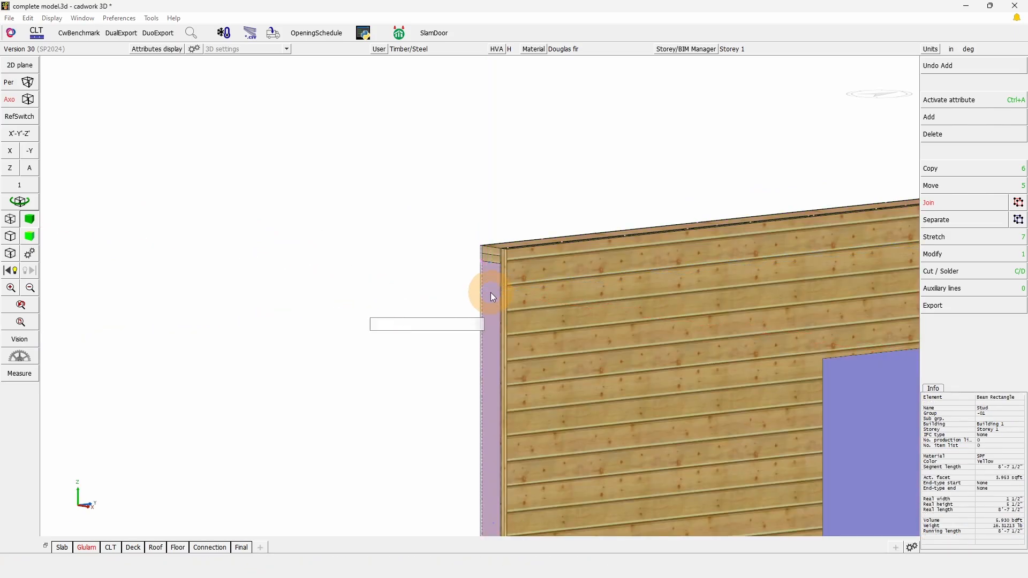
pyautogui.press('KP_Add')
pyautogui.scroll(4, 480, 295)
pyautogui.rightClick(510, 190)
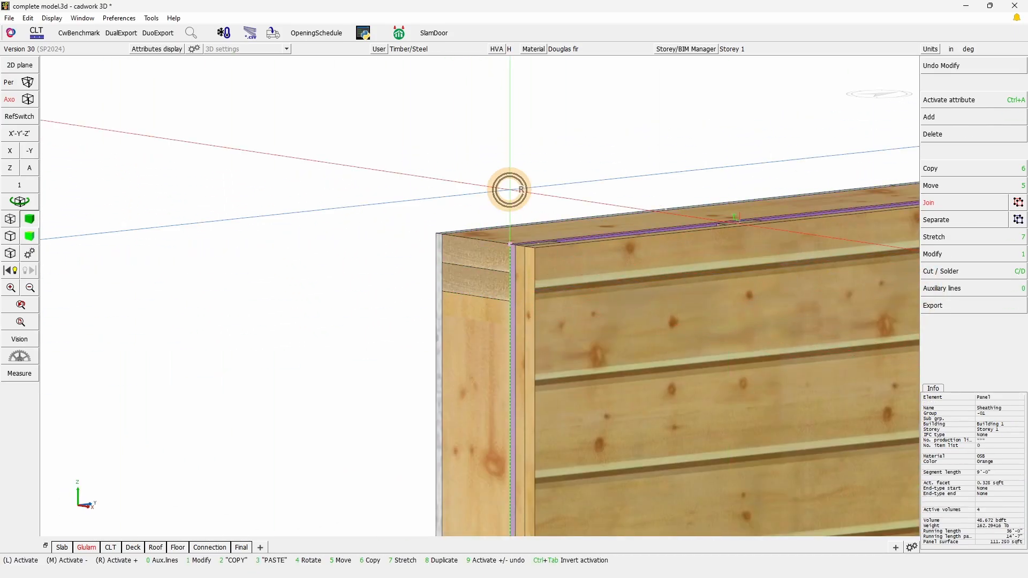
# Clear the selection and select the whole wall with all its layers
pyautogui.scroll(-5, 476, 292)
pyautogui.click(534, 252)
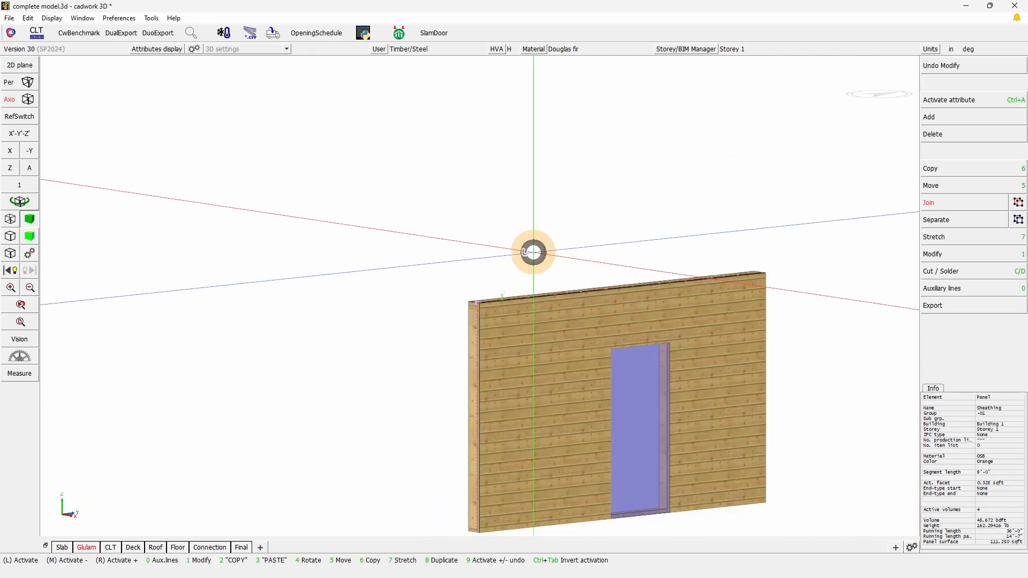
pyautogui.moveTo(422, 268)
pyautogui.mouseDown()
pyautogui.moveTo(529, 283)
pyautogui.moveTo(676, 482)
pyautogui.mouseUp()
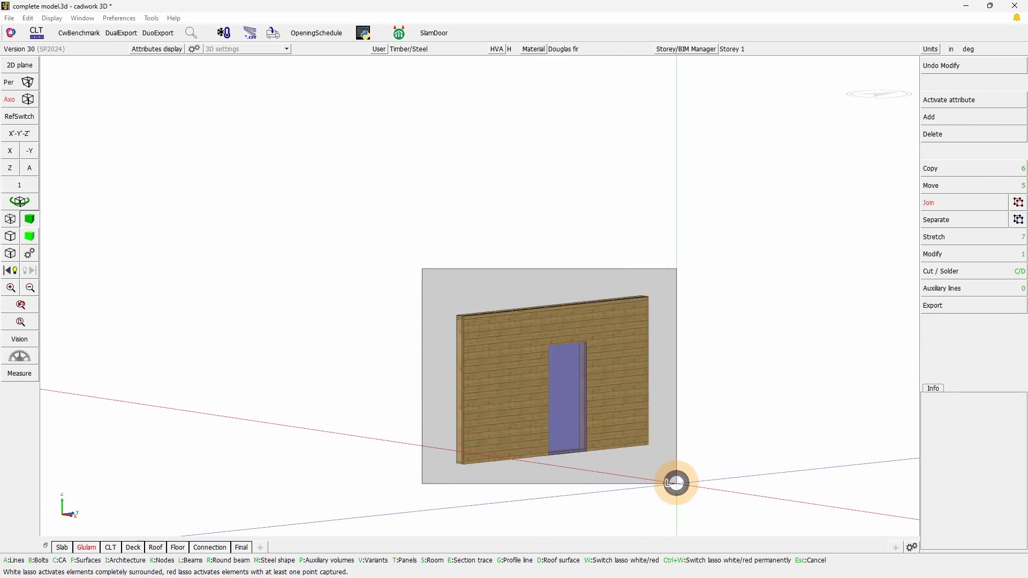
# Select the whole wall and review the output formats of the Bent layout in the export solid shop drawing configuration
pyautogui.moveTo(677, 483); pyautogui.dragTo(673, 482)
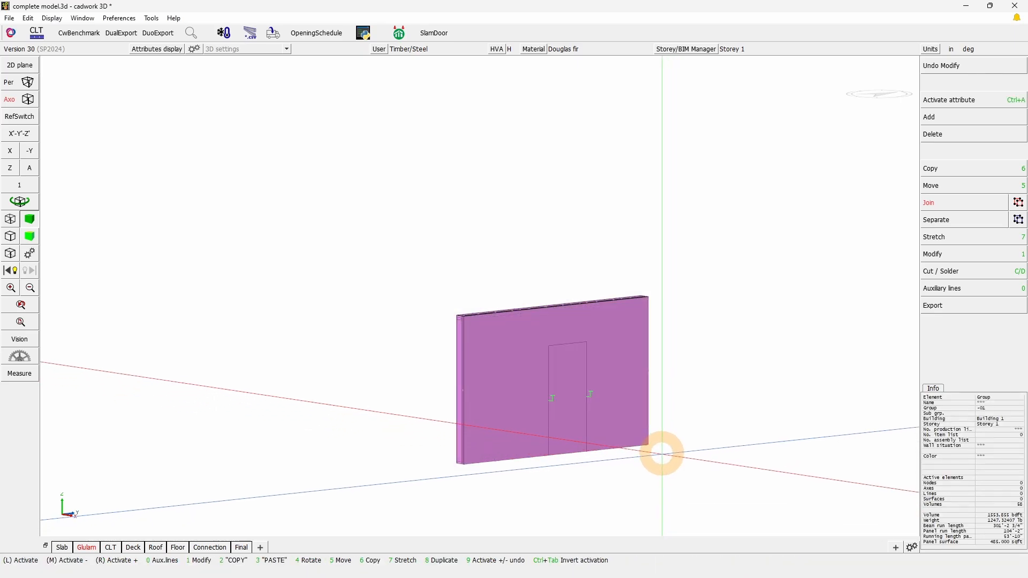
pyautogui.click(939, 304)
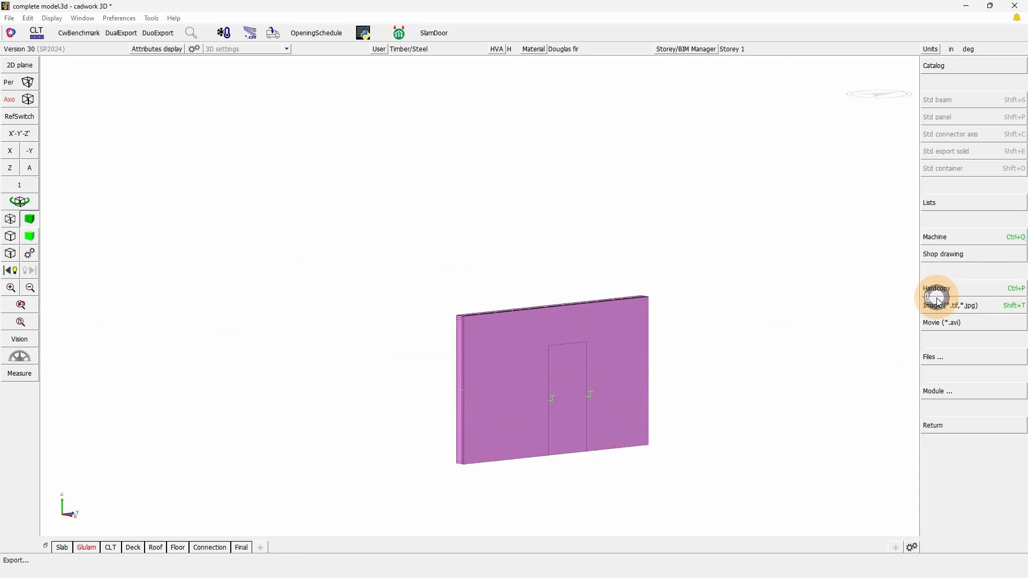
pyautogui.click(953, 262)
pyautogui.click(999, 157)
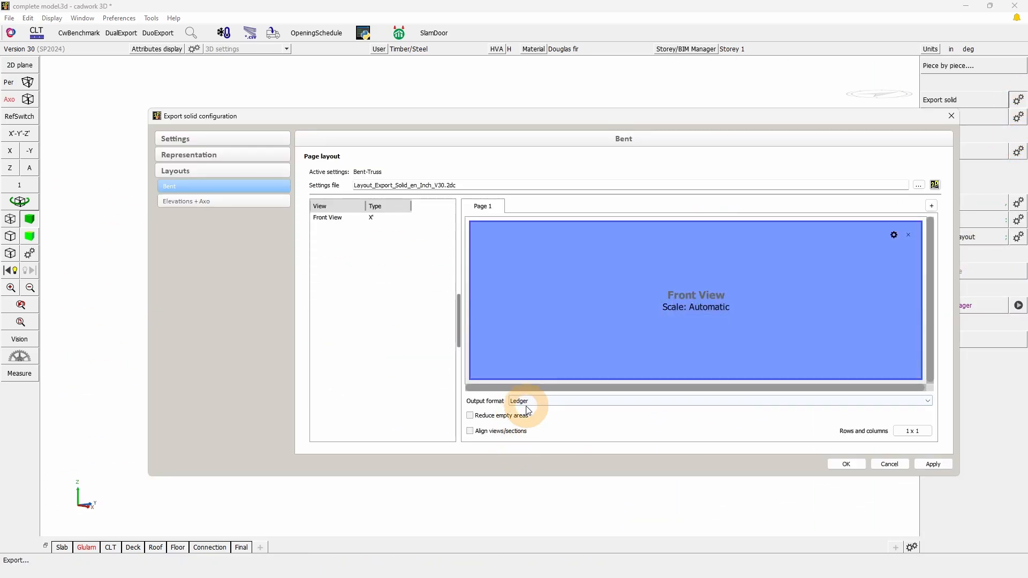
pyautogui.click(529, 404)
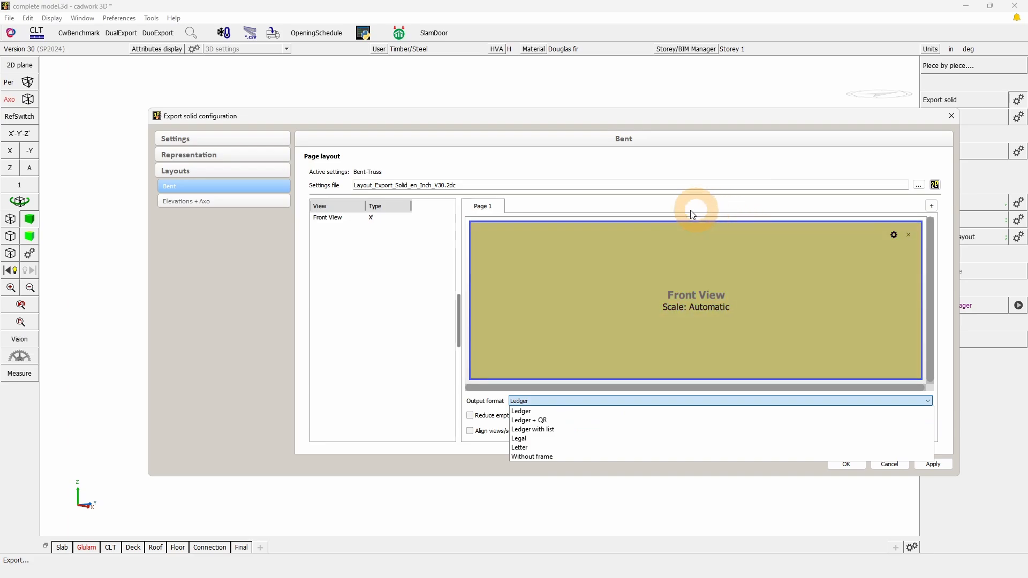
pyautogui.moveTo(654, 309)
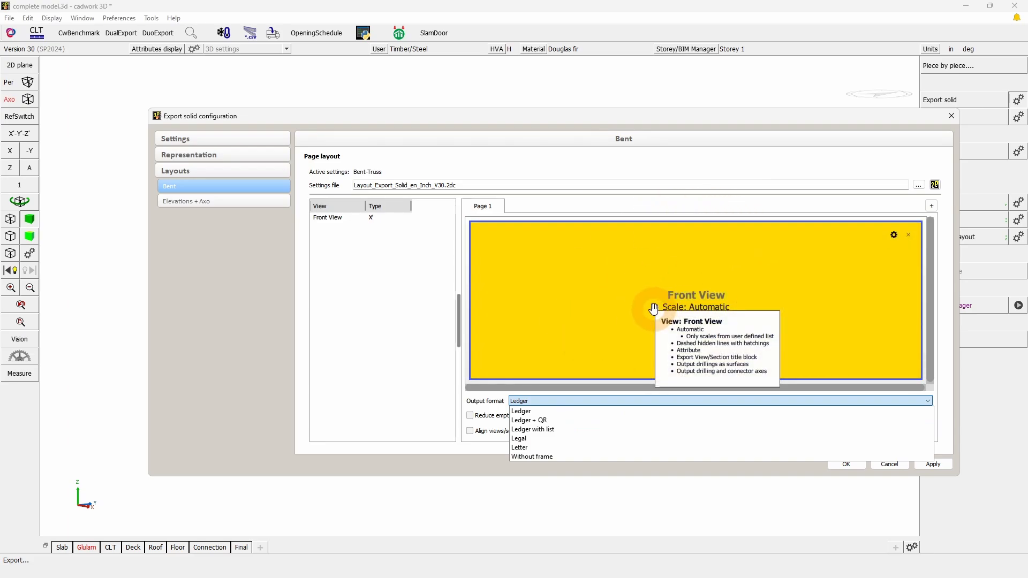
pyautogui.click(954, 114)
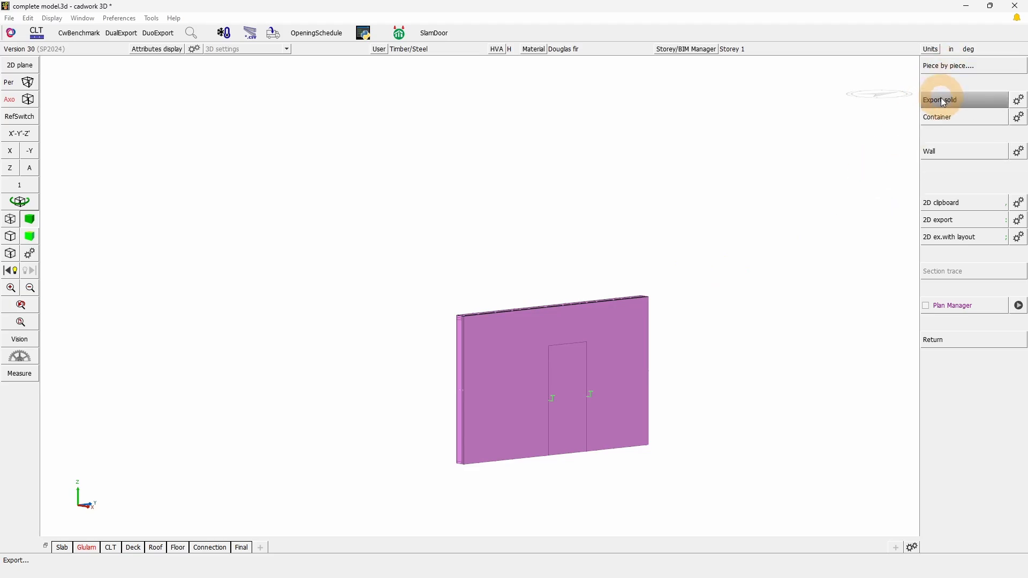
# Switch to the Layout example.2d drawing and inspect the wall's parts list on the structure and reference side layer sheets
pyautogui.click(638, 298)
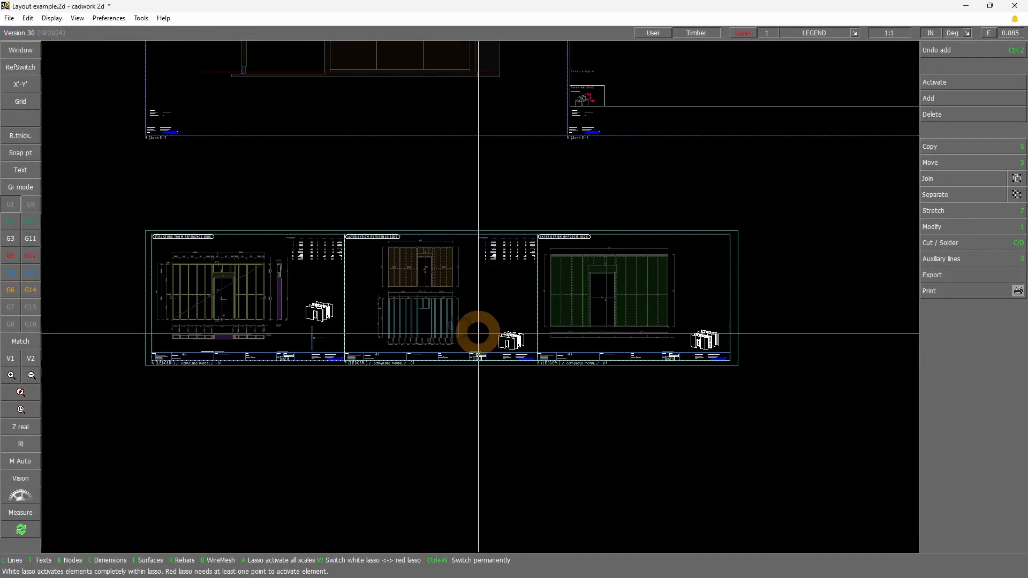
pyautogui.keyDown('shift'); pyautogui.moveTo(96, 385); pyautogui.dragTo(361, 222); pyautogui.keyUp('shift')
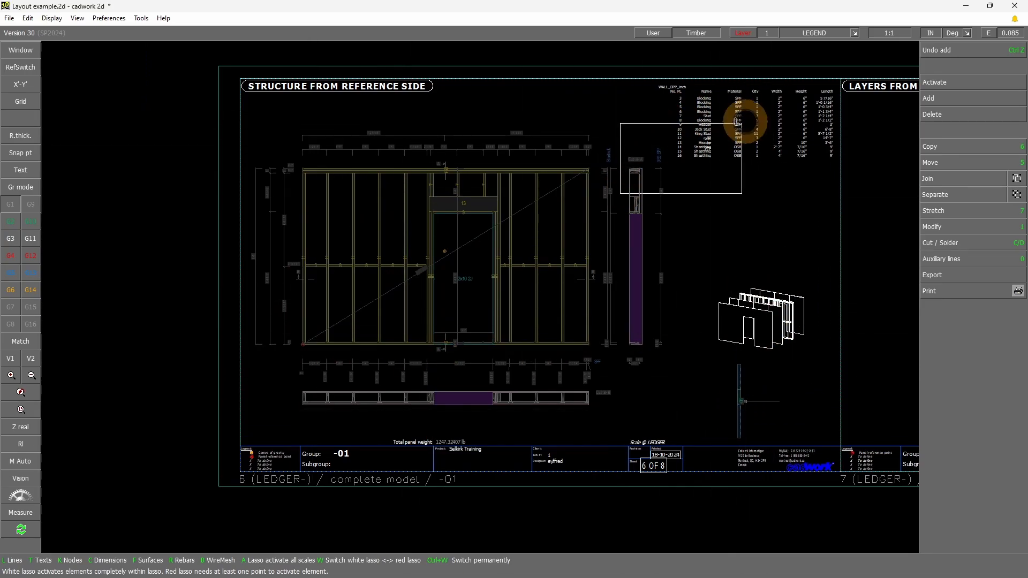
pyautogui.click(877, 58)
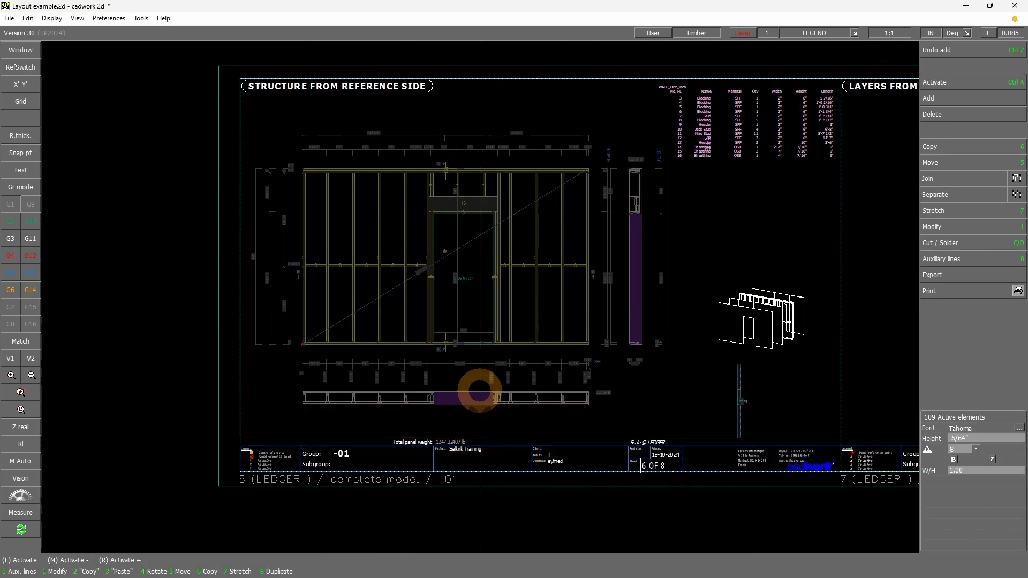
pyautogui.scroll(-2, 480, 391)
pyautogui.scroll(2, 493, 300)
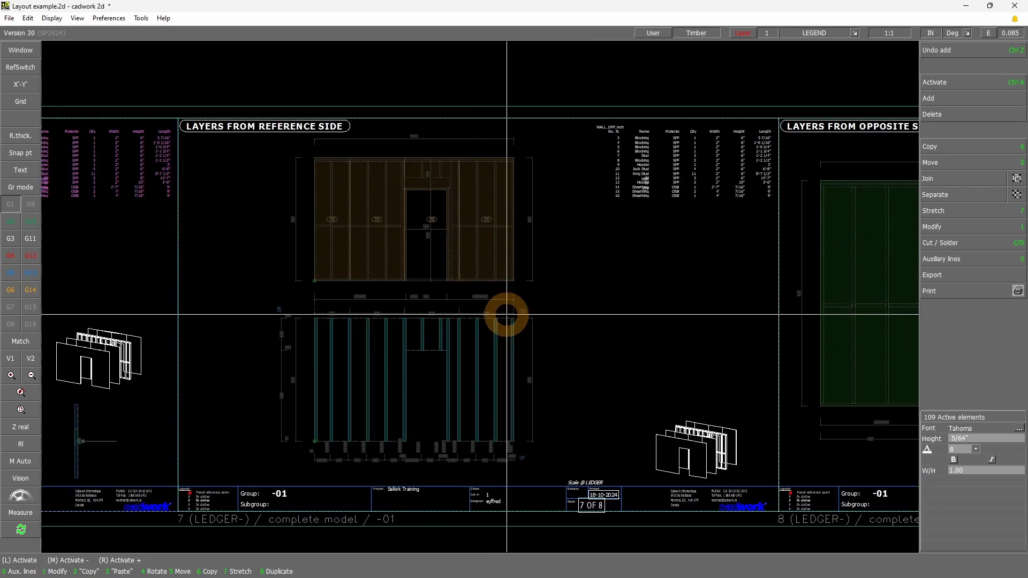
pyautogui.click(620, 340)
# Inspect which elements share the scale layer of the two wall views on the LAYERS FROM REFERENCE SIDE sheet by activating them all
pyautogui.keyDown('shift'); pyautogui.moveTo(179, 102); pyautogui.dragTo(805, 445); pyautogui.keyUp('shift')
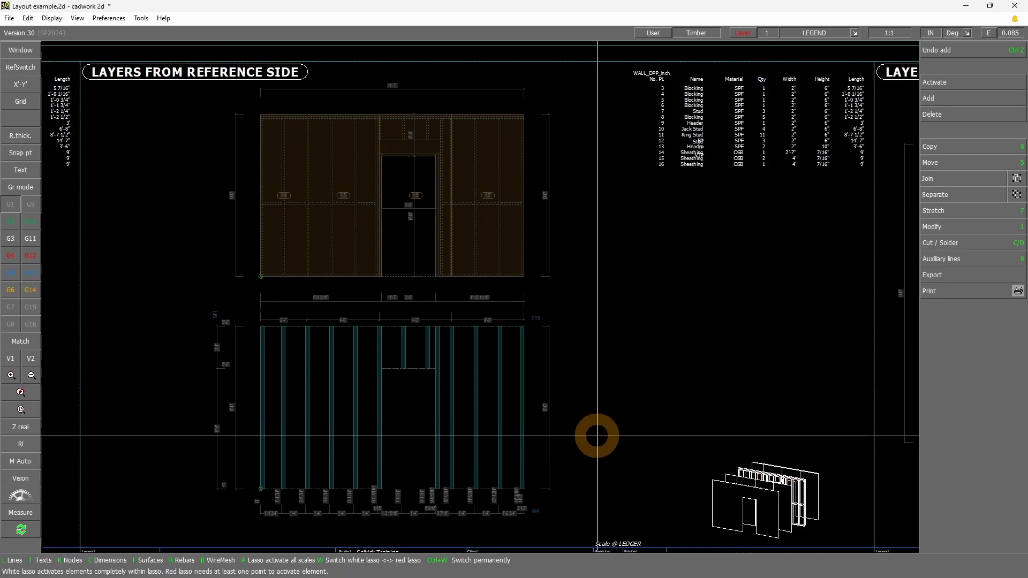
pyautogui.click(361, 250)
pyautogui.hotkey('ctrl', 'a')
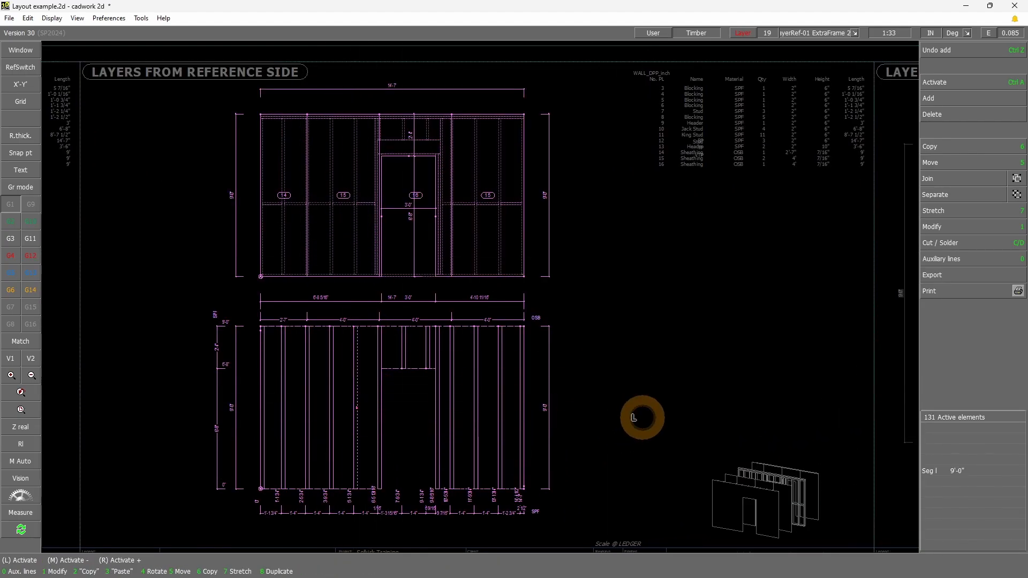
pyautogui.click(646, 411)
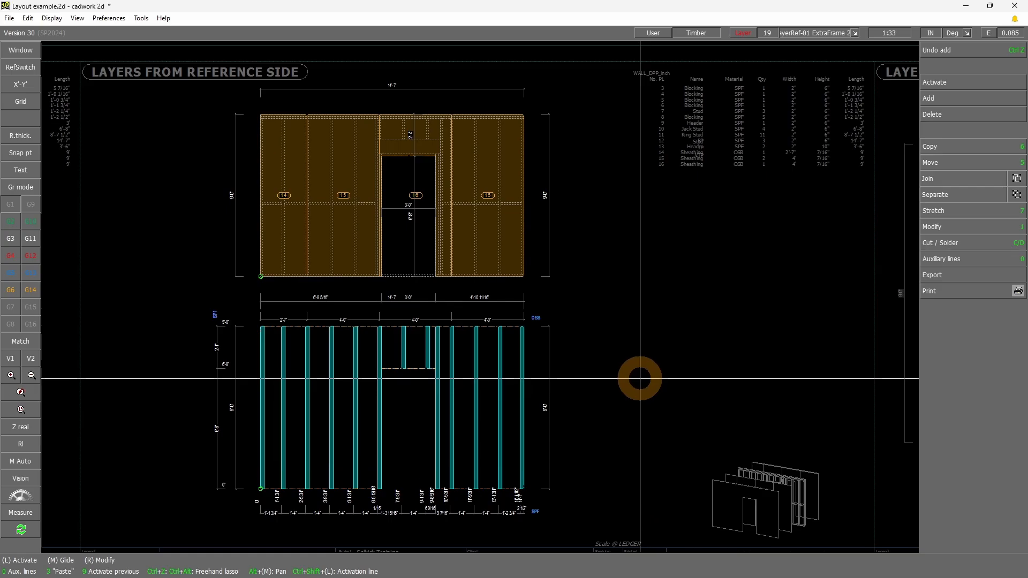
pyautogui.scroll(-4, 557, 327)
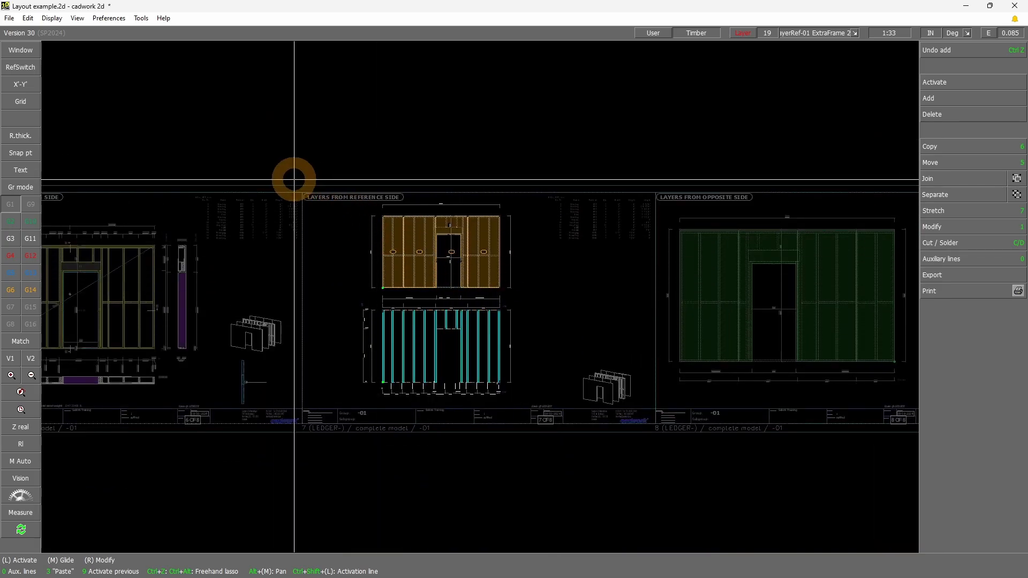
pyautogui.moveTo(294, 179); pyautogui.dragTo(553, 301)
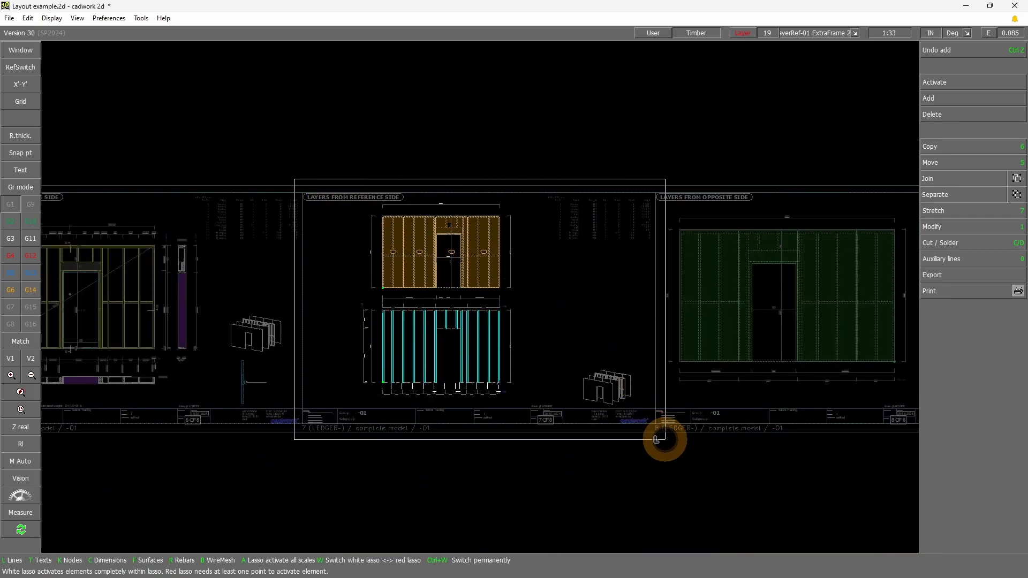
pyautogui.moveTo(666, 439); pyautogui.dragTo(665, 440)
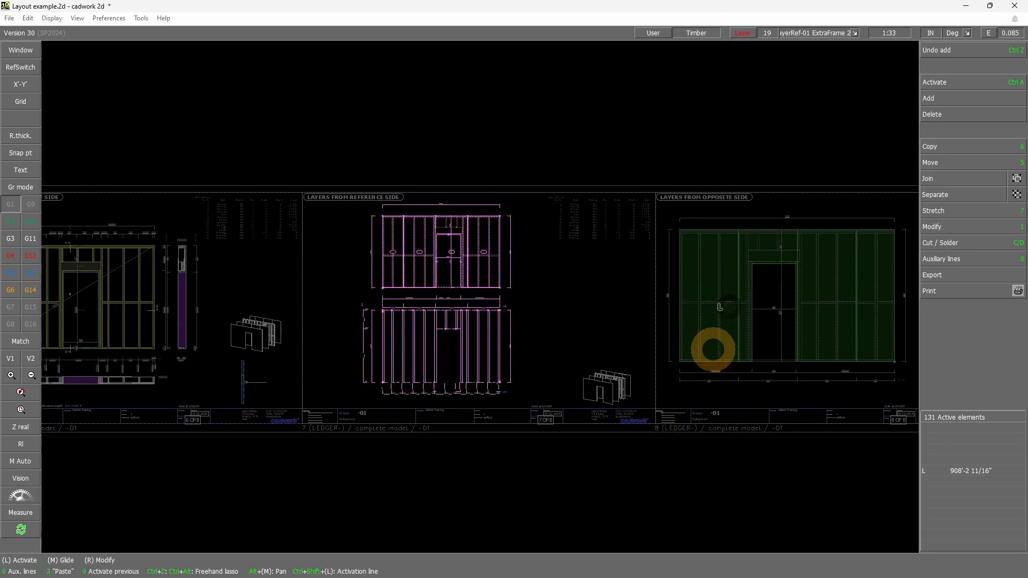
pyautogui.click(705, 358)
# Switch to Layout_Wall_EN_Inch_V30.2dc and inspect the individual Layer Reference side and Layer Opposite side frames and their attribute names
pyautogui.click(635, 496)
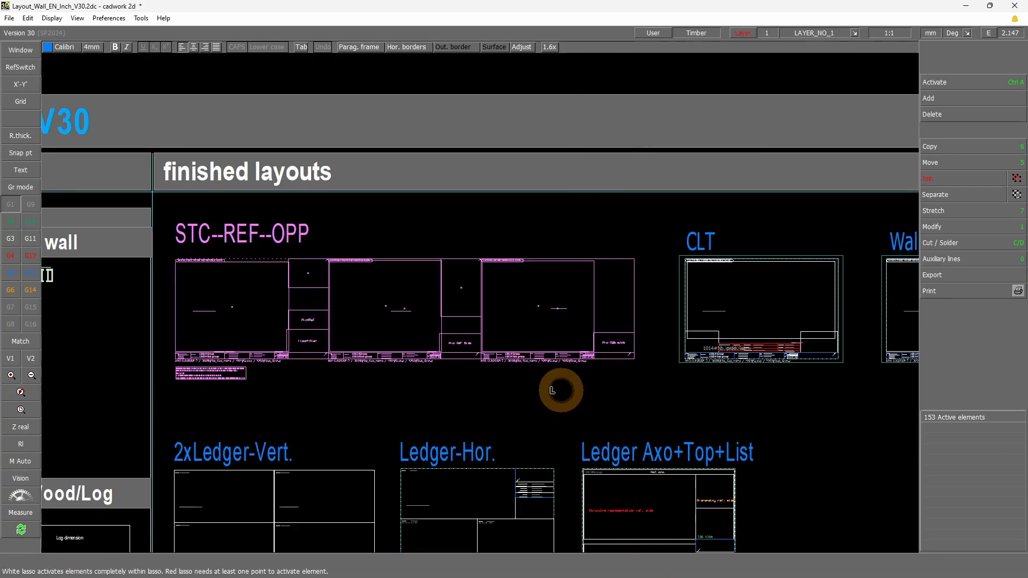
pyautogui.click(496, 386)
pyautogui.scroll(-4, 506, 259)
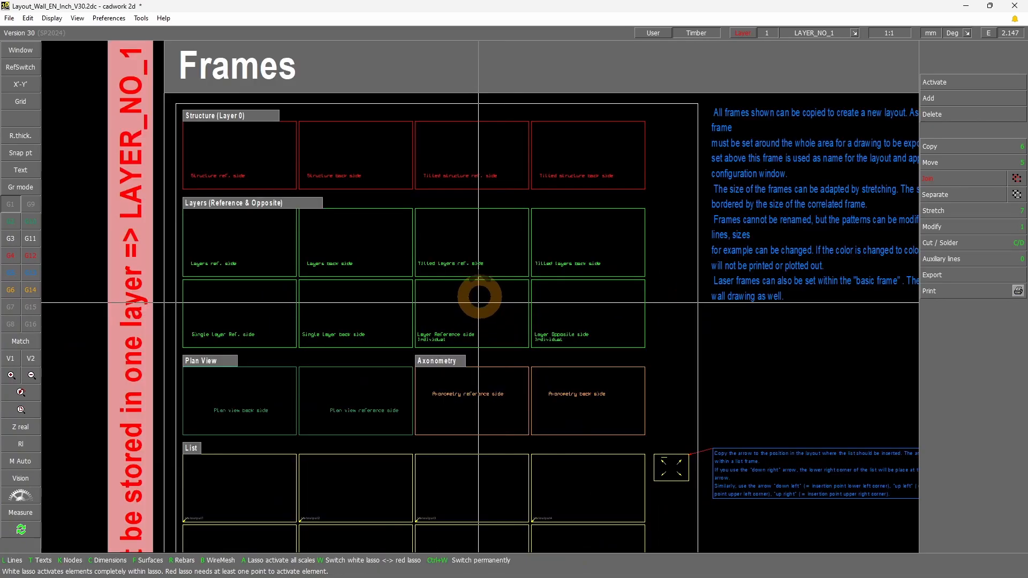
pyautogui.scroll(2, 479, 299)
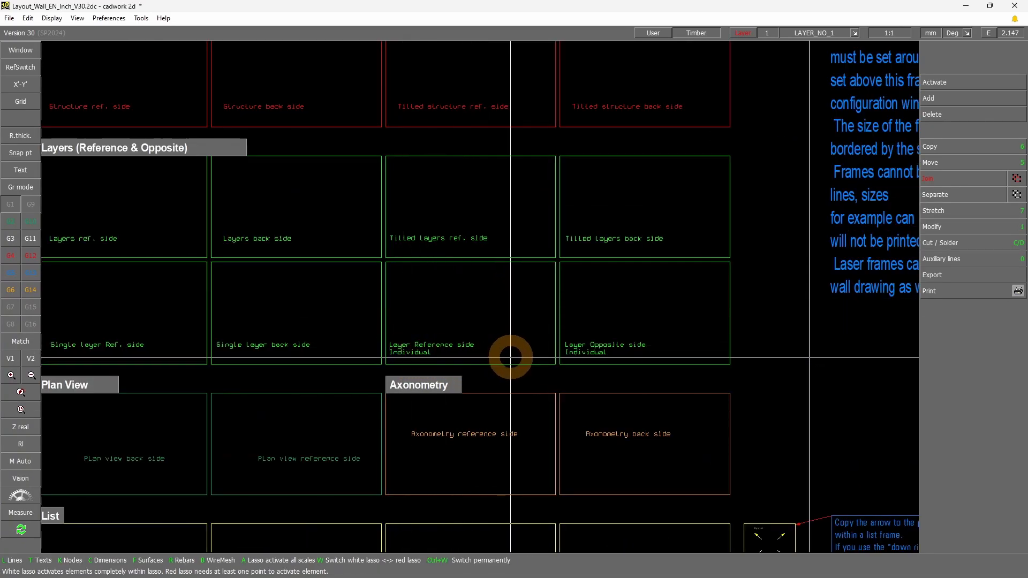
pyautogui.click(430, 350)
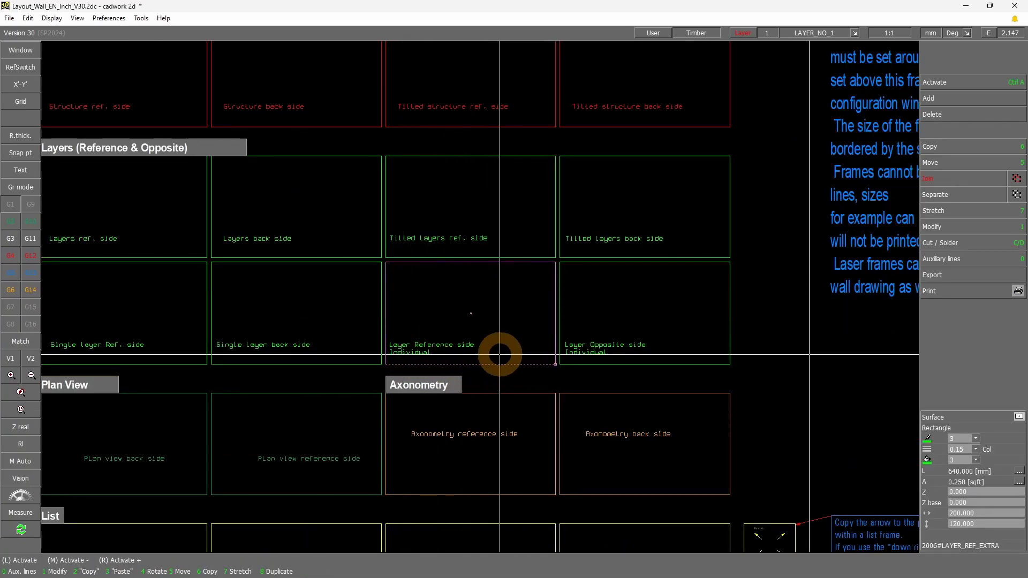
pyautogui.moveTo(388, 363); pyautogui.dragTo(438, 348)
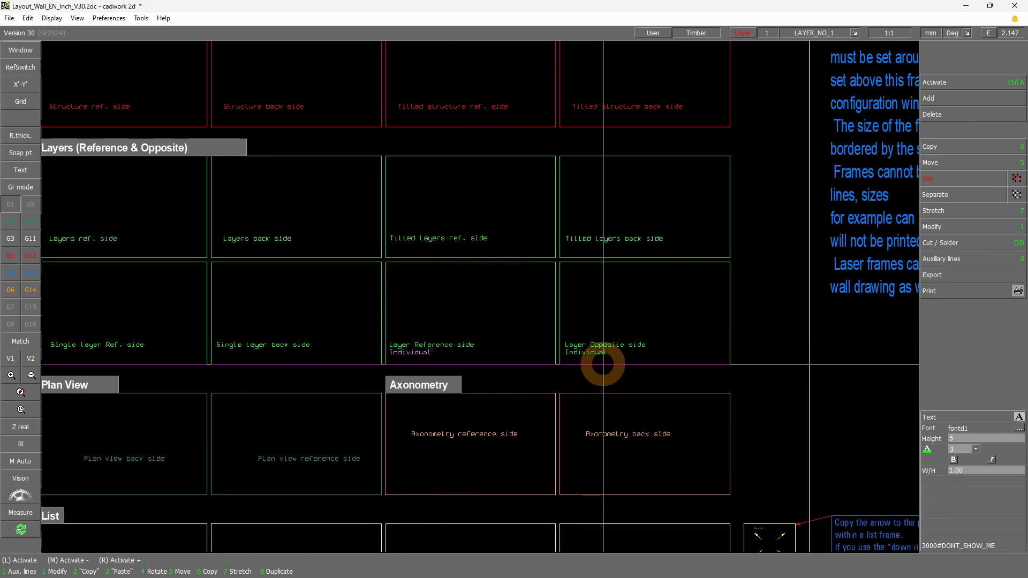
pyautogui.click(601, 363)
pyautogui.moveTo(557, 360); pyautogui.dragTo(616, 347)
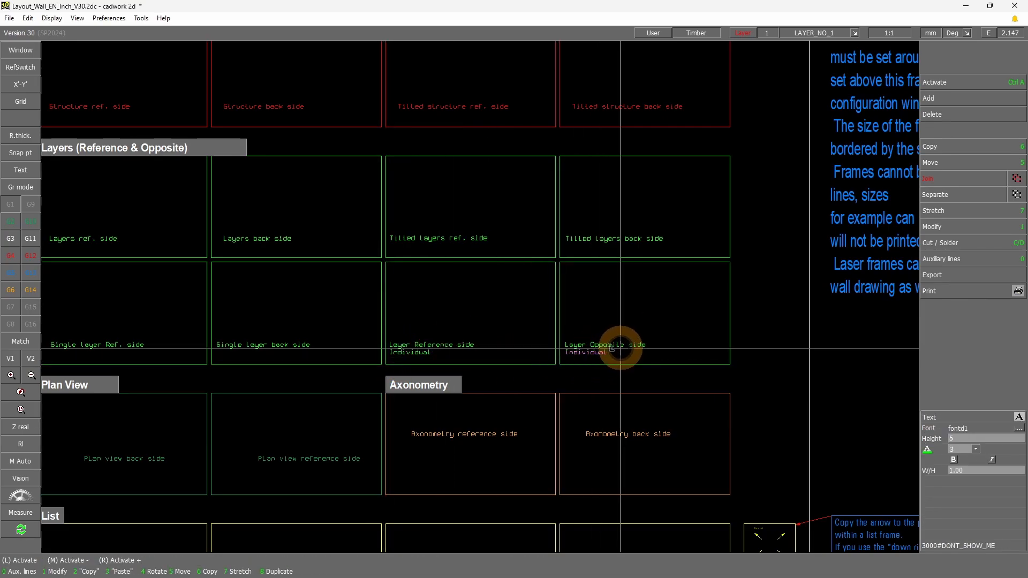
pyautogui.rightClick(552, 364)
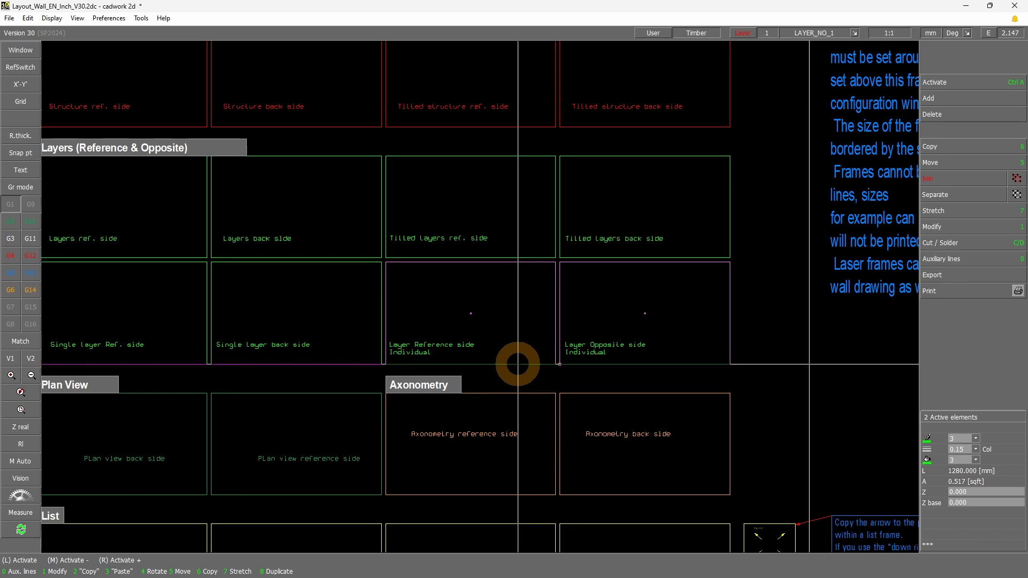
# Copy the individual Layer Reference side frame to the lower right corner of the reference side layer sheet in STC--REF--OPP
pyautogui.scroll(-9, 518, 364)
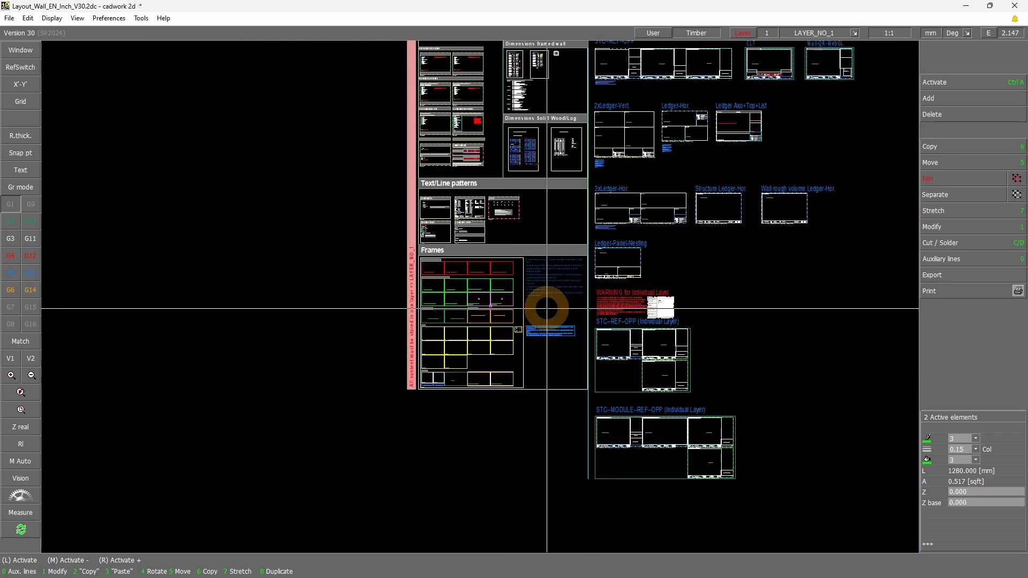
pyautogui.scroll(6, 498, 288)
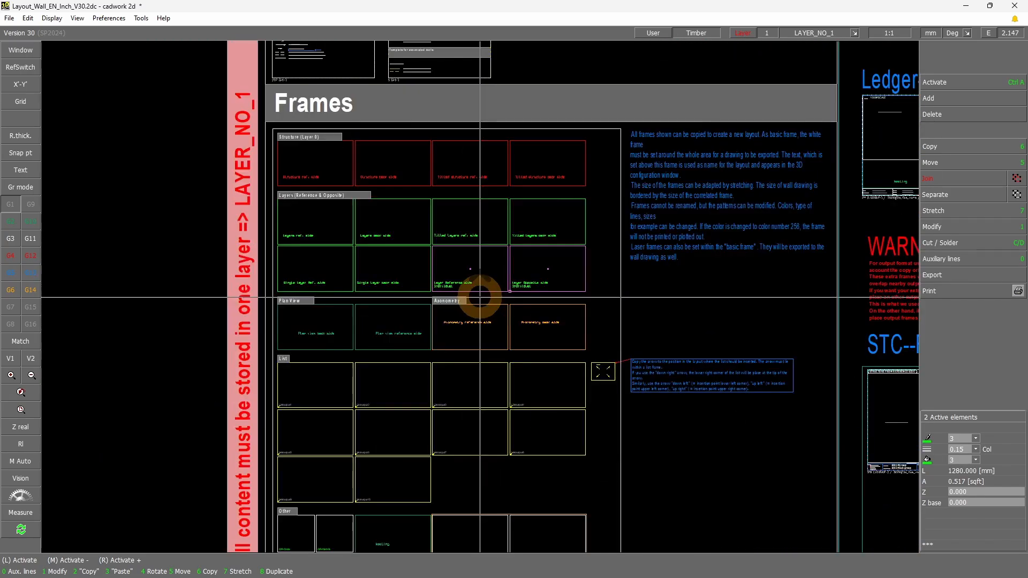
pyautogui.click(498, 287)
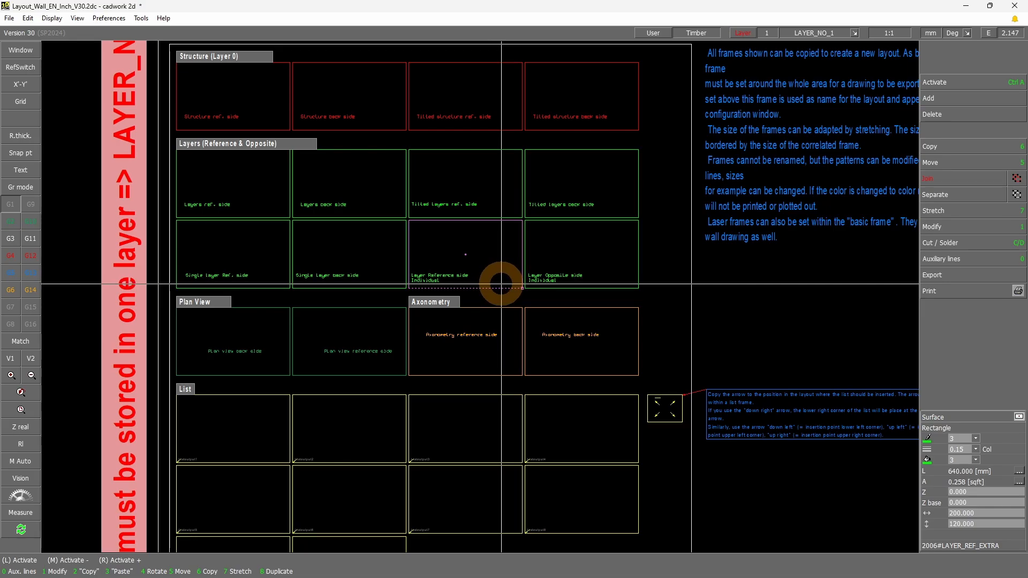
pyautogui.press('6')
pyautogui.scroll(-6, 566, 230)
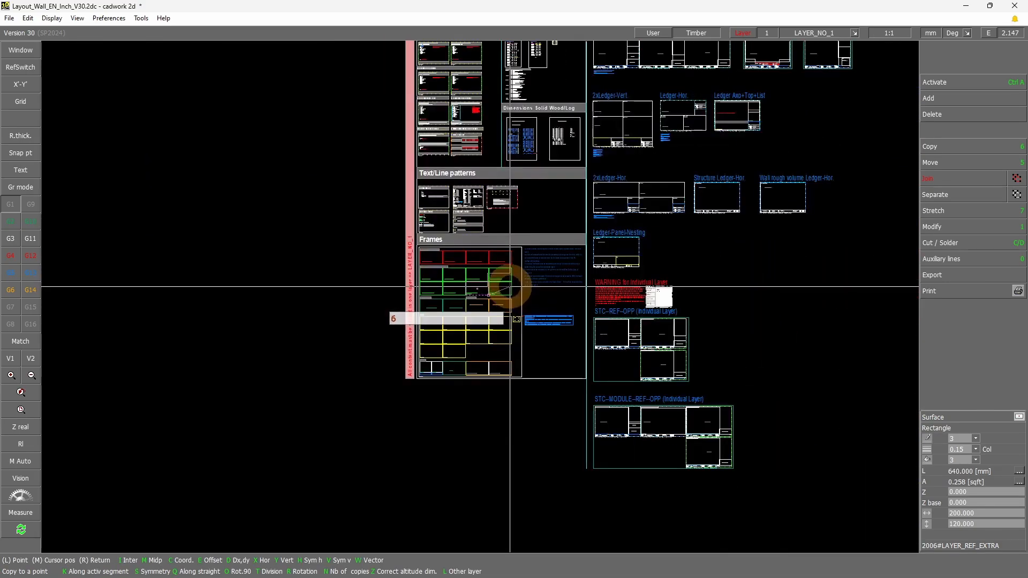
pyautogui.scroll(6, 477, 294)
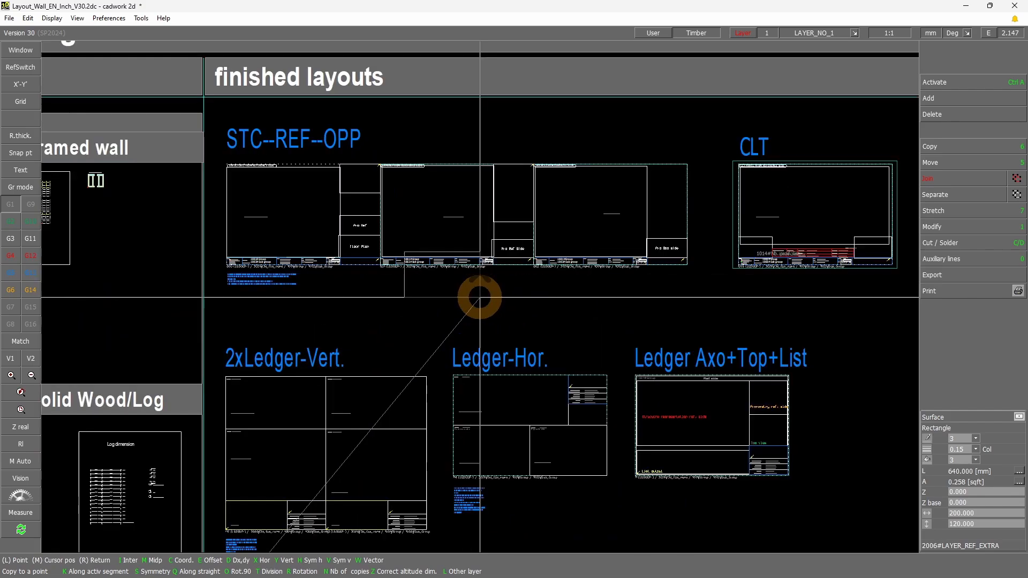
pyautogui.scroll(3, 514, 249)
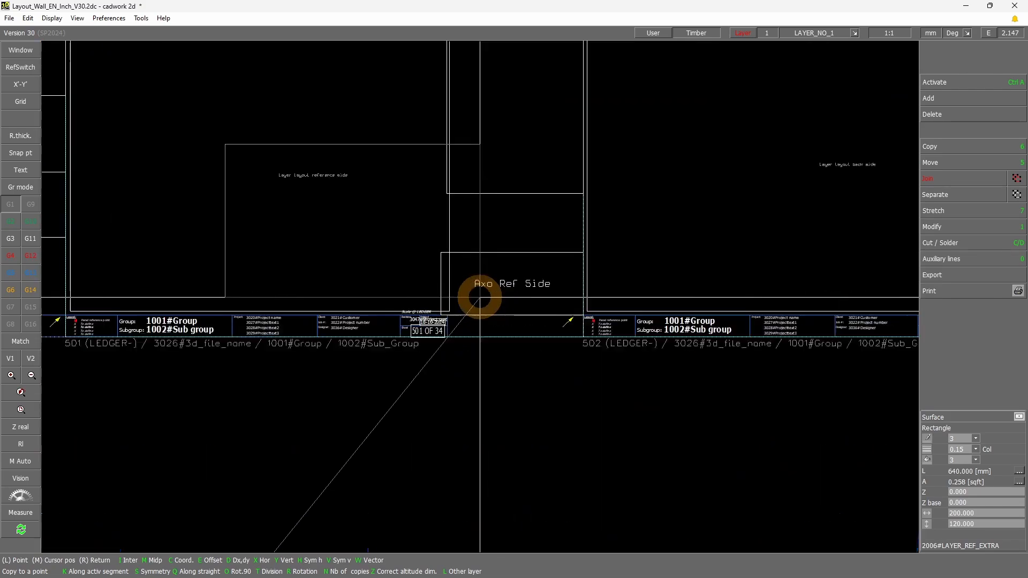
pyautogui.click(584, 339)
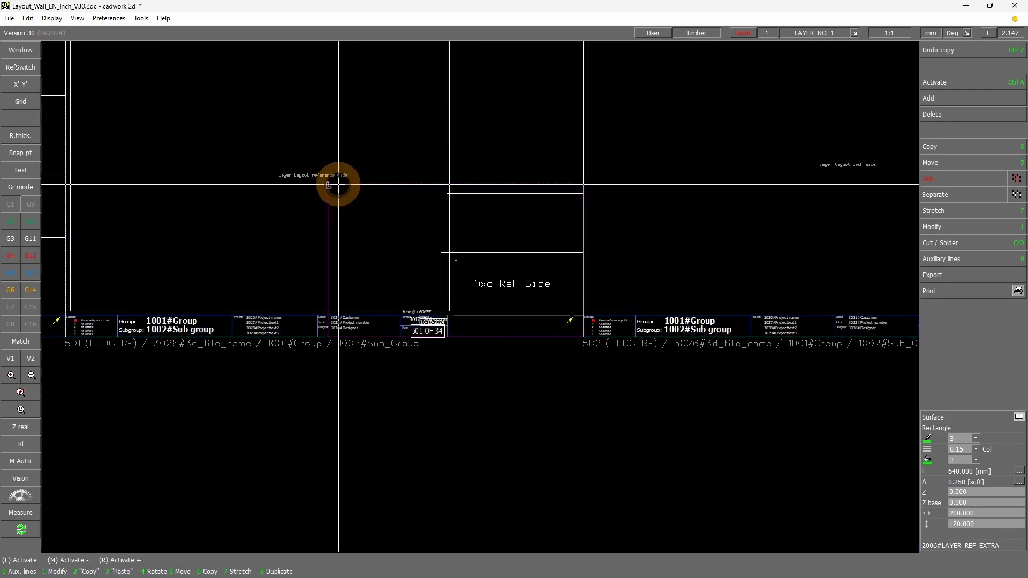
# Stretch the copied frame to the upper left corner of the LAYERS FROM REFERENCE SIDE sheet so it encloses the whole sheet
pyautogui.press('7')
pyautogui.scroll(-5, 338, 179)
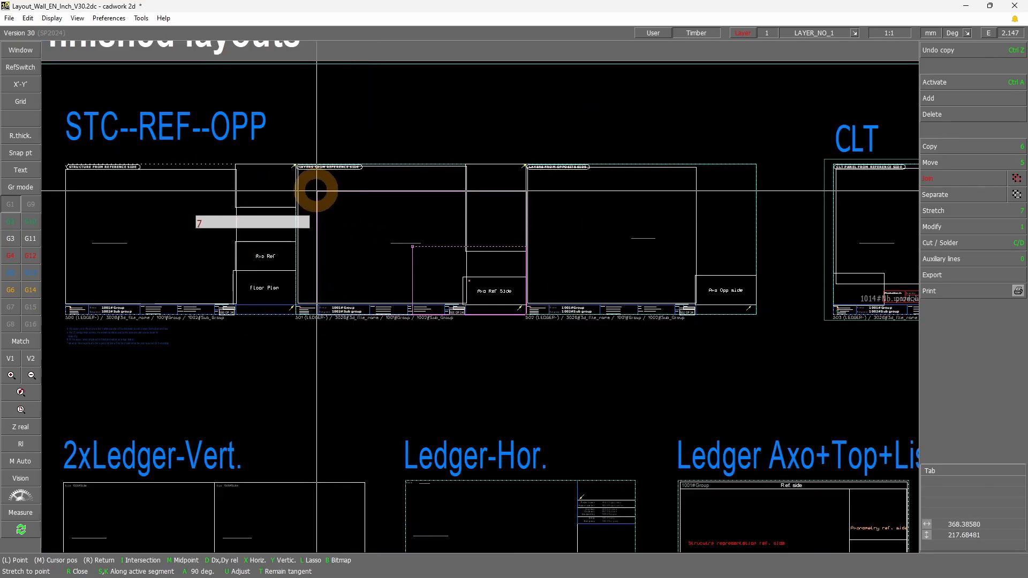
pyautogui.scroll(3, 297, 165)
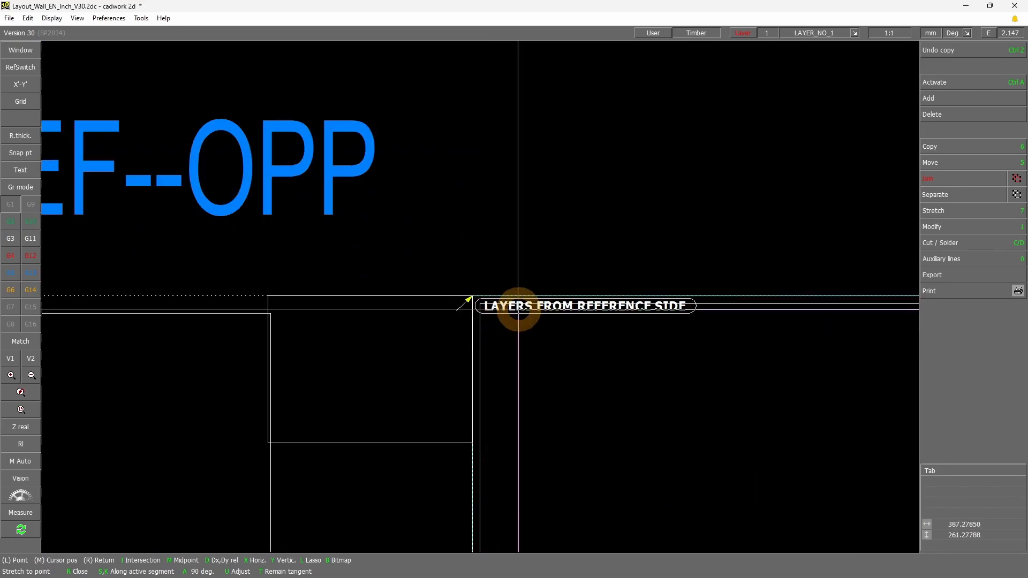
pyautogui.click(473, 296)
pyautogui.scroll(-4, 570, 303)
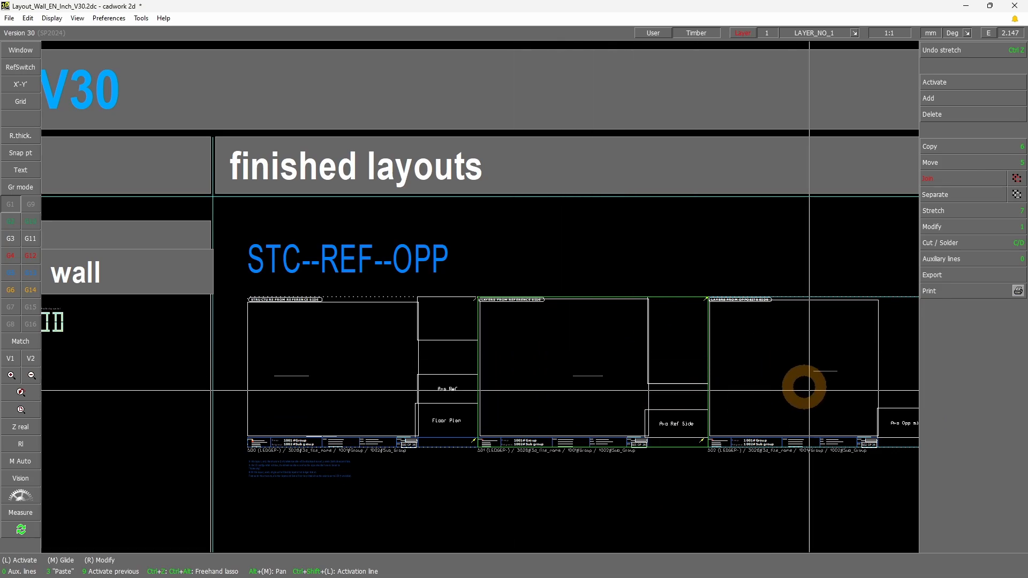
pyautogui.scroll(-2, 589, 370)
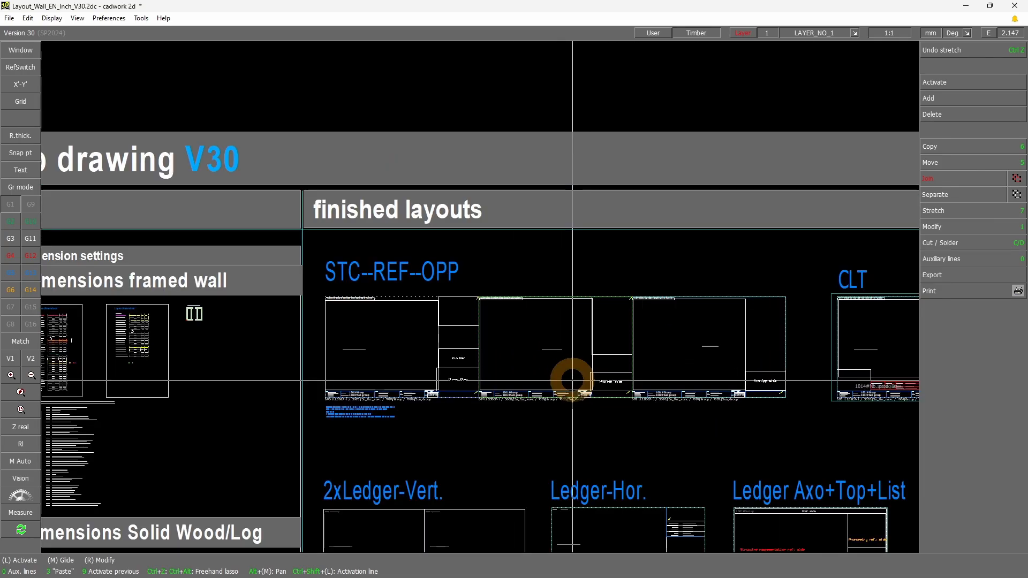
pyautogui.scroll(2, 570, 383)
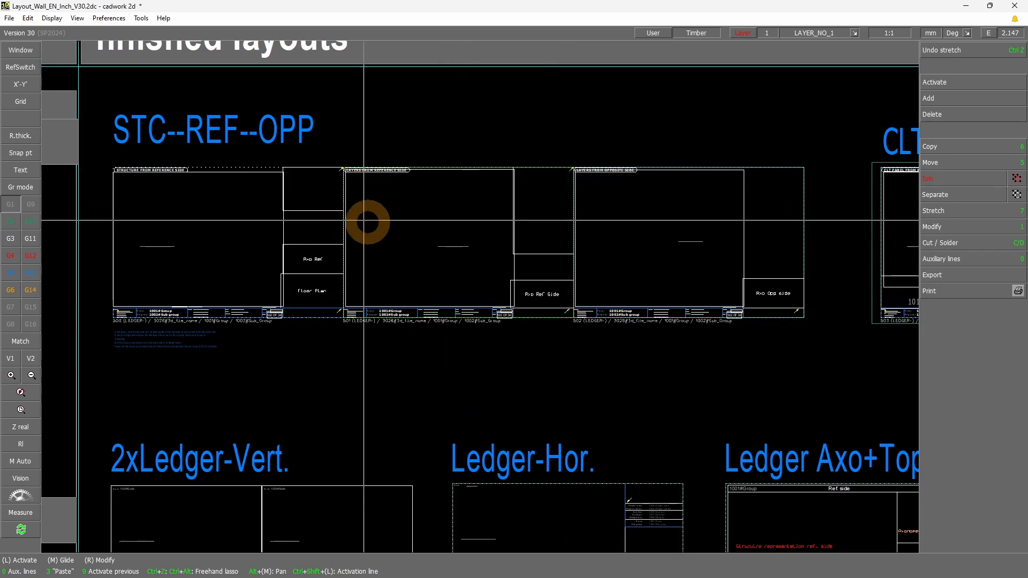
# Compare the layer frame and the individual layer frame on the LAYERS FROM REFERENCE SIDE sheet with the adjacent opposite side sheet in STC--REF--OPP
pyautogui.click(426, 245)
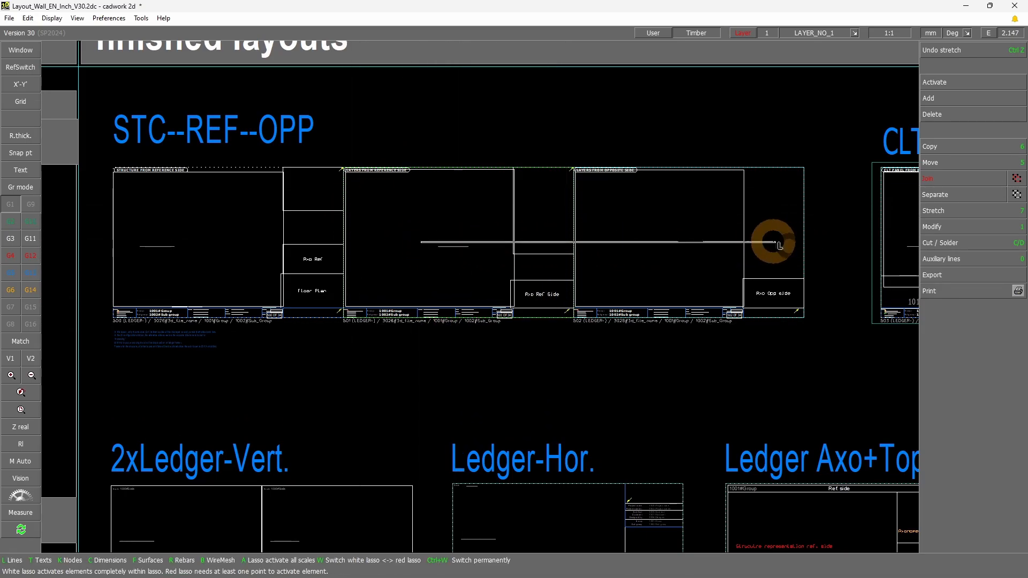
pyautogui.click(417, 417)
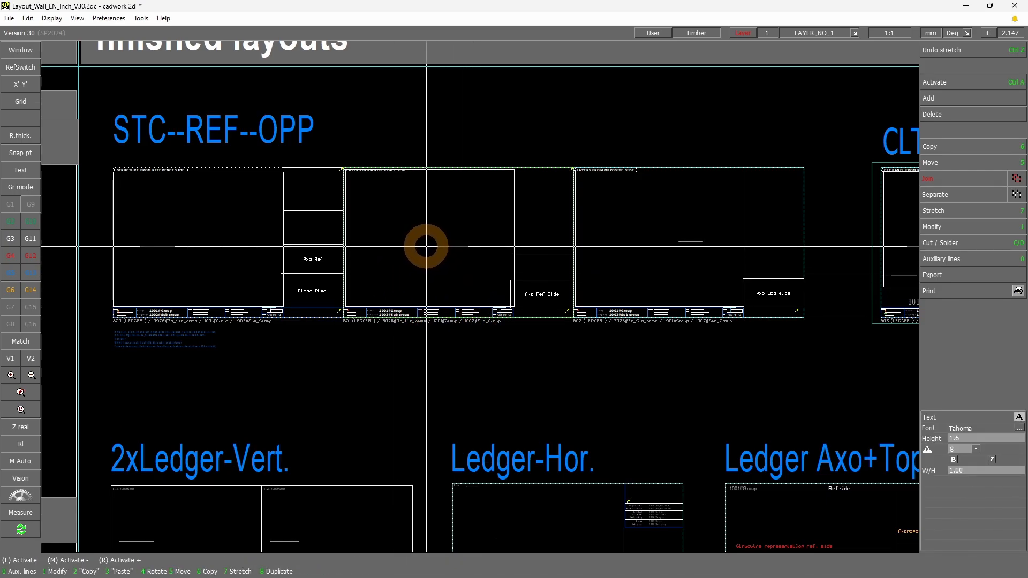
pyautogui.click(107, 156)
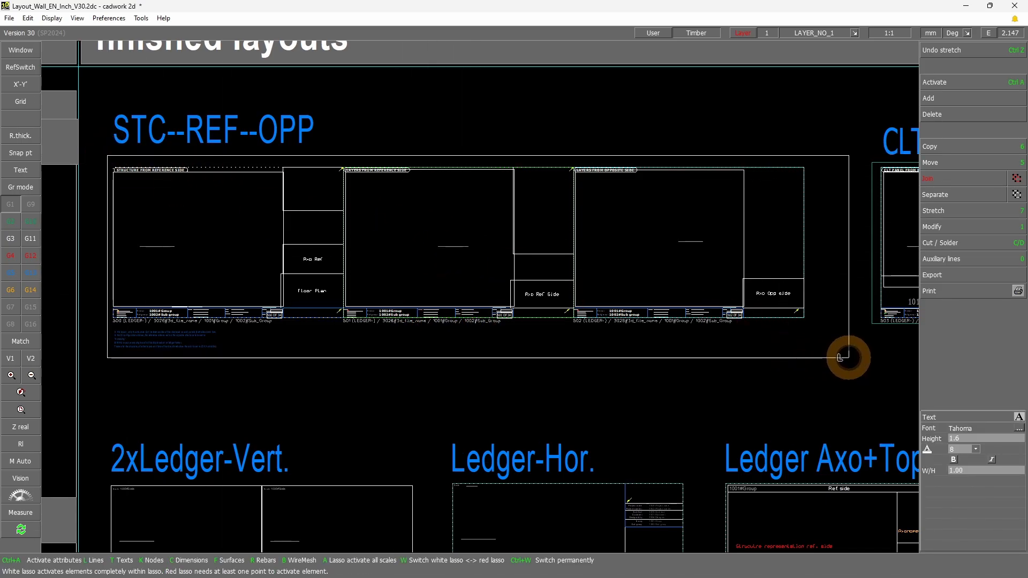
pyautogui.click(839, 357)
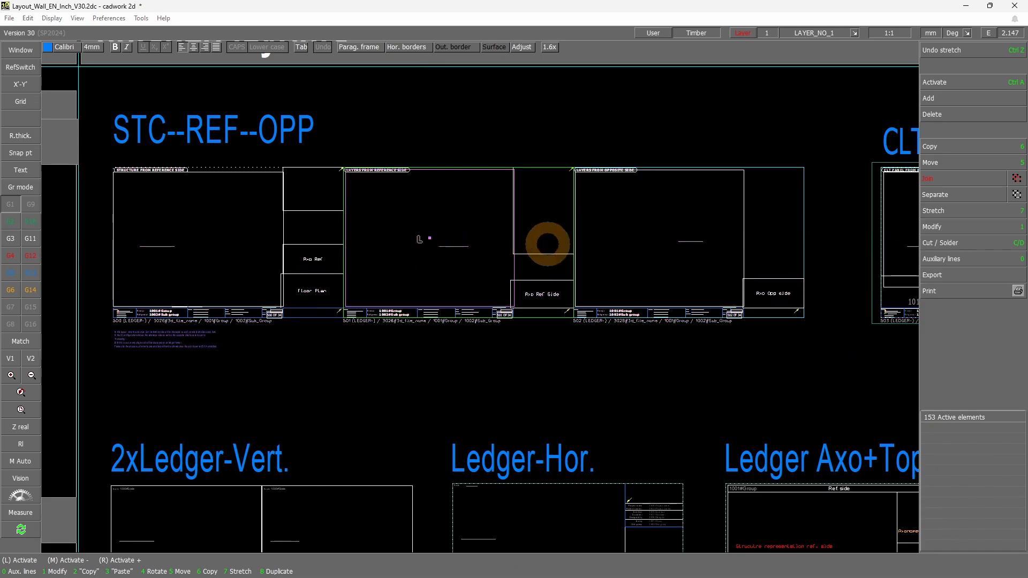
pyautogui.click(561, 147)
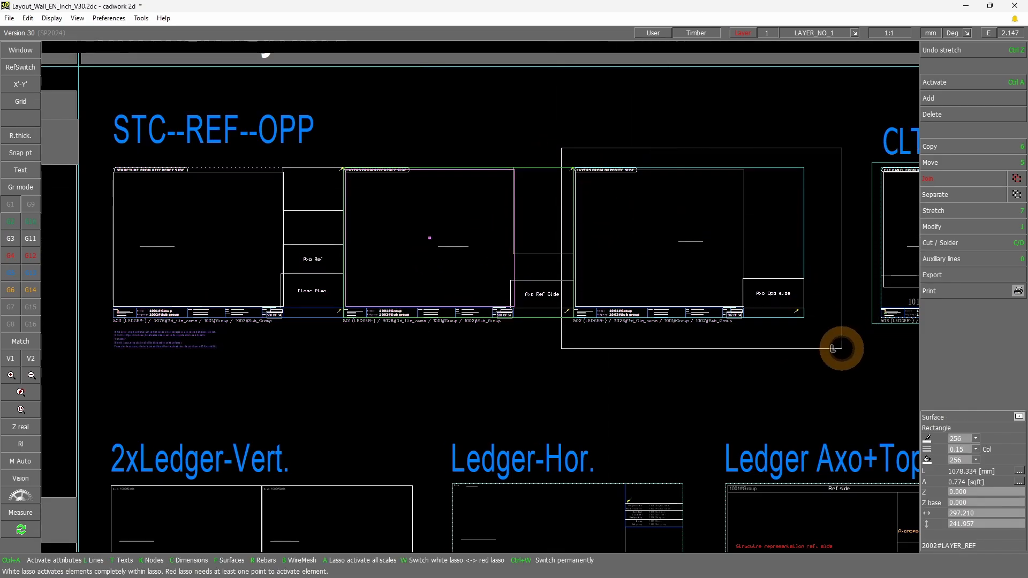
pyautogui.click(834, 349)
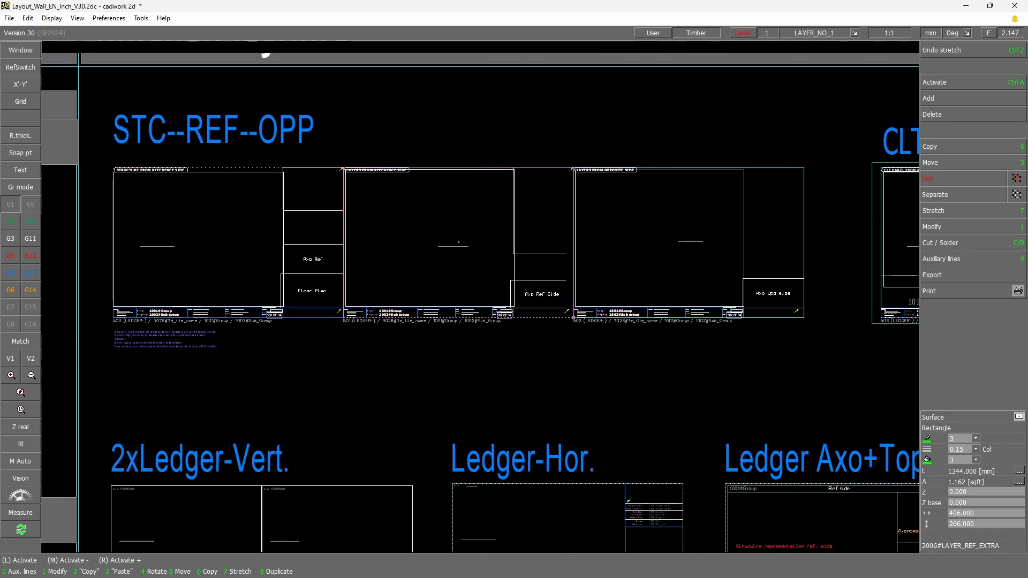
# Switch to complete model.3d and examine the One printing frame per layer setting in the wall shop drawing's advanced options
pyautogui.hotkey('alt', 'Tab')
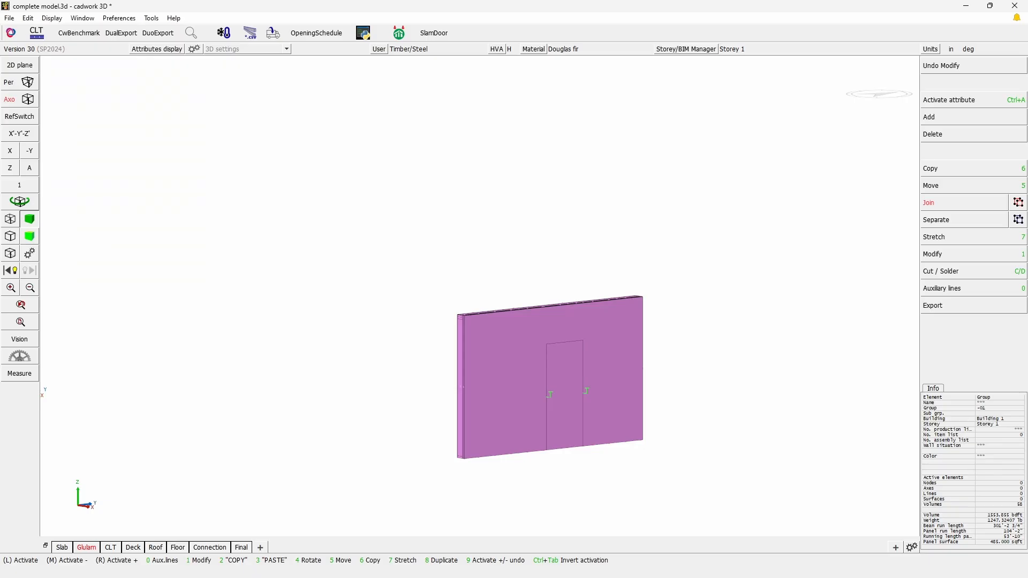
pyautogui.click(937, 304)
pyautogui.click(950, 267)
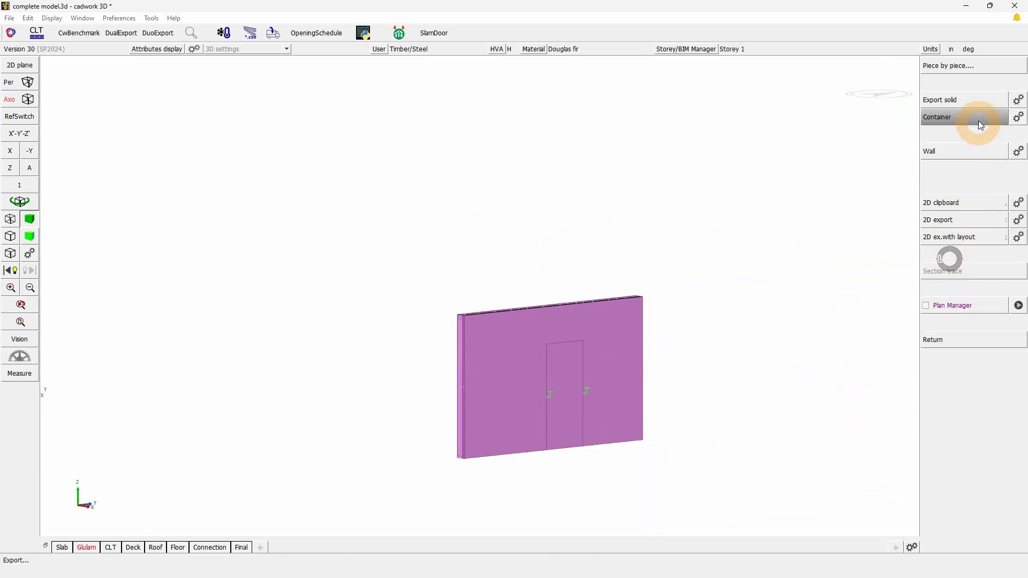
pyautogui.click(994, 156)
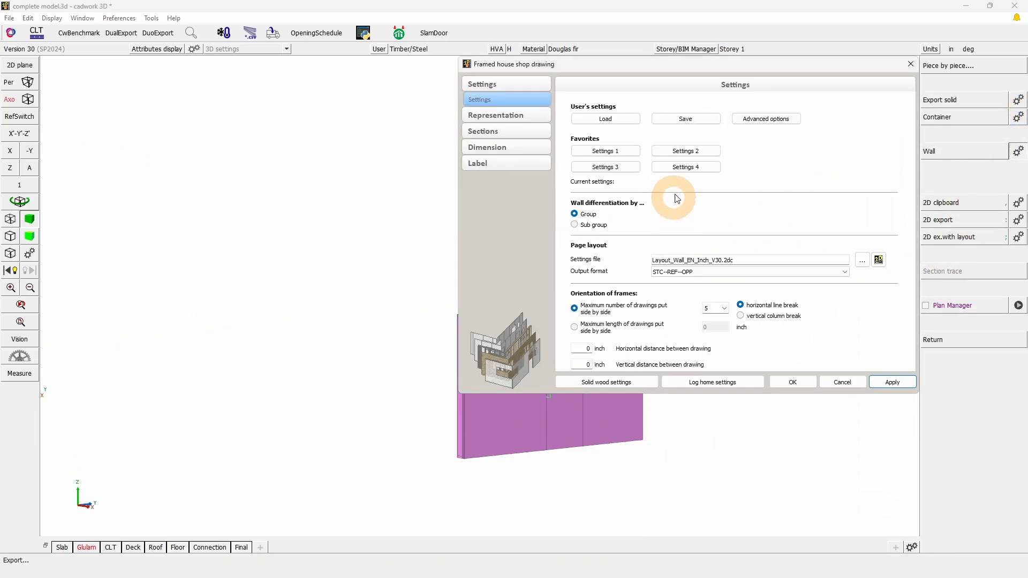
pyautogui.click(758, 122)
pyautogui.scroll(-3, 523, 259)
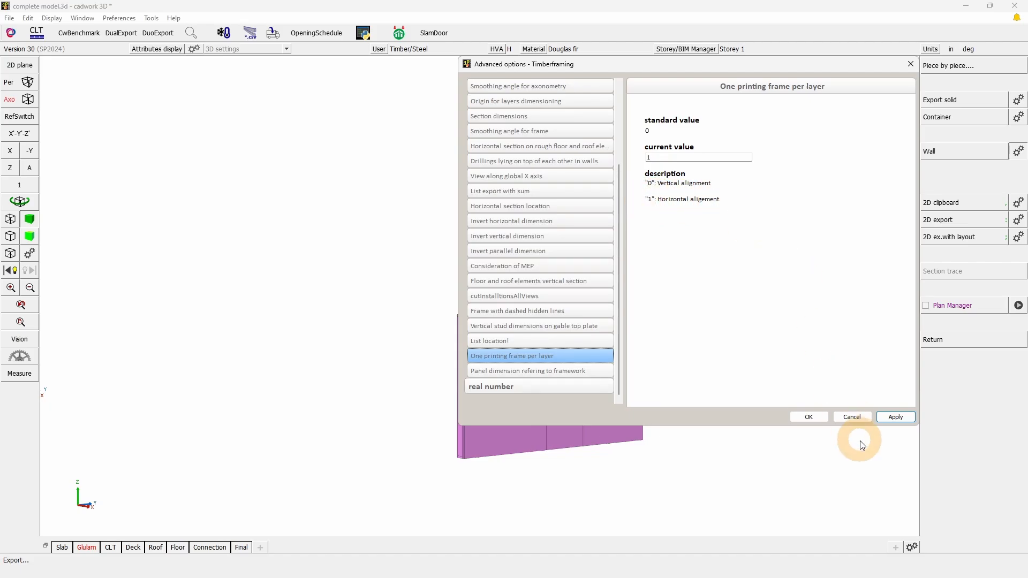
pyautogui.click(861, 418)
pyautogui.click(802, 383)
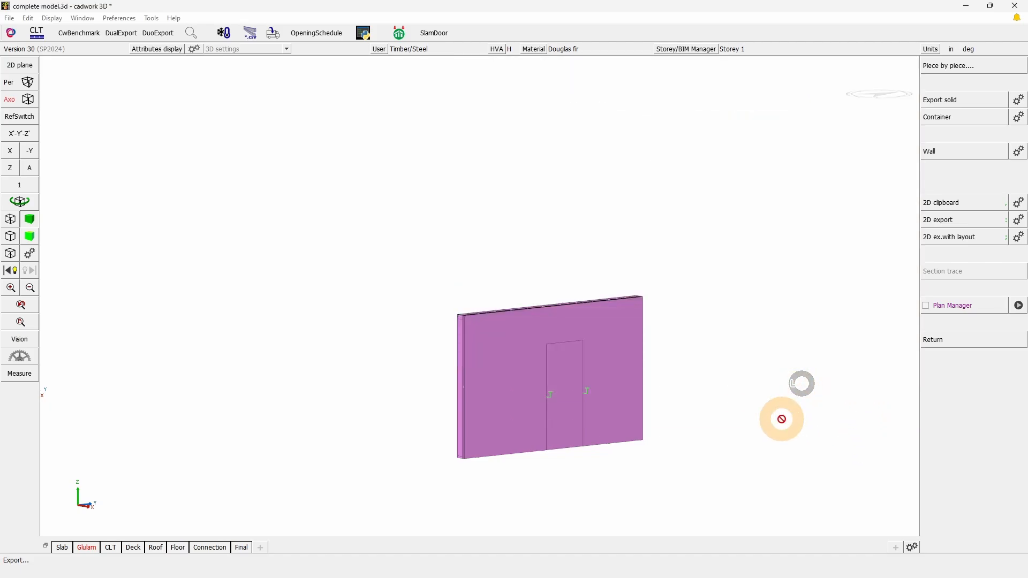
# Return to Layout_Wall_EN_Inch_V30.2dc and undo the stretch and the copy of the individual Layer Reference side frame
pyautogui.click(782, 421)
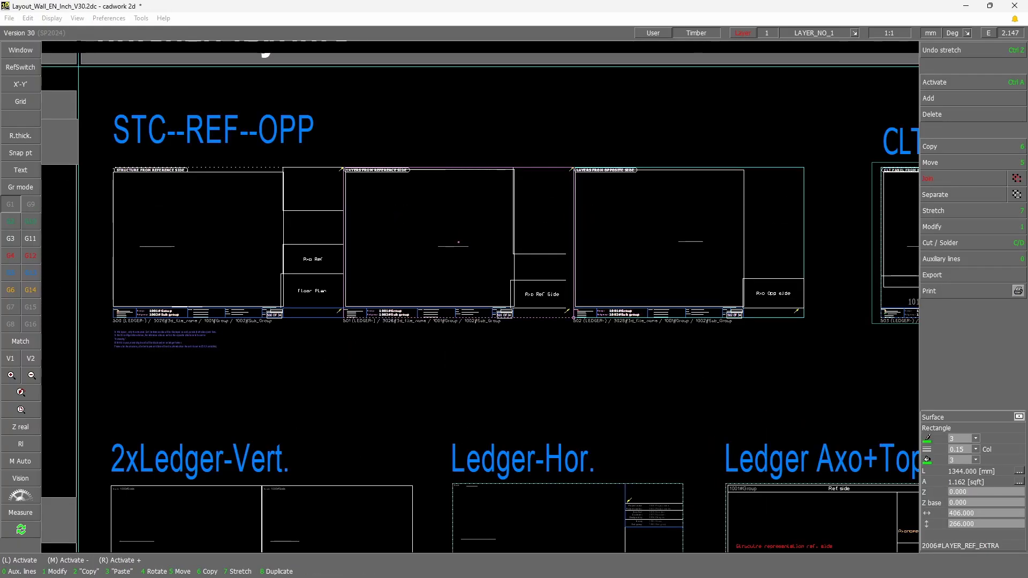
pyautogui.click(934, 49)
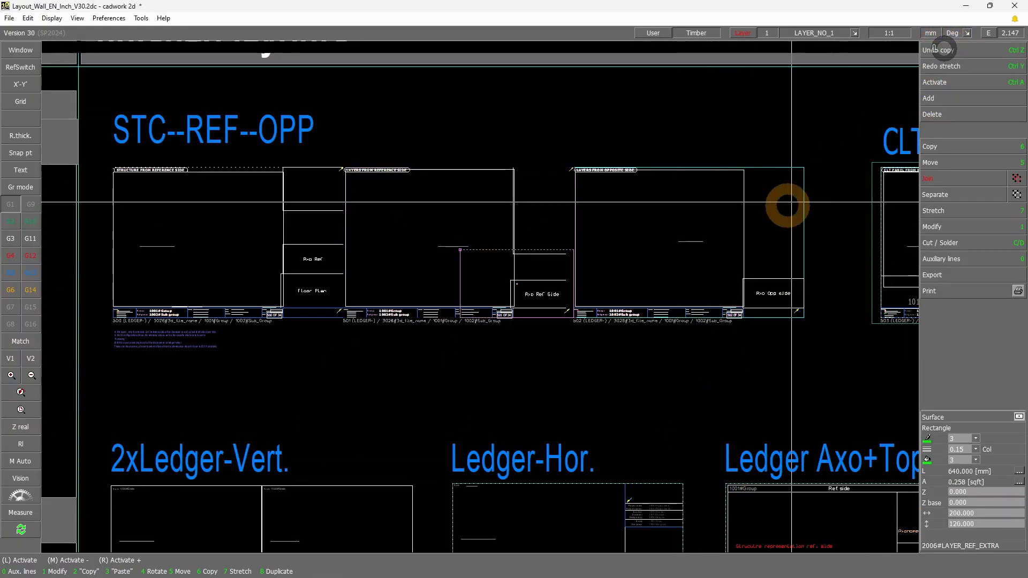
pyautogui.click(991, 52)
# Examine the LAYERS FROM REFERENCE SIDE sheet and its individual layer frame in the STC--REF--OPP (Individual Layer) layout
pyautogui.scroll(-4, 576, 298)
pyautogui.scroll(-2, 514, 391)
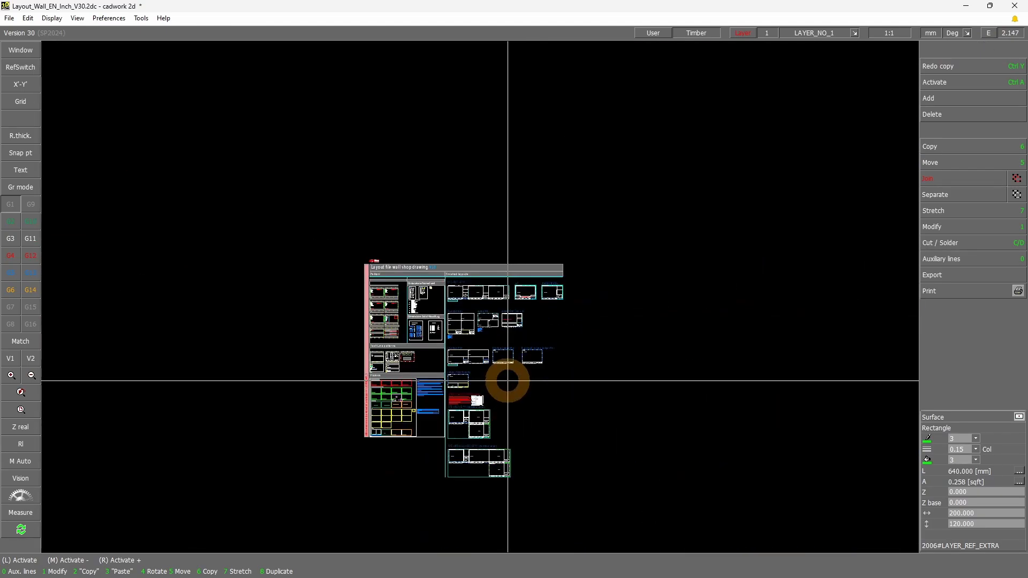
pyautogui.keyDown('shift'); pyautogui.click(435, 449); pyautogui.keyUp('shift')
pyautogui.keyDown('shift'); pyautogui.click(504, 404); pyautogui.keyUp('shift')
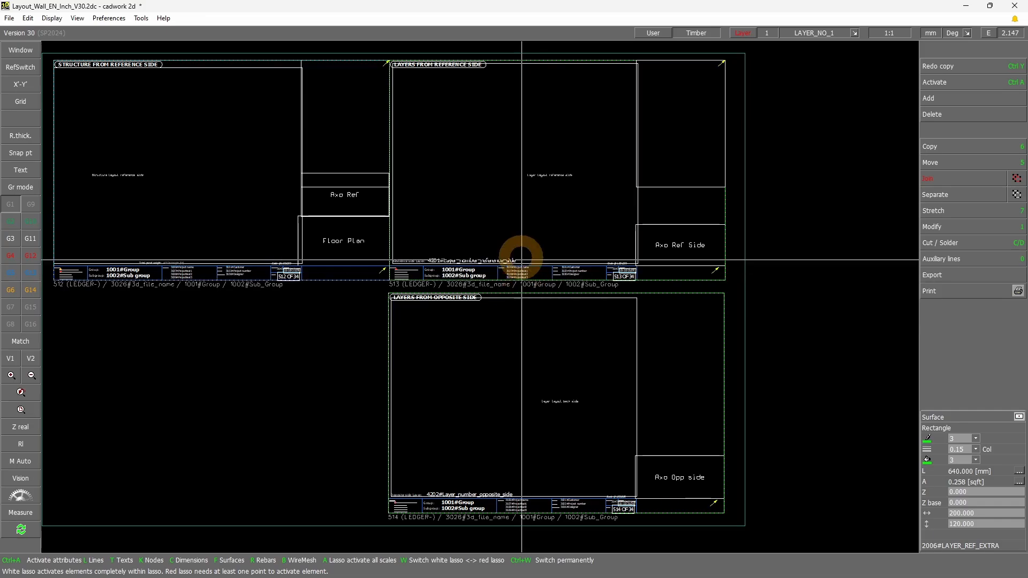
pyautogui.click(388, 52)
pyautogui.click(746, 283)
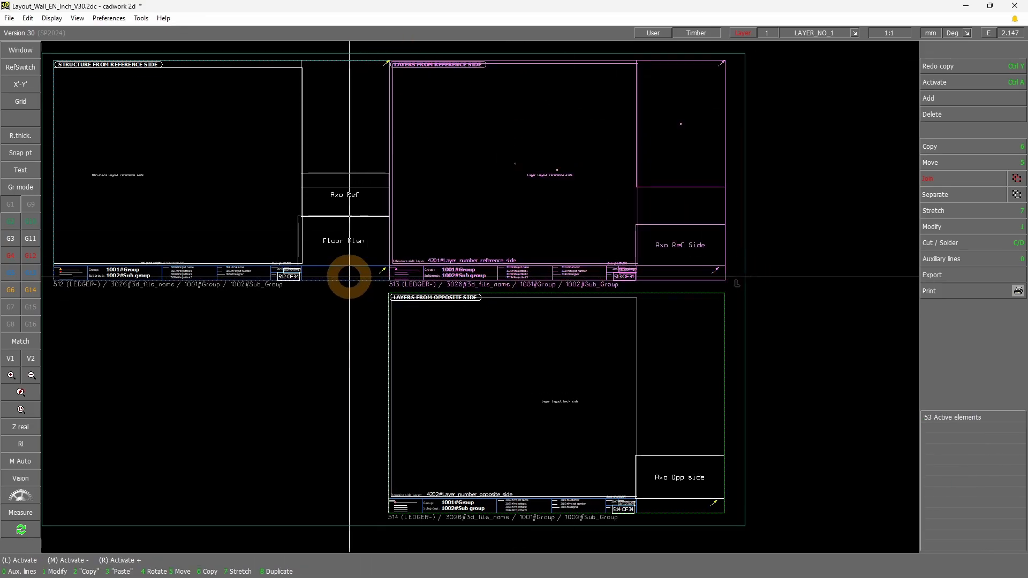
pyautogui.click(351, 278)
pyautogui.click(831, 538)
pyautogui.click(636, 279)
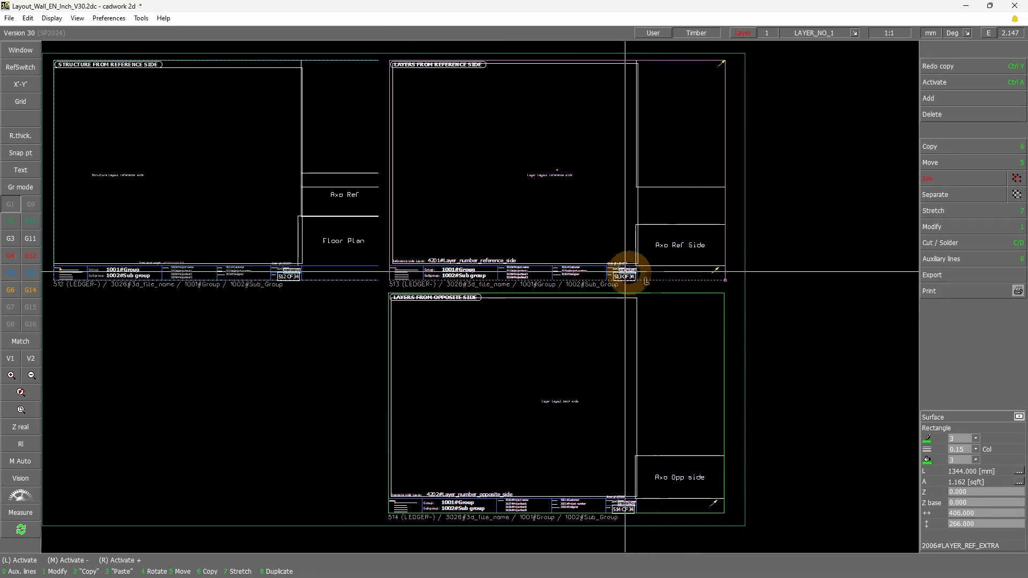
# Examine the free space beside the STC--REF--OPP (Individual Layer) layout and its heading as the area for additional horizontal layer frames
pyautogui.scroll(-2, 598, 260)
pyautogui.click(593, 191)
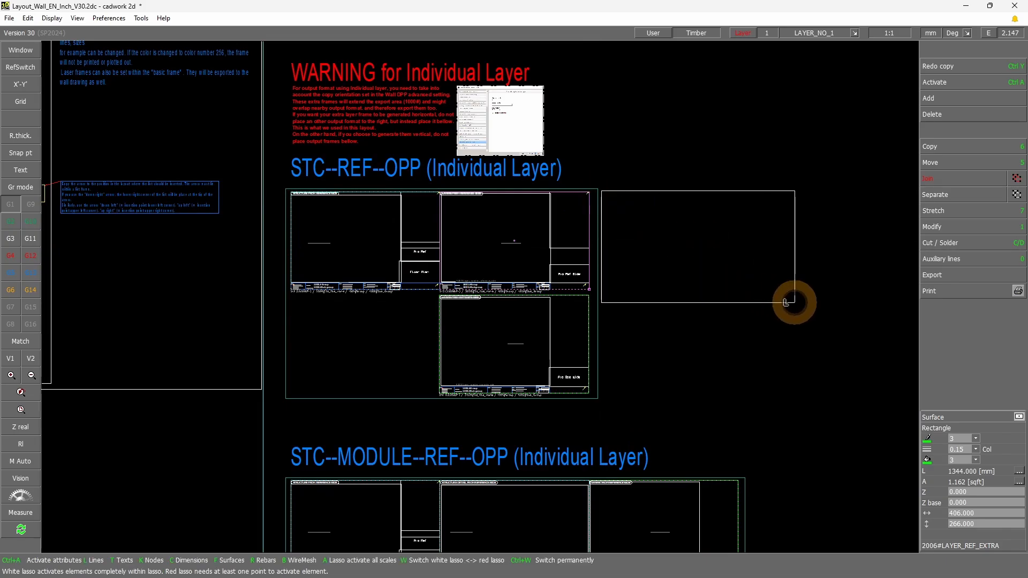
pyautogui.click(795, 273)
pyautogui.click(818, 182)
pyautogui.click(921, 289)
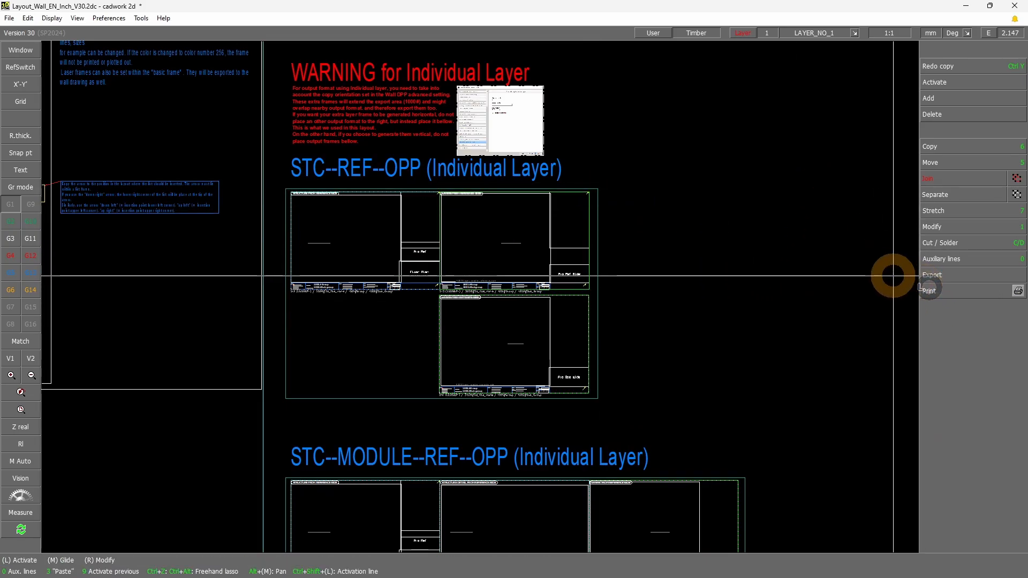
pyautogui.click(270, 189)
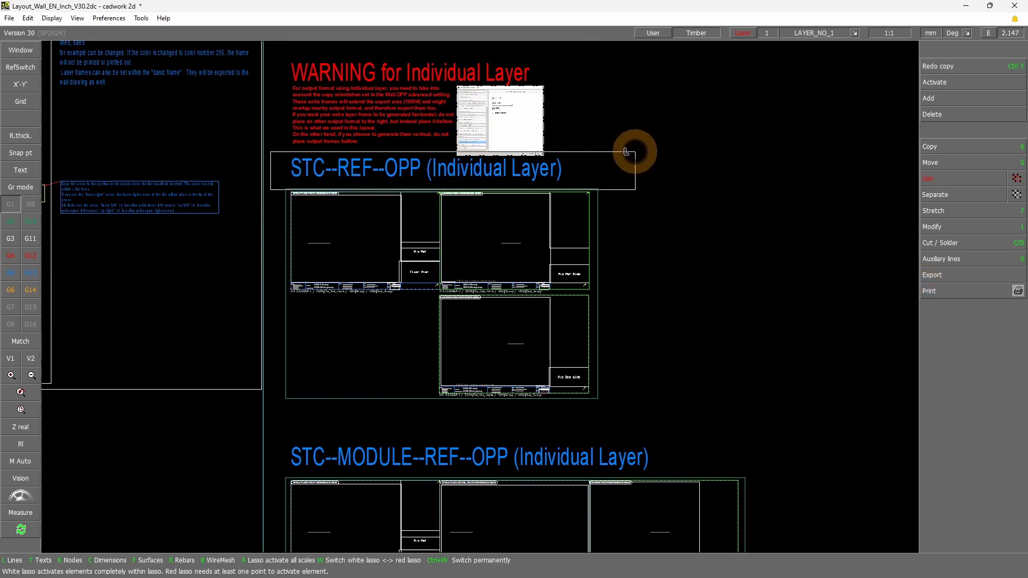
pyautogui.click(635, 152)
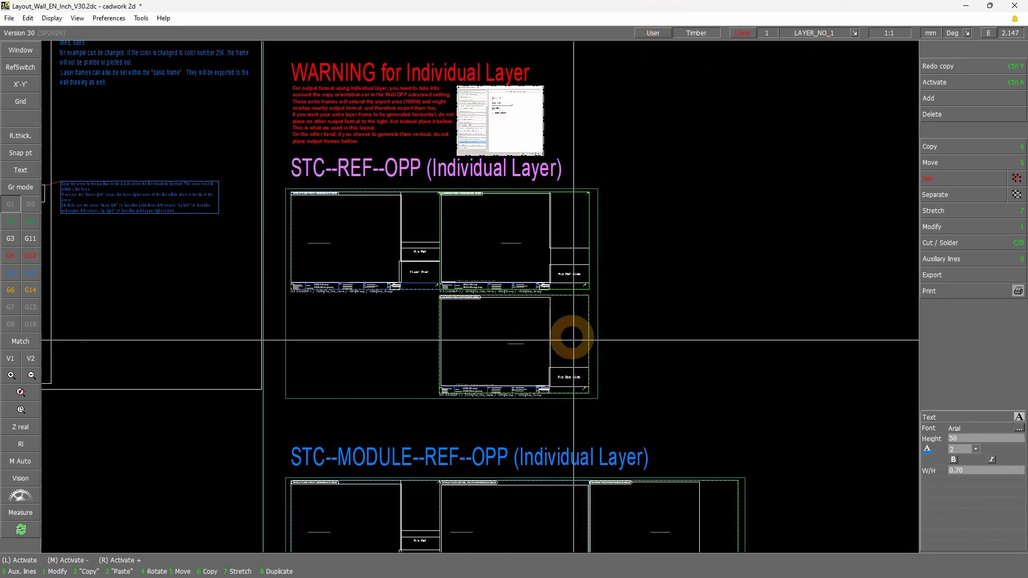
# Switch to Layout example.2d and examine the separate sheets and title blocks generated for reference side layers 1 and 2
pyautogui.click(589, 274)
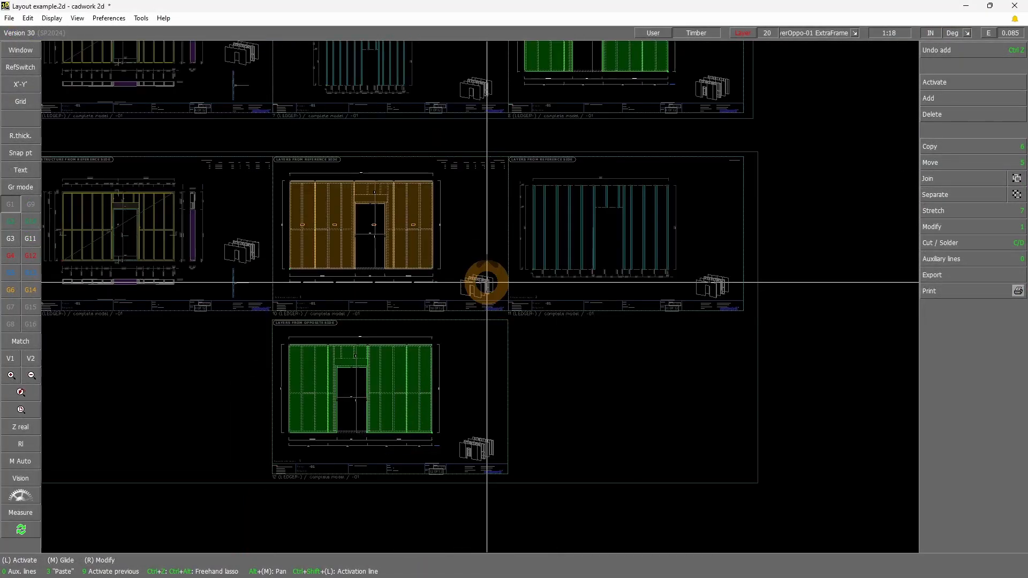
pyautogui.moveTo(264, 310)
pyautogui.mouseDown()
pyautogui.moveTo(567, 156)
pyautogui.moveTo(801, 154)
pyautogui.moveTo(782, 151)
pyautogui.mouseUp()
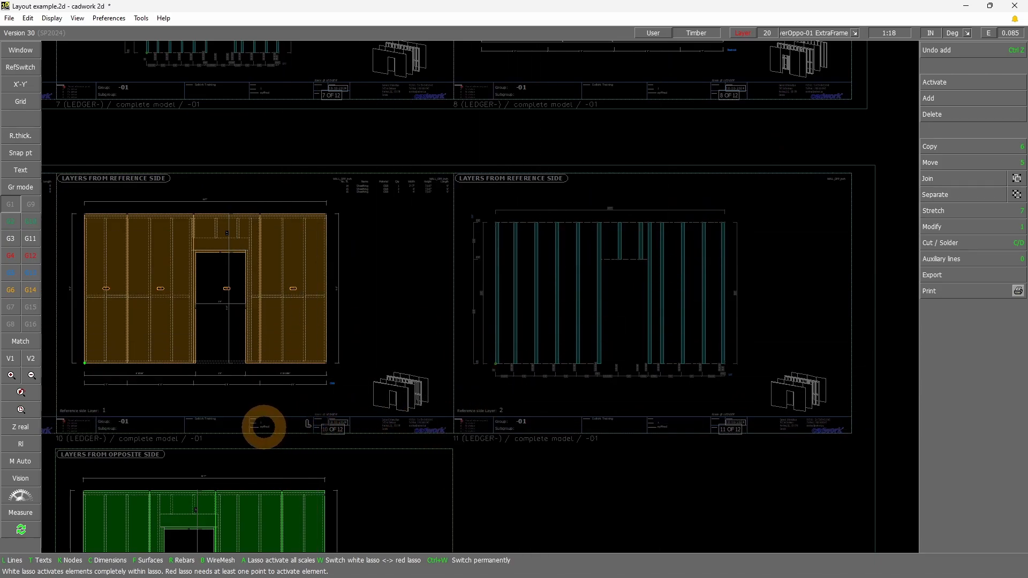
pyautogui.click(264, 427)
pyautogui.moveTo(54, 408)
pyautogui.mouseDown()
pyautogui.moveTo(278, 443)
pyautogui.moveTo(451, 445)
pyautogui.moveTo(439, 442)
pyautogui.mouseUp()
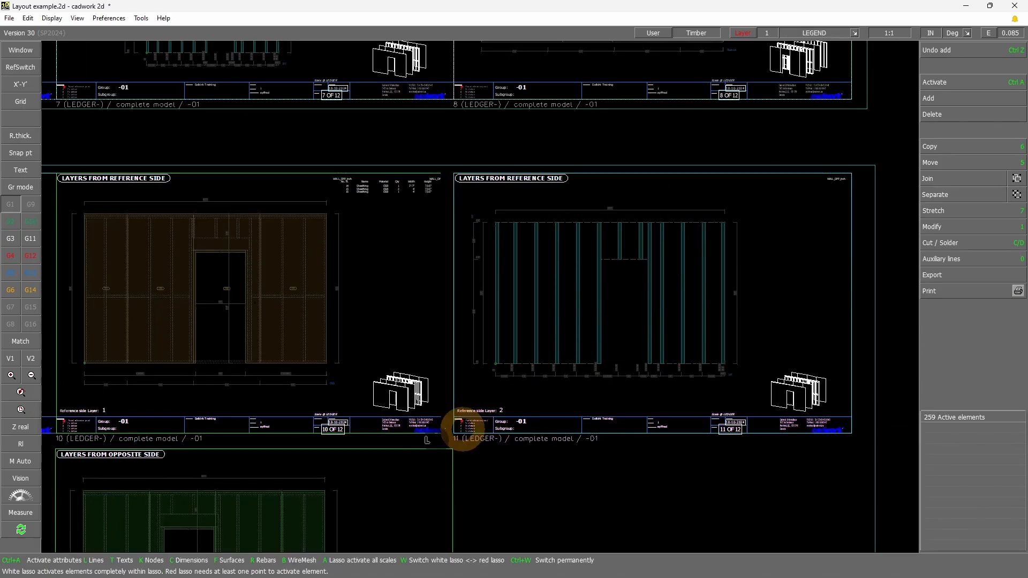
pyautogui.moveTo(447, 402)
pyautogui.mouseDown()
pyautogui.moveTo(881, 437)
pyautogui.moveTo(878, 447)
pyautogui.mouseUp()
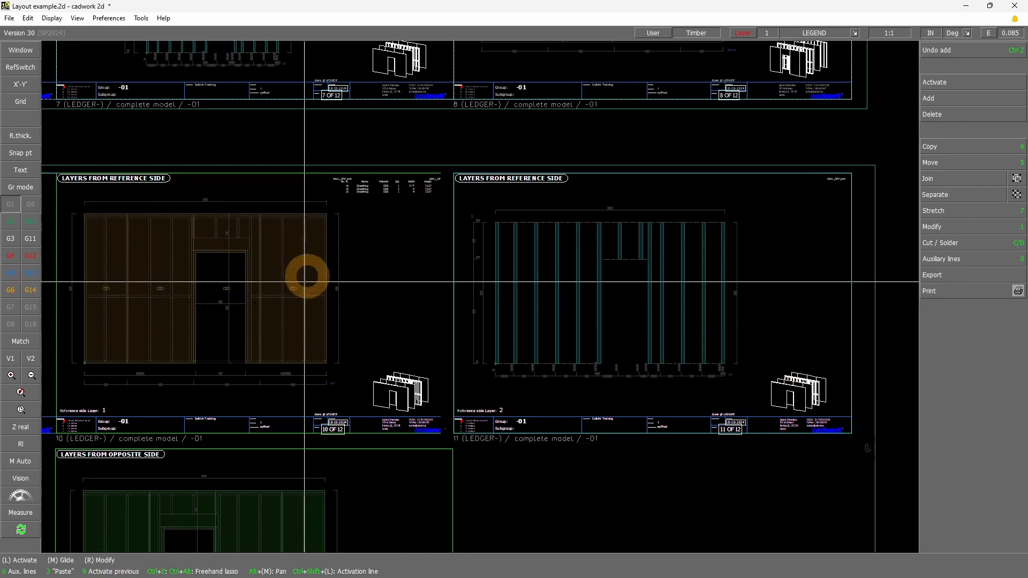
pyautogui.click(160, 290)
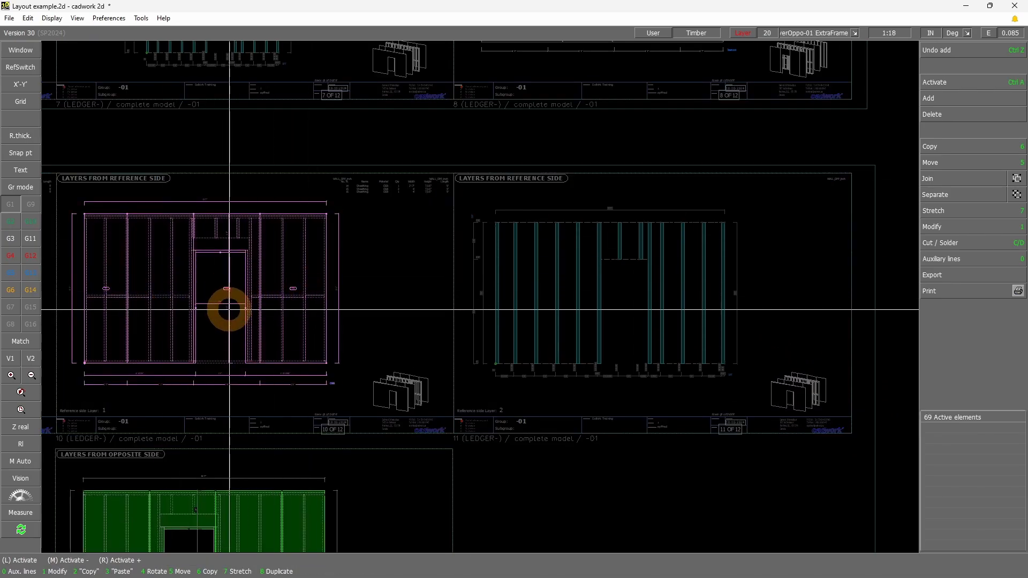
# Compare the WALL_DPP_inch element lists on the individual sheets of reference side layers 1 and 2
pyautogui.click(333, 200)
pyautogui.scroll(5, 335, 199)
pyautogui.scroll(-10, 471, 274)
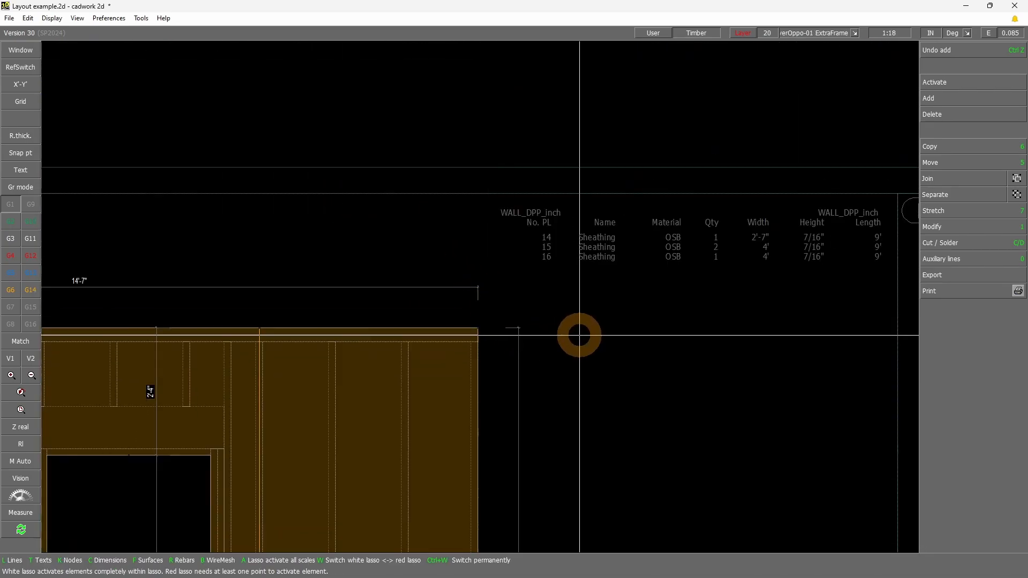
pyautogui.moveTo(469, 296); pyautogui.dragTo(677, 236)
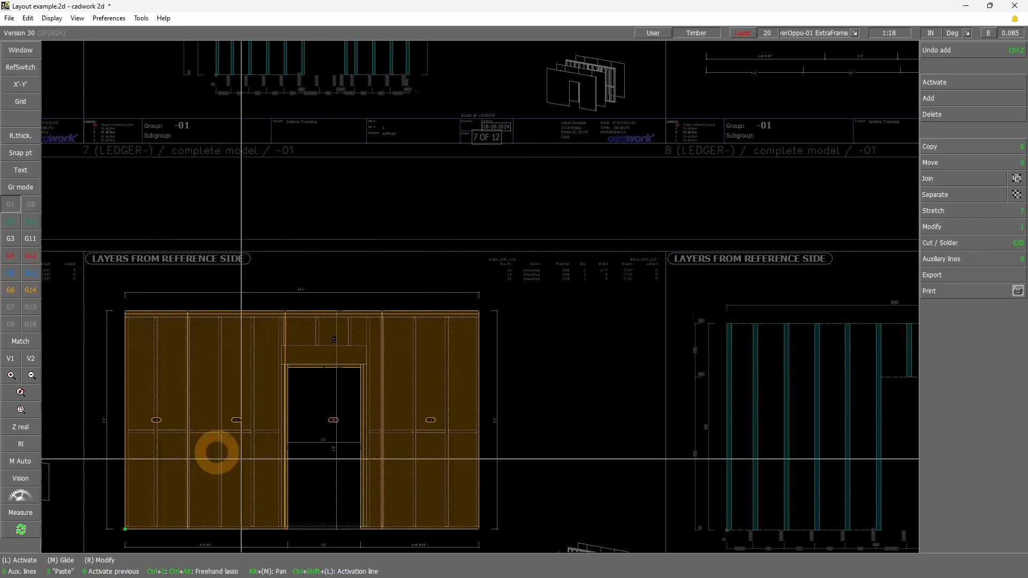
pyautogui.scroll(-4, 442, 350)
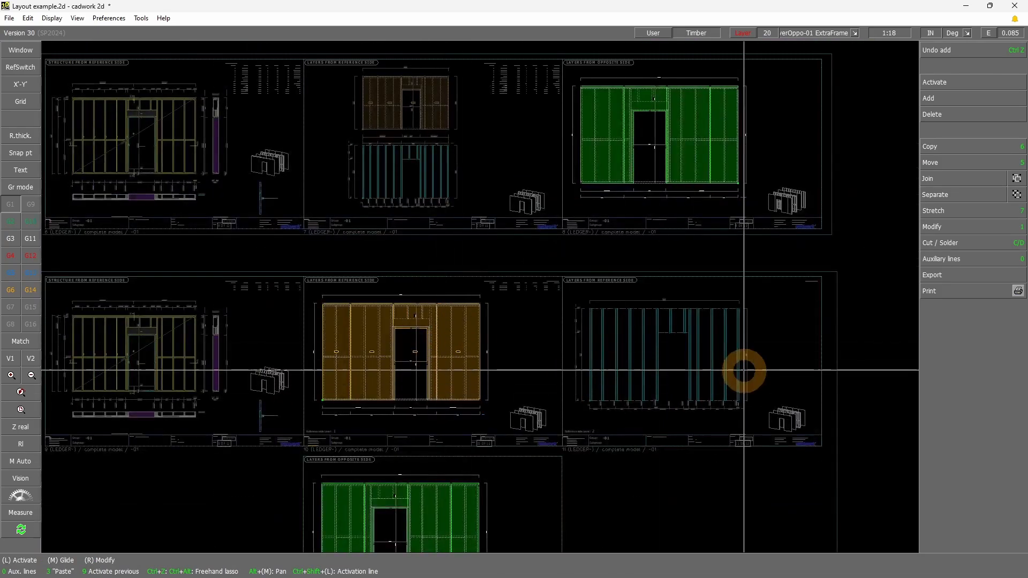
pyautogui.scroll(1, 748, 336)
pyautogui.scroll(1, 358, 312)
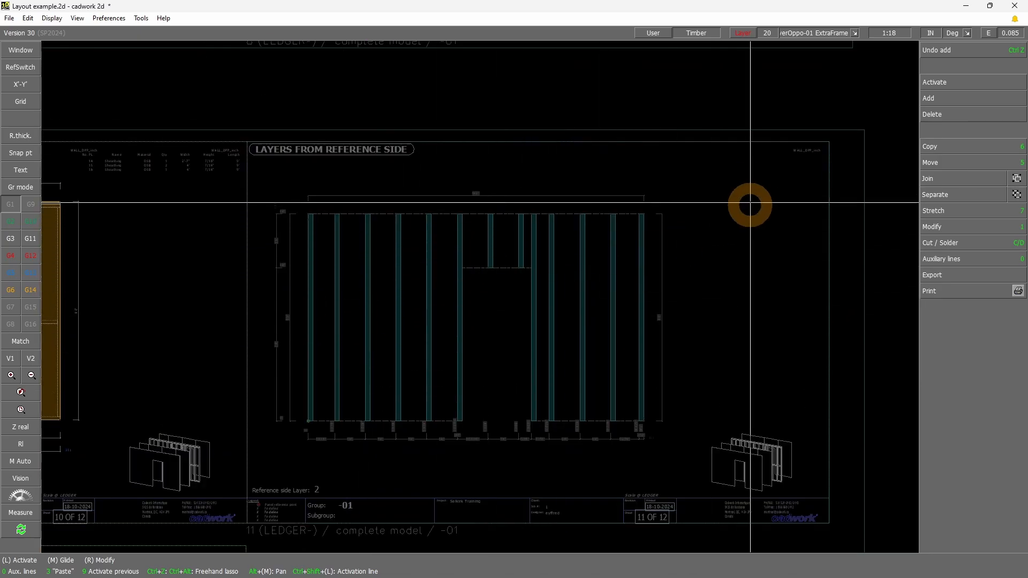
pyautogui.keyDown('shift'); pyautogui.moveTo(766, 159); pyautogui.dragTo(859, 134); pyautogui.keyUp('shift')
pyautogui.keyDown('shift'); pyautogui.moveTo(709, 186); pyautogui.dragTo(742, 182); pyautogui.keyUp('shift')
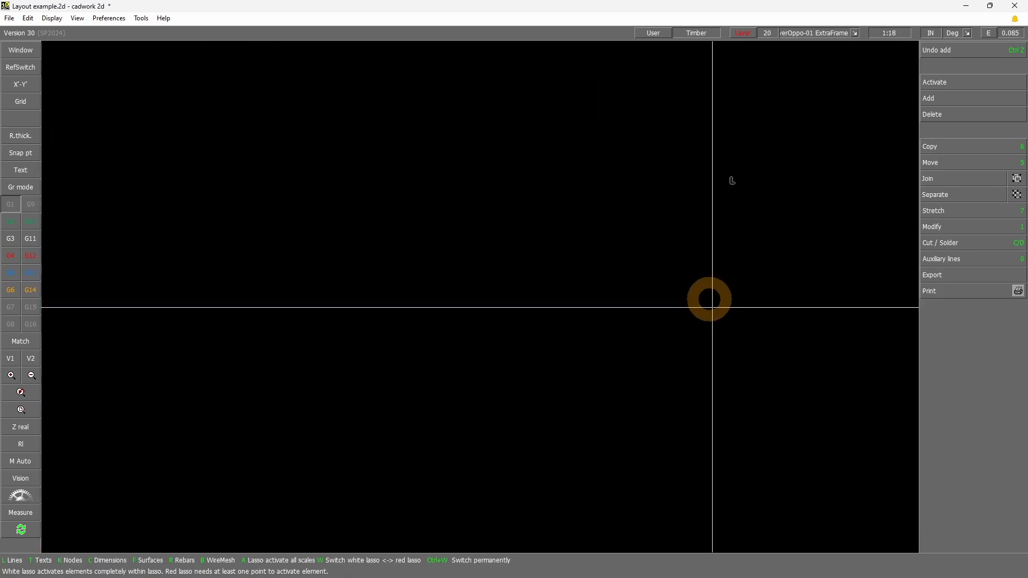
pyautogui.scroll(-10, 492, 295)
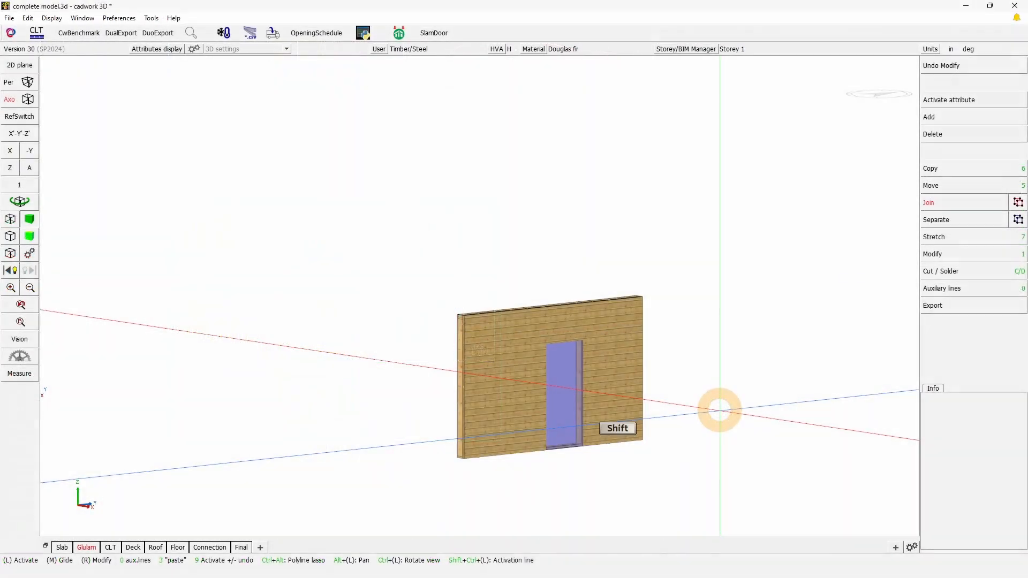
# Switch to complete model.3d and show the whole building model with no elements activated
pyautogui.hotkey('shift', 'a')
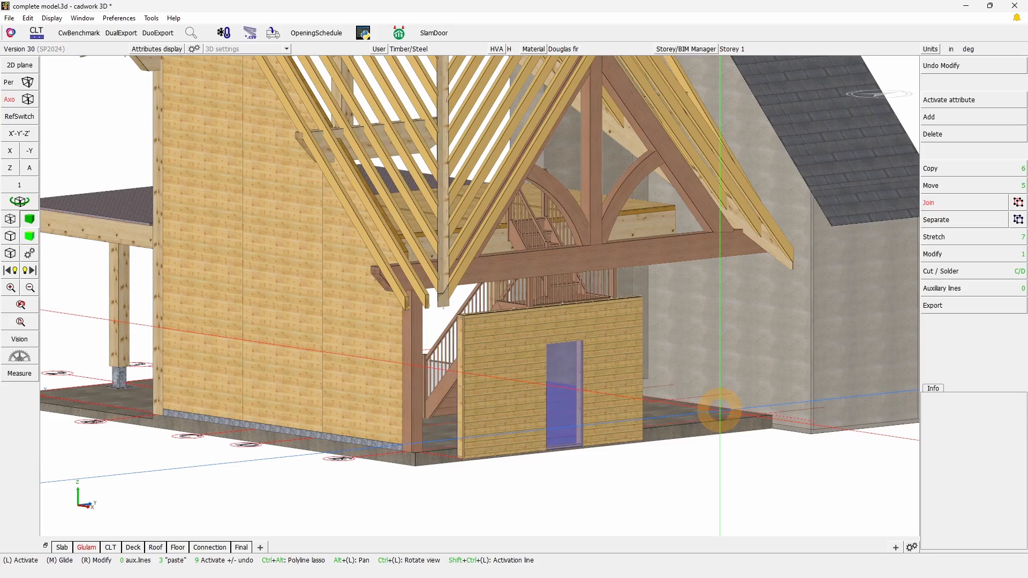
pyautogui.click(733, 415)
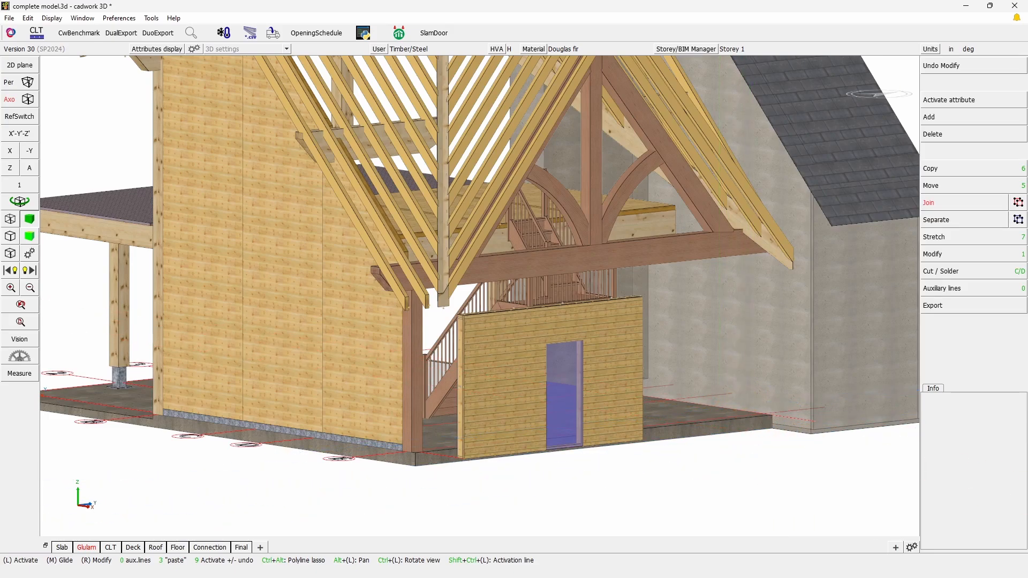